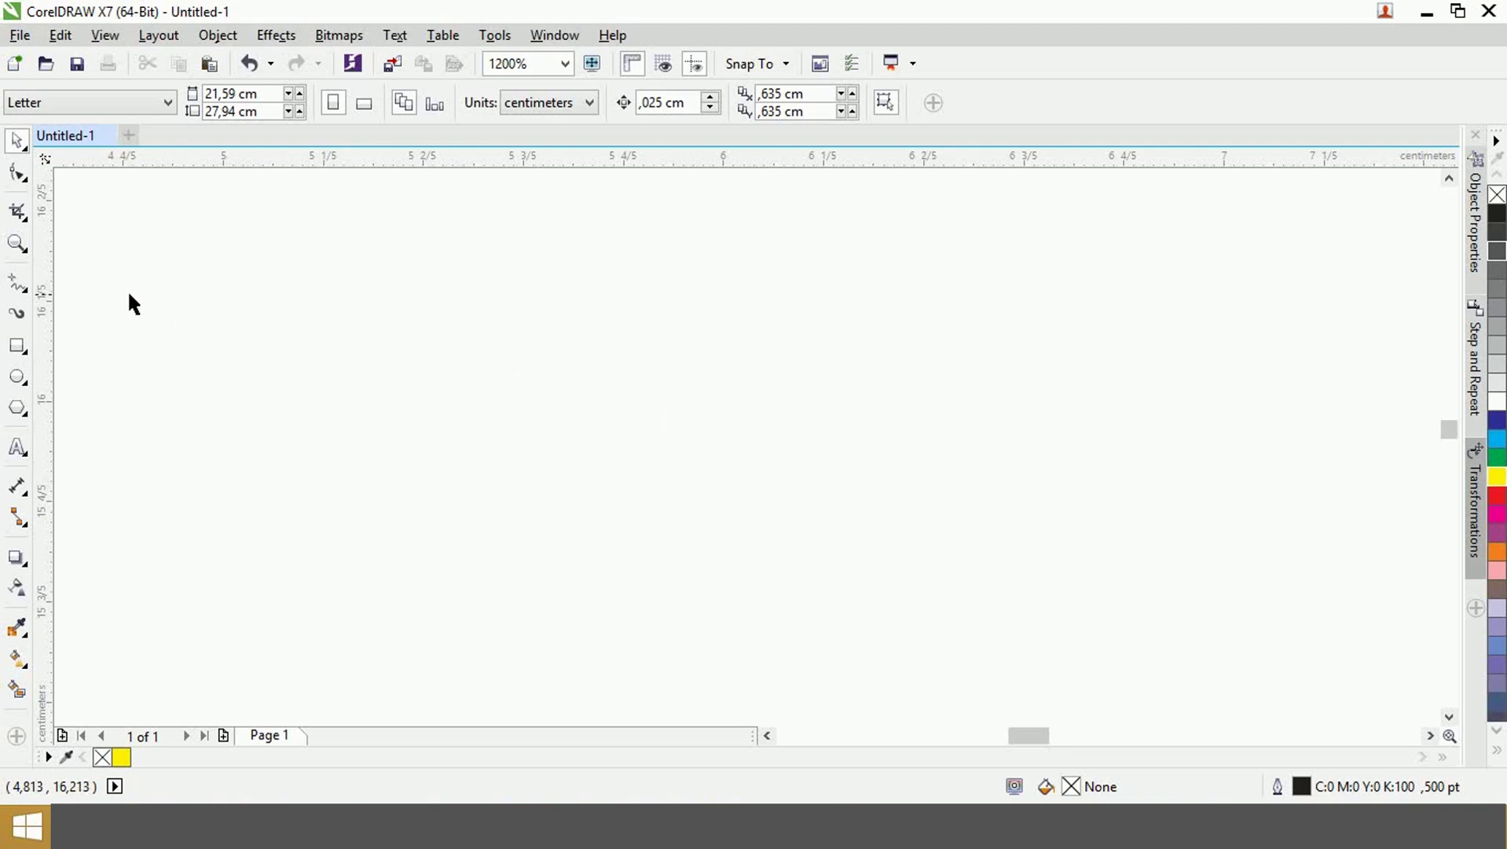
- Draw a rectangle about 0.51 by 0.38 cm on the blank page and fill it with cyan
click(17, 345)
drag(288, 264, 548, 456)
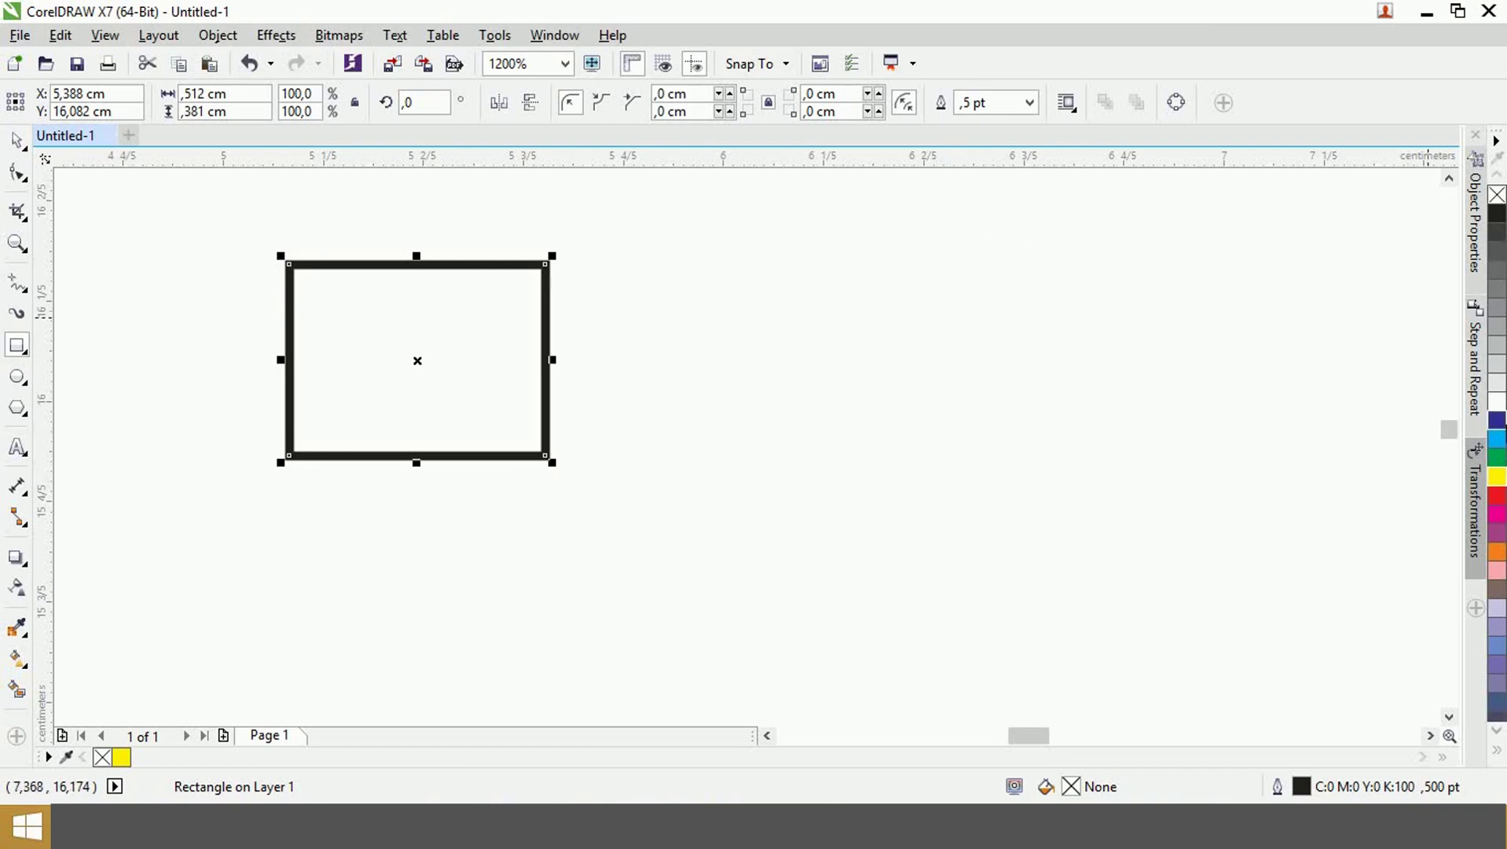
click(1497, 438)
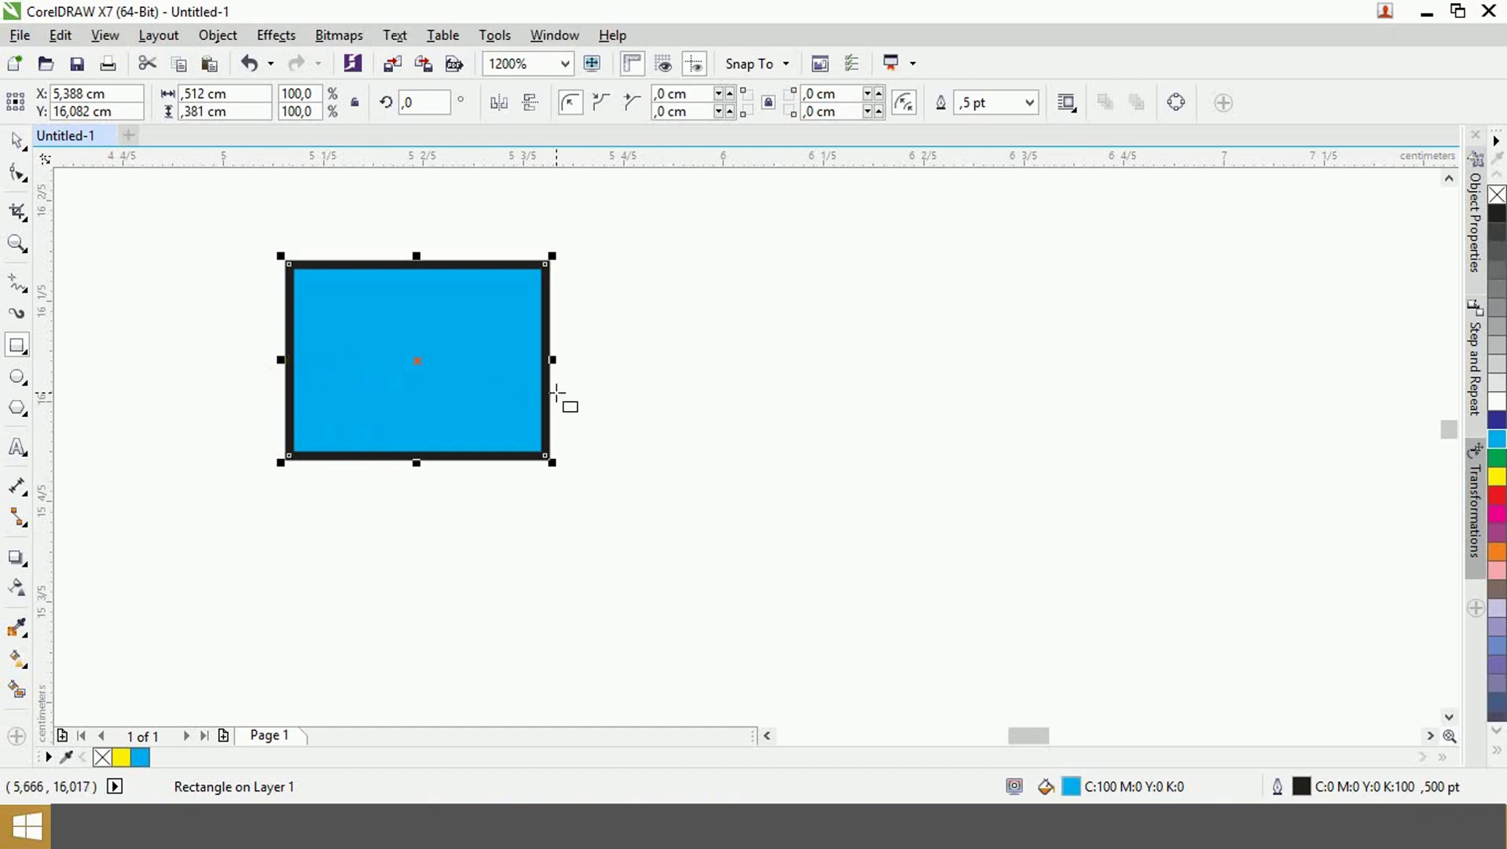
- Make the rectangle solid black with no outline and move it about 0.37 cm to the right and slightly down
click(1497, 213)
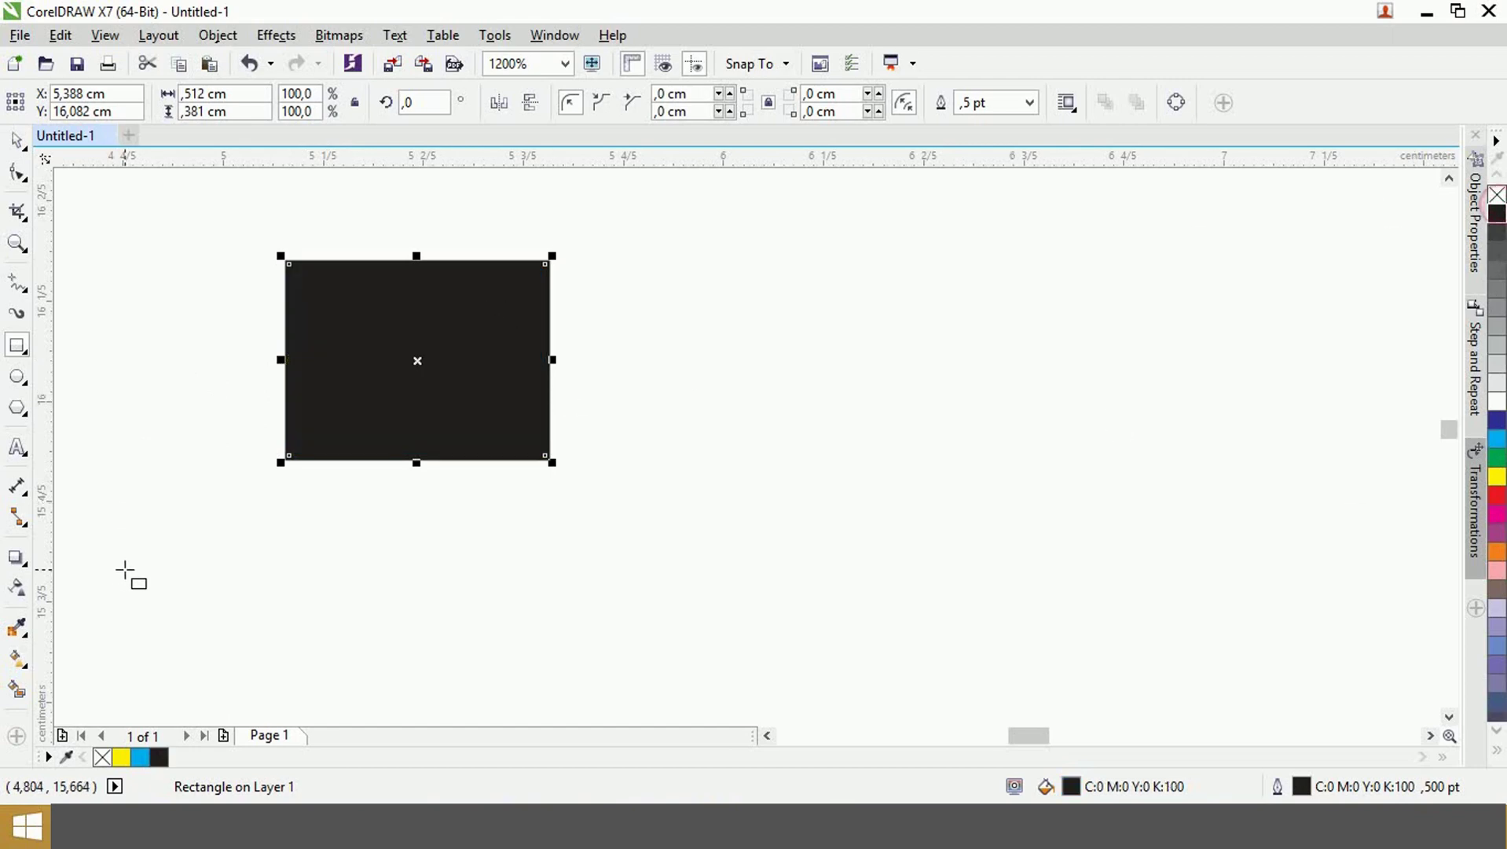
right_click(1497, 197)
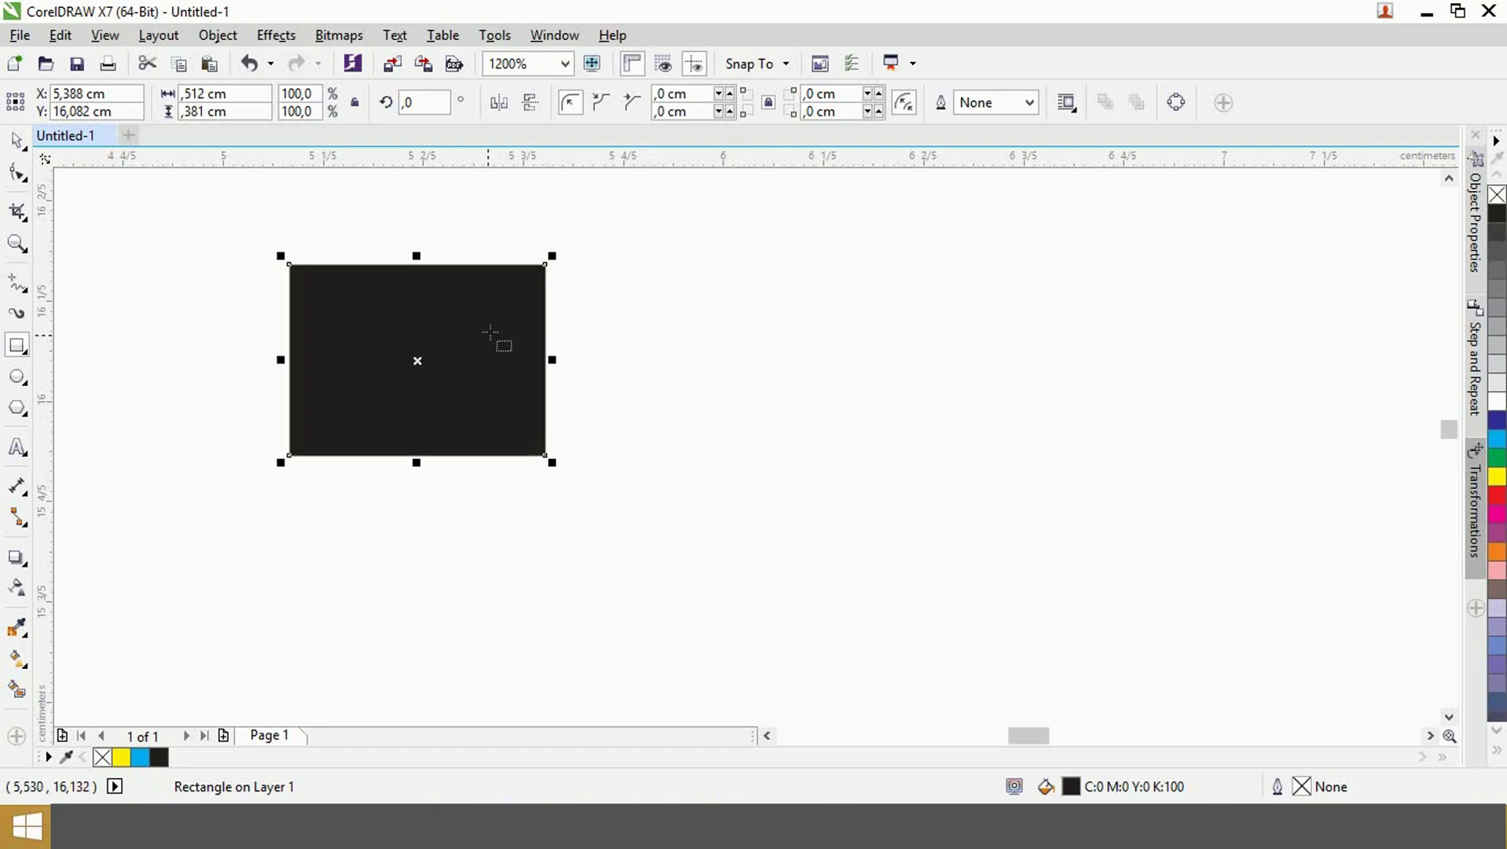
drag(377, 347, 559, 381)
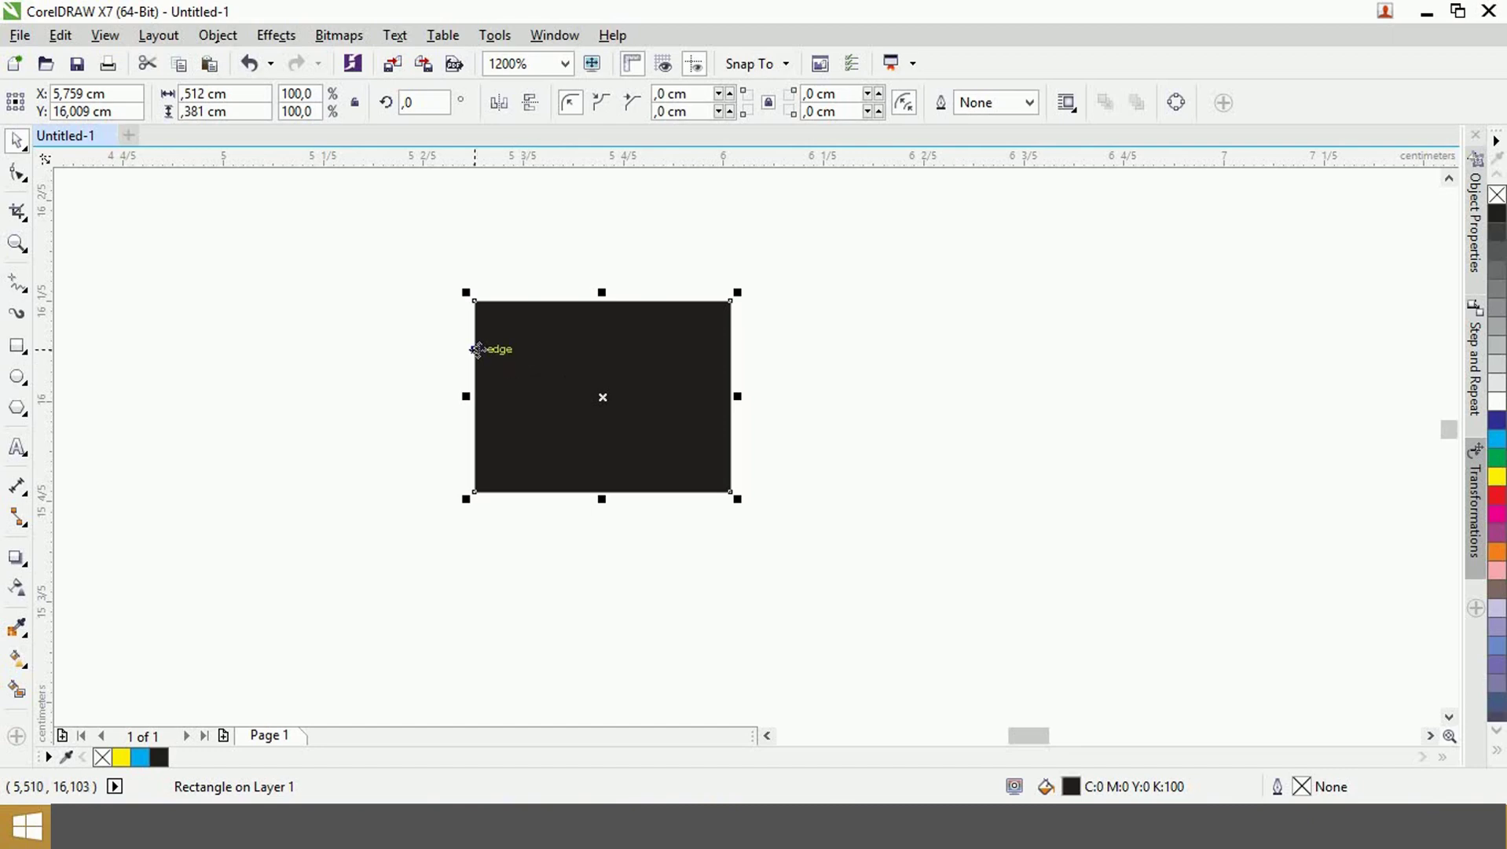
- Replace the rectangle's solid black fill with a linear fountain fill running from black to white
click(19, 660)
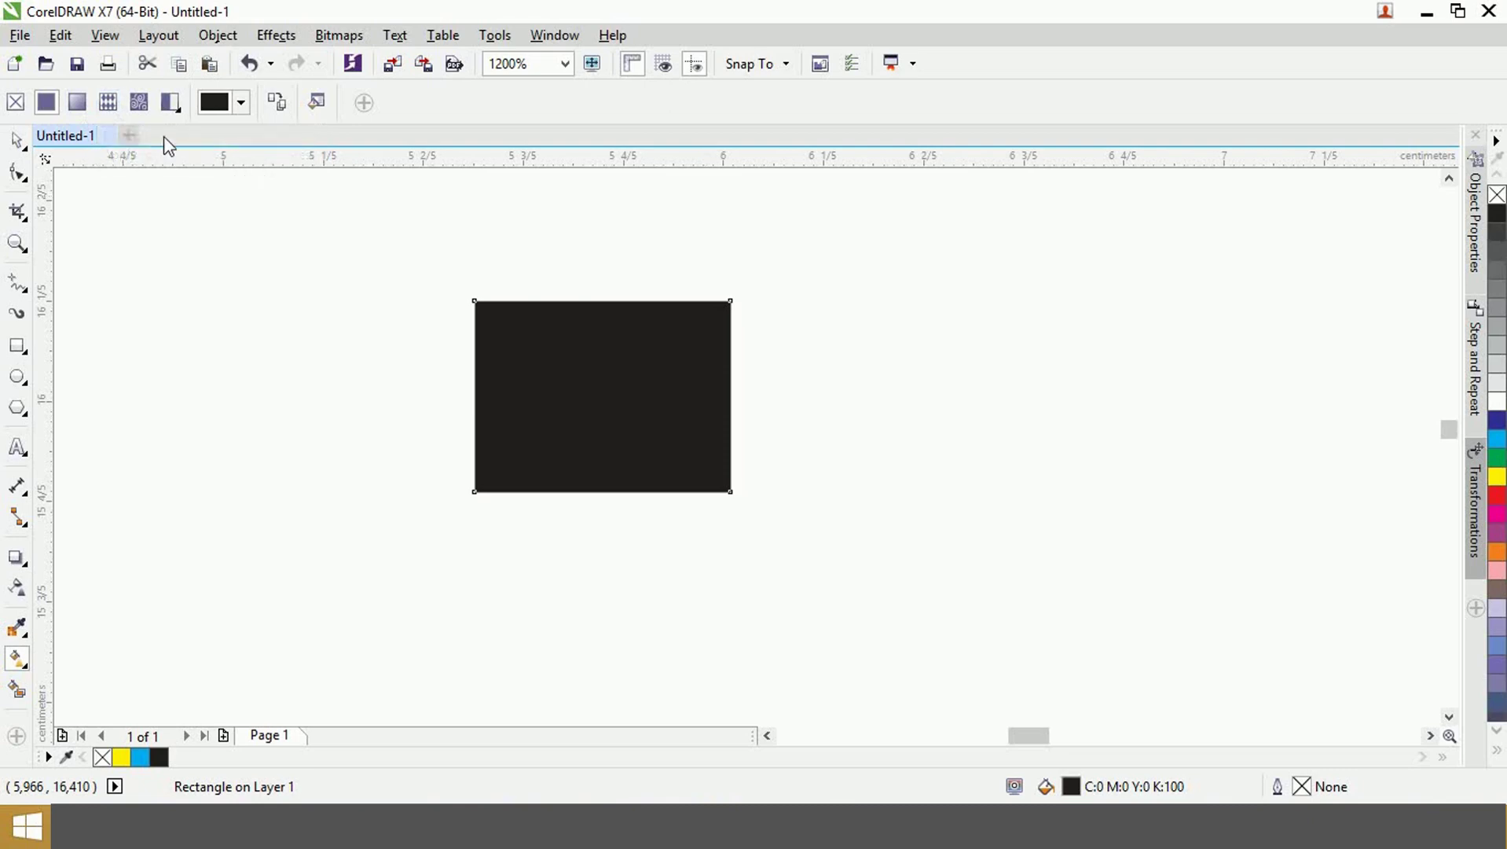
click(77, 102)
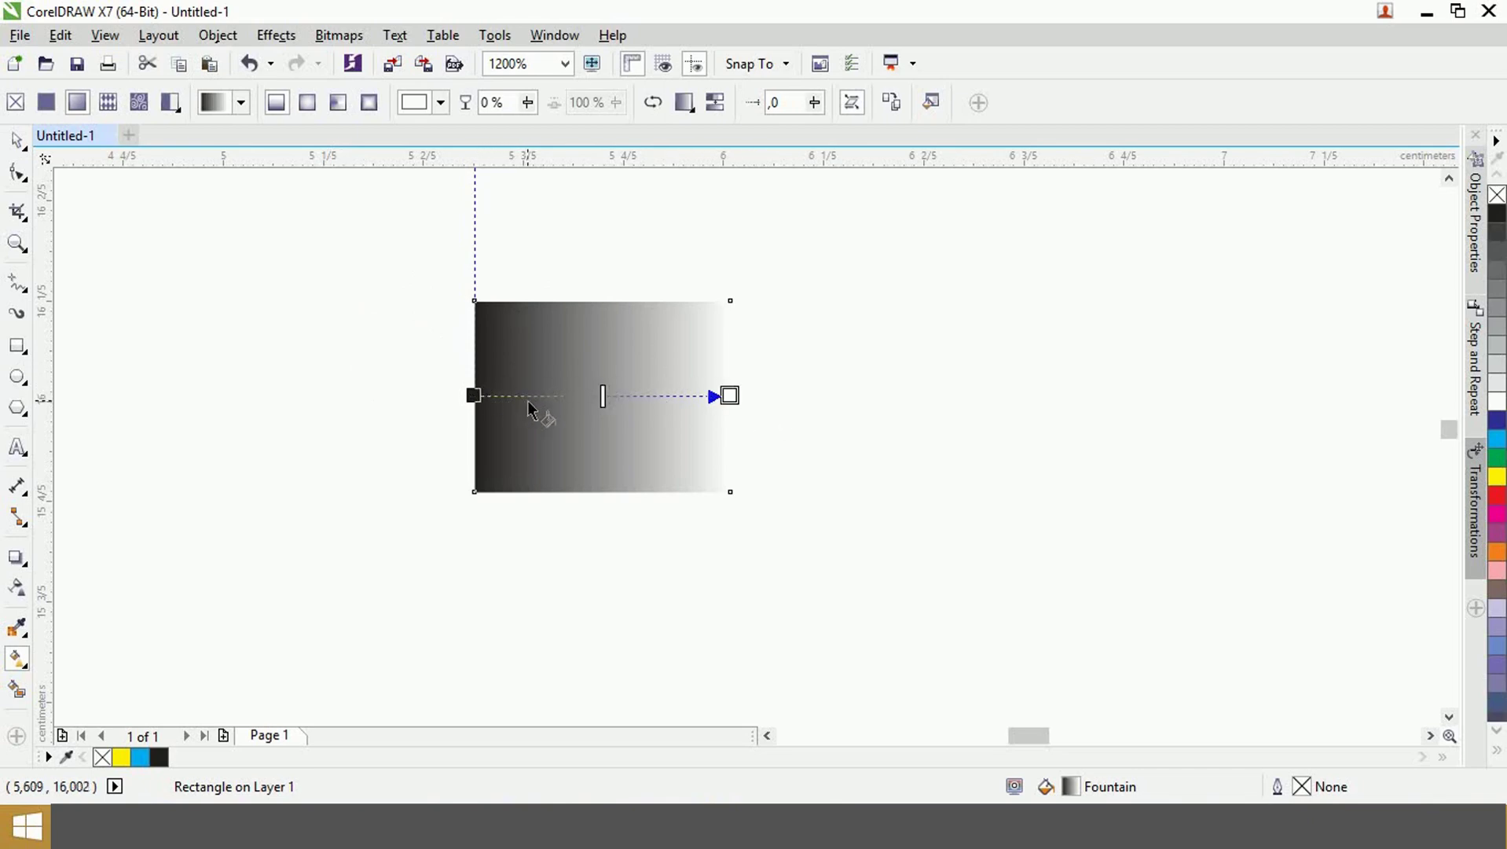
scroll(568, 416, up, 1)
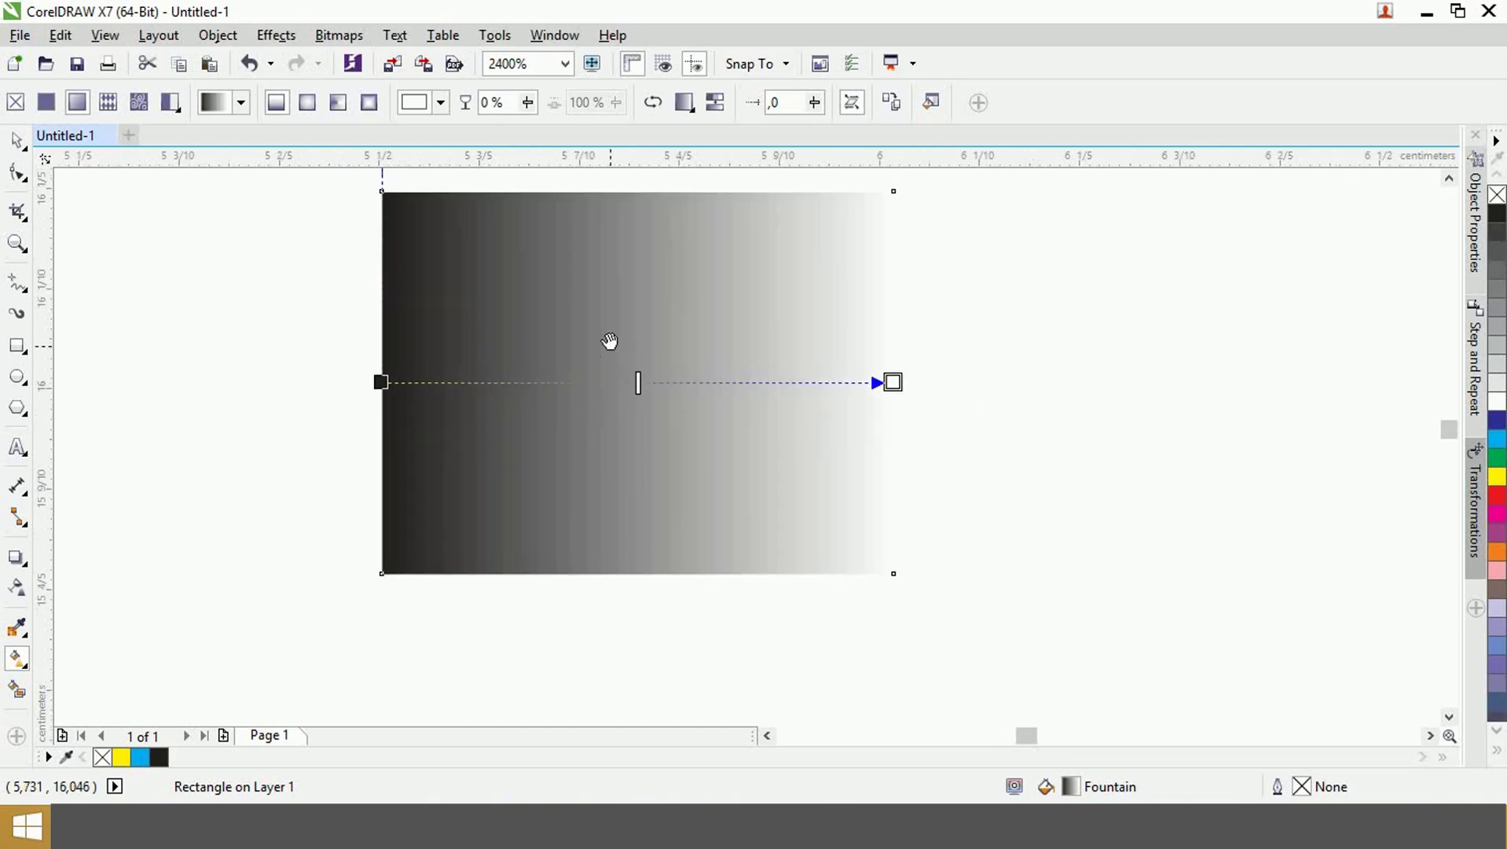
drag(610, 340, 618, 405)
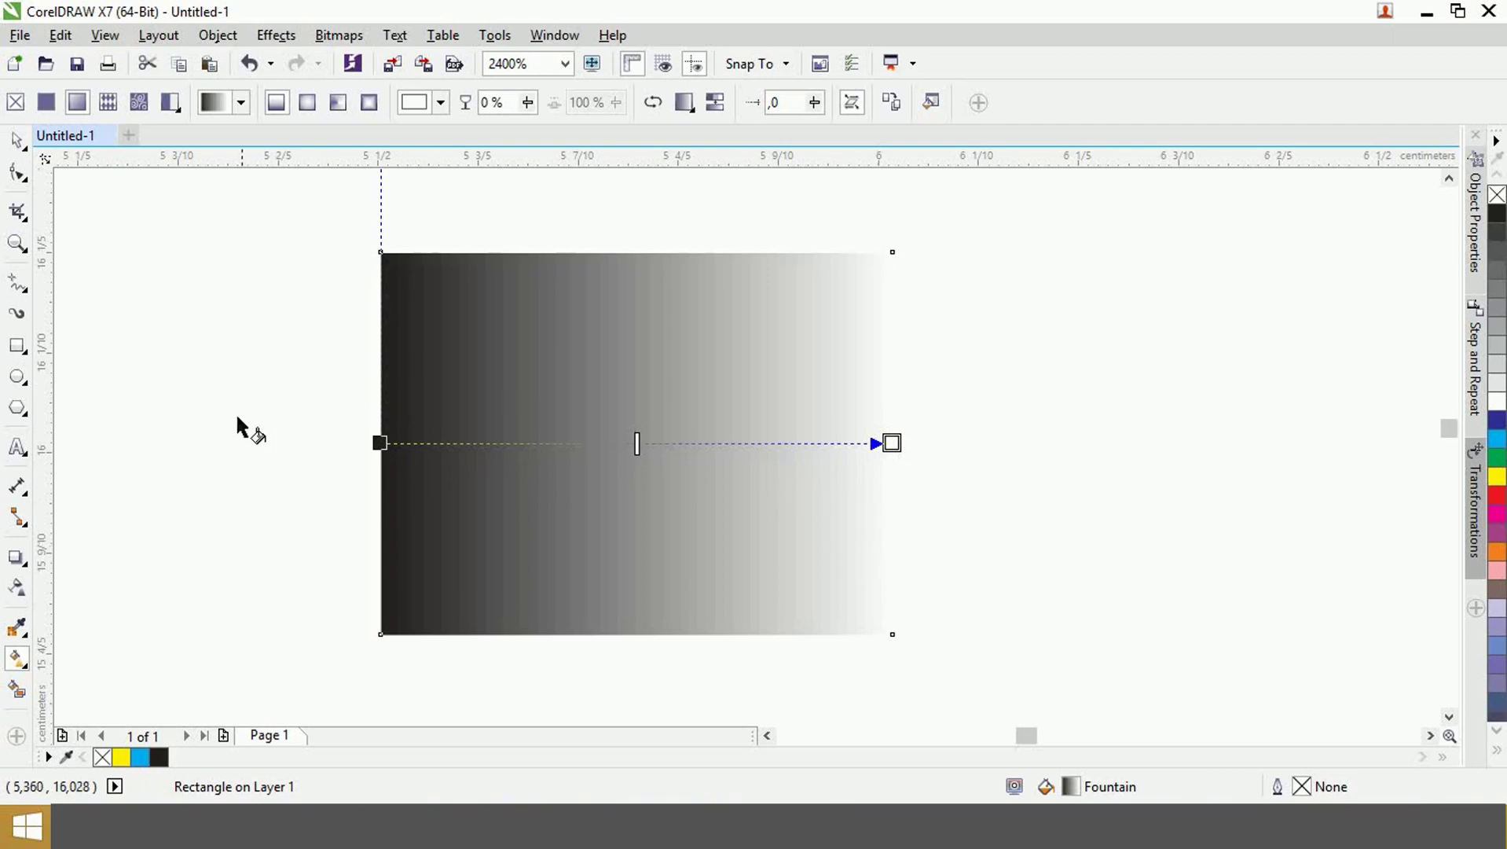
- Recolor the white end node of the fountain fill to red and change the fill type to elliptical
click(892, 443)
click(827, 474)
click(915, 598)
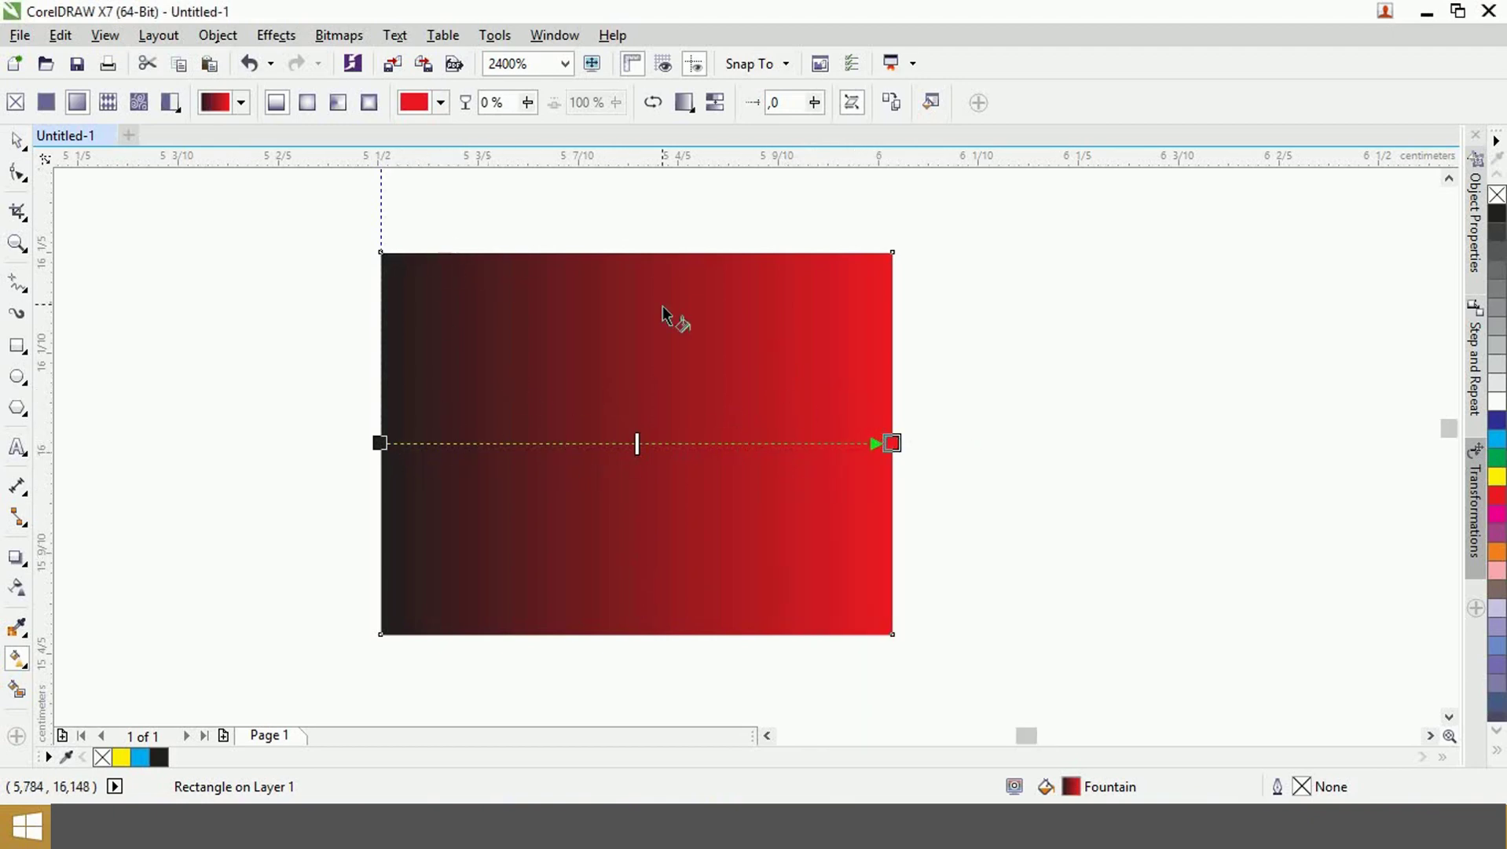
click(306, 114)
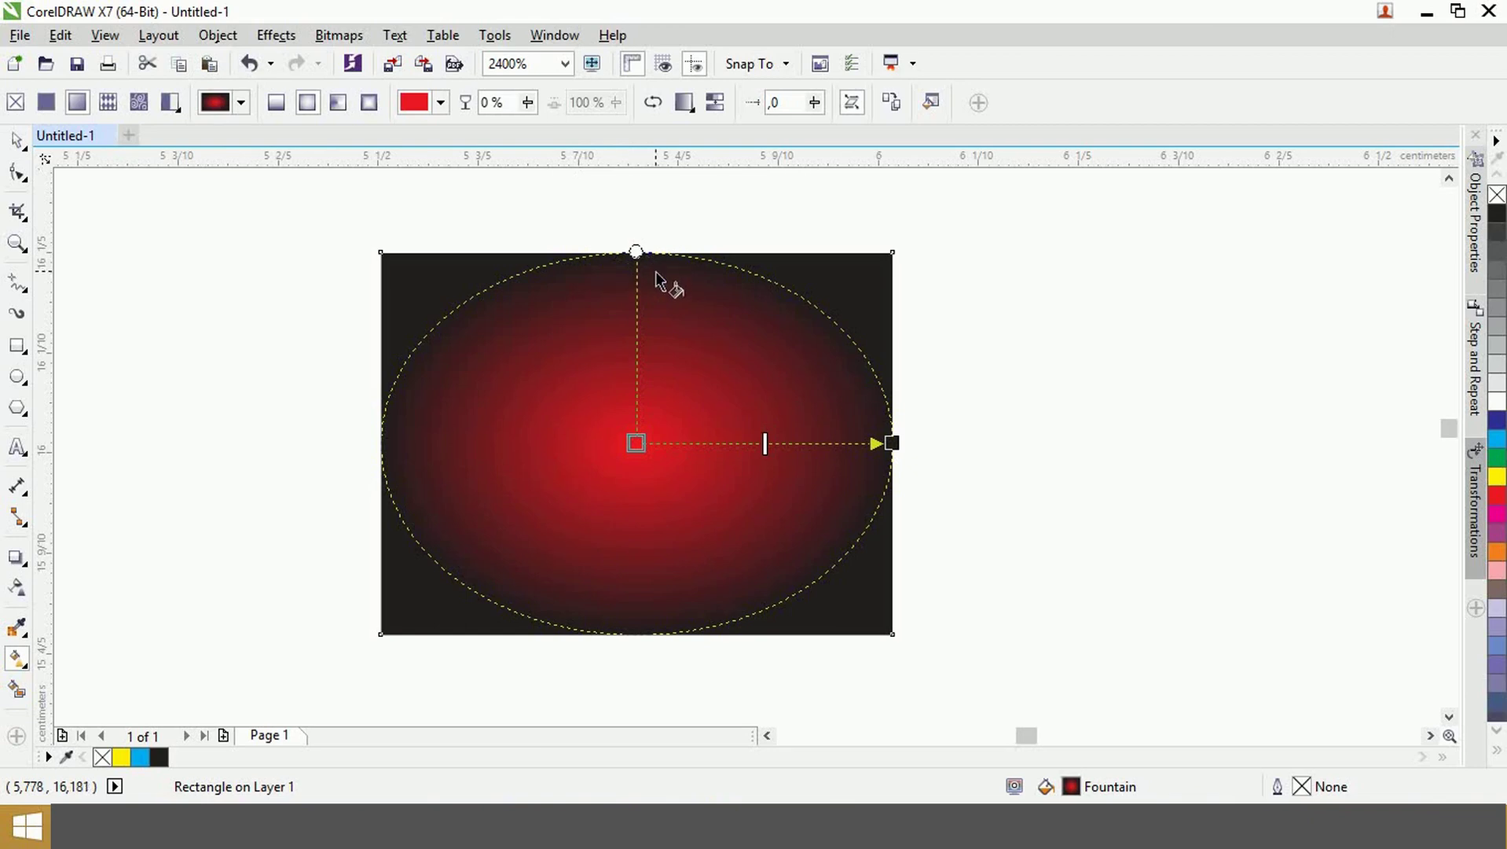
- Switch the fill to conical and add a color node at 26% near the upper edge, colored blue (#000DFF)
click(337, 104)
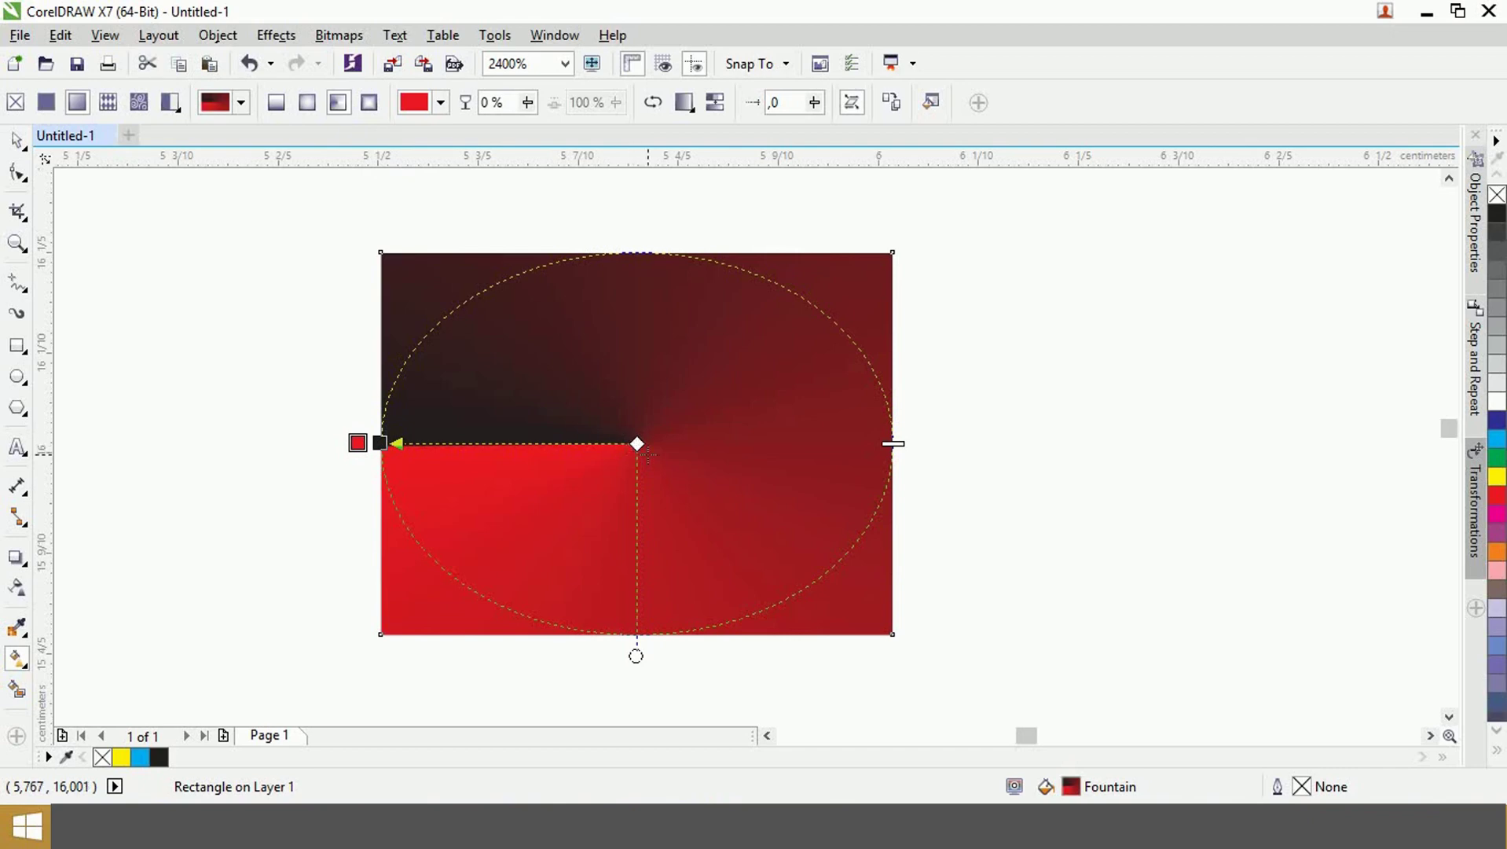
double_click(650, 252)
click(711, 227)
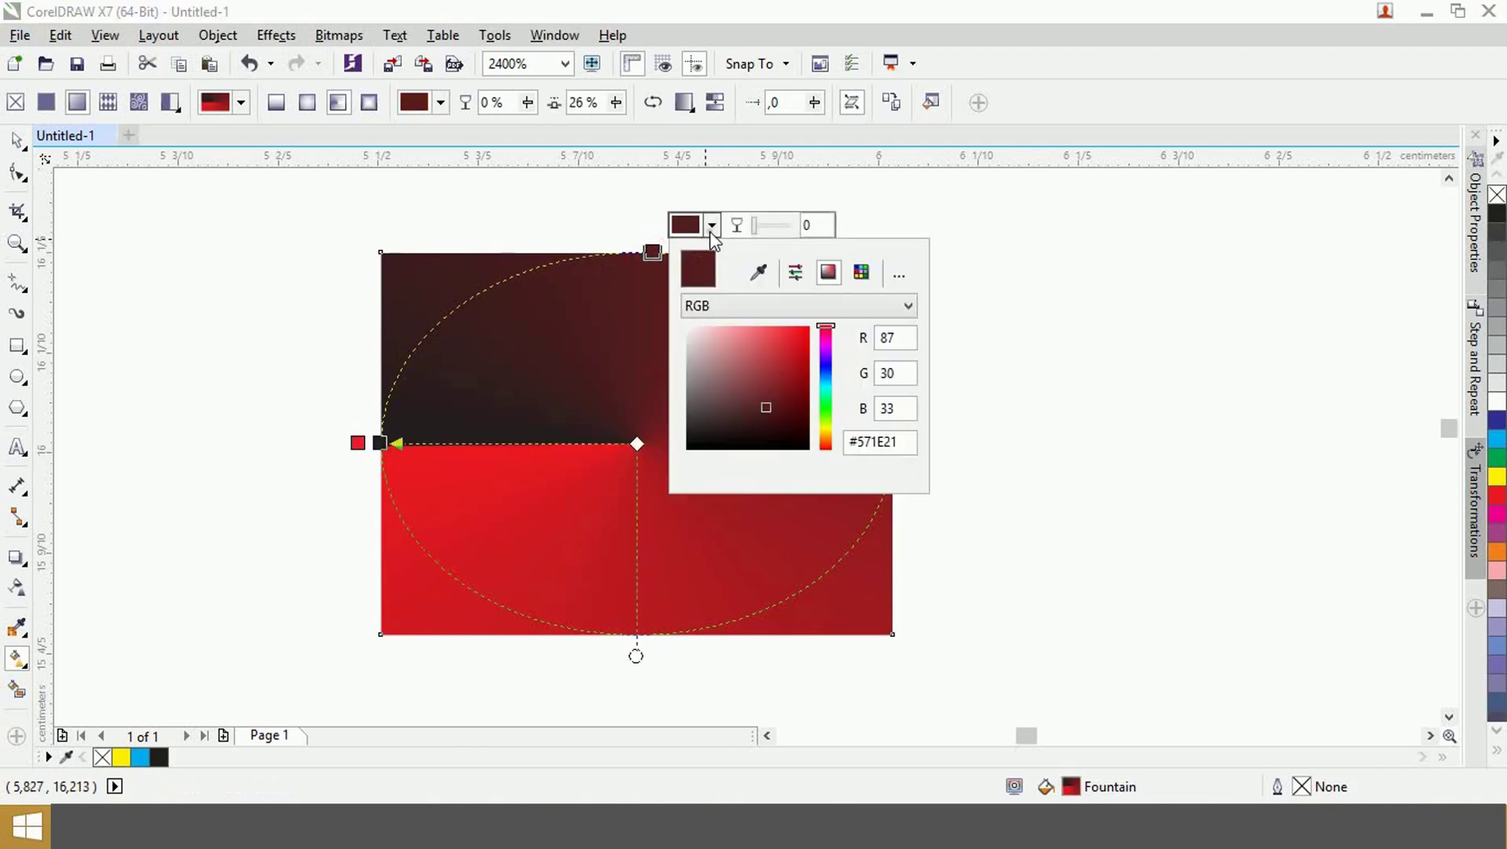
click(826, 399)
click(826, 367)
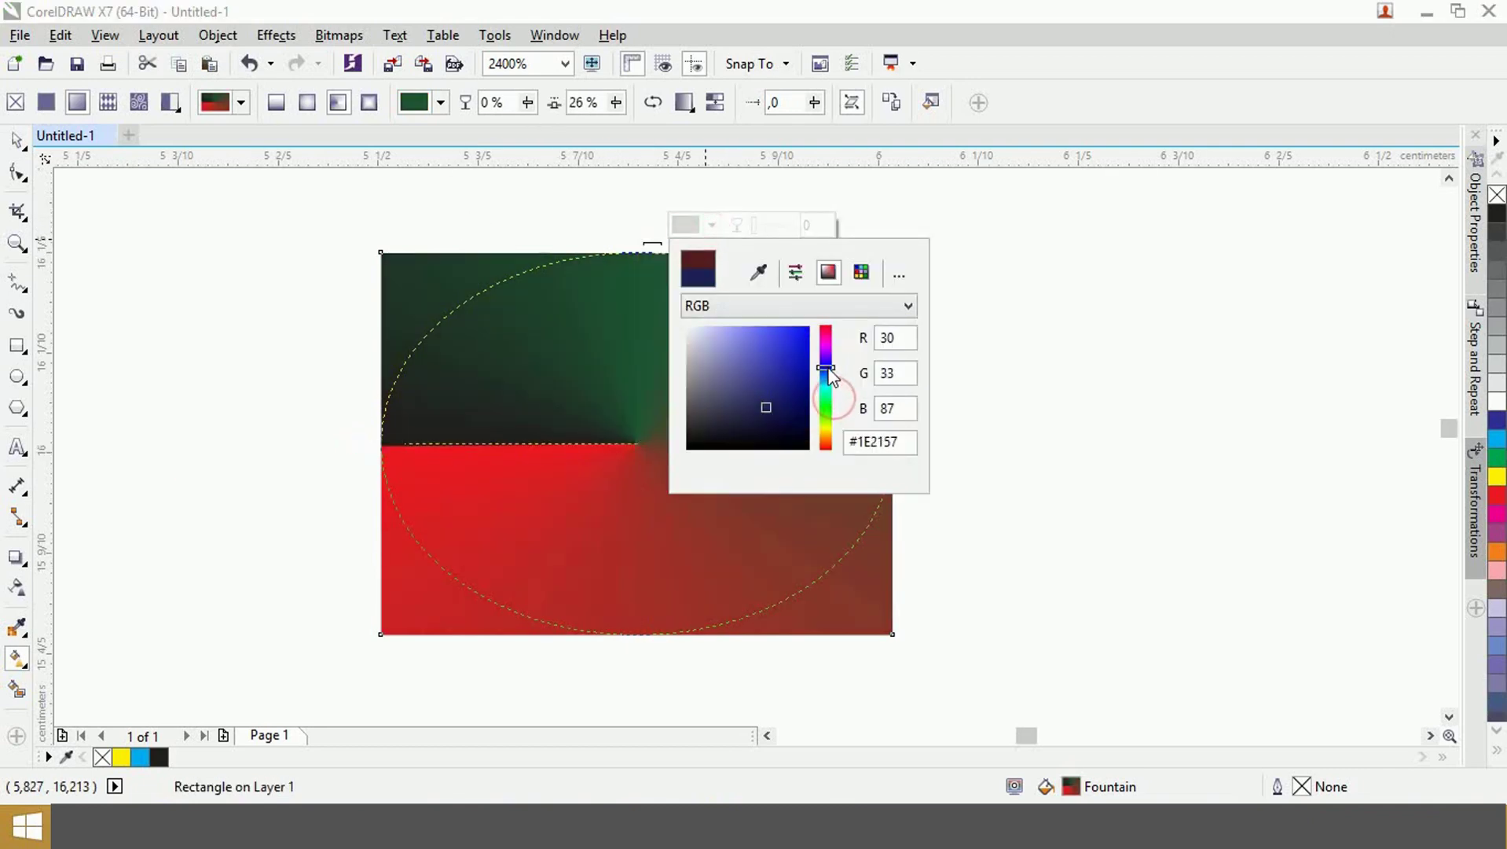
click(808, 328)
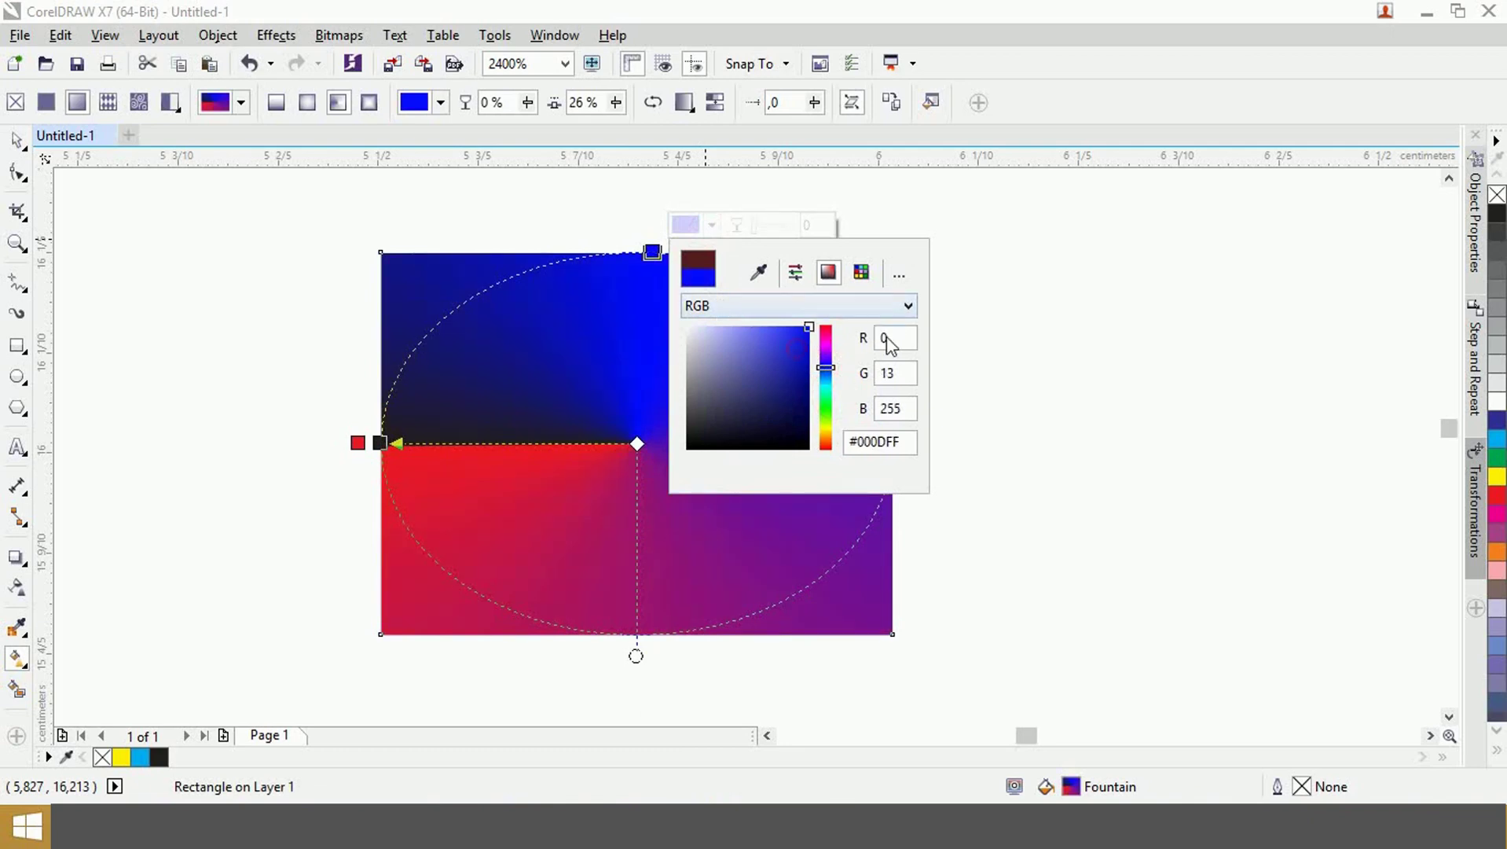
click(628, 367)
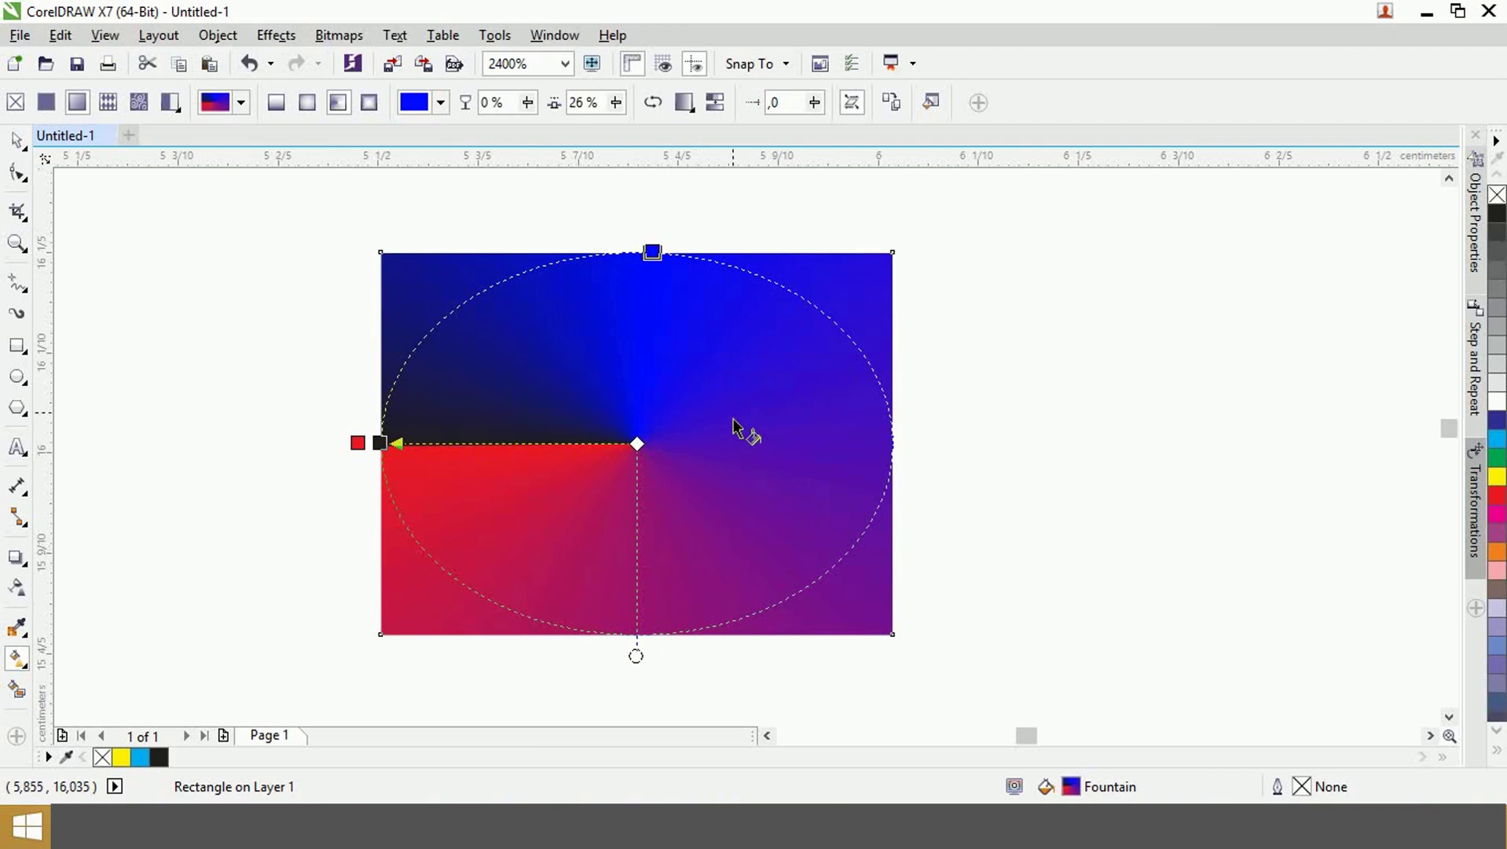
- Change the fill to rectangular, narrow its width inside the rectangle's sides and extend its height to the upper edge
click(369, 101)
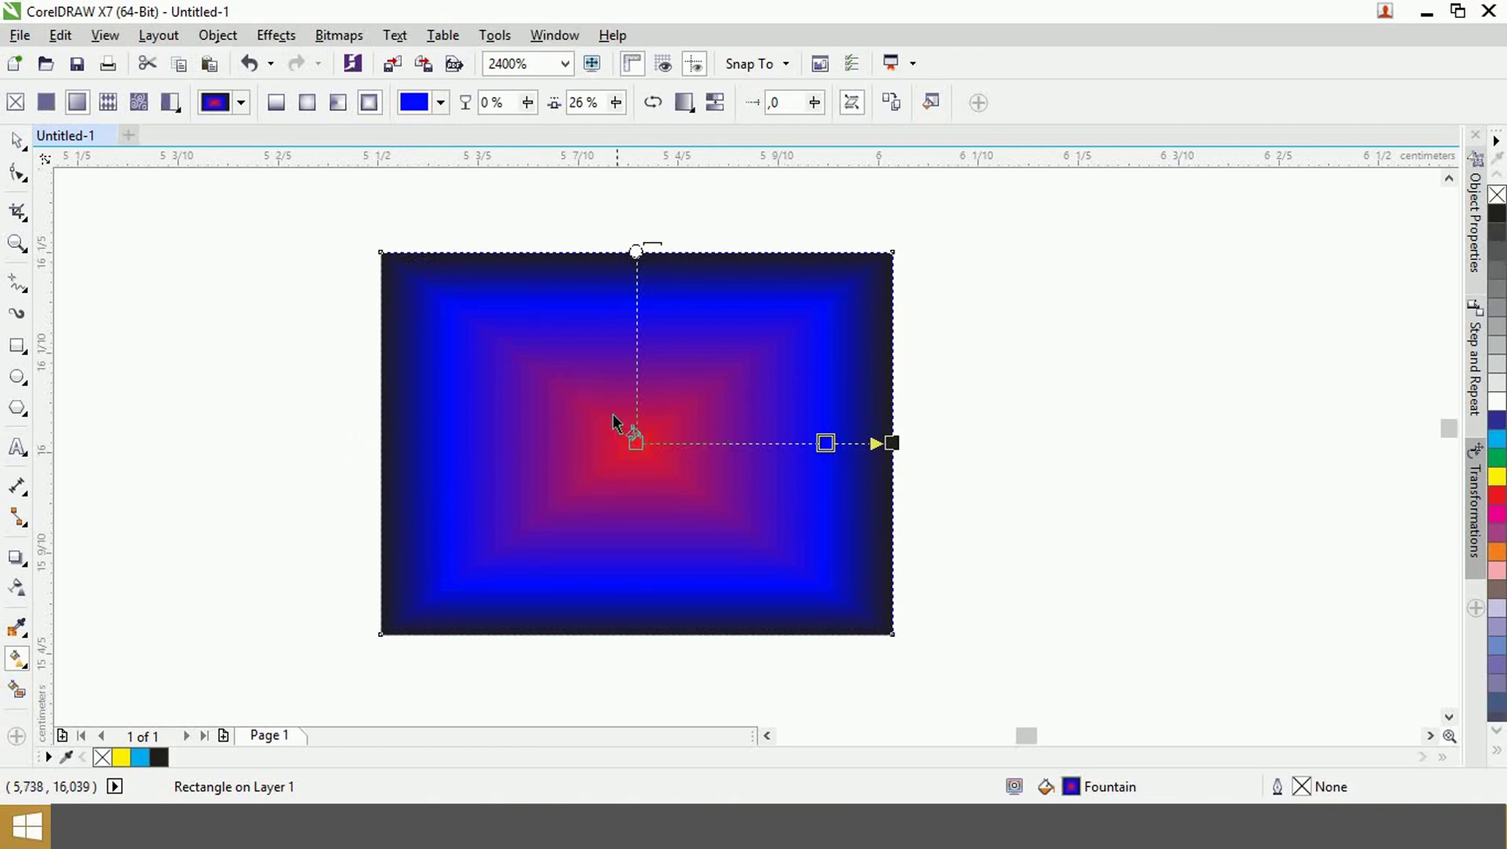
drag(891, 442, 850, 443)
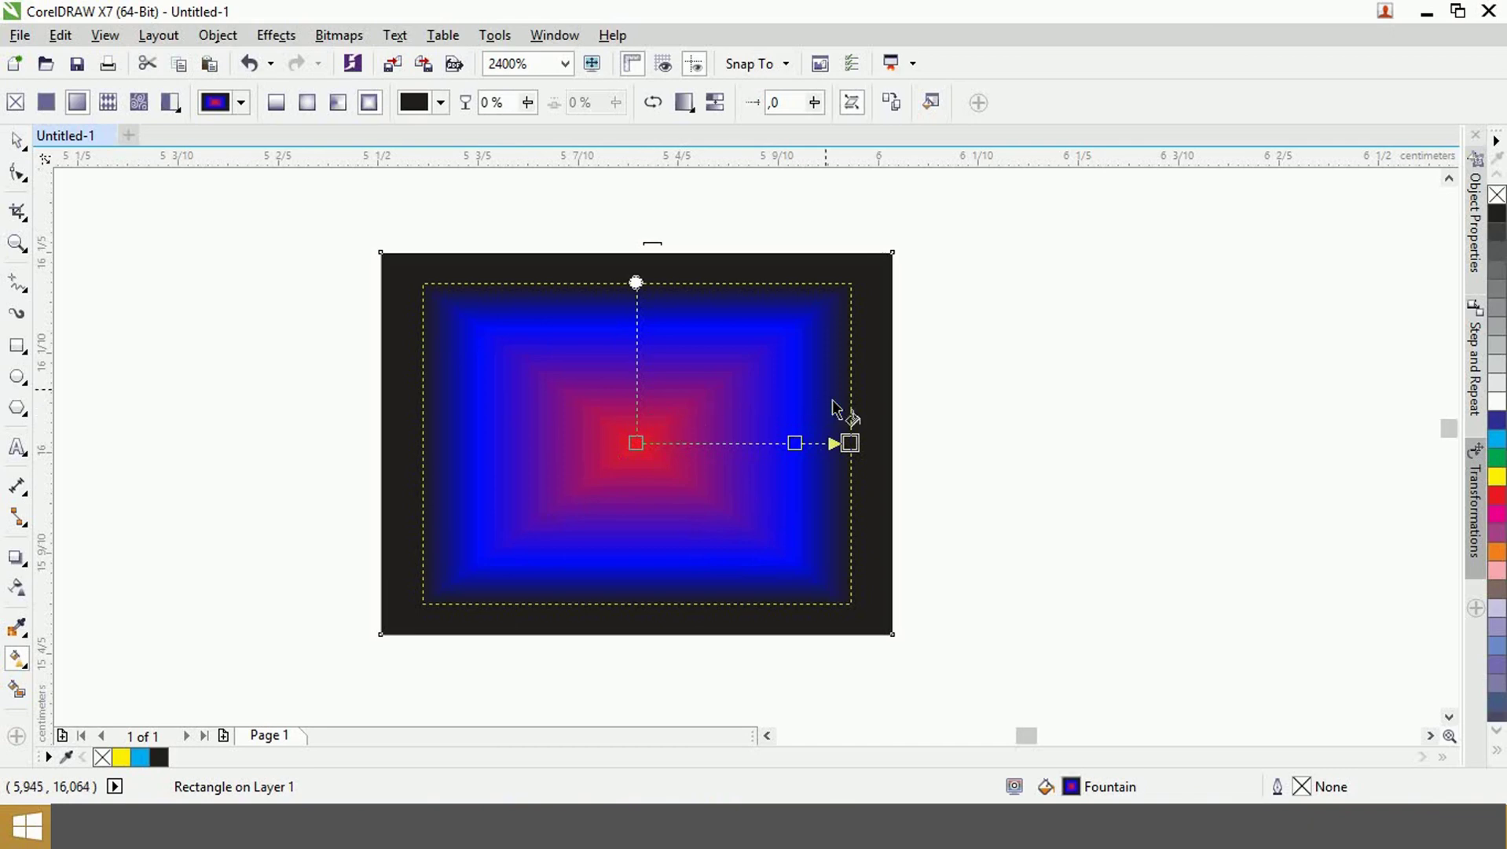
drag(636, 282, 631, 275)
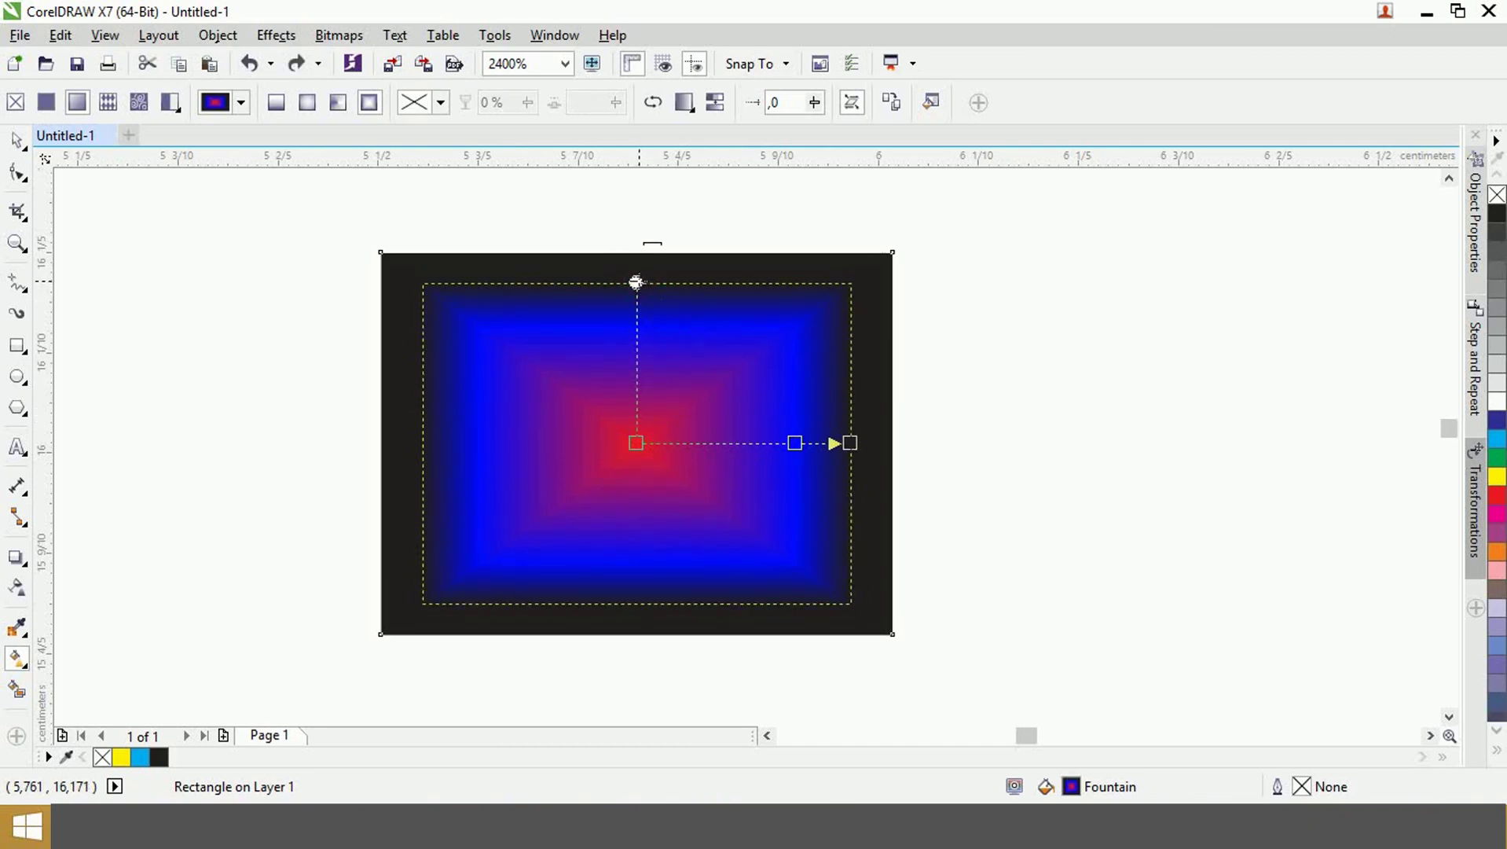
key(ctrl+z)
click(635, 252)
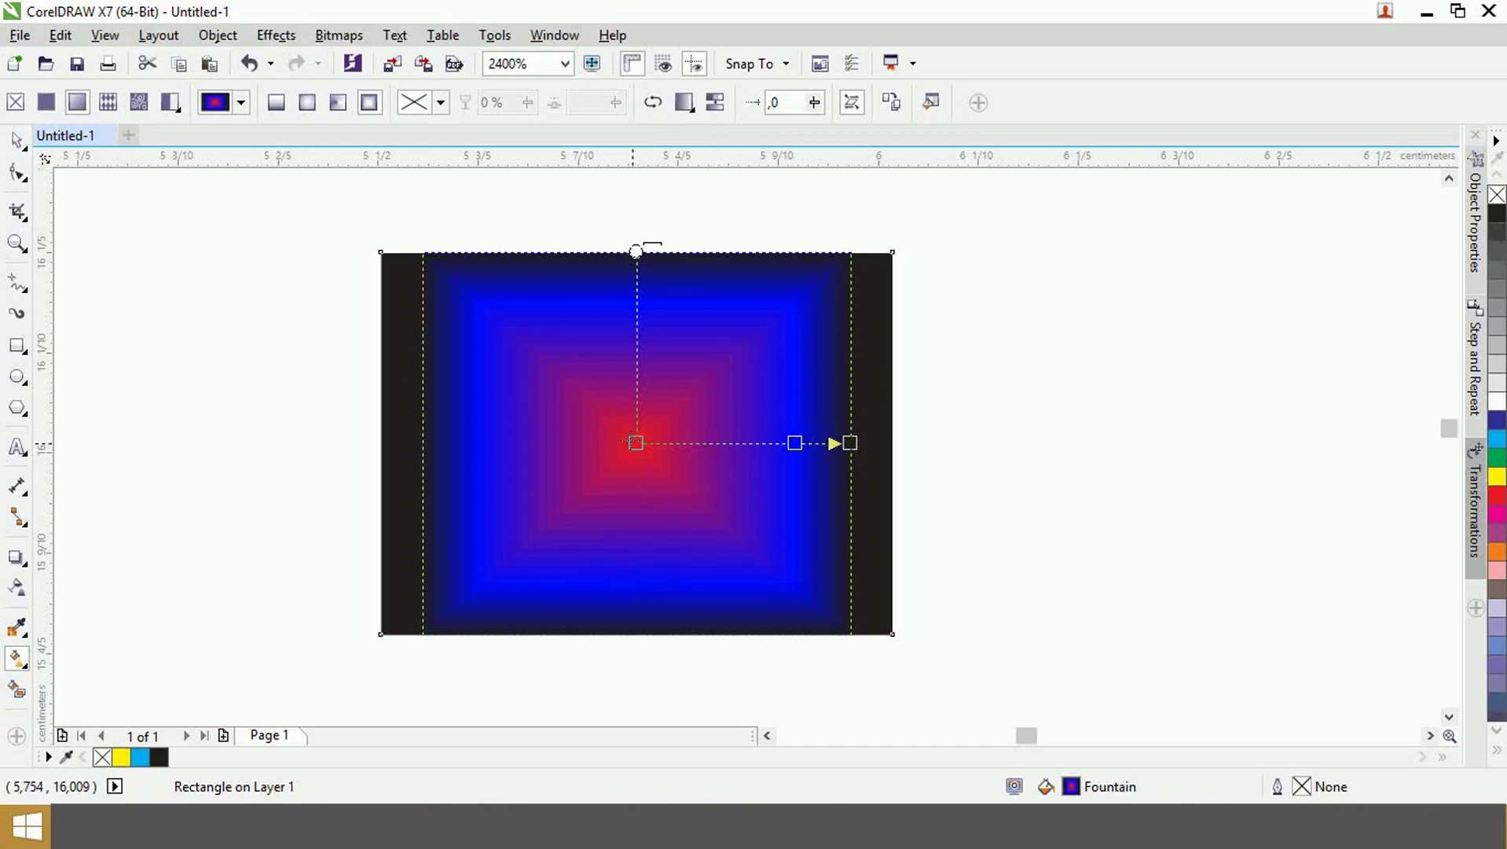
- Reverse the order of the fill's colors and move the blue color node to 49%
click(651, 103)
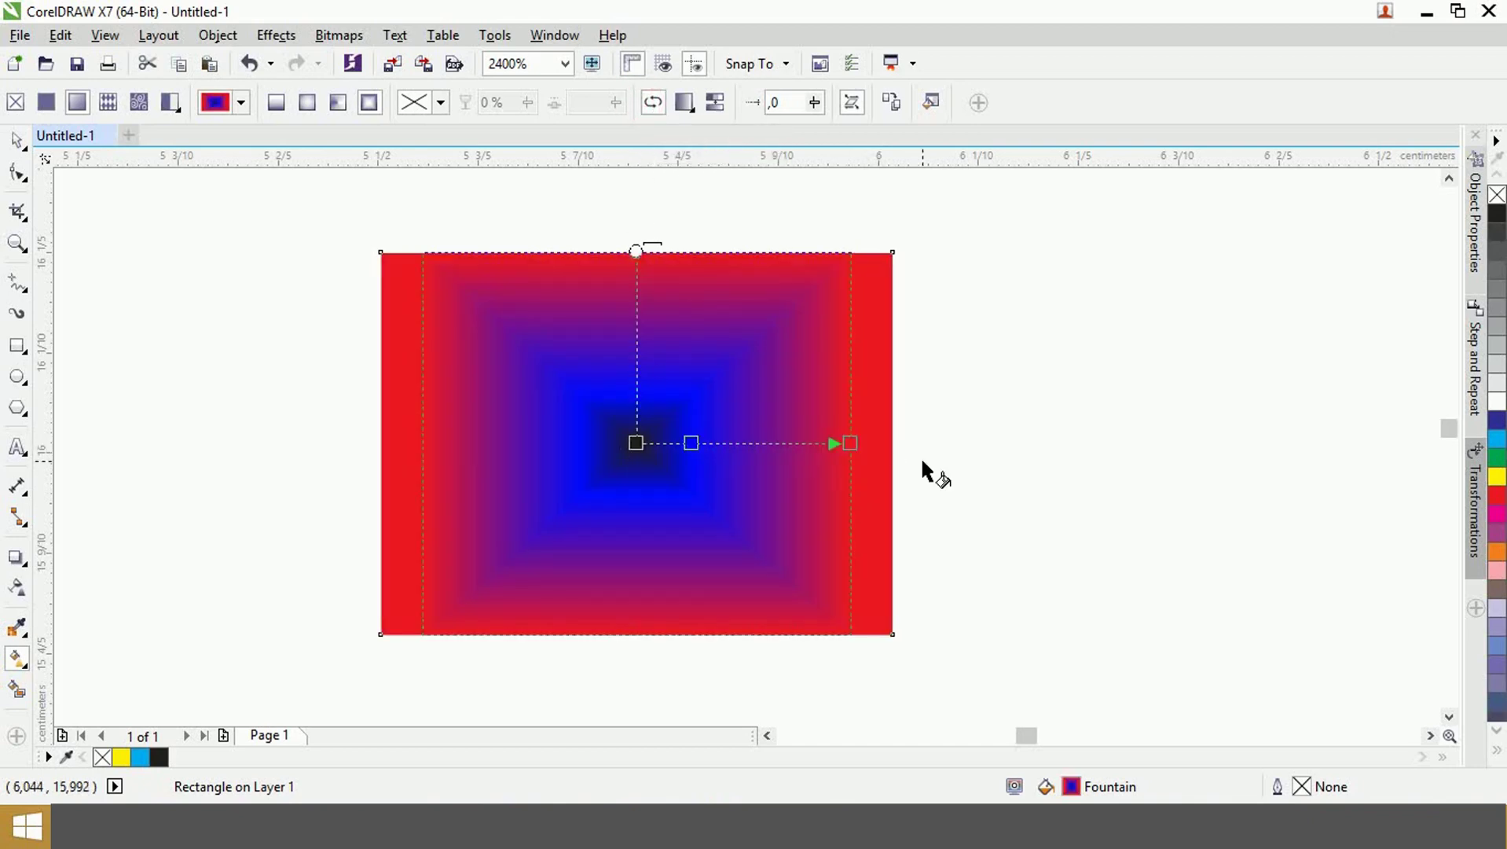
click(736, 442)
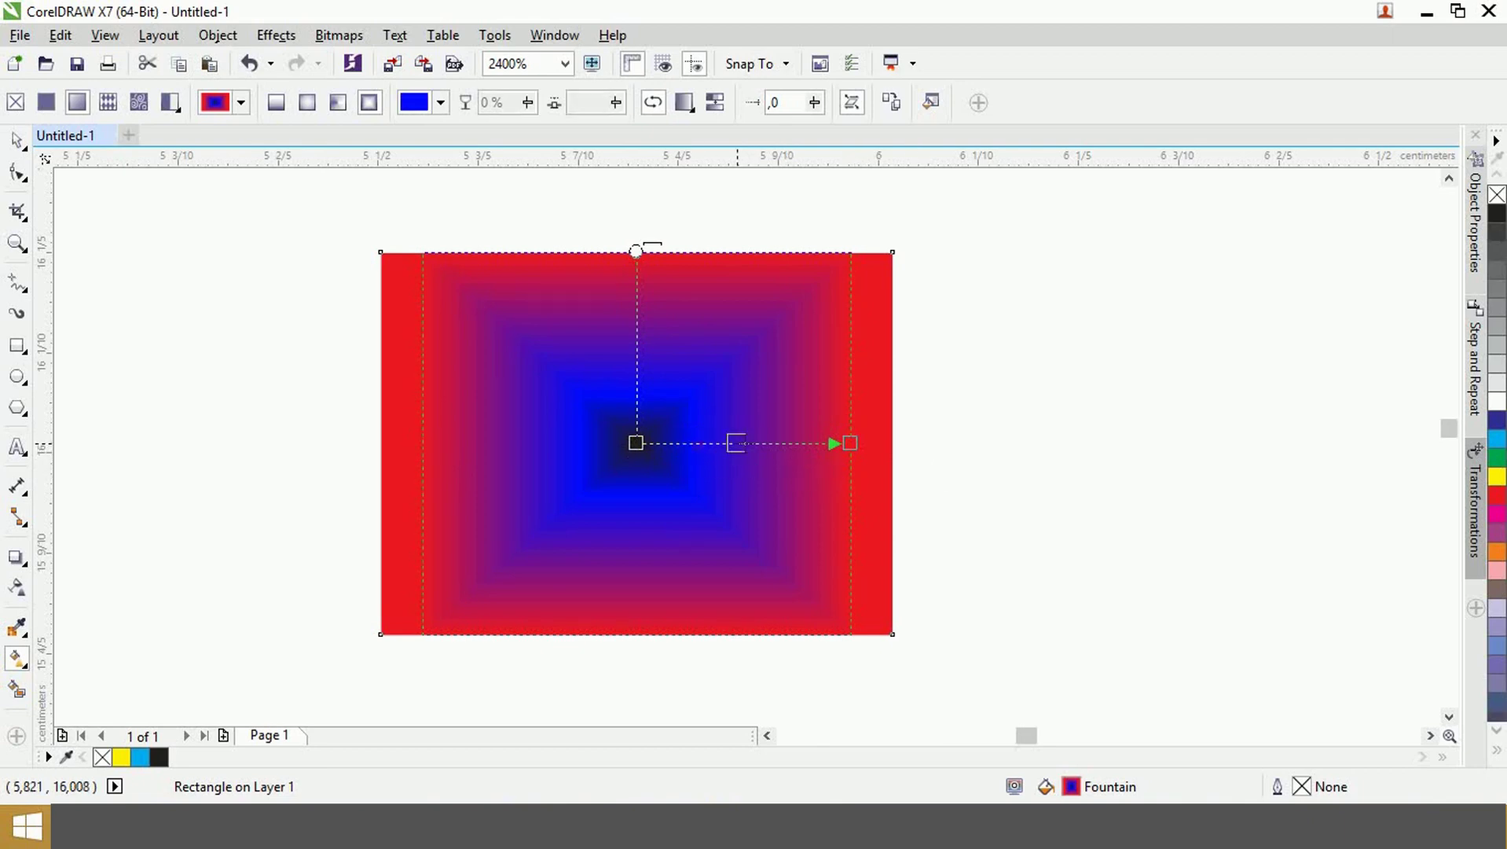
drag(736, 442, 745, 442)
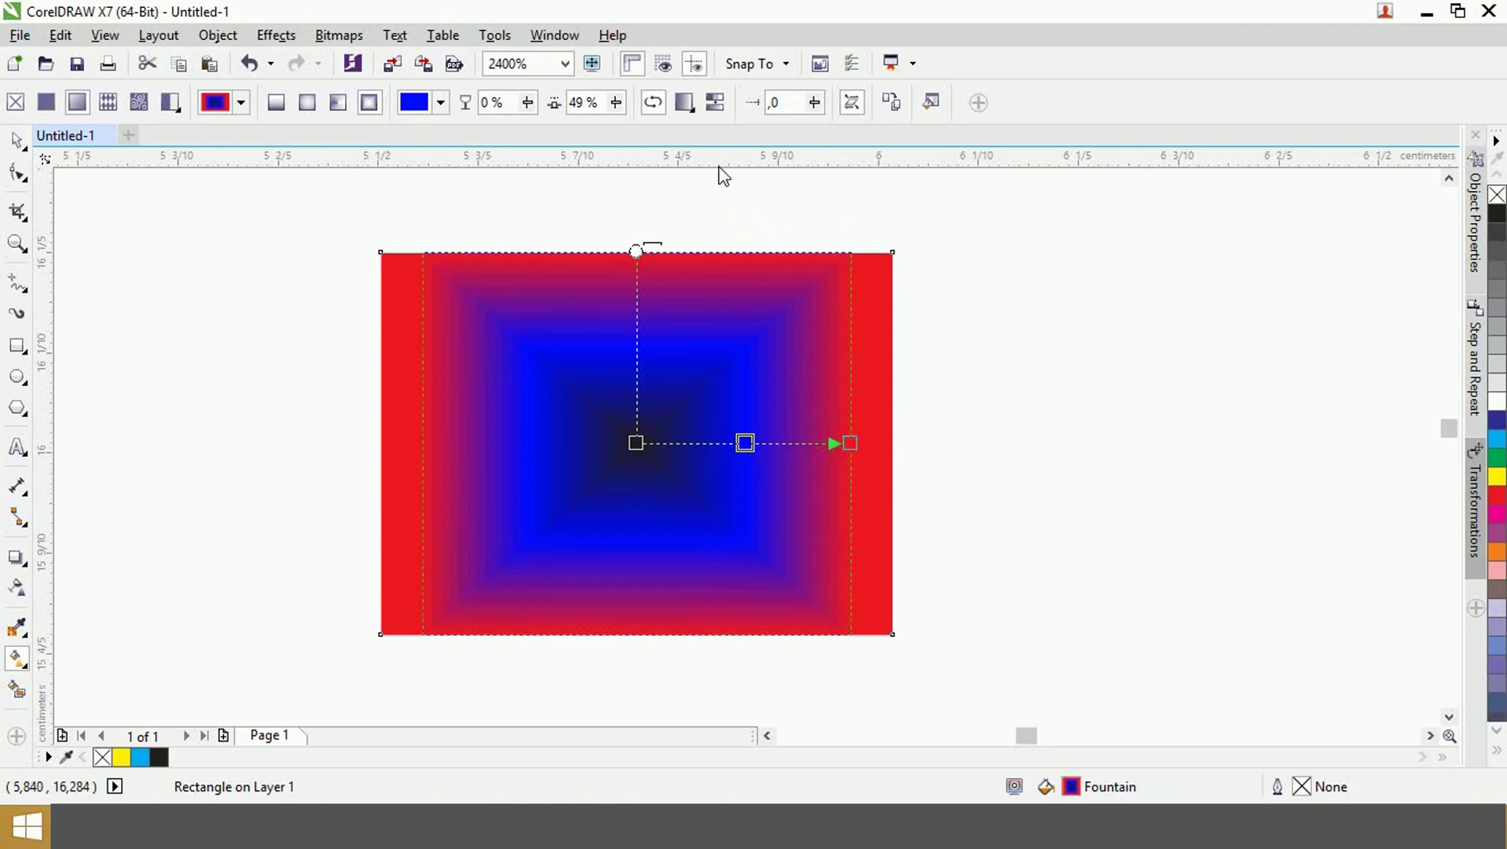
- Set the fountain fill to Repeat and Mirror and pull its end node inward to form several concentric bands
click(684, 117)
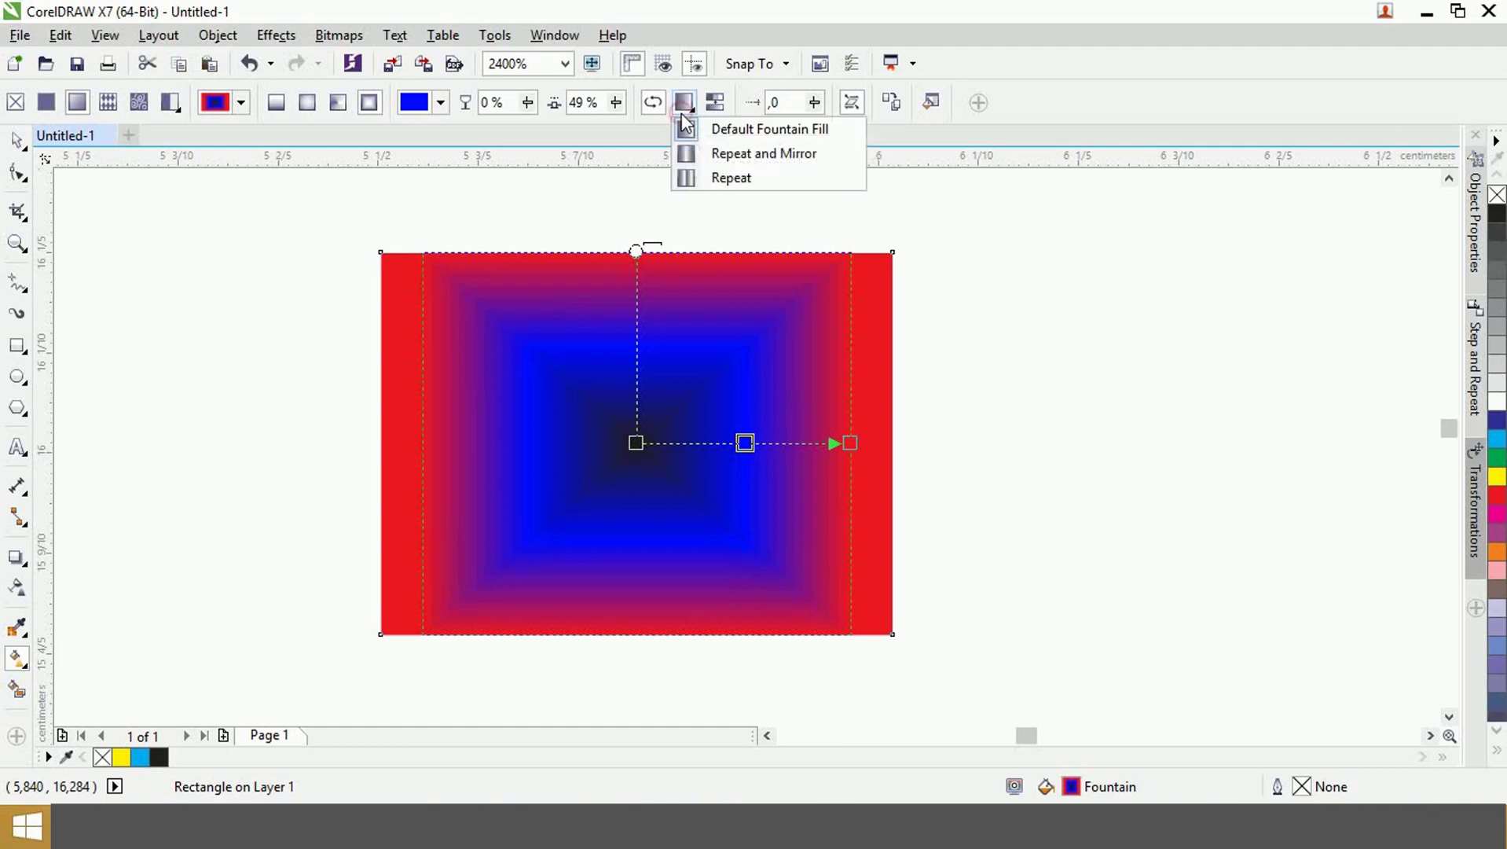
click(762, 154)
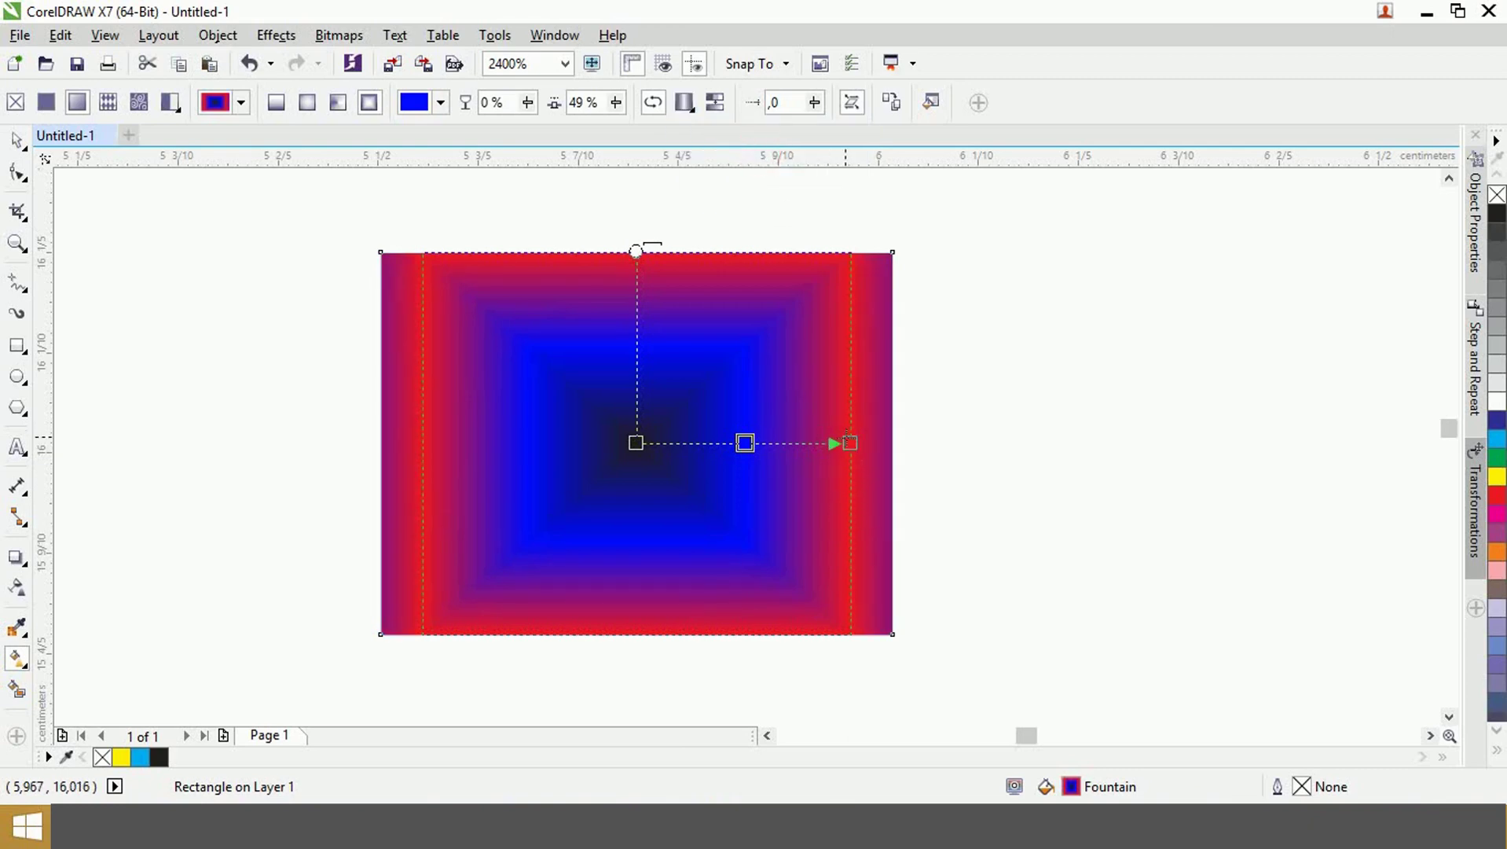
drag(849, 442, 744, 443)
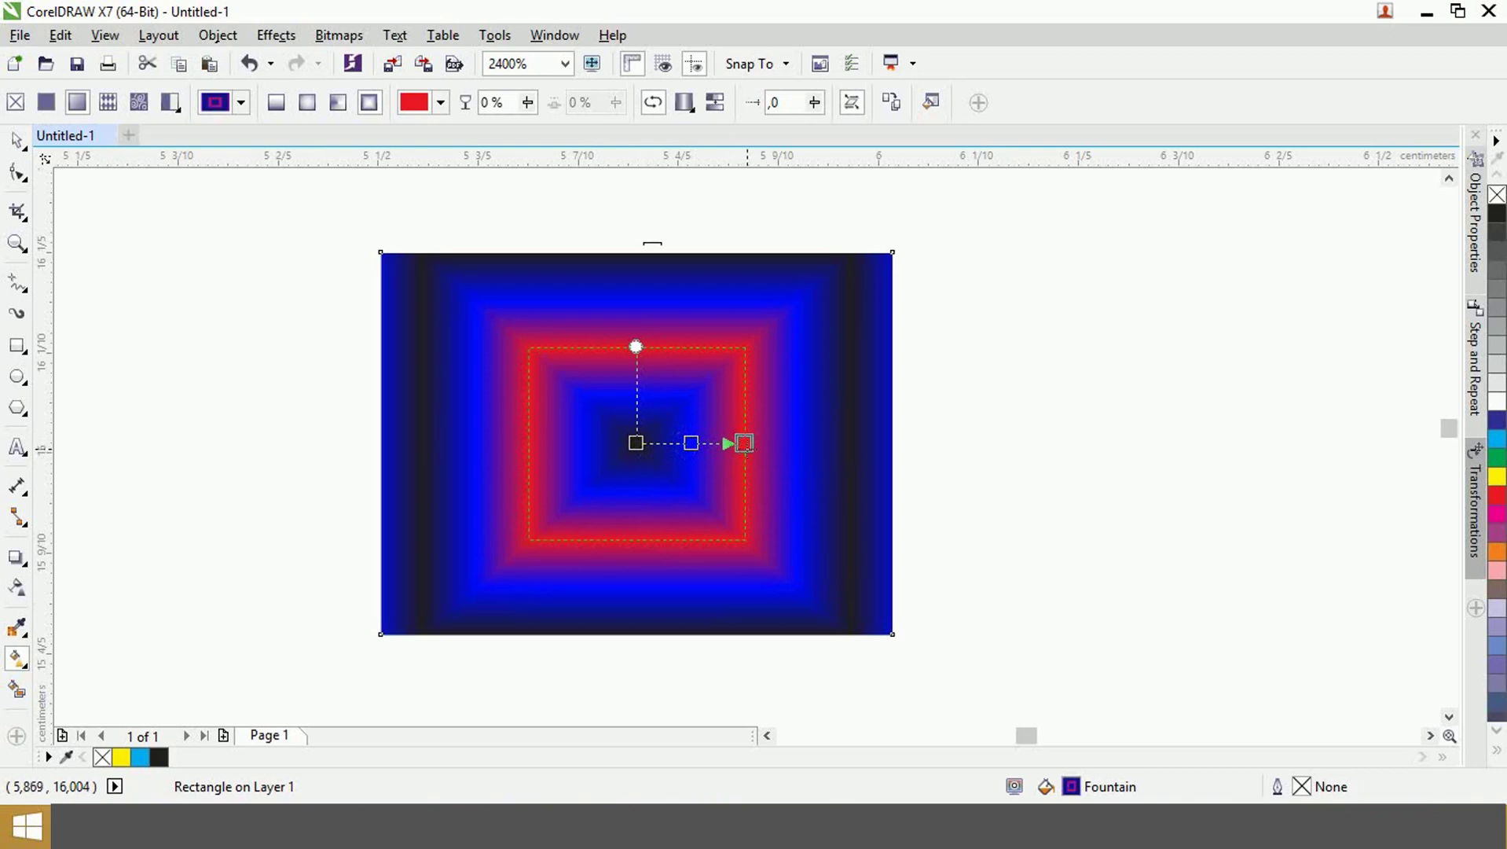
drag(745, 447, 714, 443)
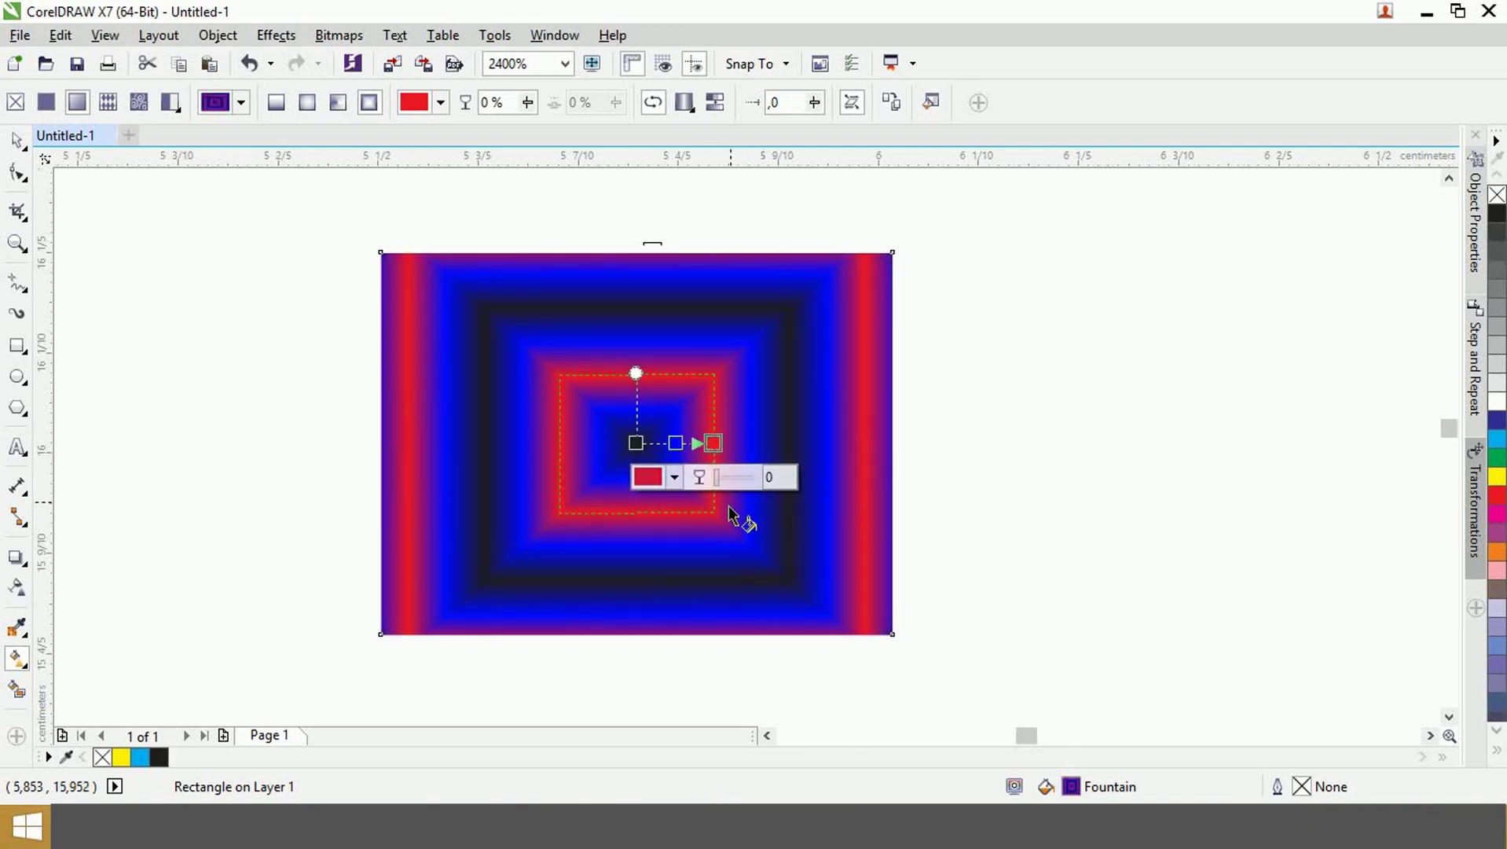
- Change the fountain fill's repetition style to Repeat
click(636, 442)
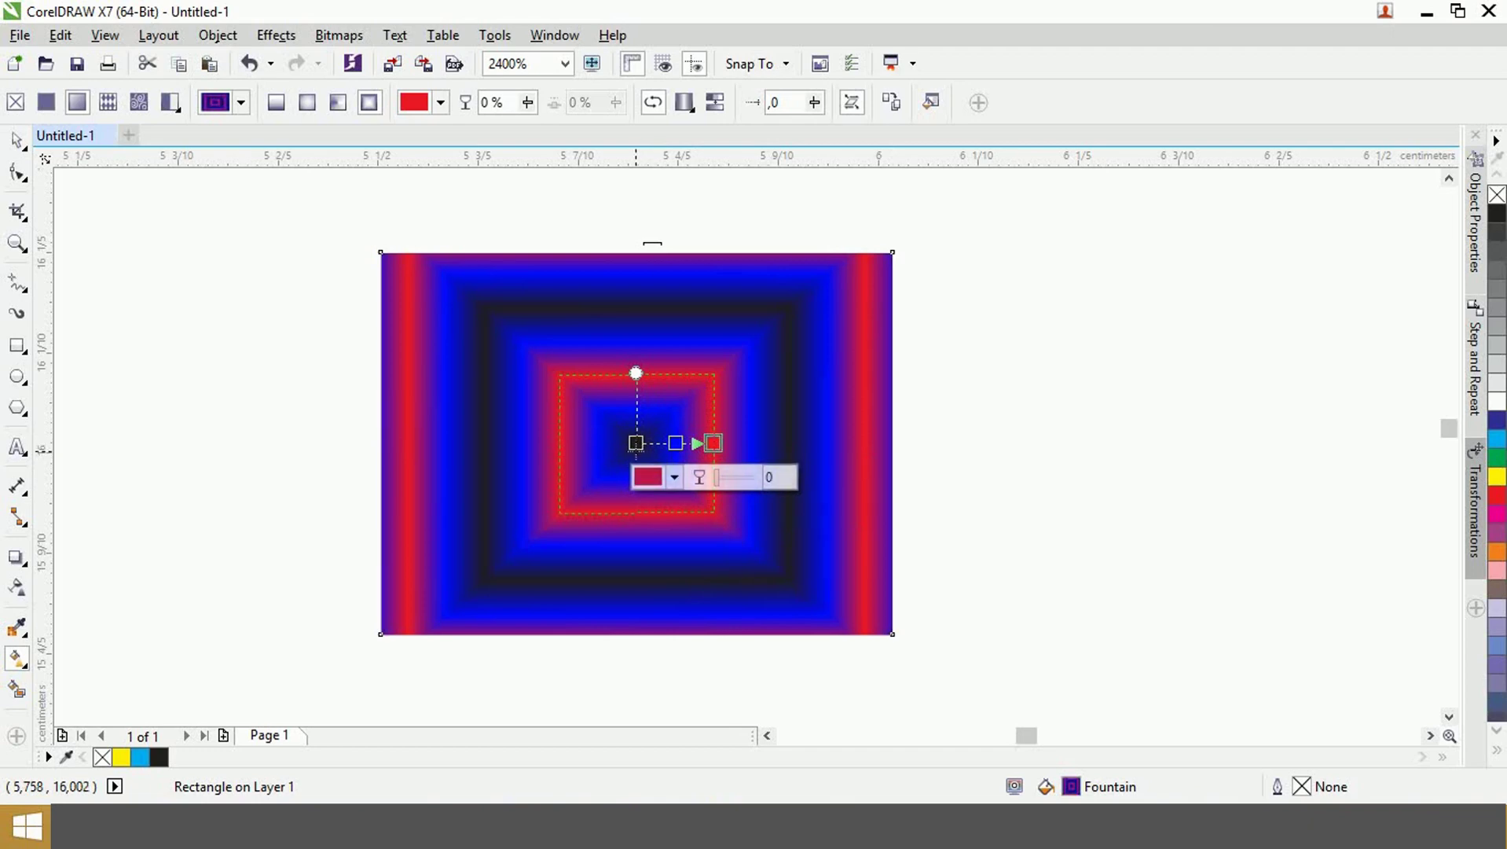
click(712, 442)
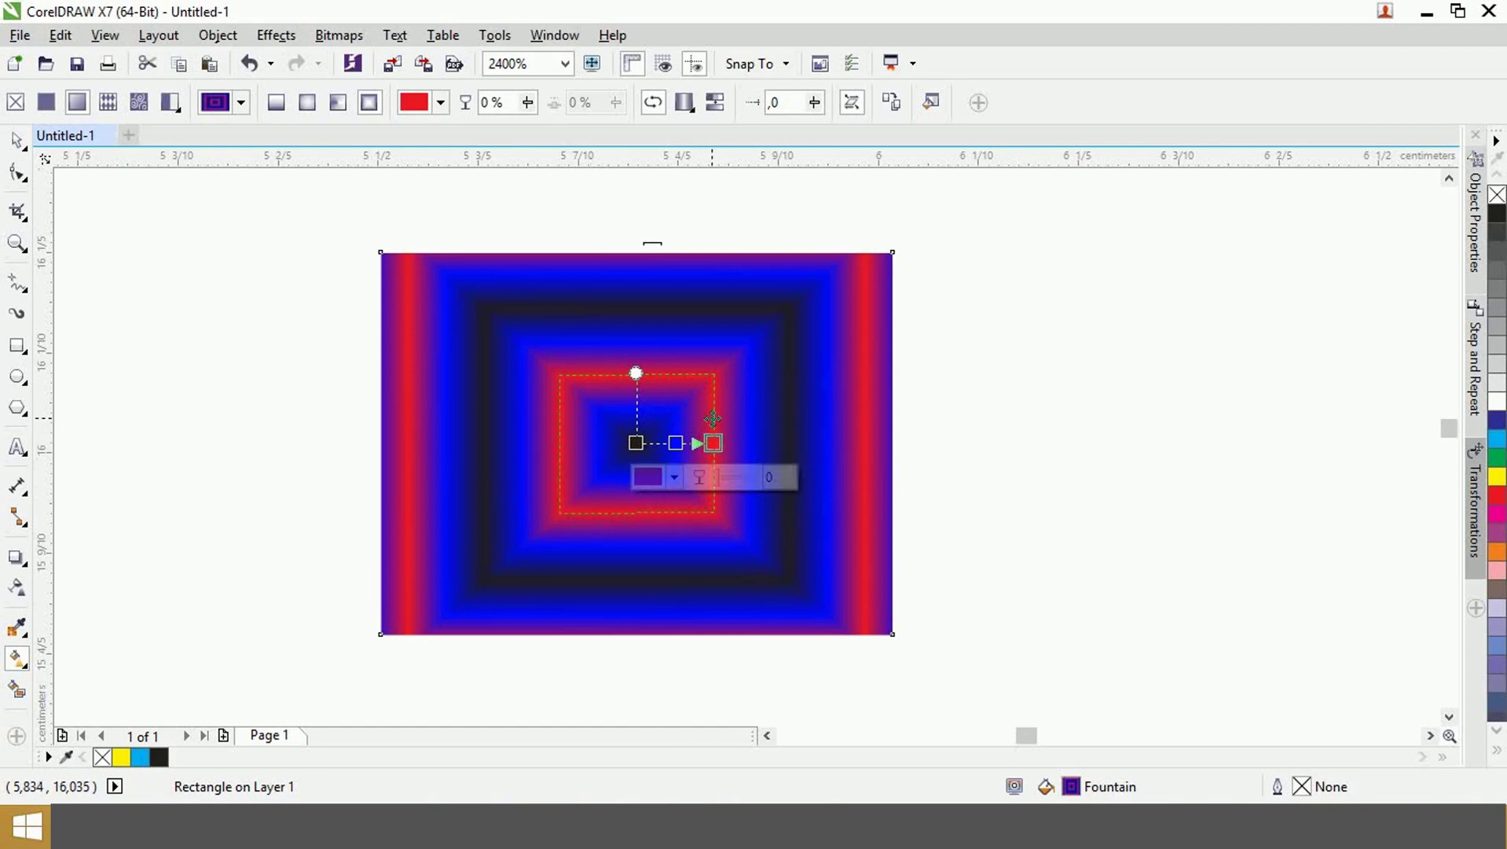
scroll(710, 422, up, 1)
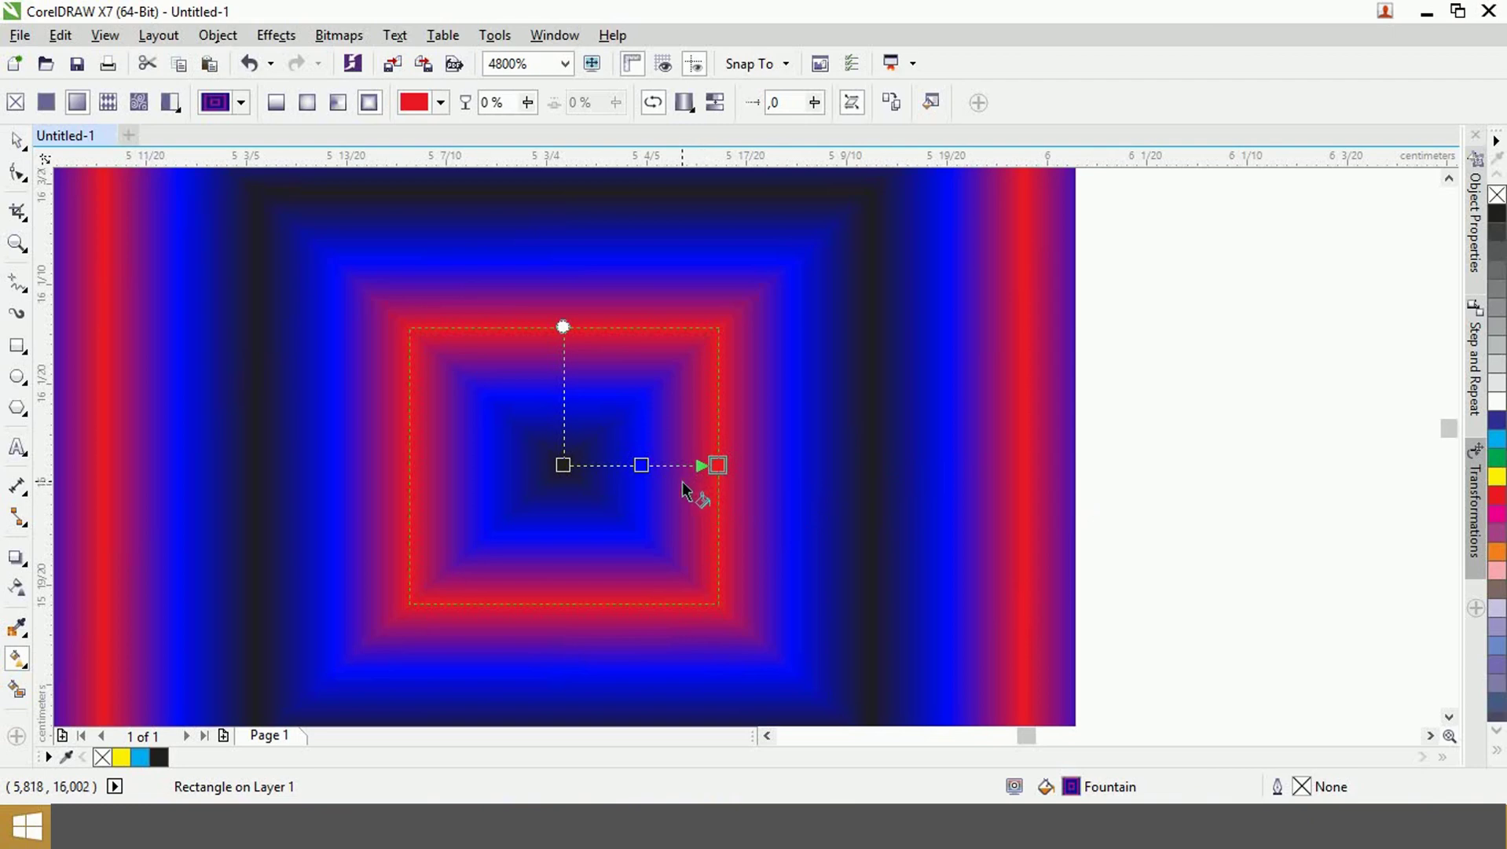
scroll(693, 496, down, 1)
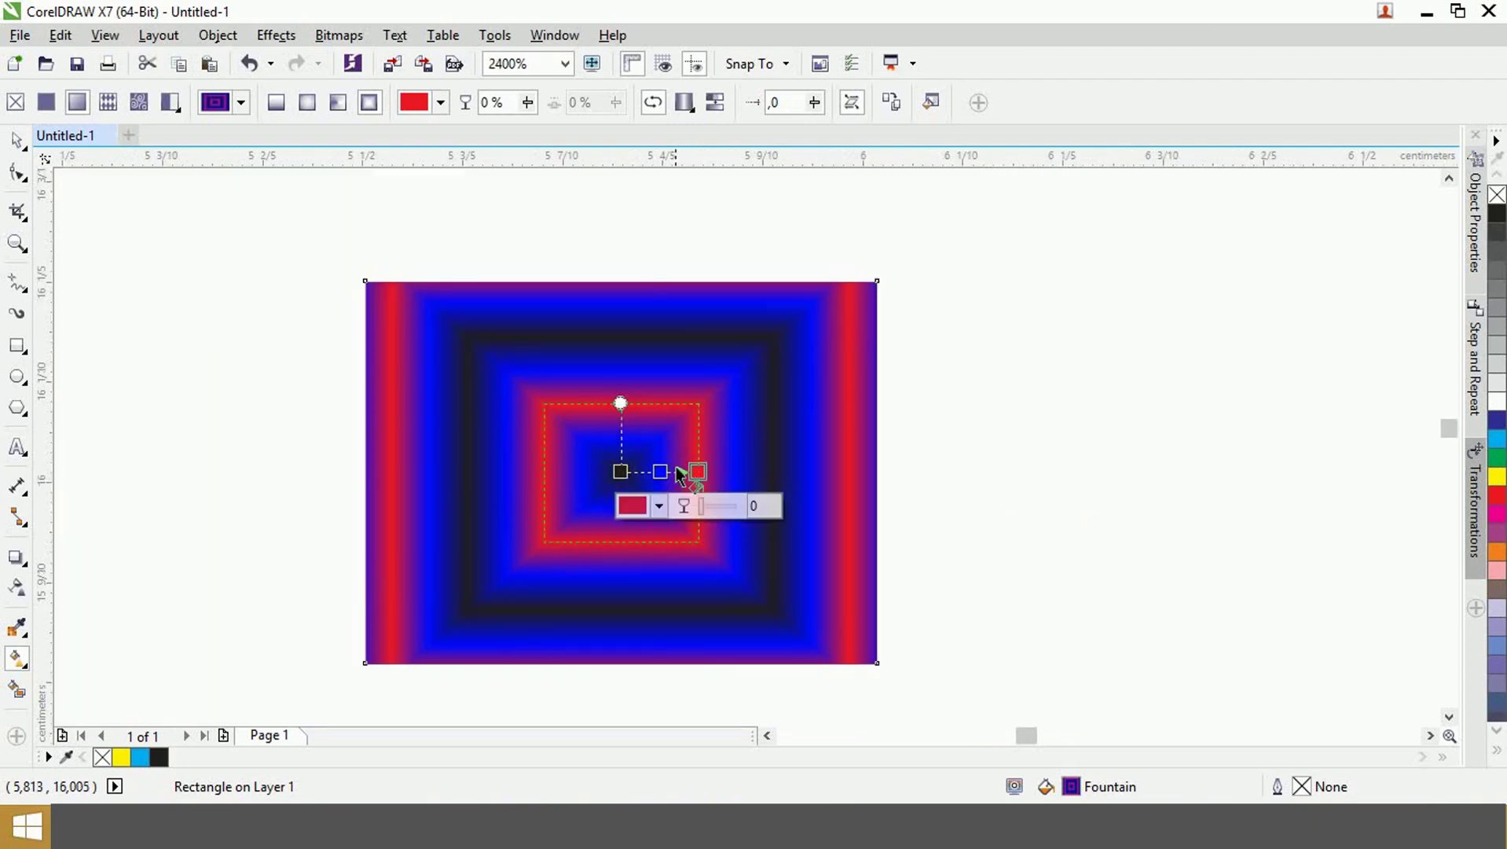
click(685, 104)
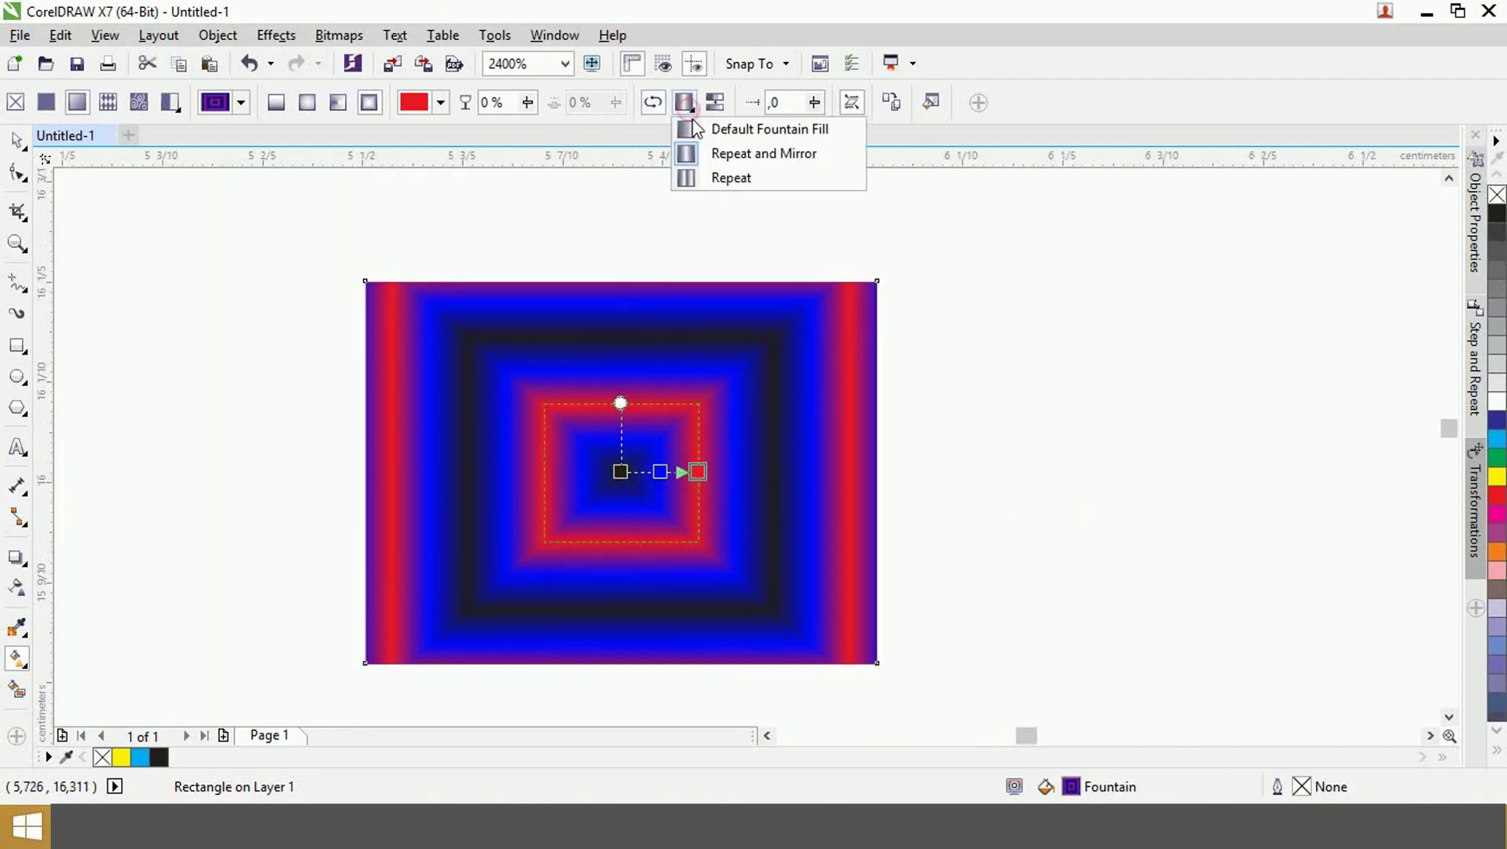
click(779, 180)
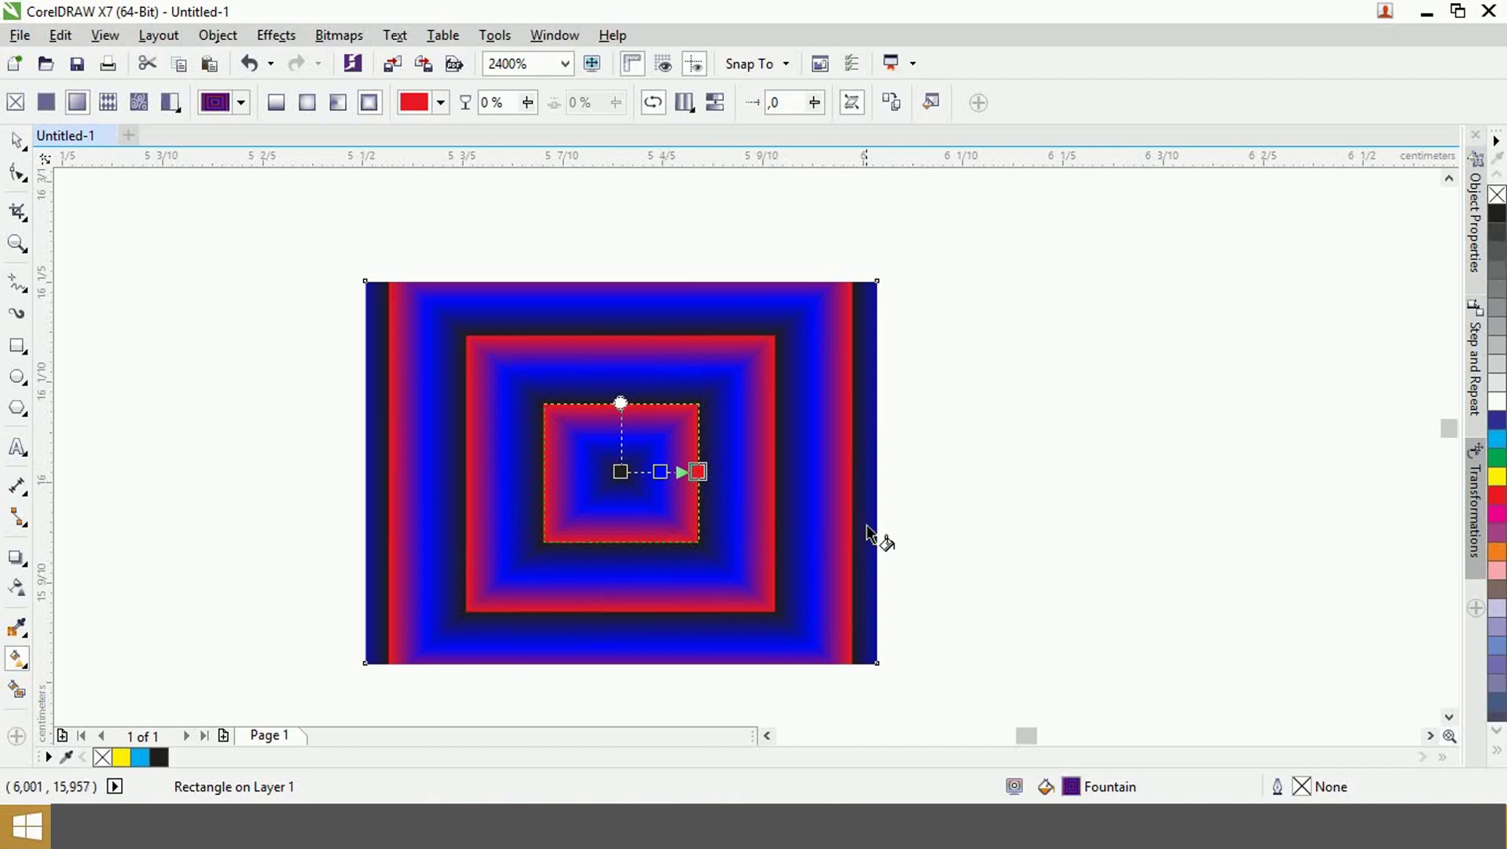
- Try the conical type on the repeating fill, return it to rectangular, and smooth the transitions between its color nodes
click(339, 103)
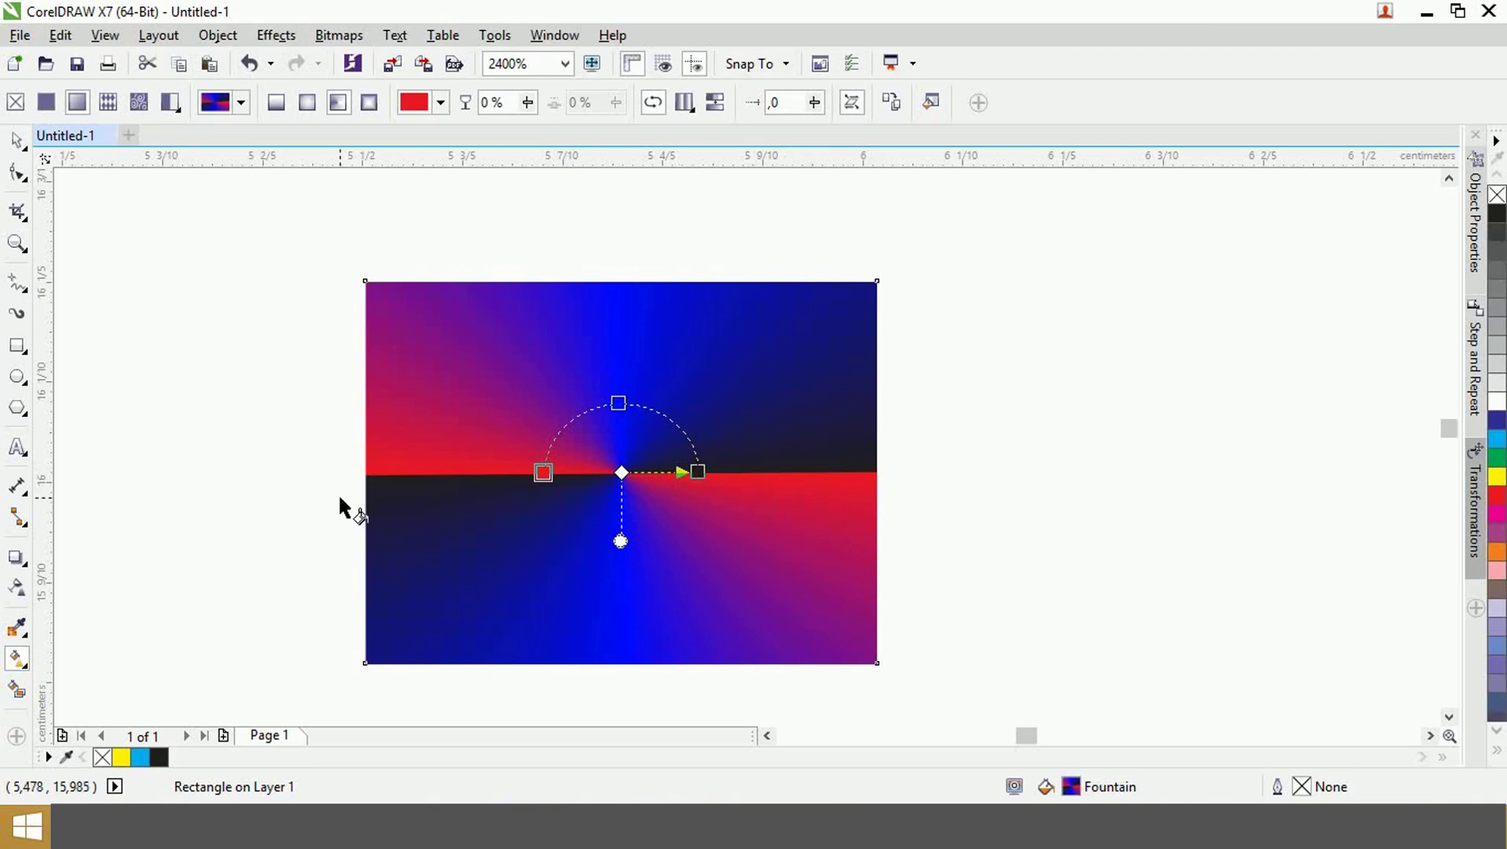
click(688, 108)
click(710, 129)
click(340, 104)
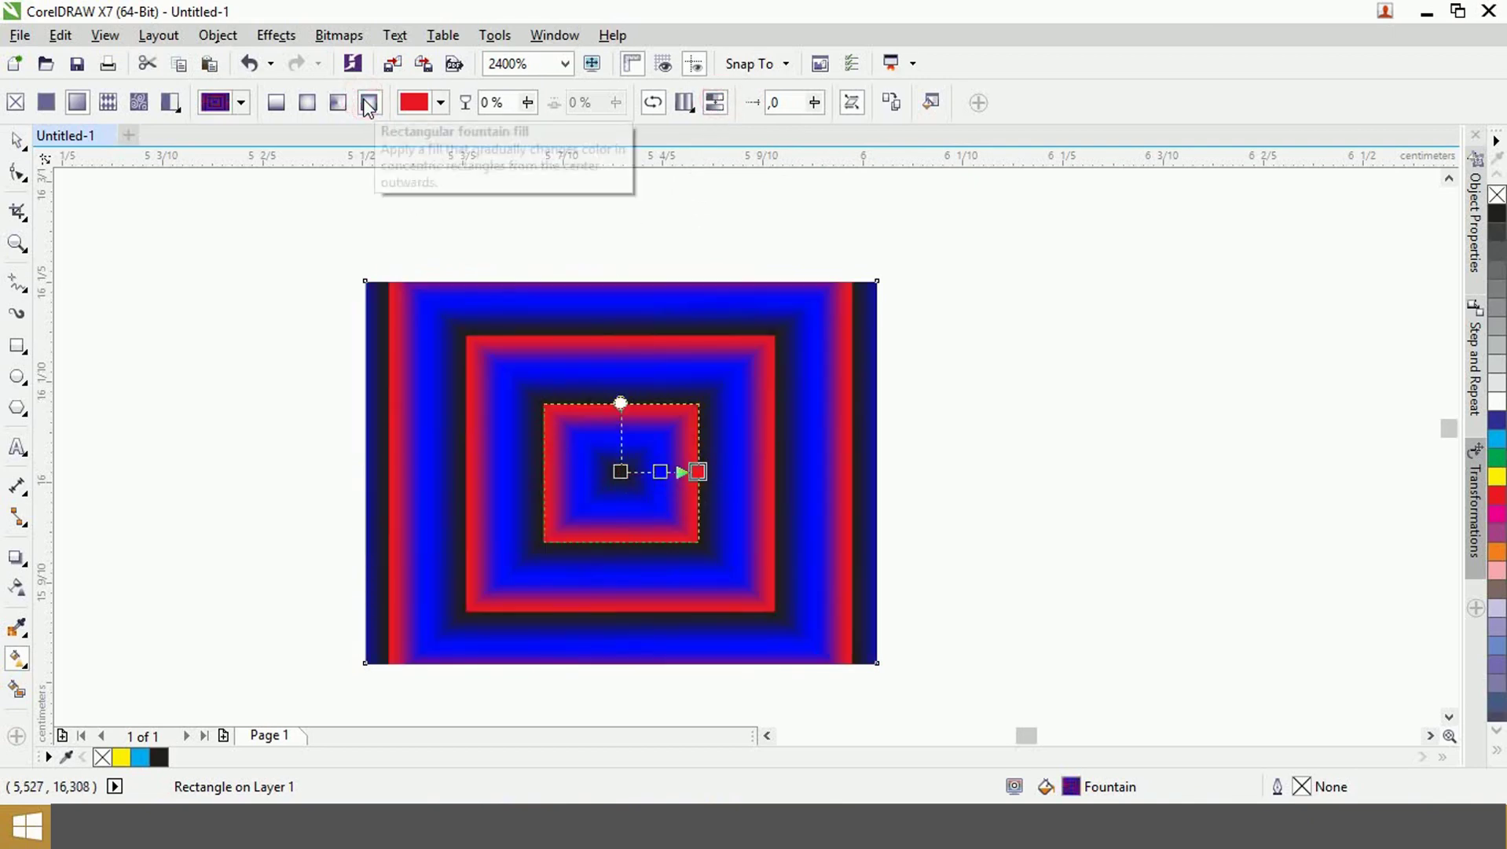
- Change the fountain fill type to conical, set its repetition style to Default, and try the Smooth option
click(340, 105)
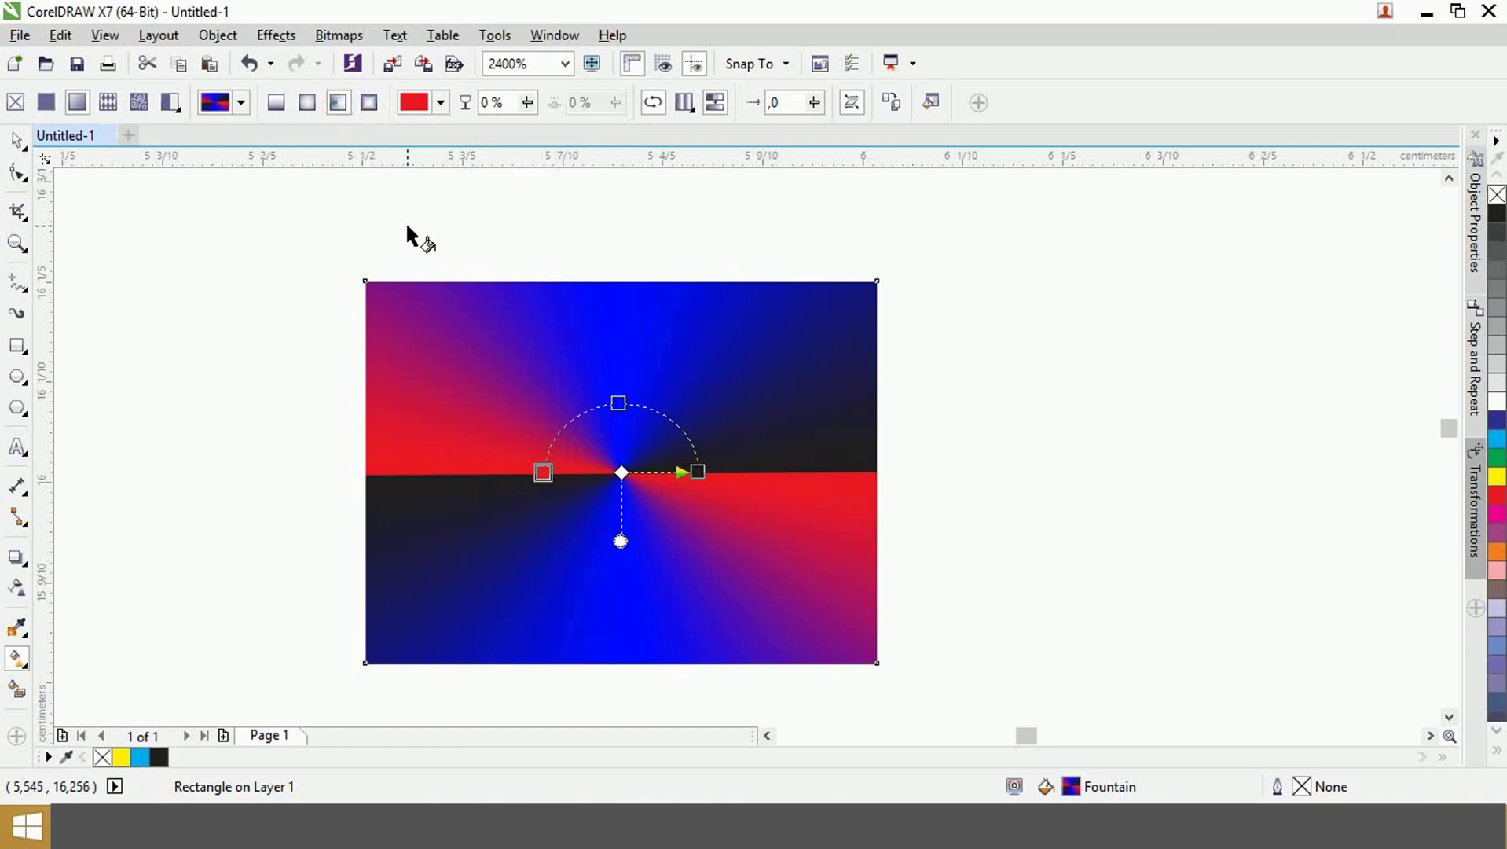
click(685, 104)
click(693, 130)
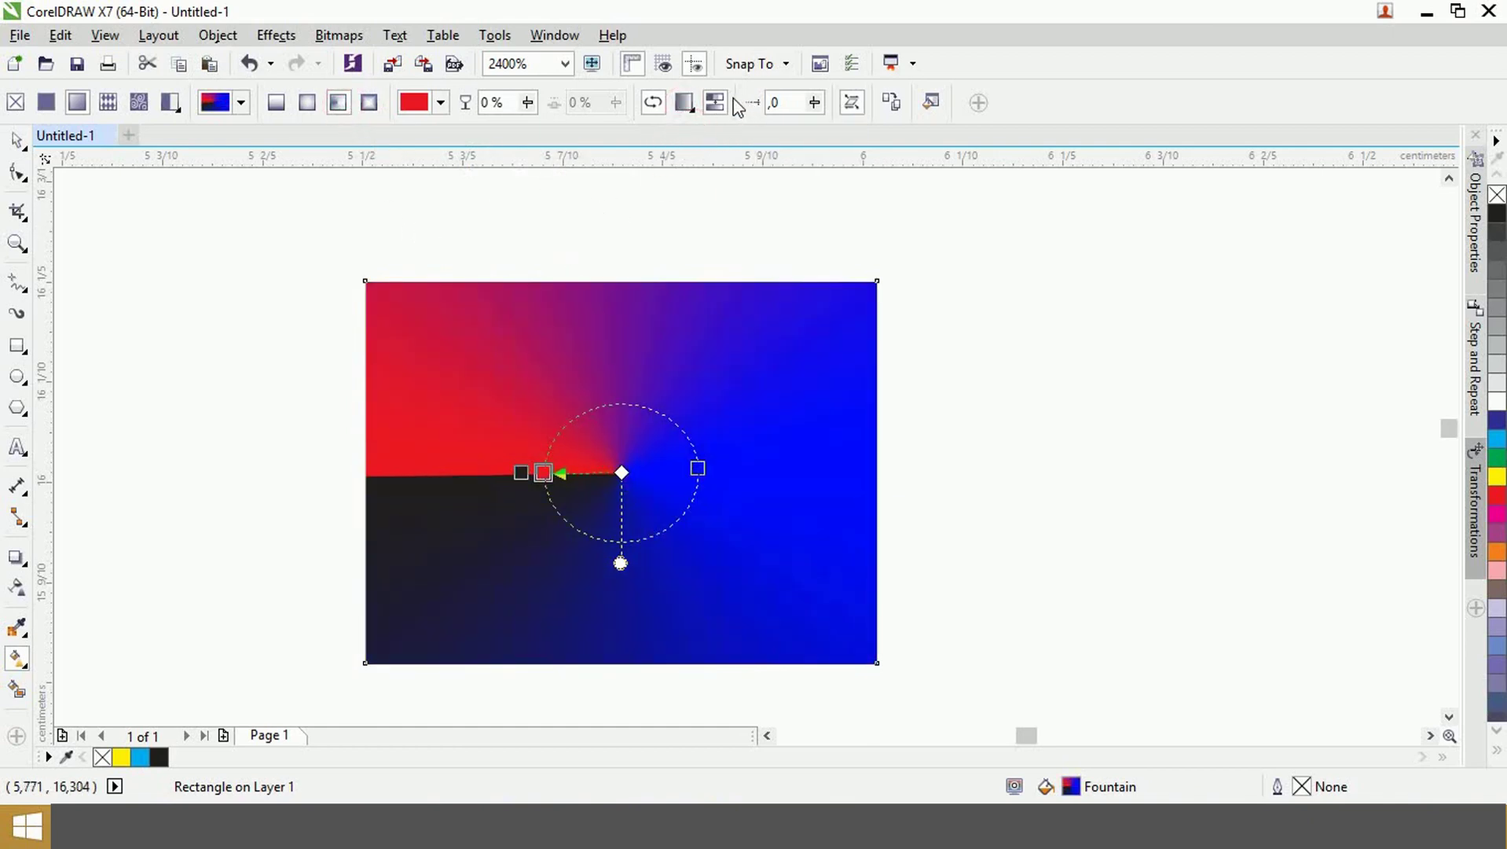
click(723, 105)
click(723, 104)
- Change the fountain fill to rectangular and pull its end node outward toward the rectangle's side edge
click(370, 102)
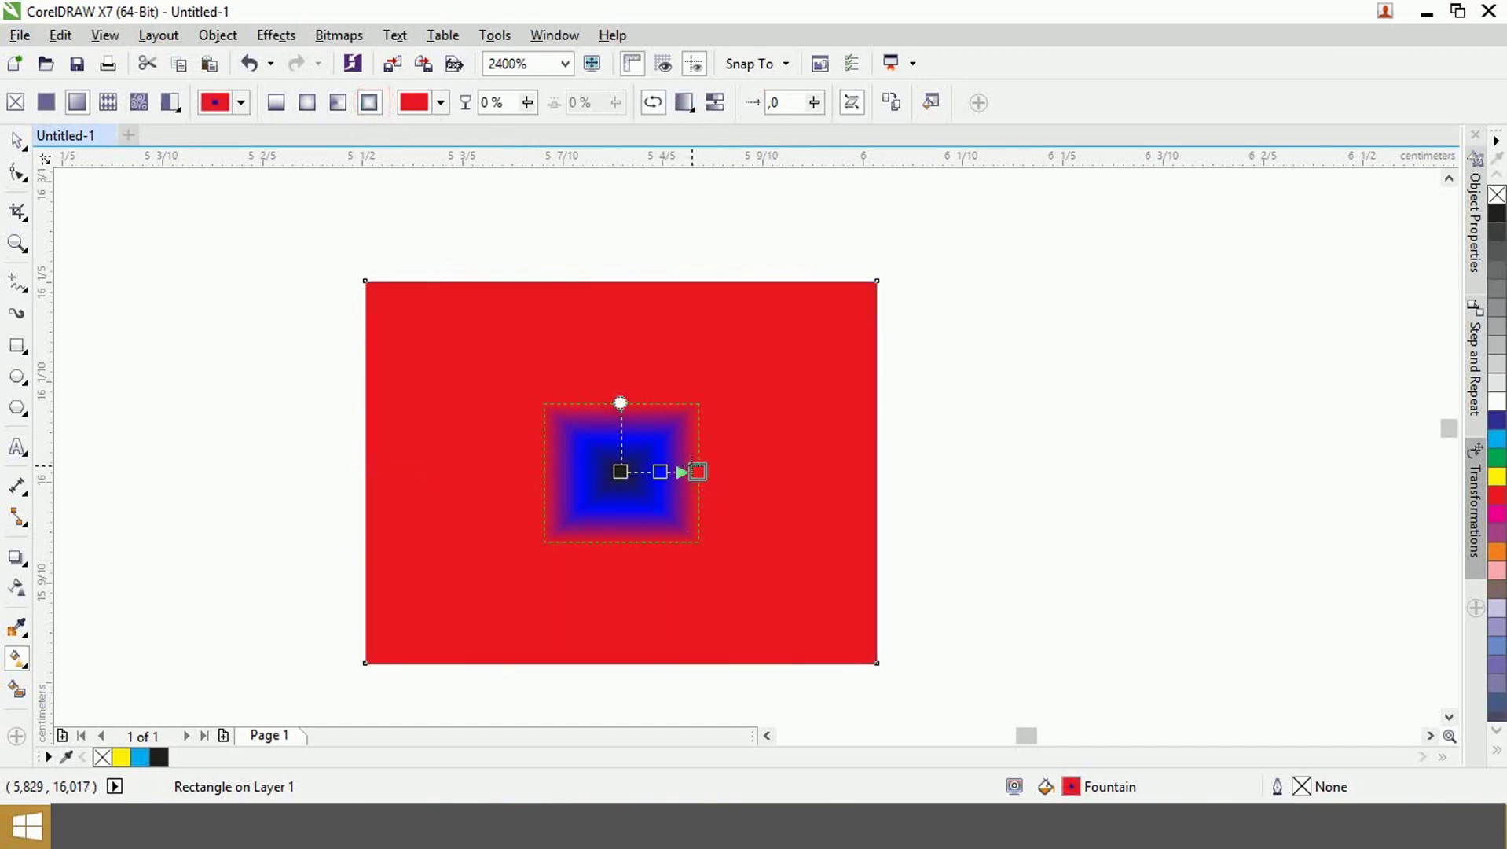
drag(697, 471, 822, 471)
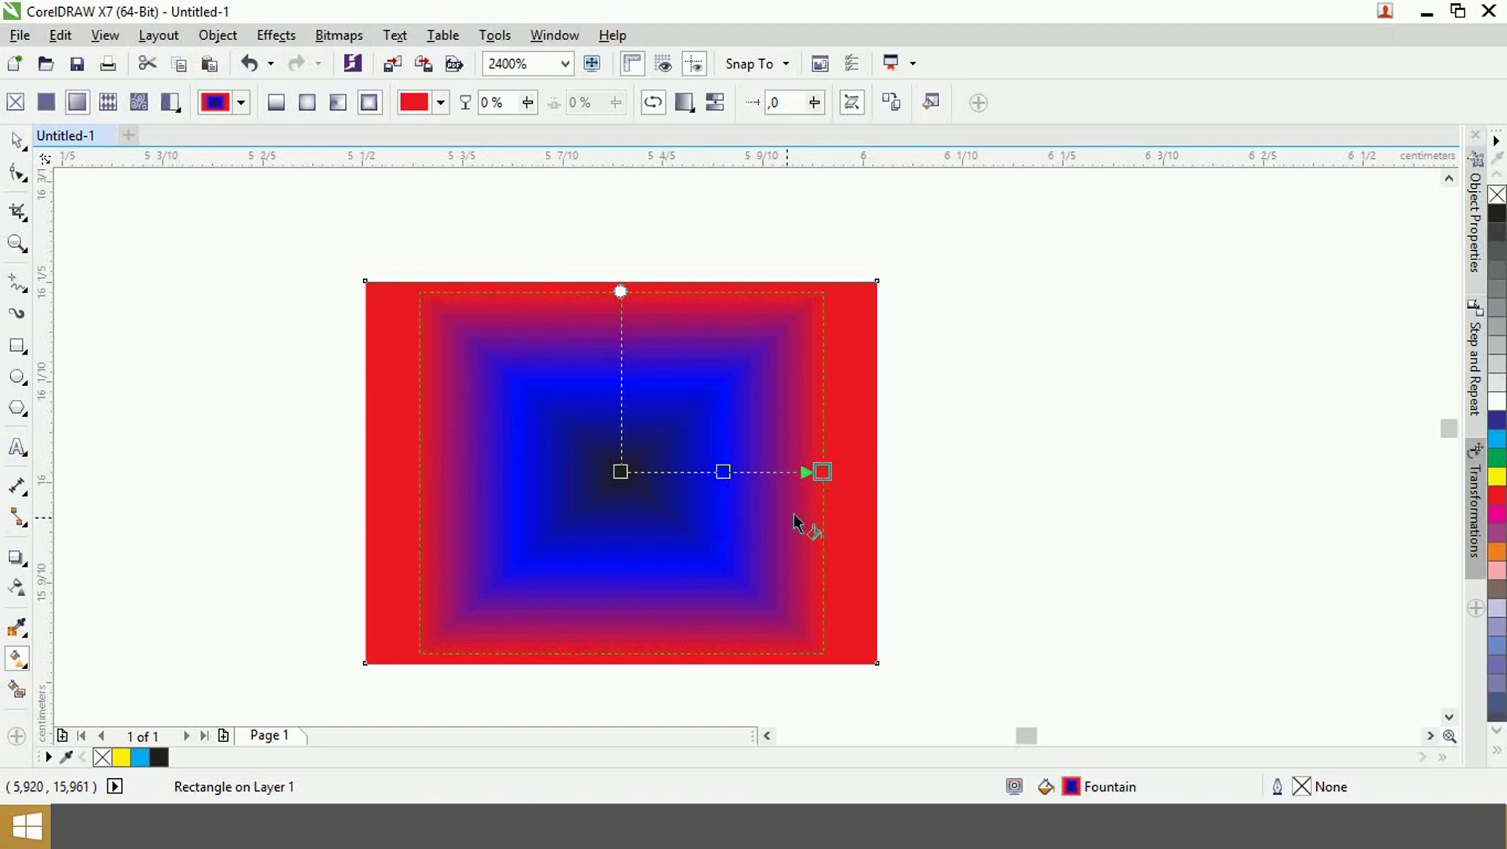
mouse_move(822, 472)
mouse_down()
mouse_move(858, 470)
mouse_move(817, 471)
mouse_move(848, 471)
mouse_move(821, 471)
mouse_move(834, 471)
mouse_up()
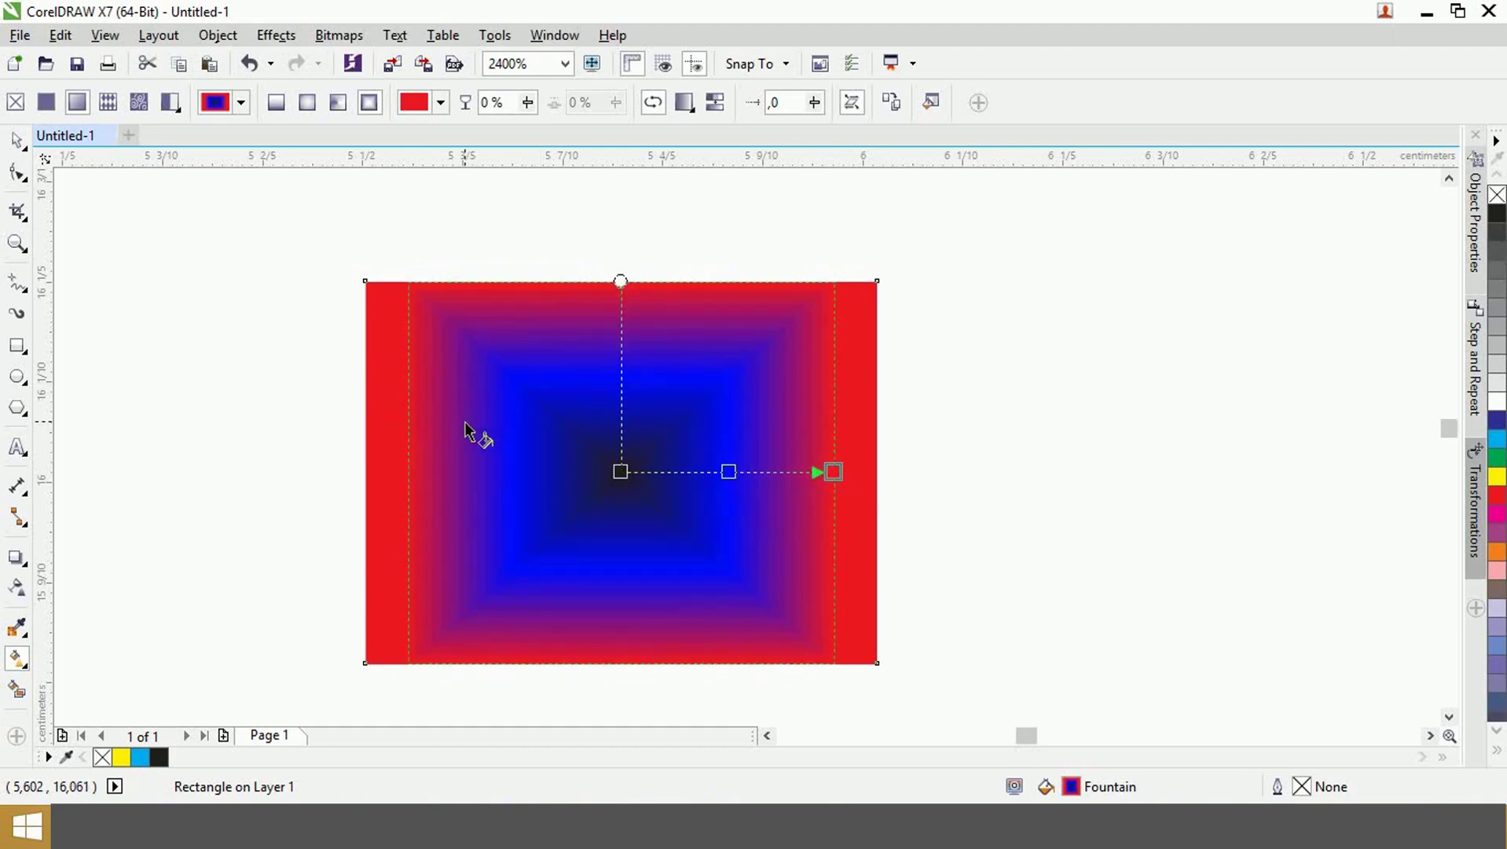
click(715, 103)
- Change the fountain fill to linear and shorten its perpendicular handle to end just above the rectangle
click(273, 107)
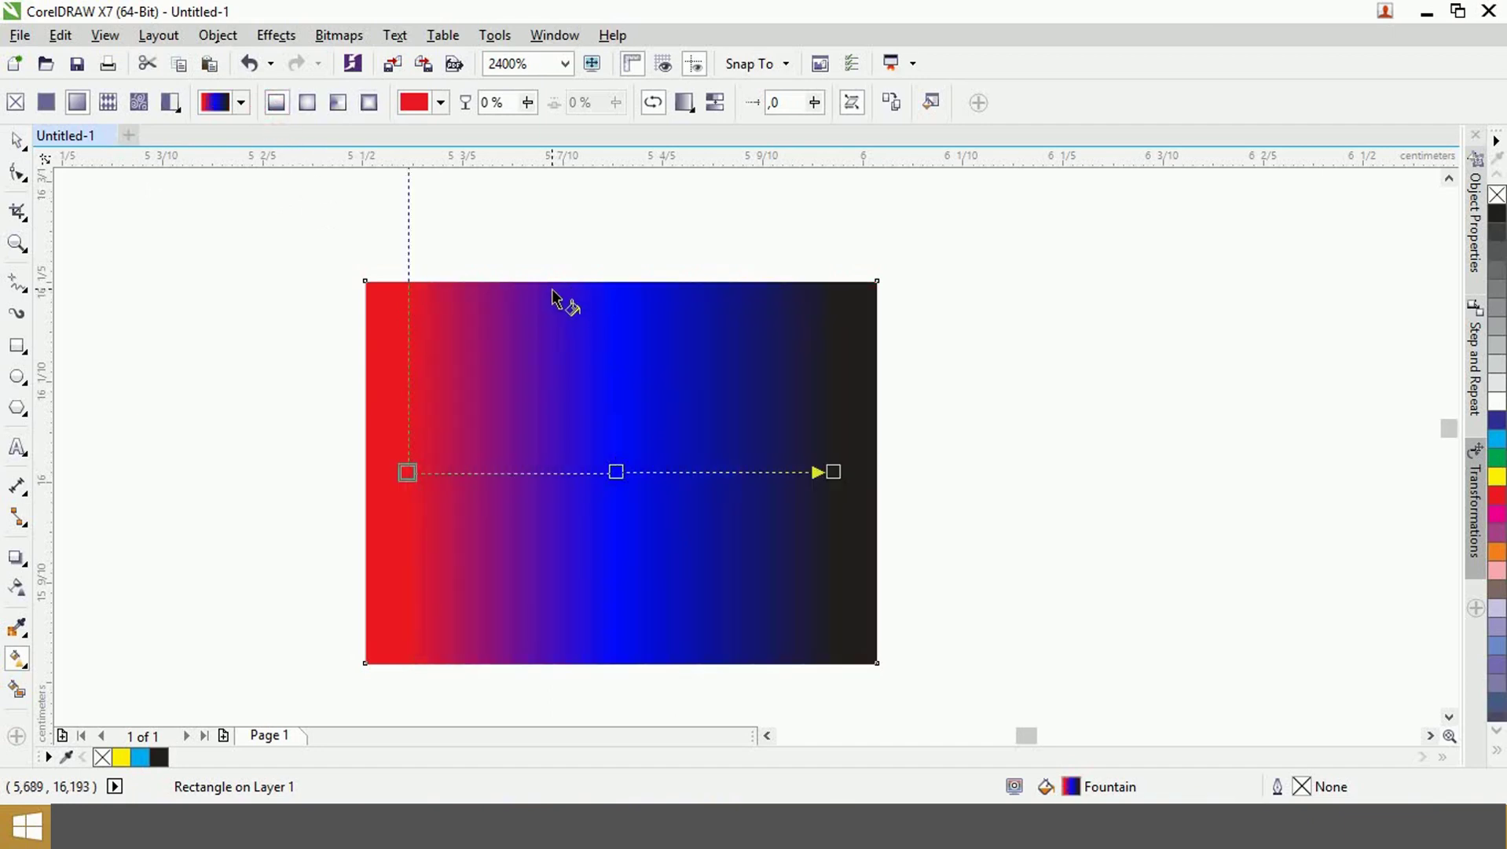
scroll(532, 297, down, 1)
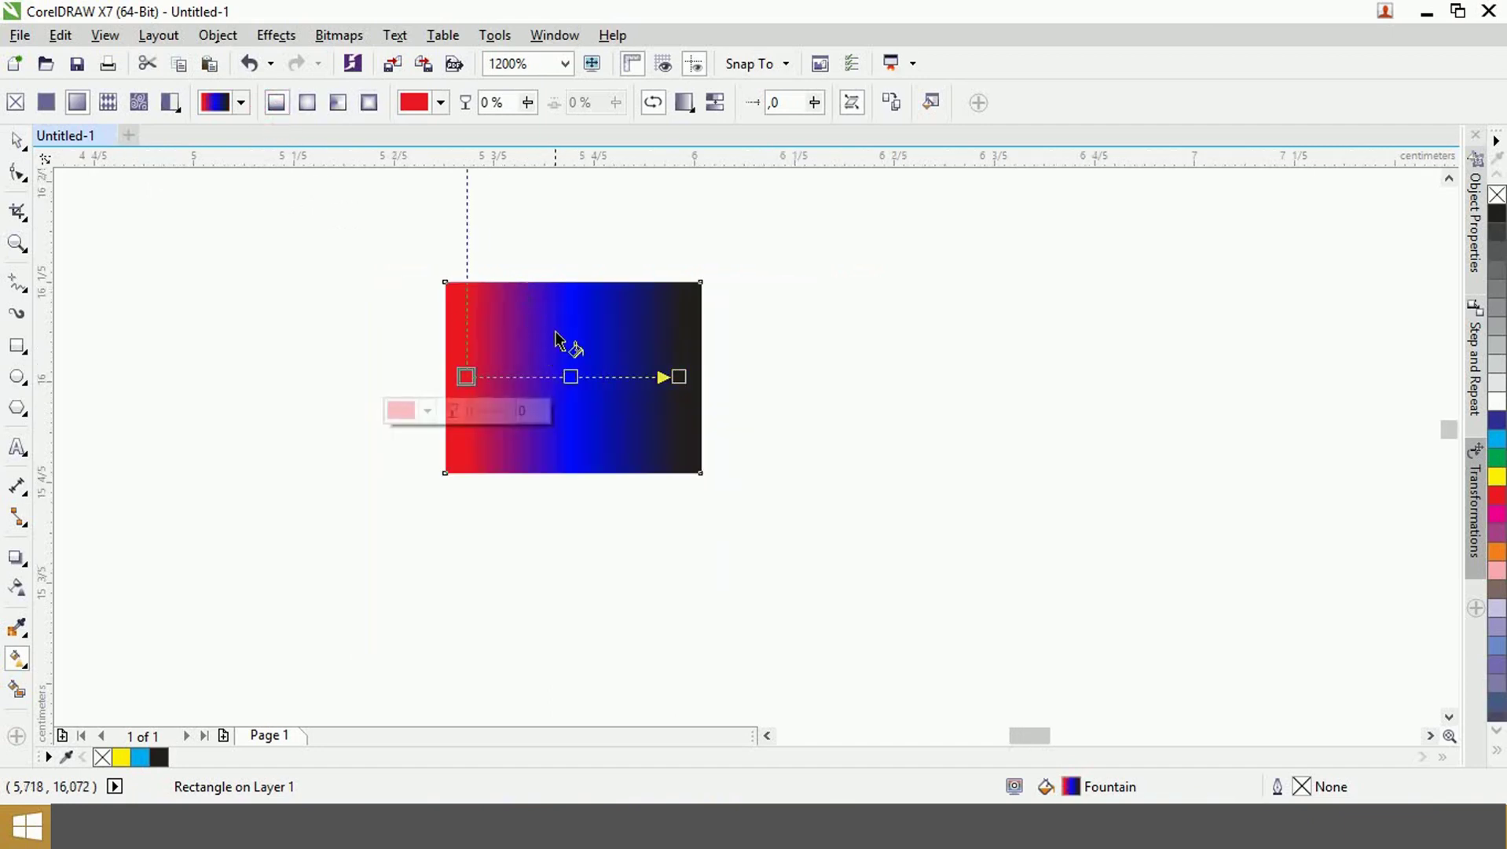
drag(549, 272, 578, 390)
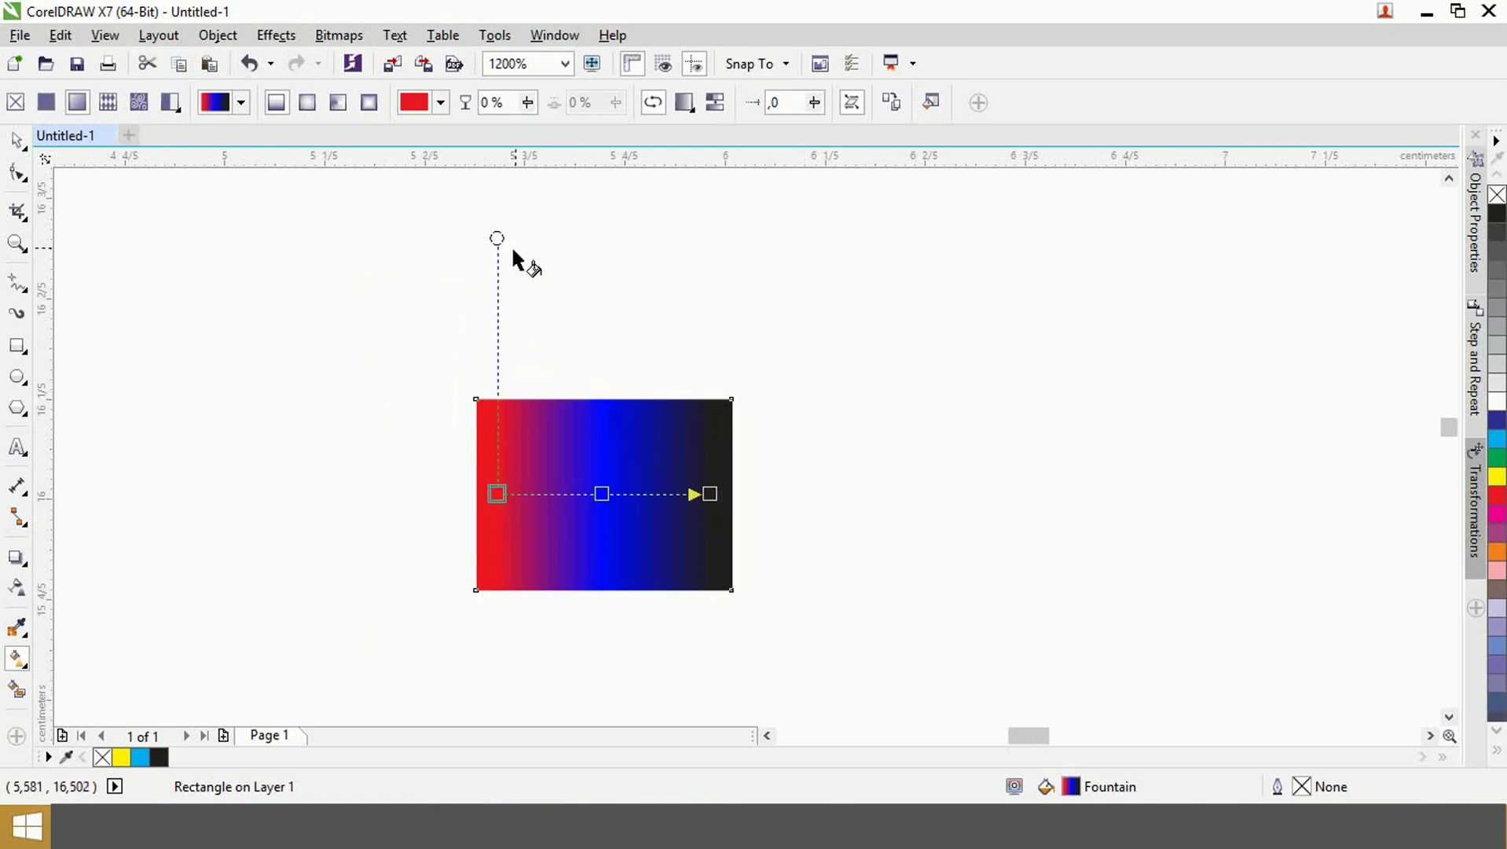
drag(497, 238, 498, 388)
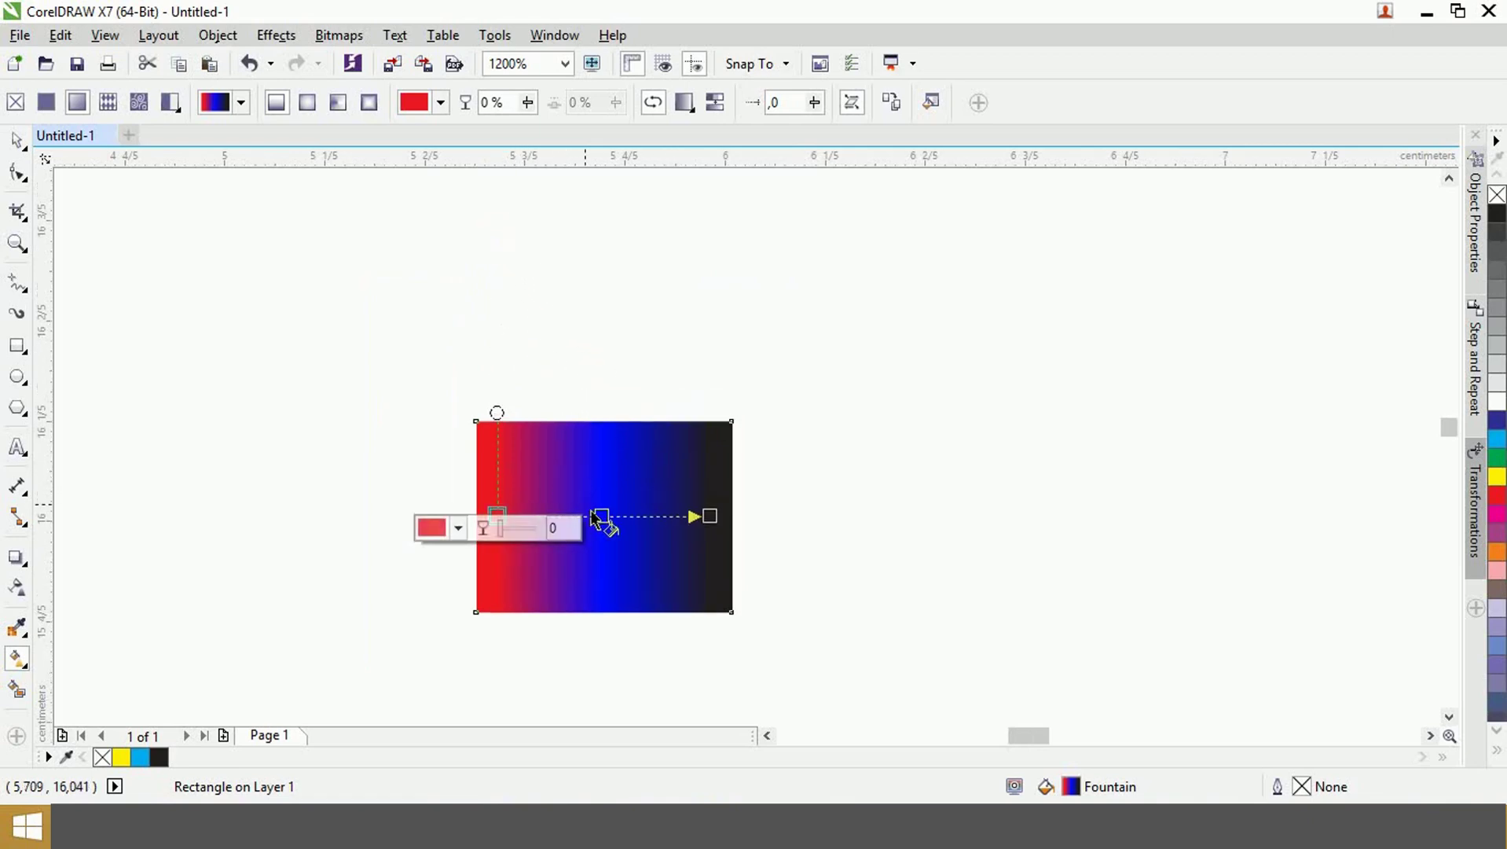
scroll(603, 524, up, 2)
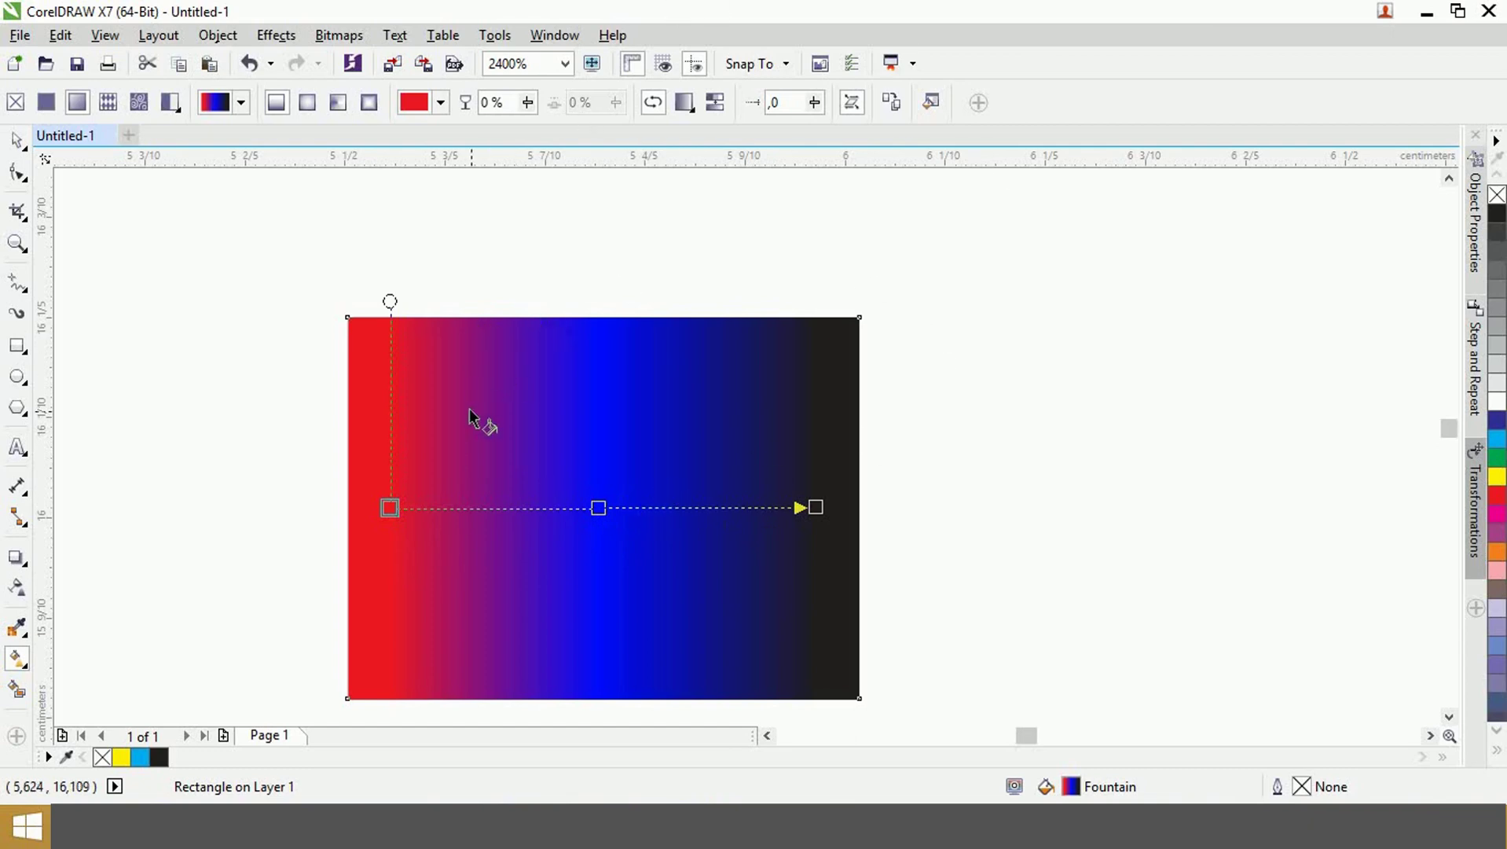
- Open the Edit Fill settings for the rectangle and examine the fill width and X offset values
click(933, 102)
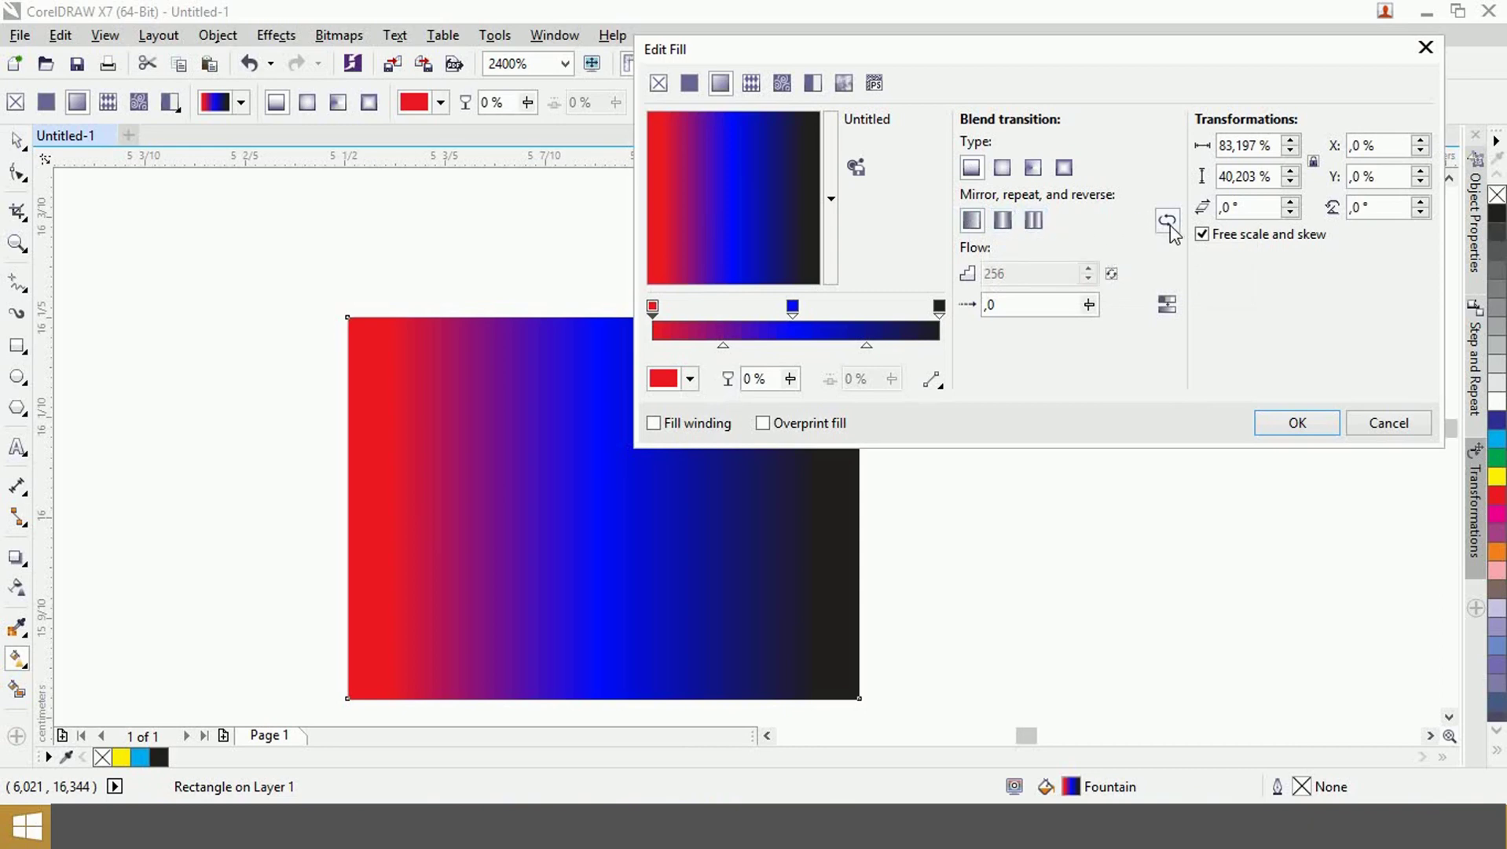
double_click(1261, 143)
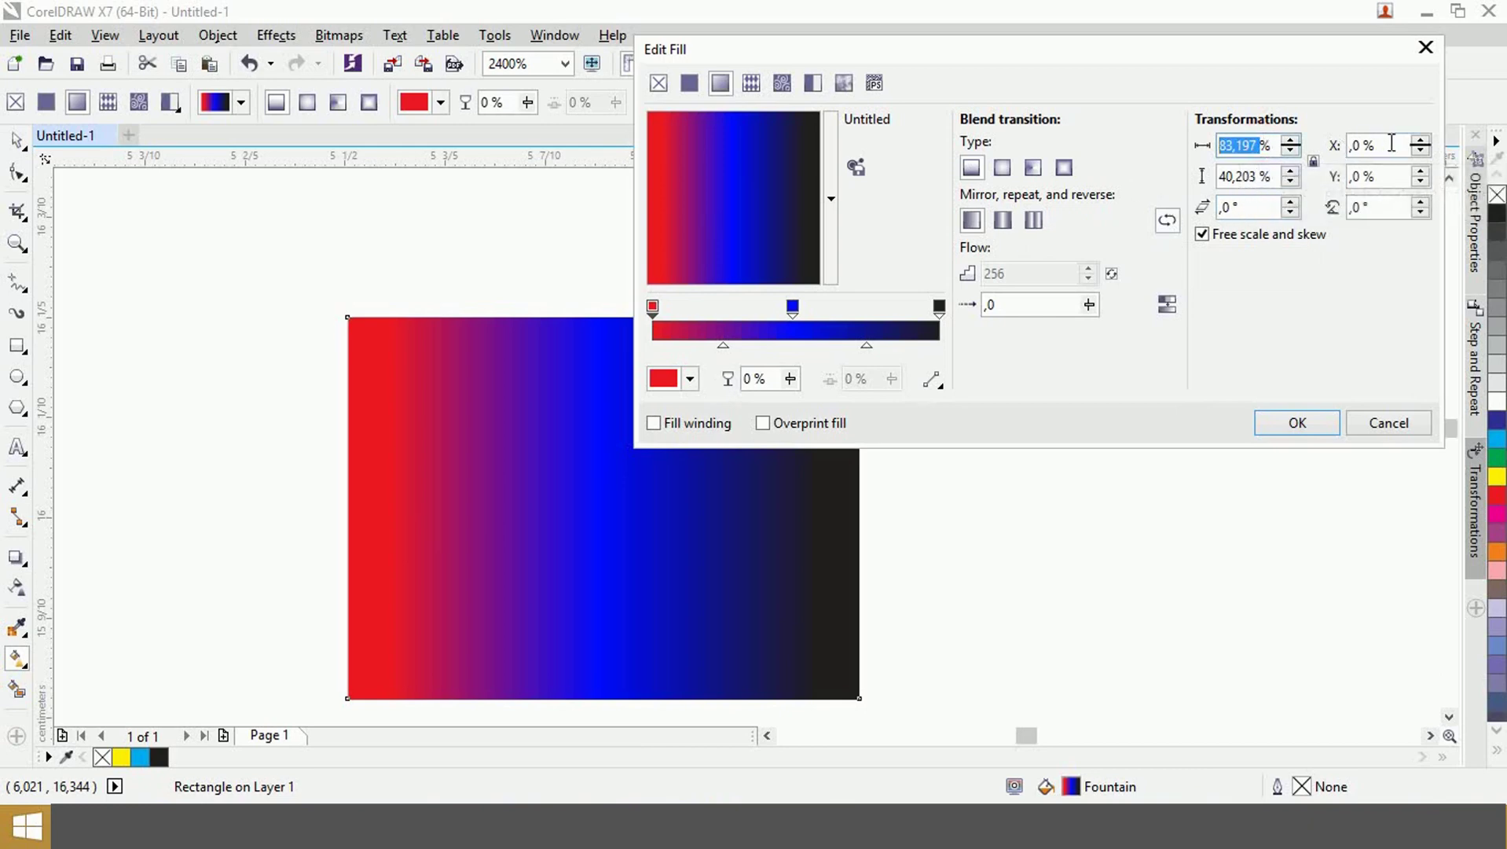
double_click(1367, 144)
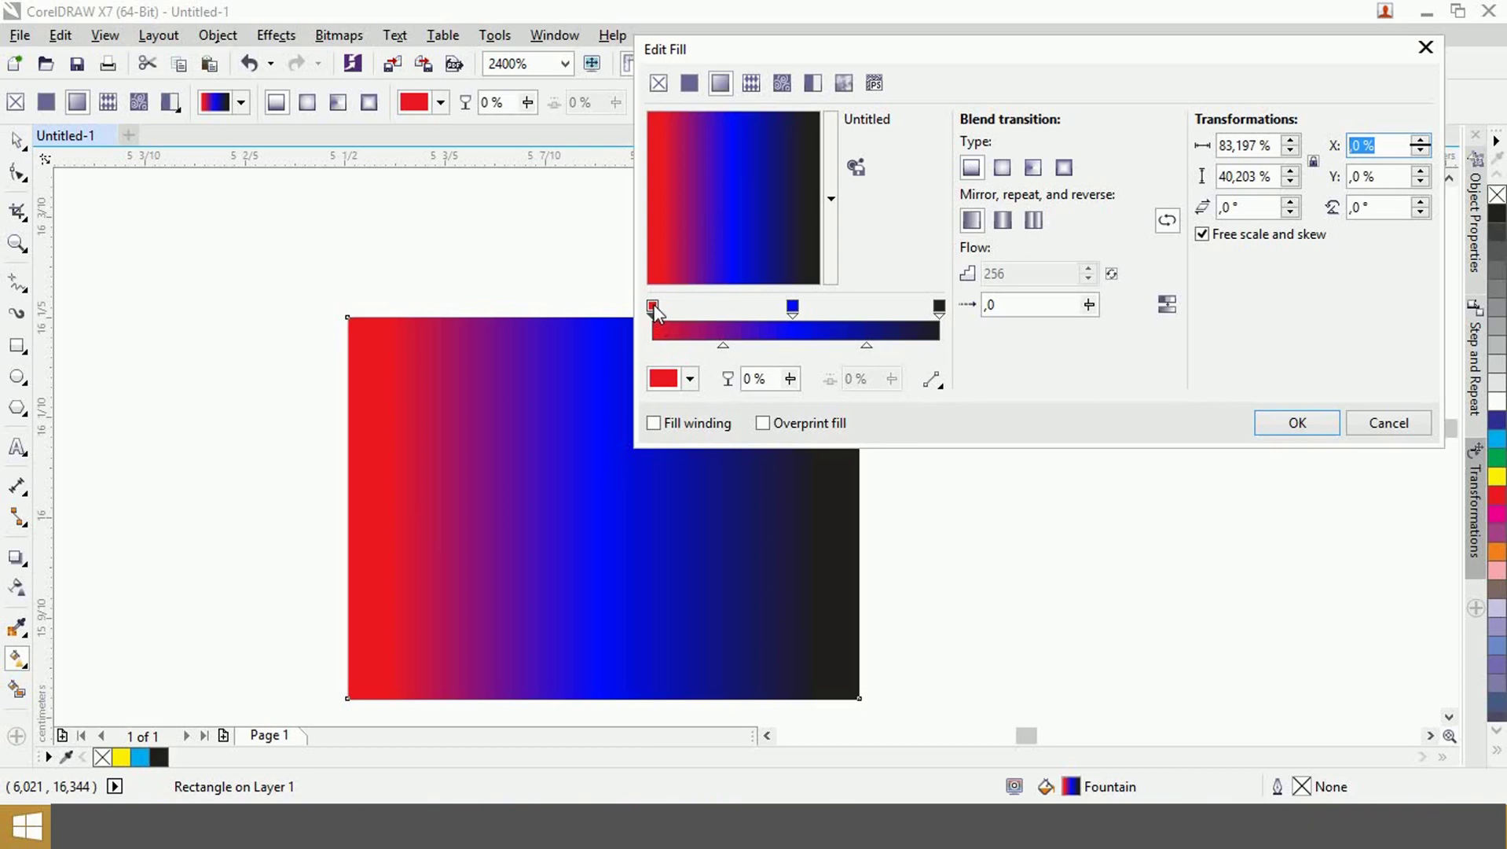
- Examine the red node's color picker and the color models it offers, keeping CMYK
drag(655, 310, 651, 310)
click(662, 379)
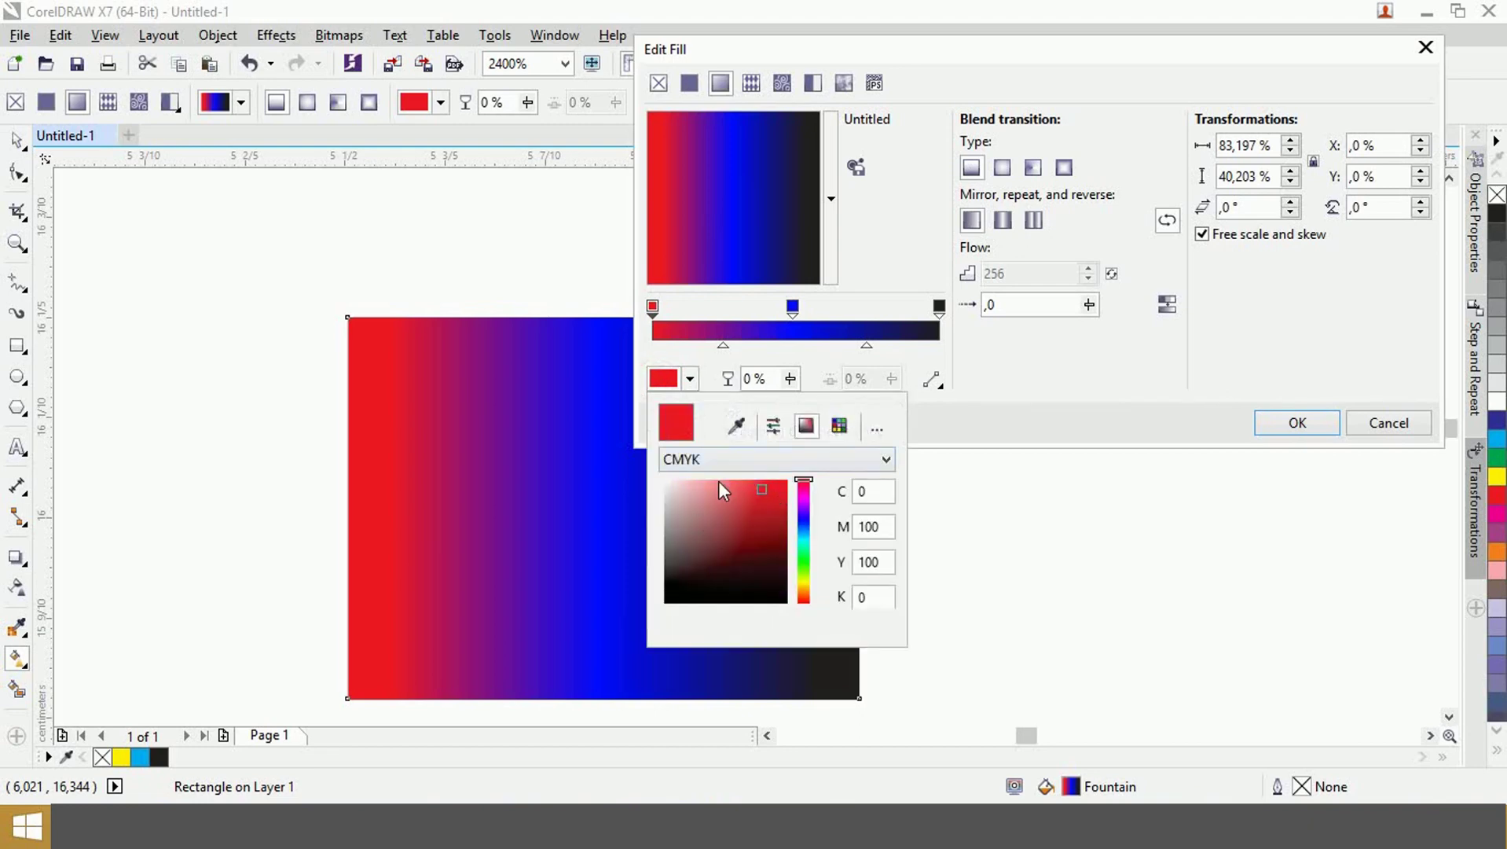
click(821, 464)
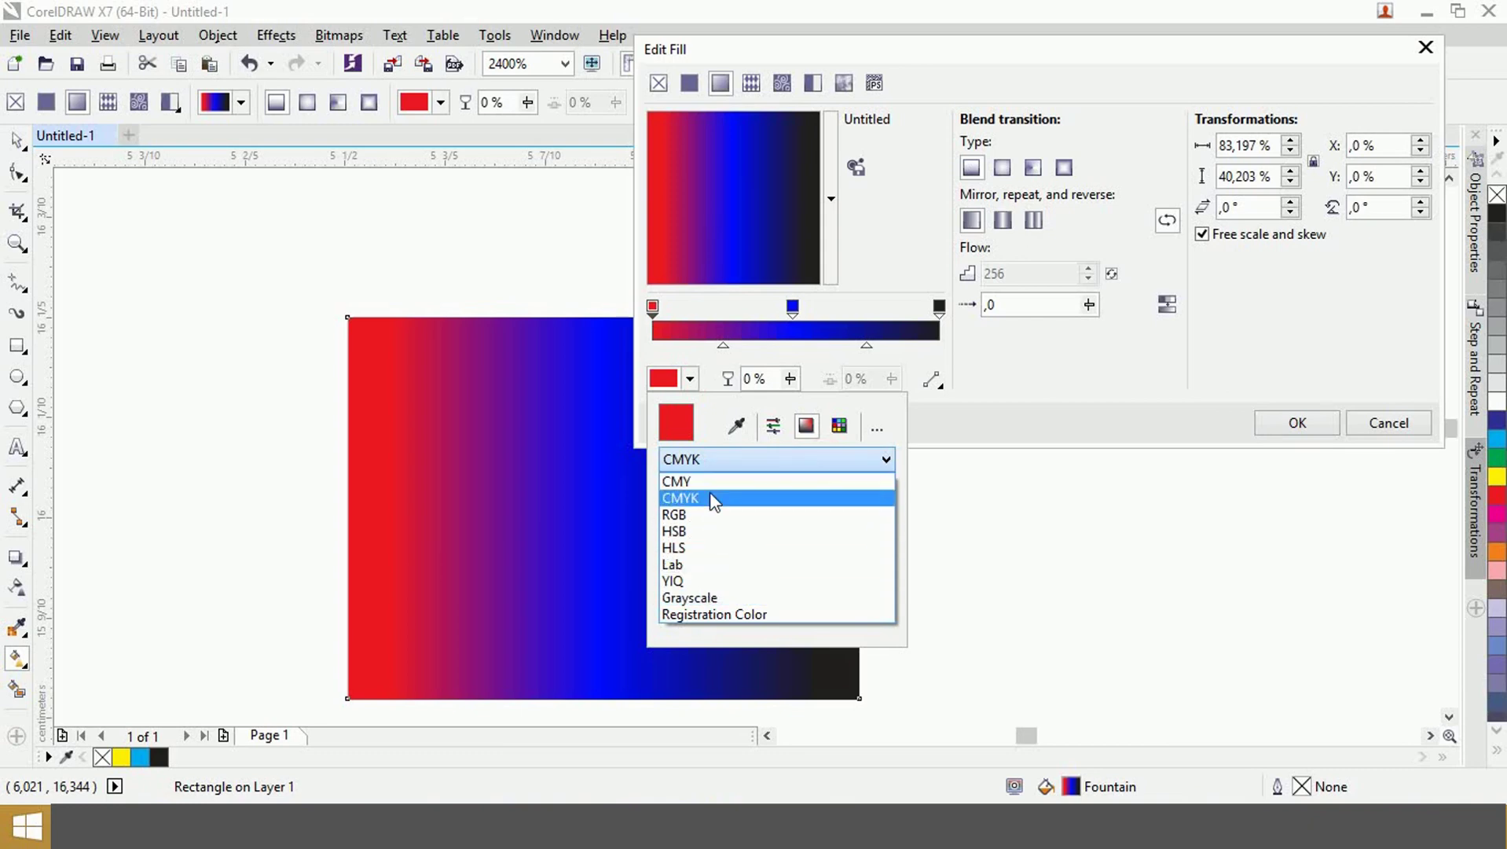
click(818, 640)
drag(766, 495, 786, 480)
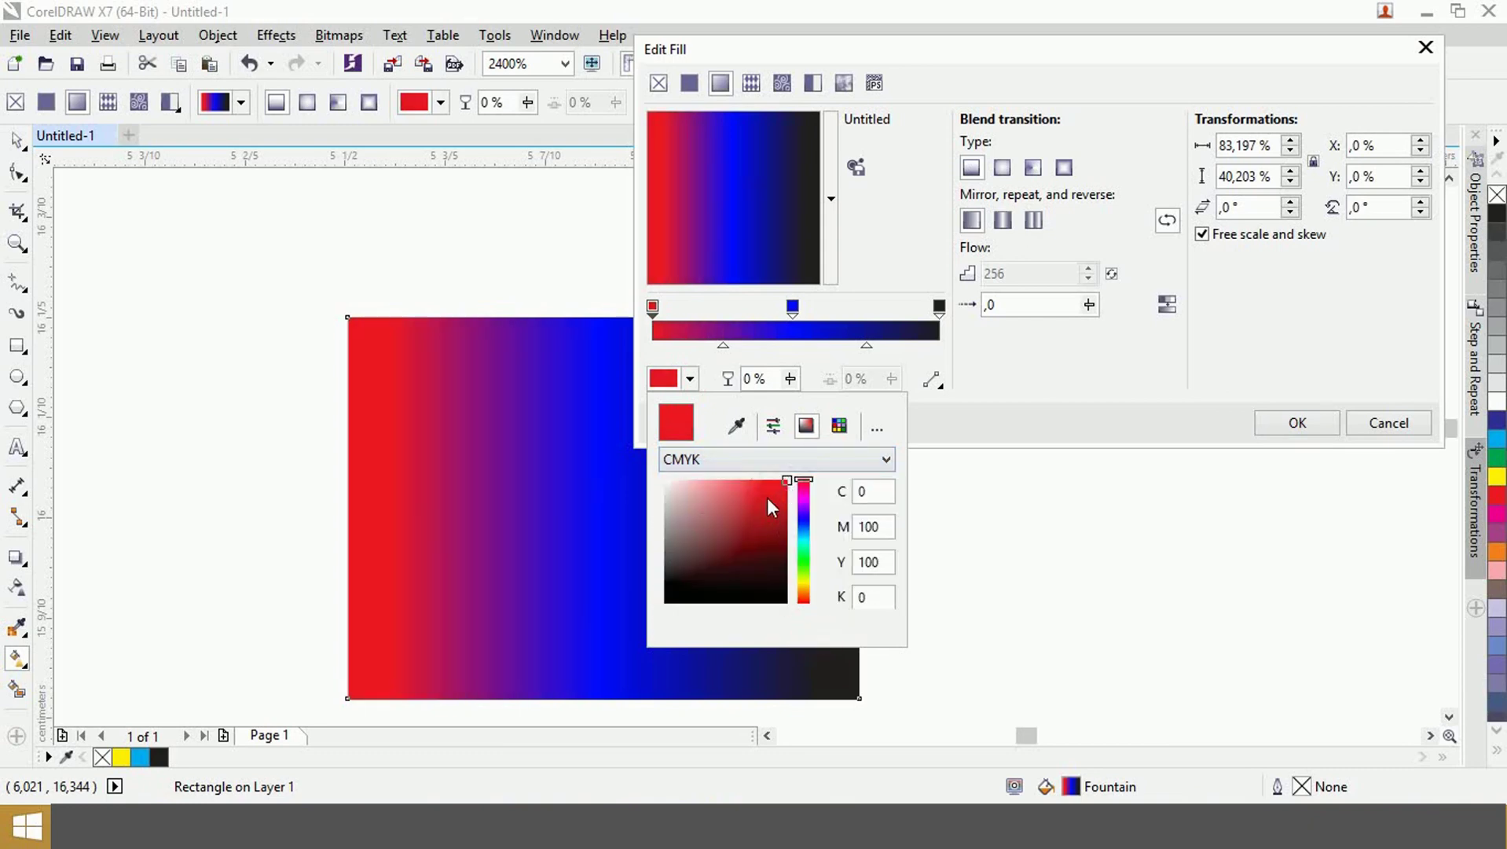
click(685, 301)
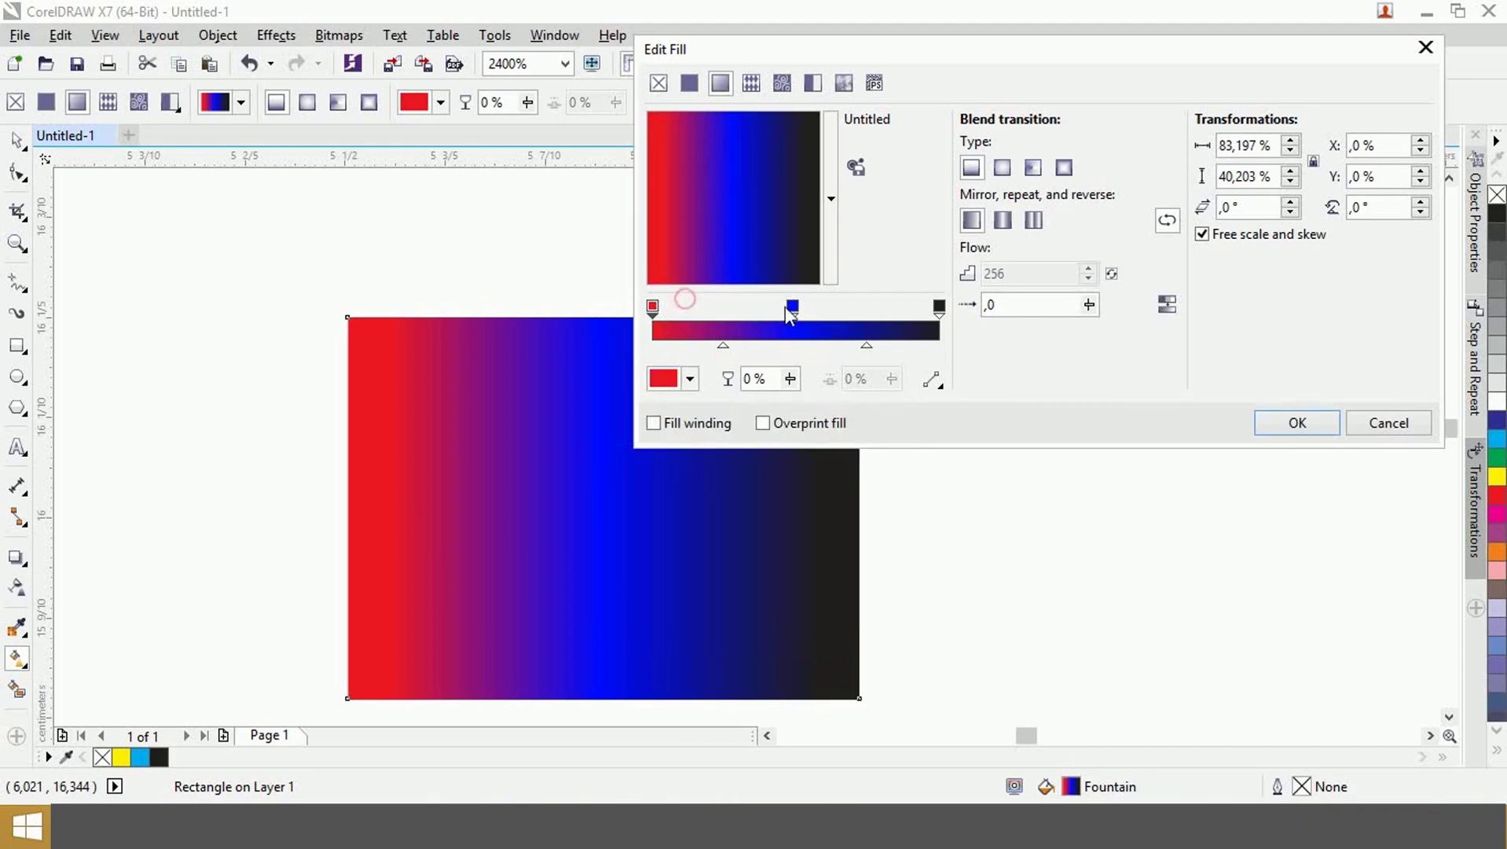
- Change the middle blue node's color to RGB 23, 35, 255 (#1723FF)
click(792, 307)
click(690, 379)
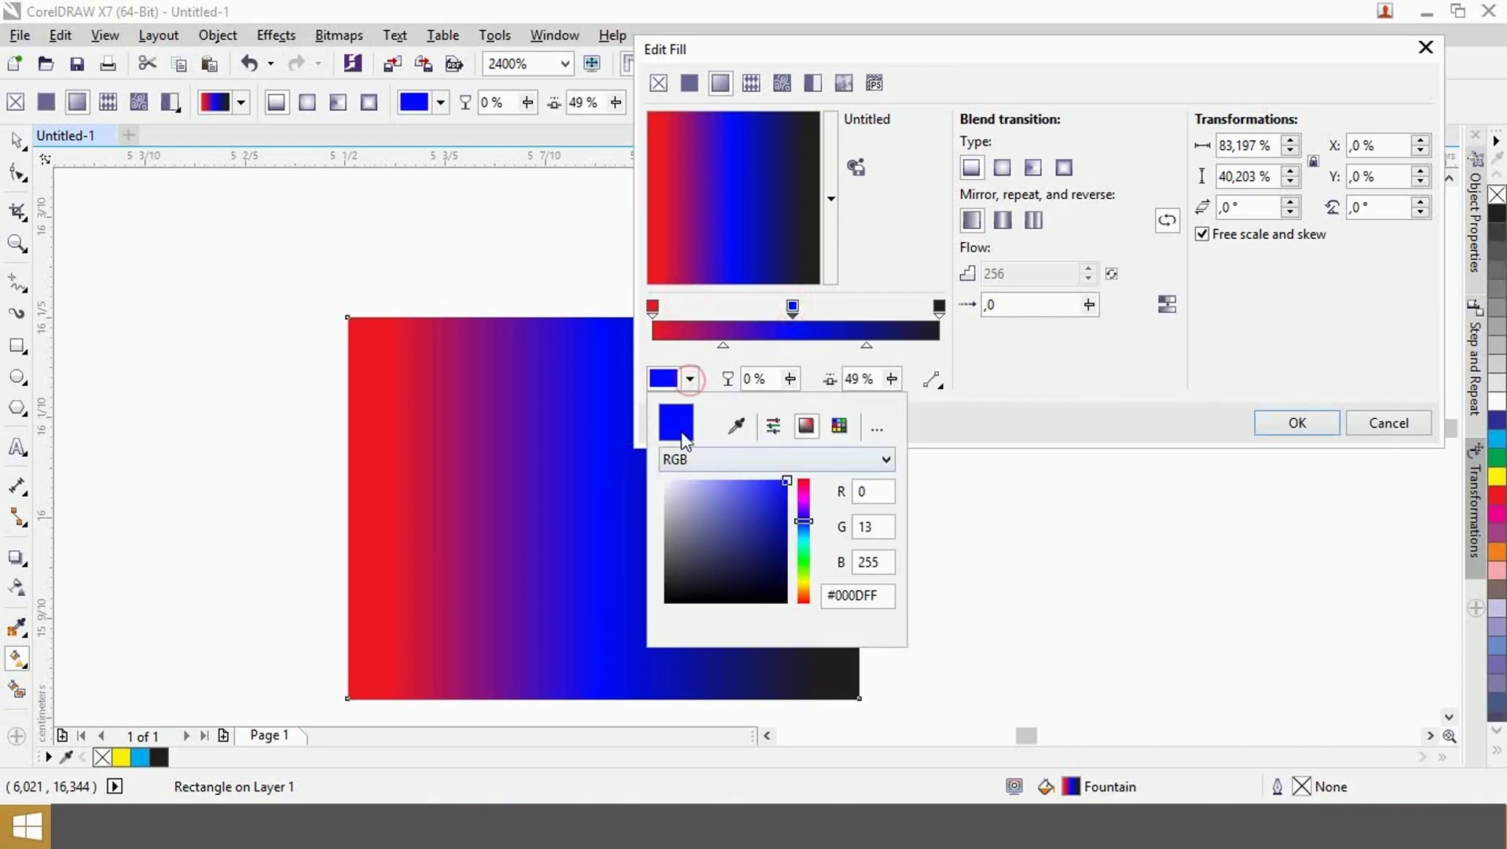
click(753, 498)
drag(741, 497, 777, 435)
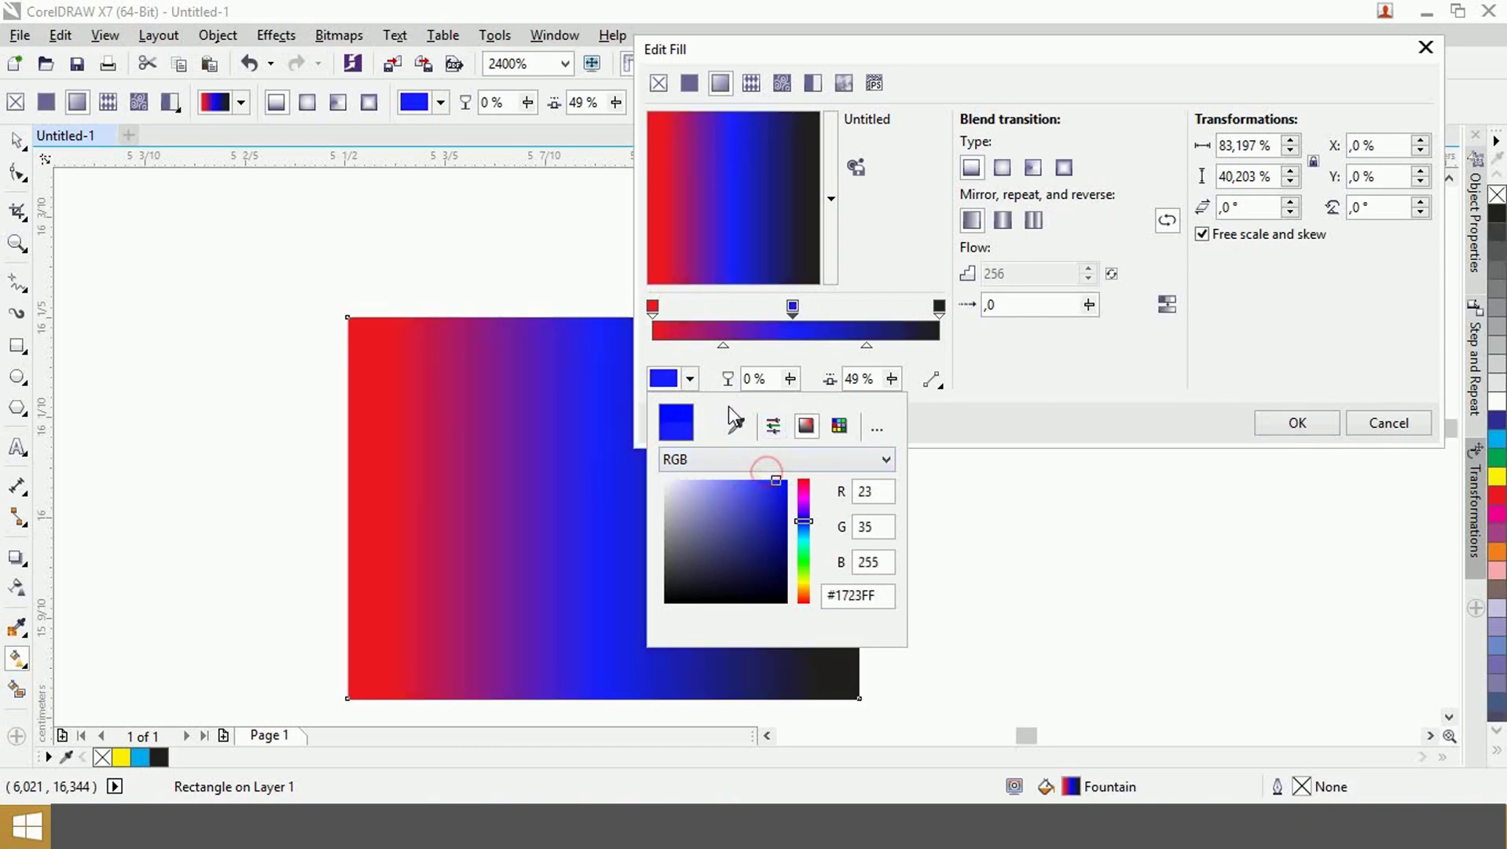
click(715, 362)
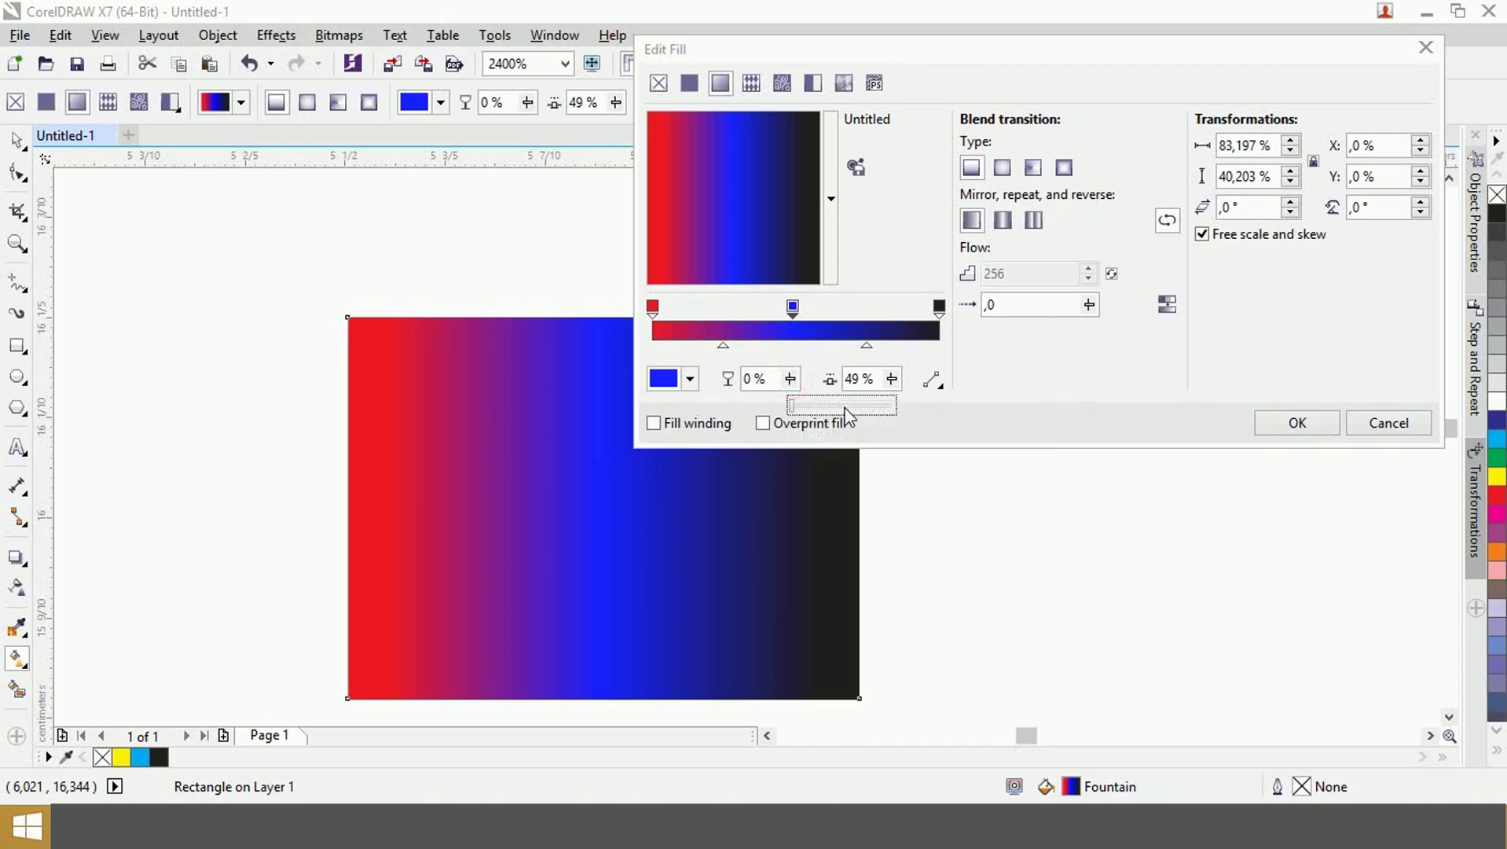
- Set the blue node's transparency to 52% and raise it to 100%
click(844, 407)
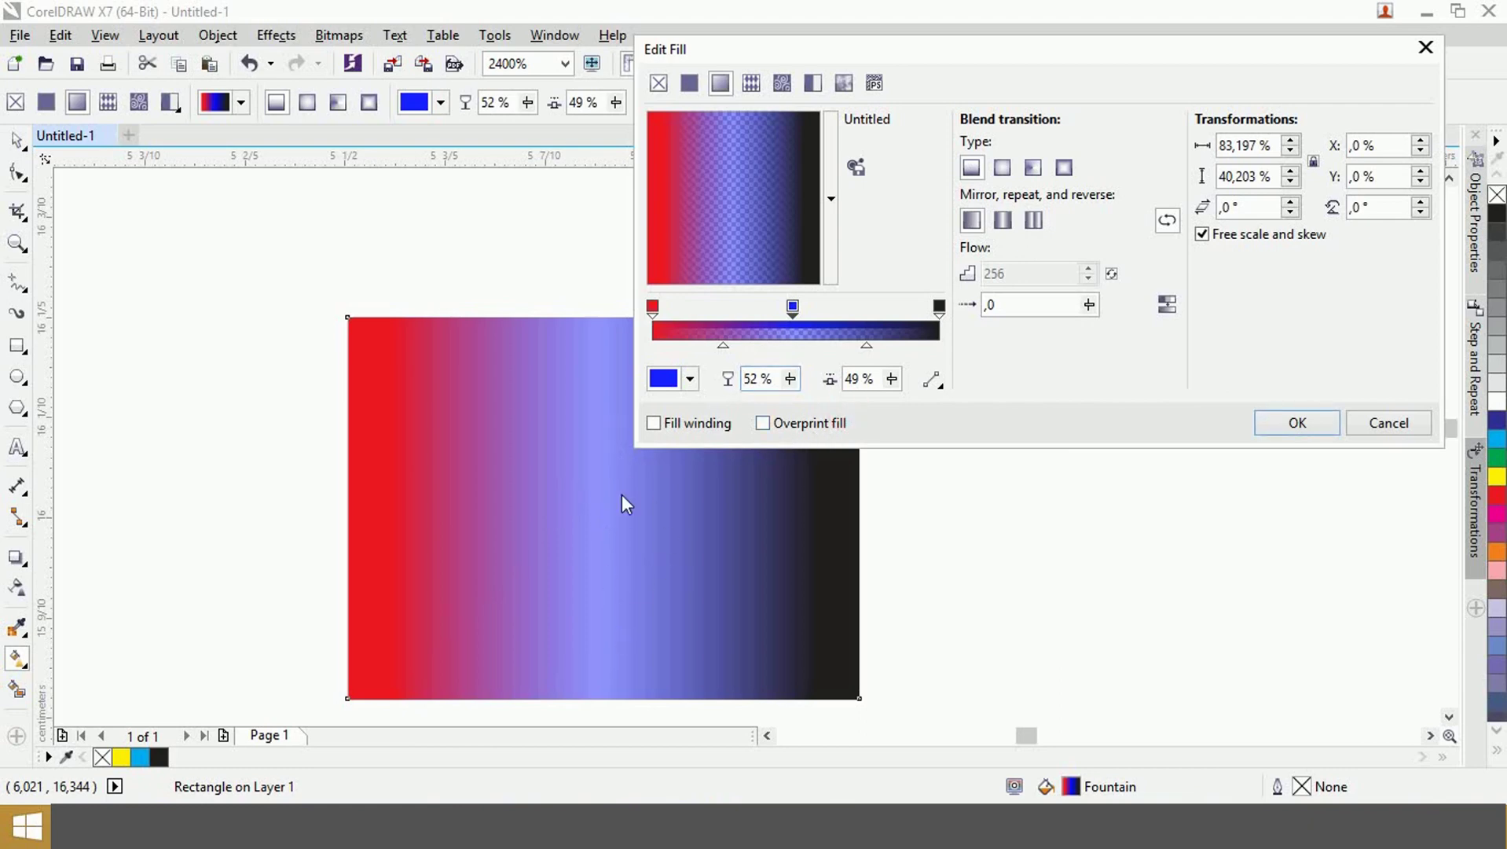
click(794, 307)
click(790, 378)
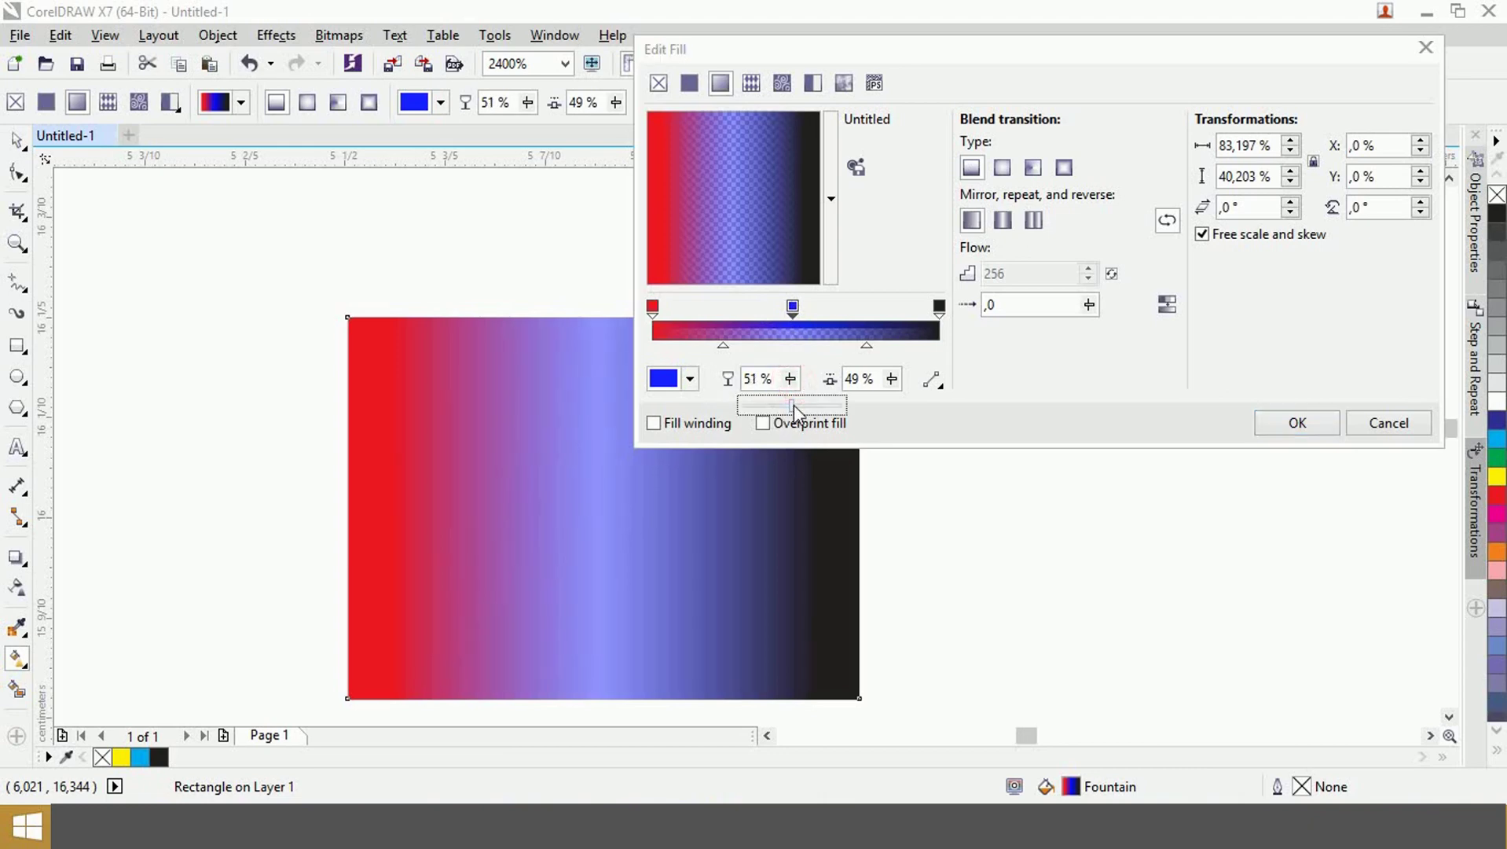
drag(794, 405, 1119, 447)
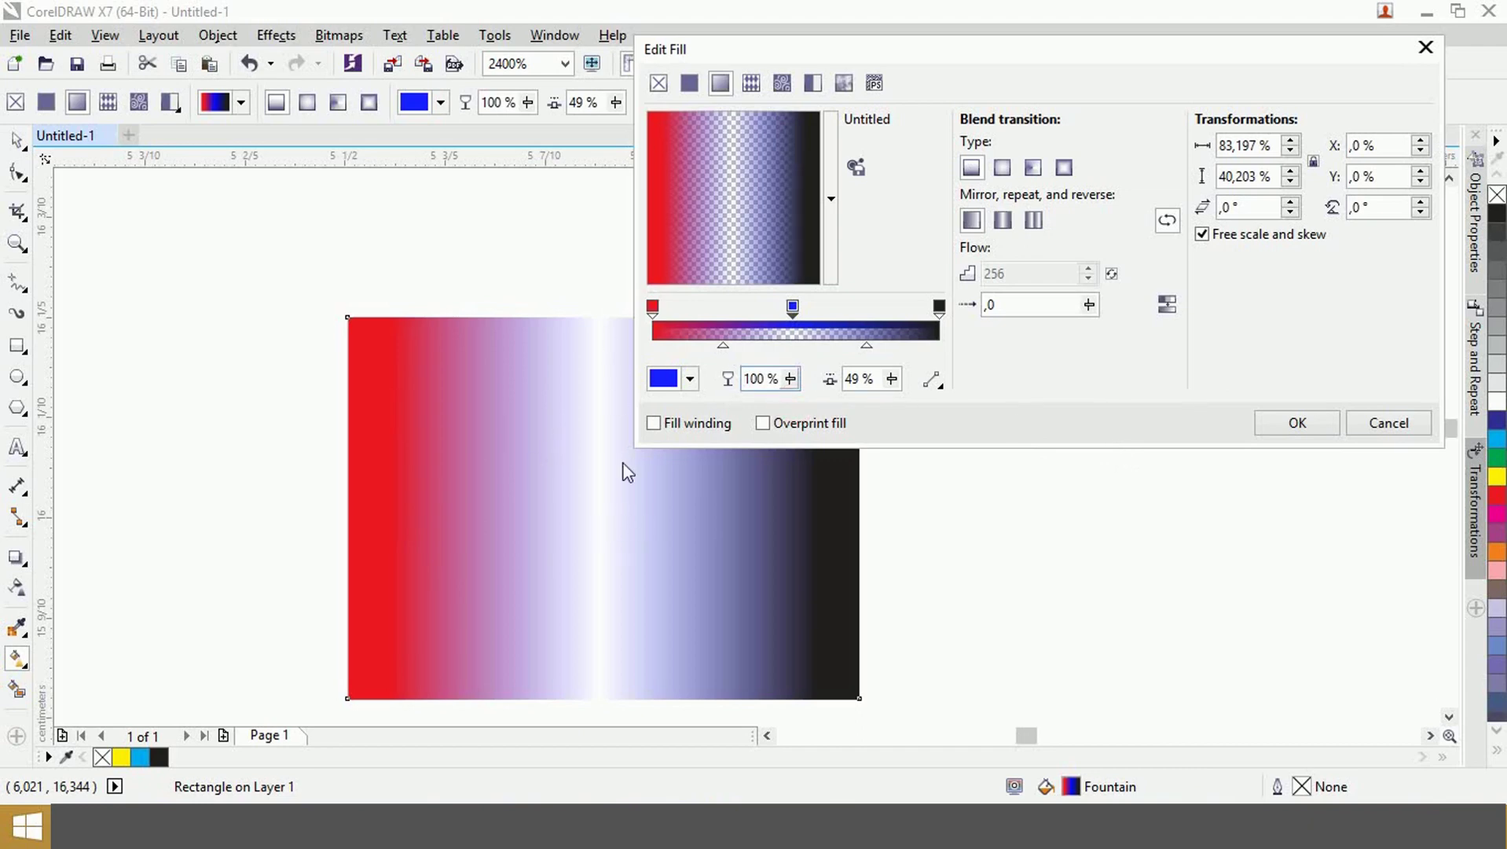
- Lower the blue node's transparency to about 1%
click(791, 382)
drag(791, 380, 729, 415)
click(791, 384)
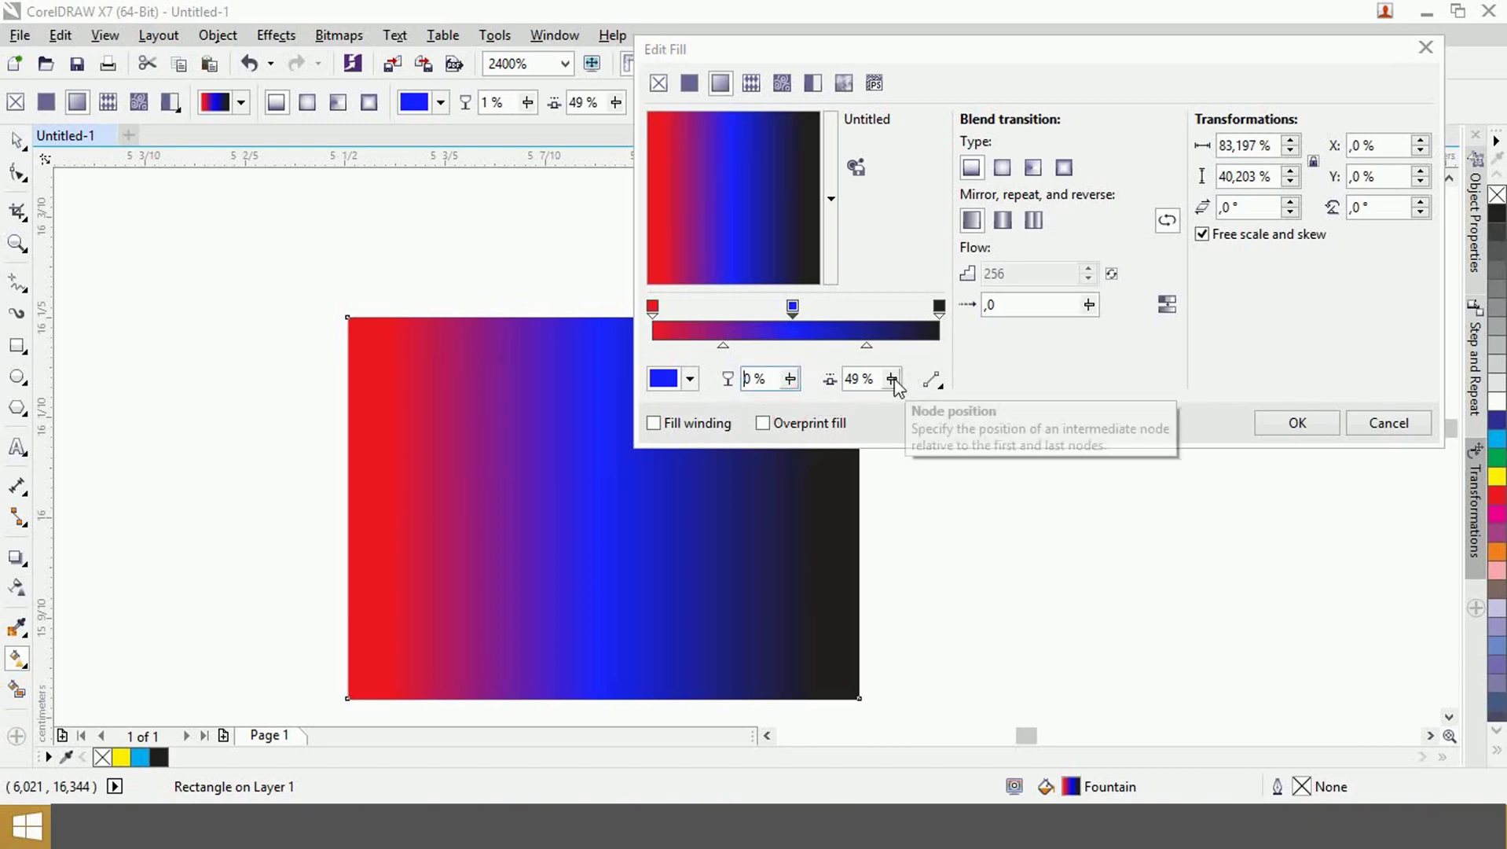
- Move the blue node to 57% and slightly farther toward black, and check the position settings of the end nodes
drag(893, 390, 902, 405)
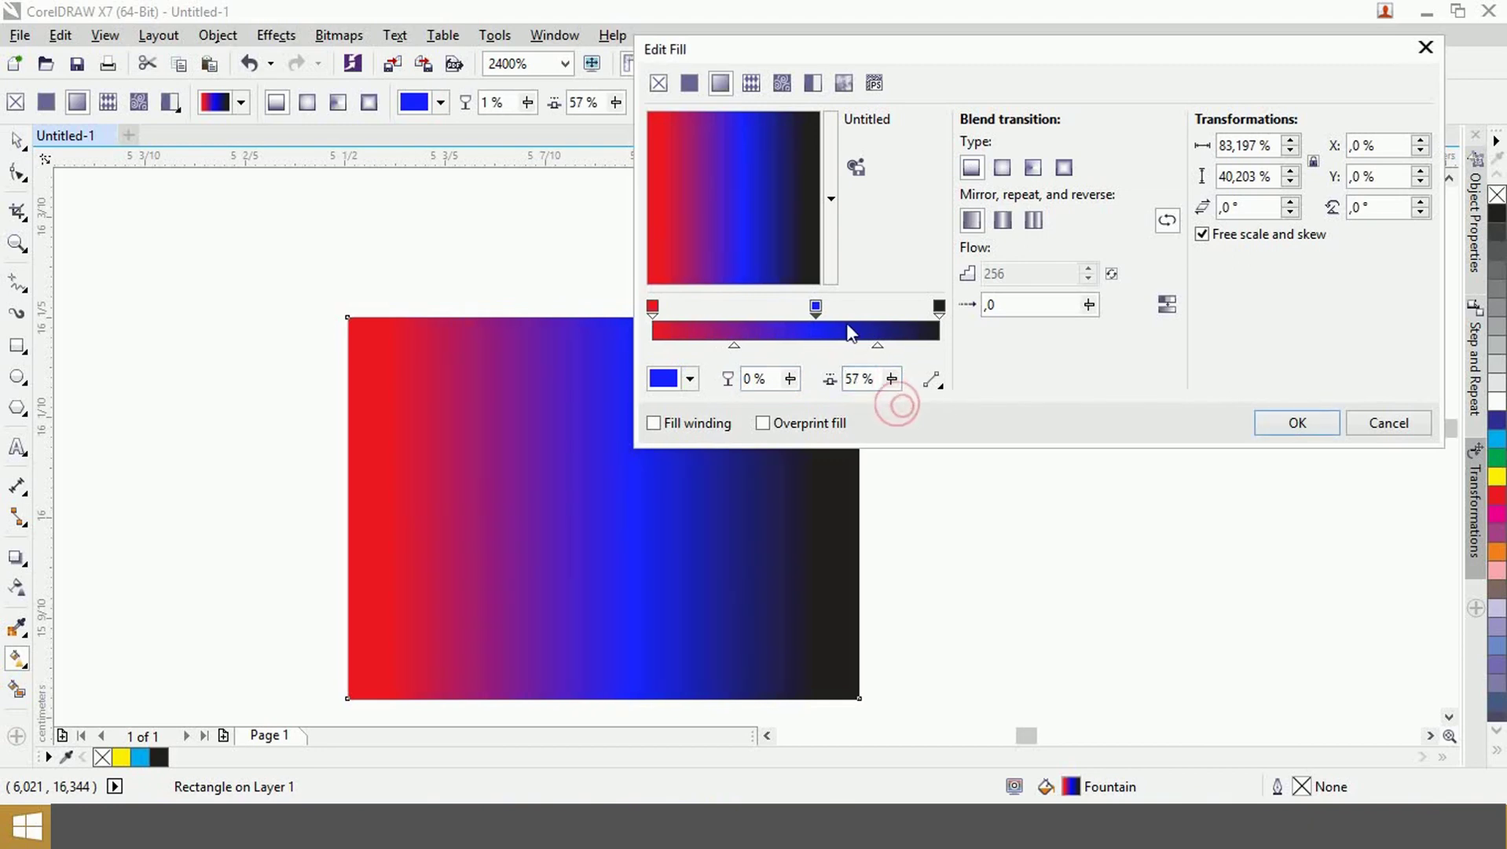
mouse_move(808, 306)
mouse_down()
mouse_move(839, 315)
mouse_move(824, 307)
mouse_up()
click(939, 305)
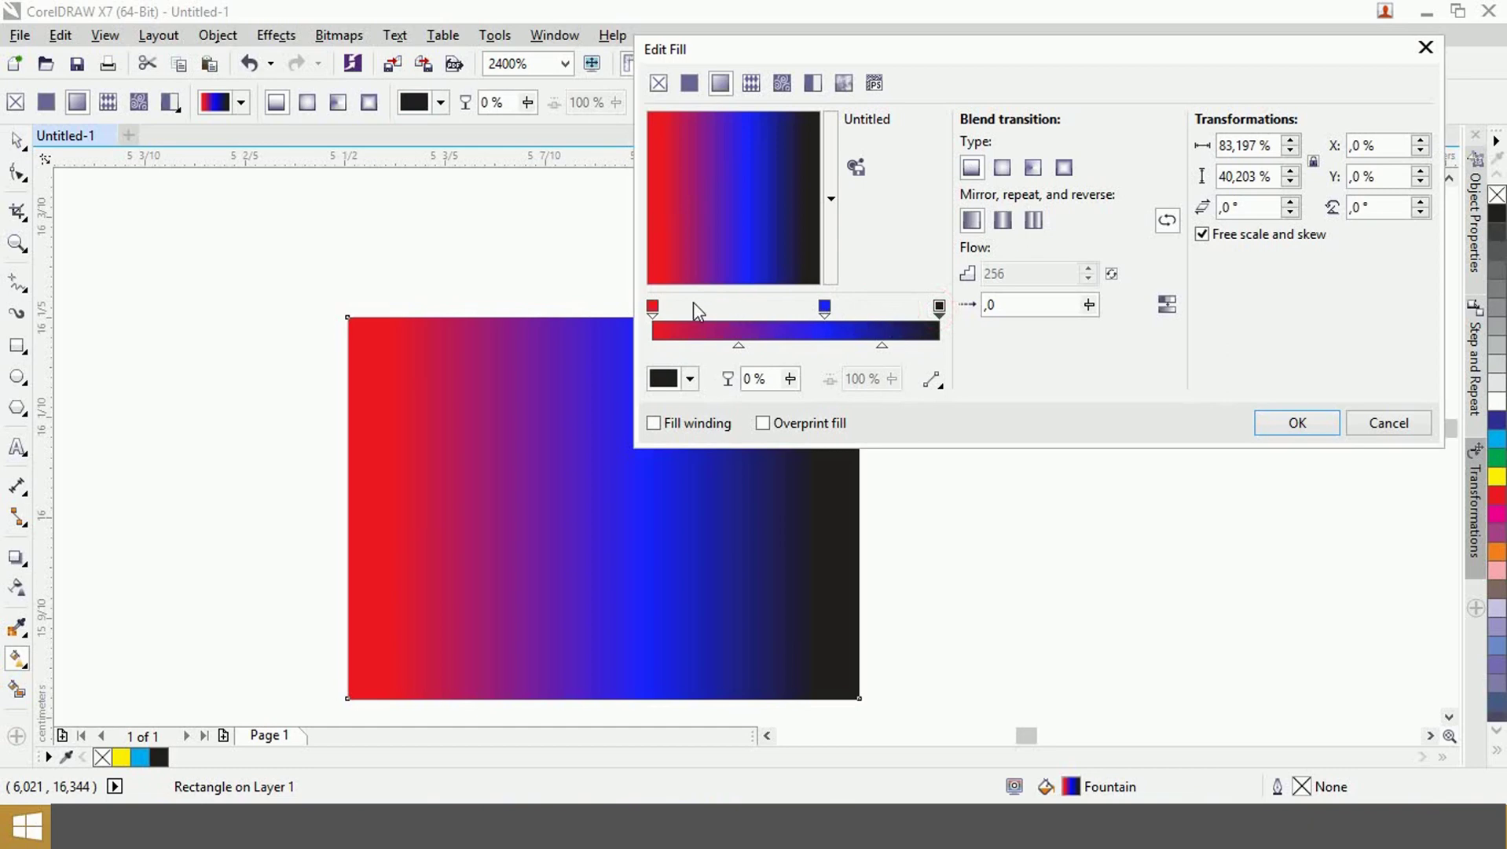
click(652, 306)
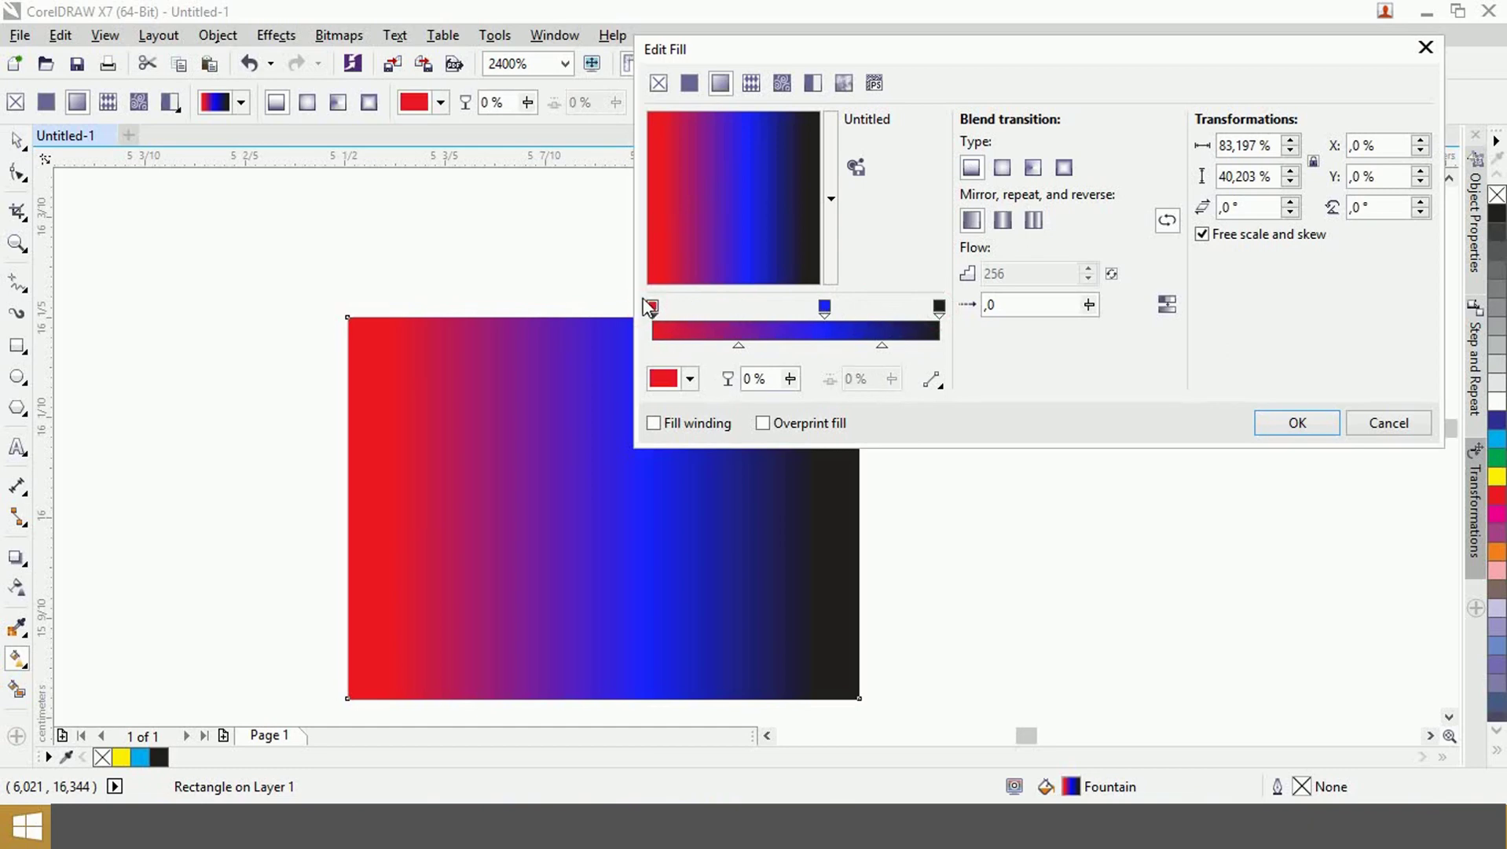
click(939, 306)
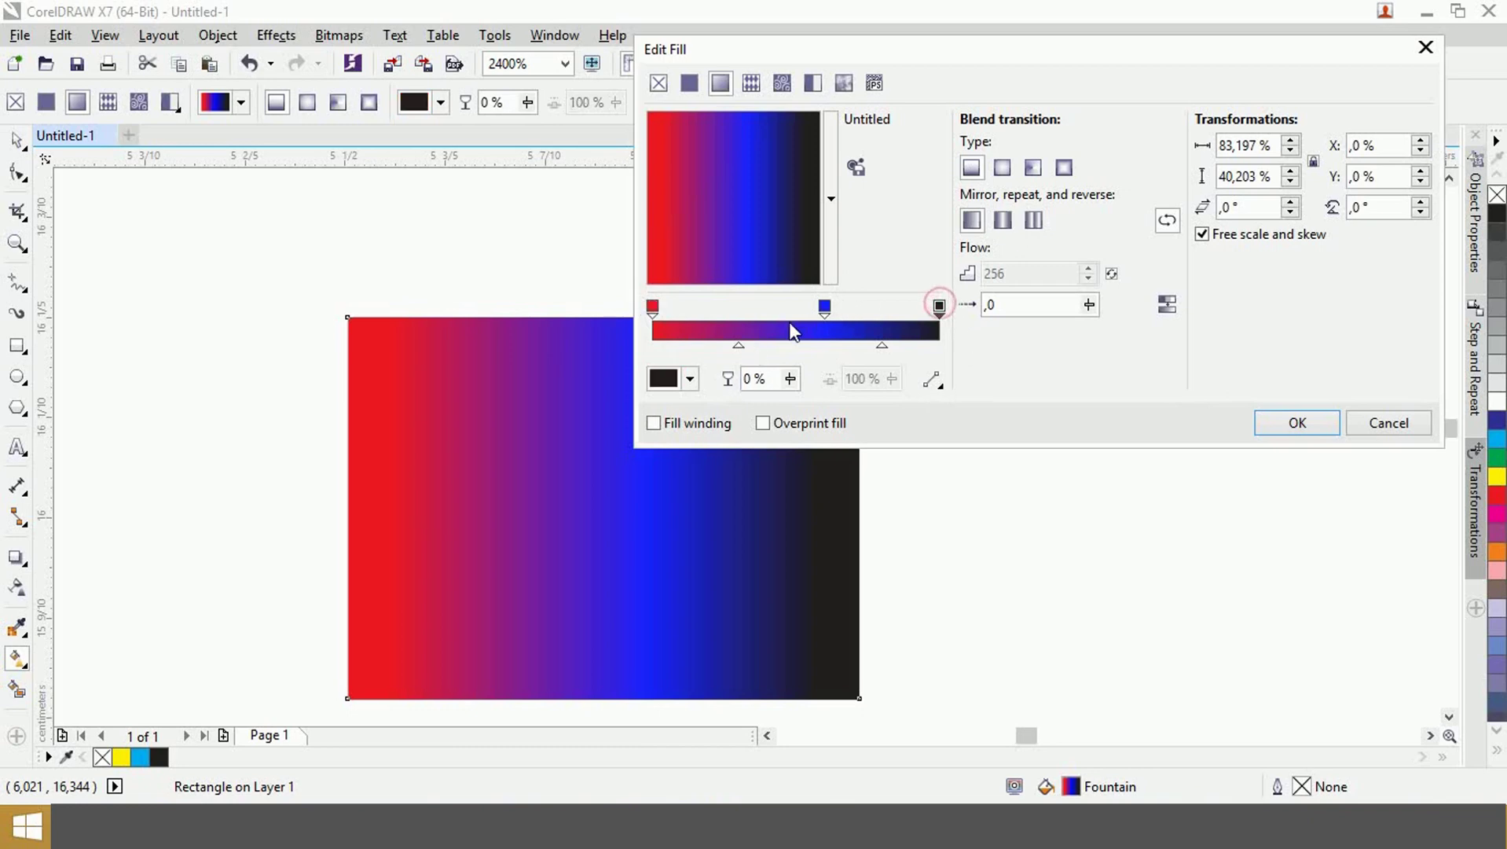
- Shift the blue node to 53% and 63%, and set its node position to 50%
drag(815, 302, 799, 311)
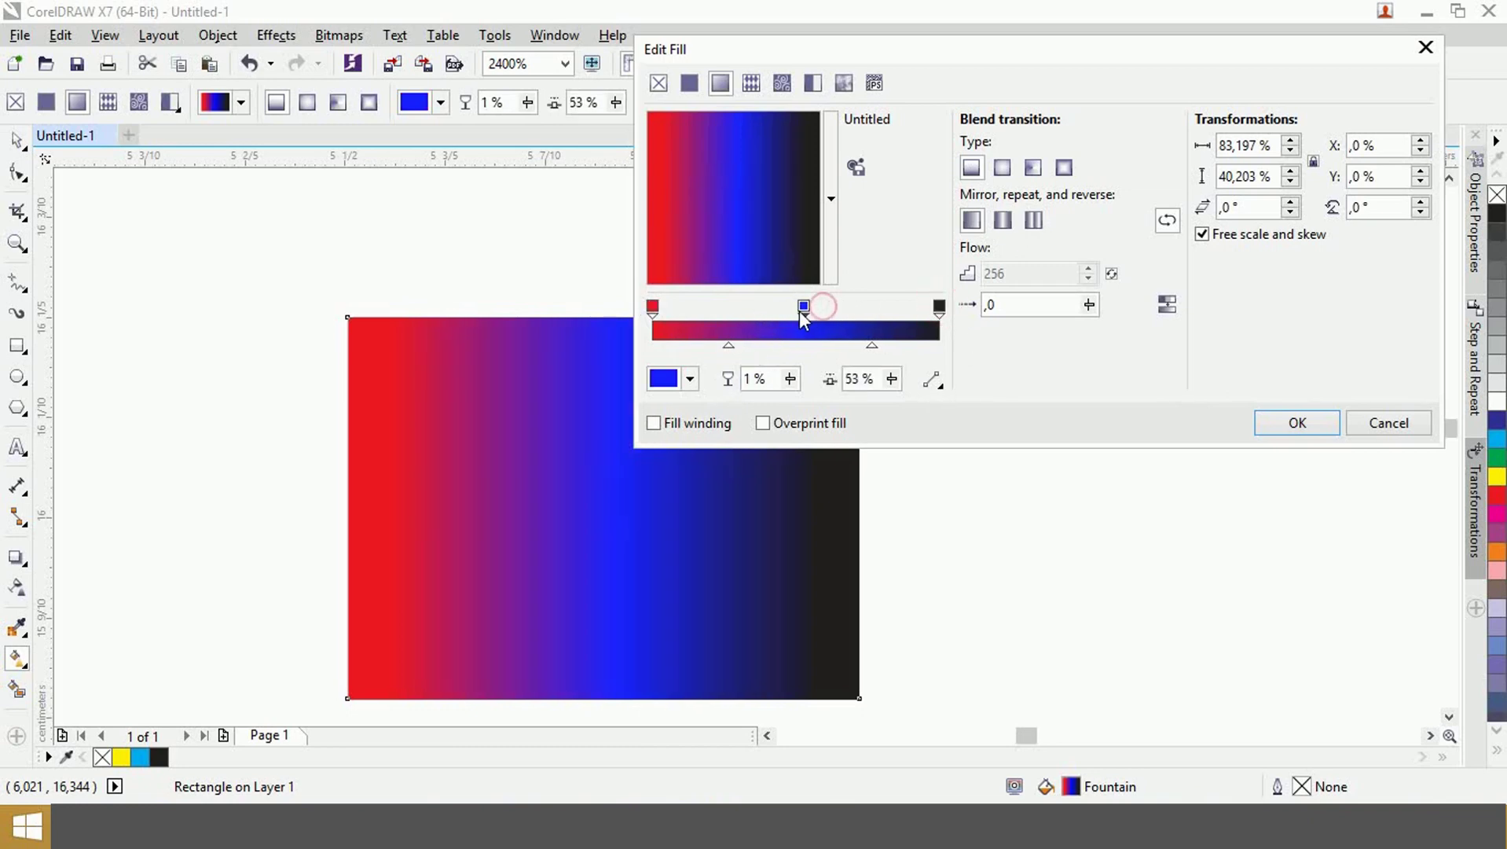
click(799, 311)
click(833, 307)
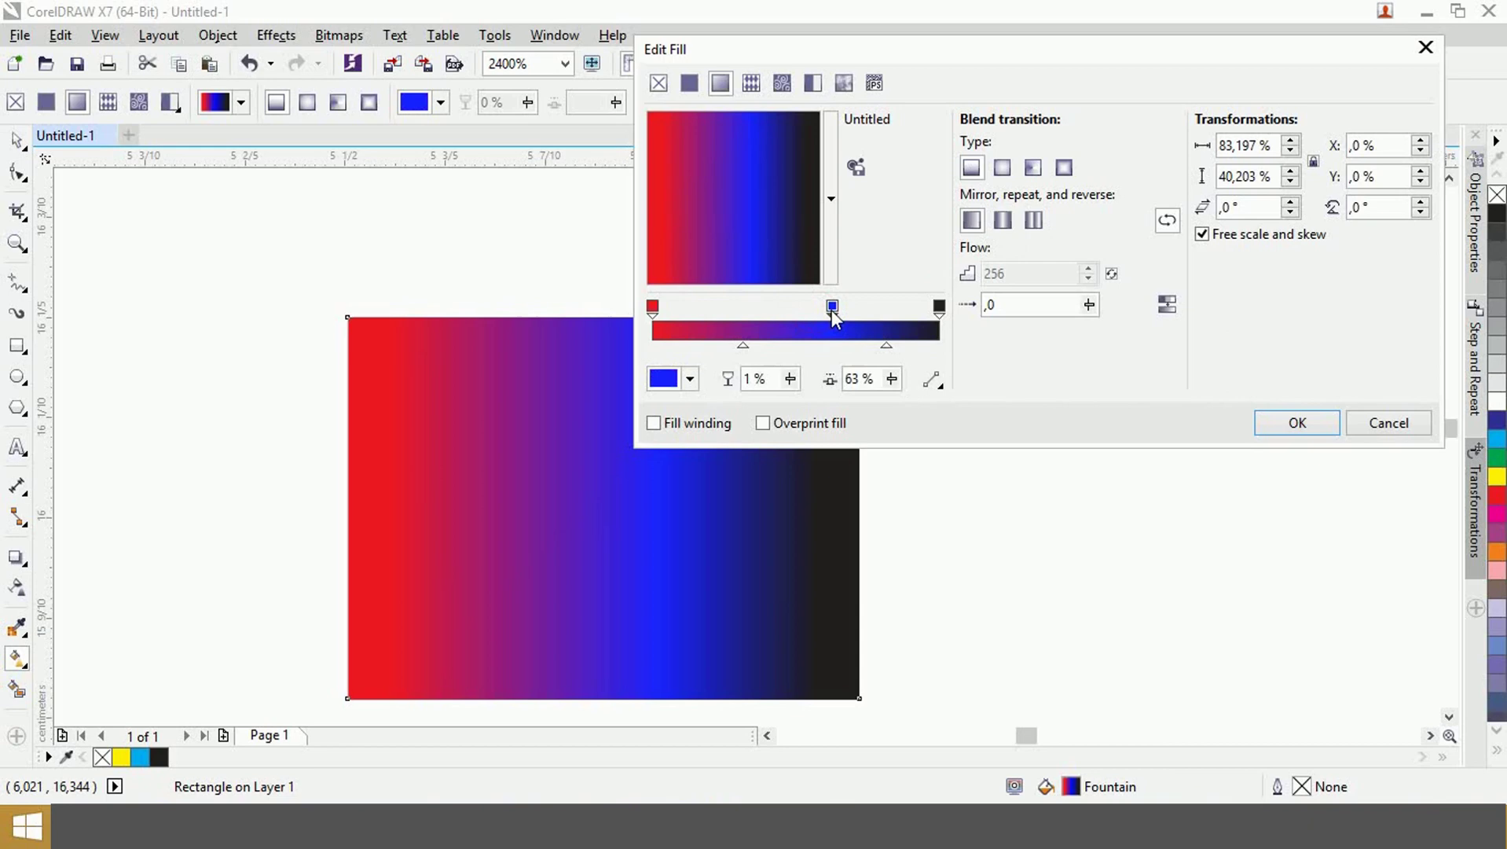
double_click(856, 379)
text(50)
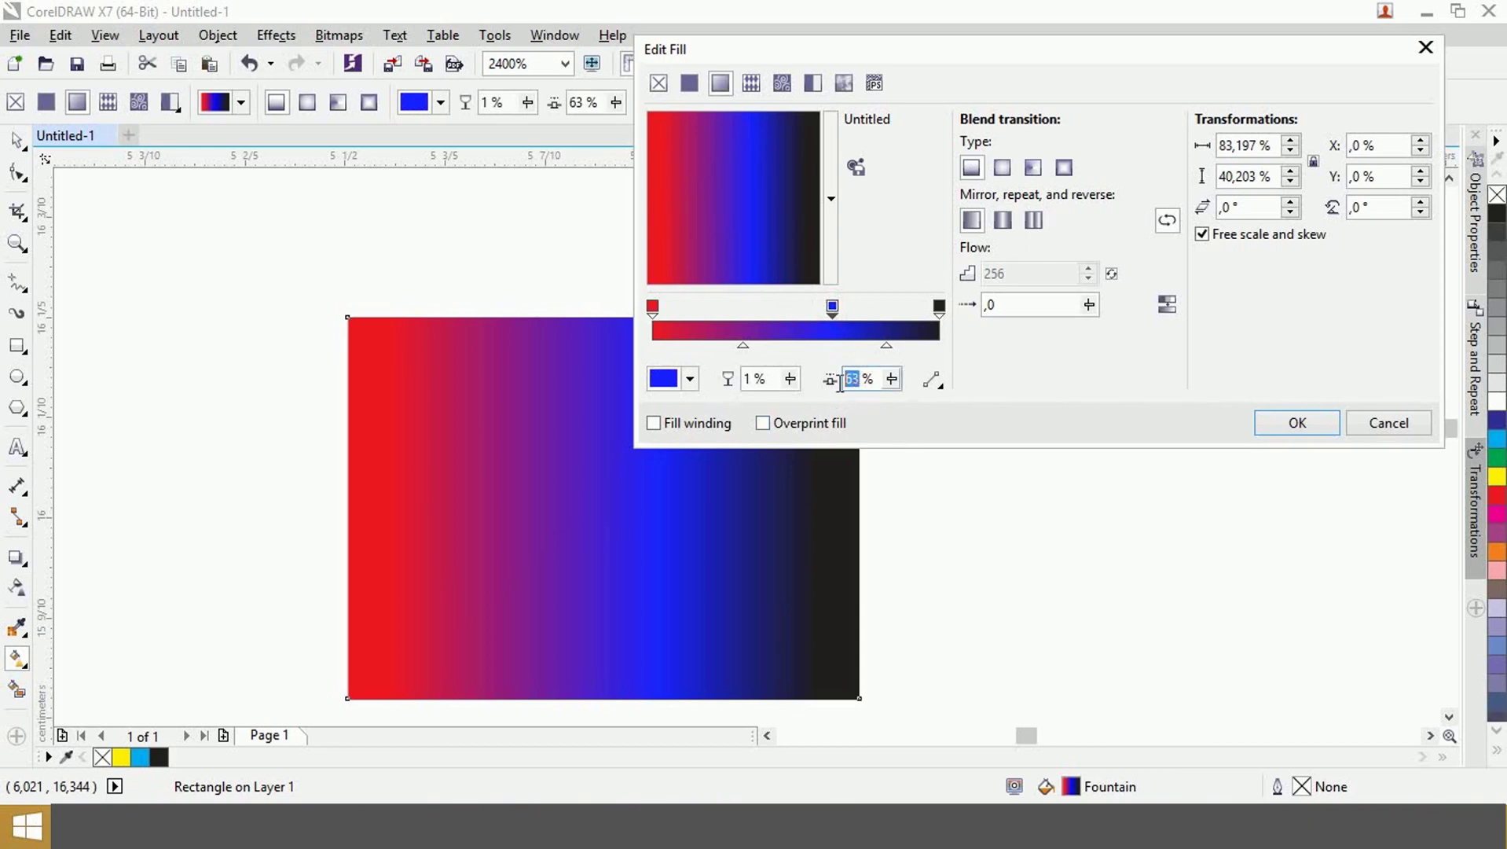
key(Return)
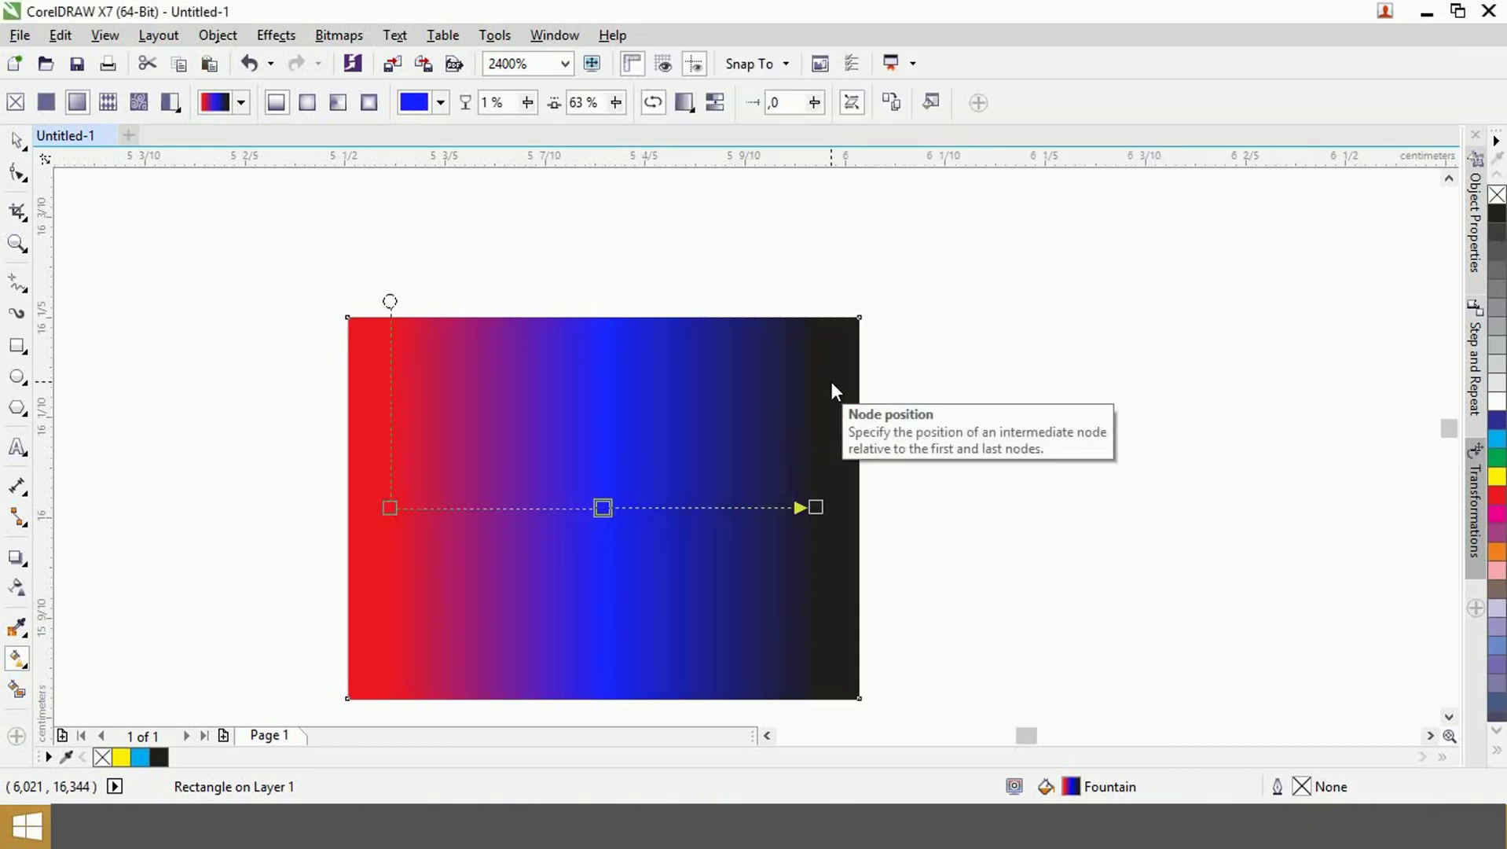
- Reopen the Edit Fill settings, add a color node at 75% between blue and black, and remove it
click(924, 106)
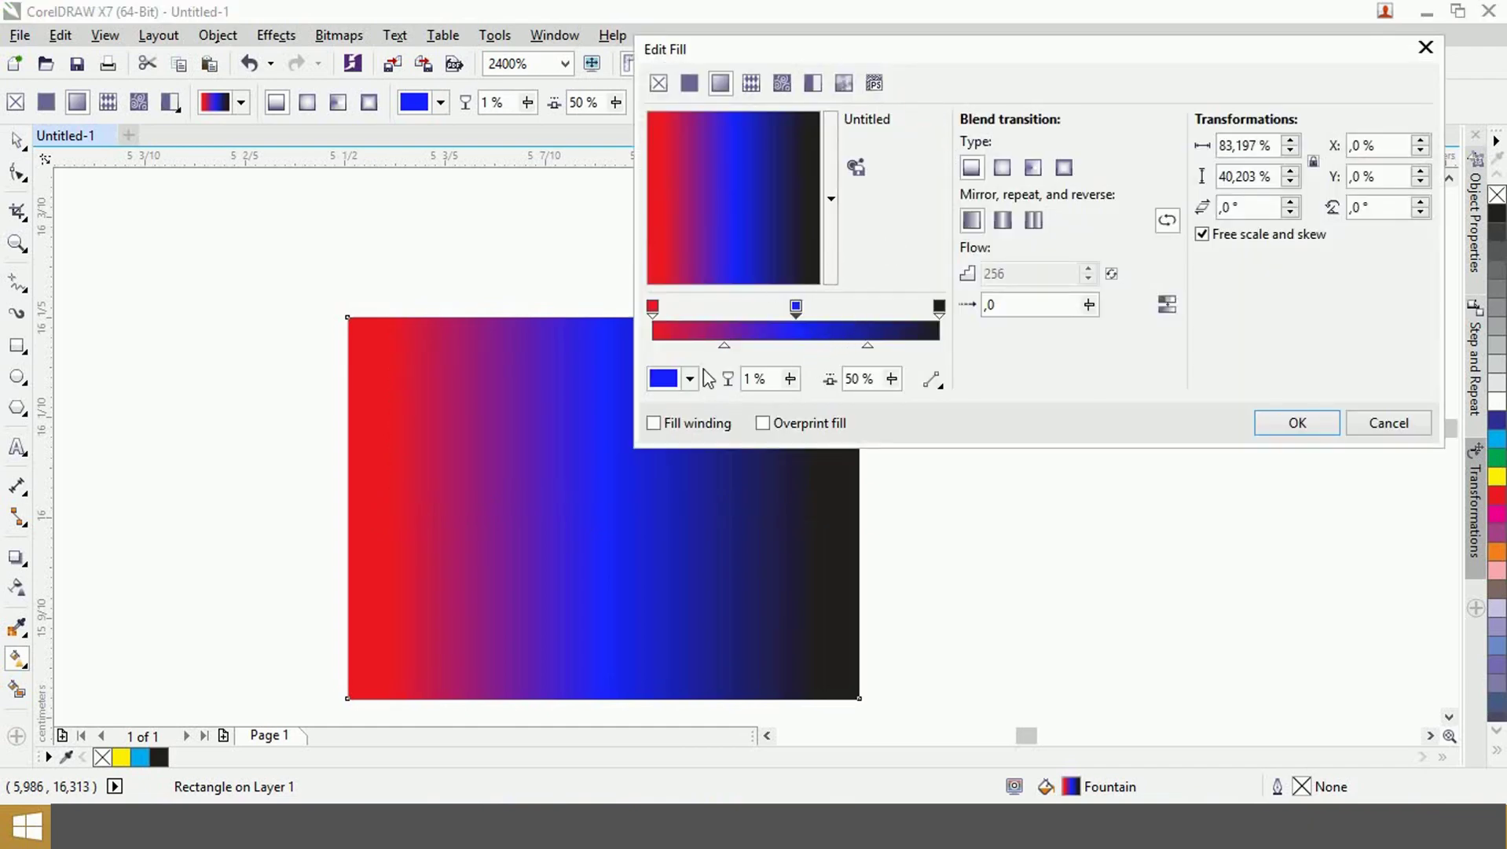
double_click(868, 317)
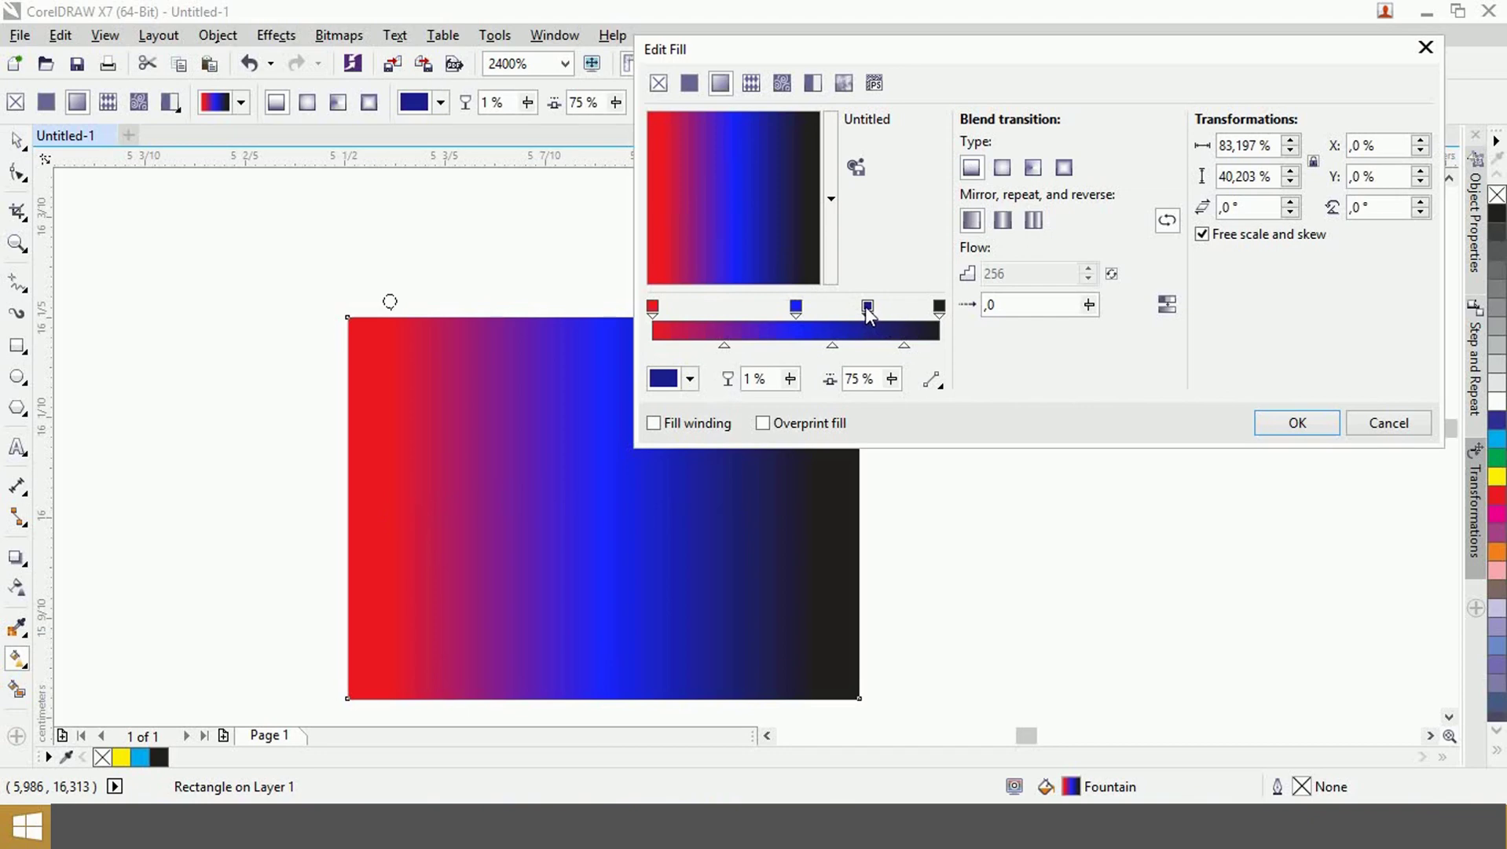
double_click(867, 306)
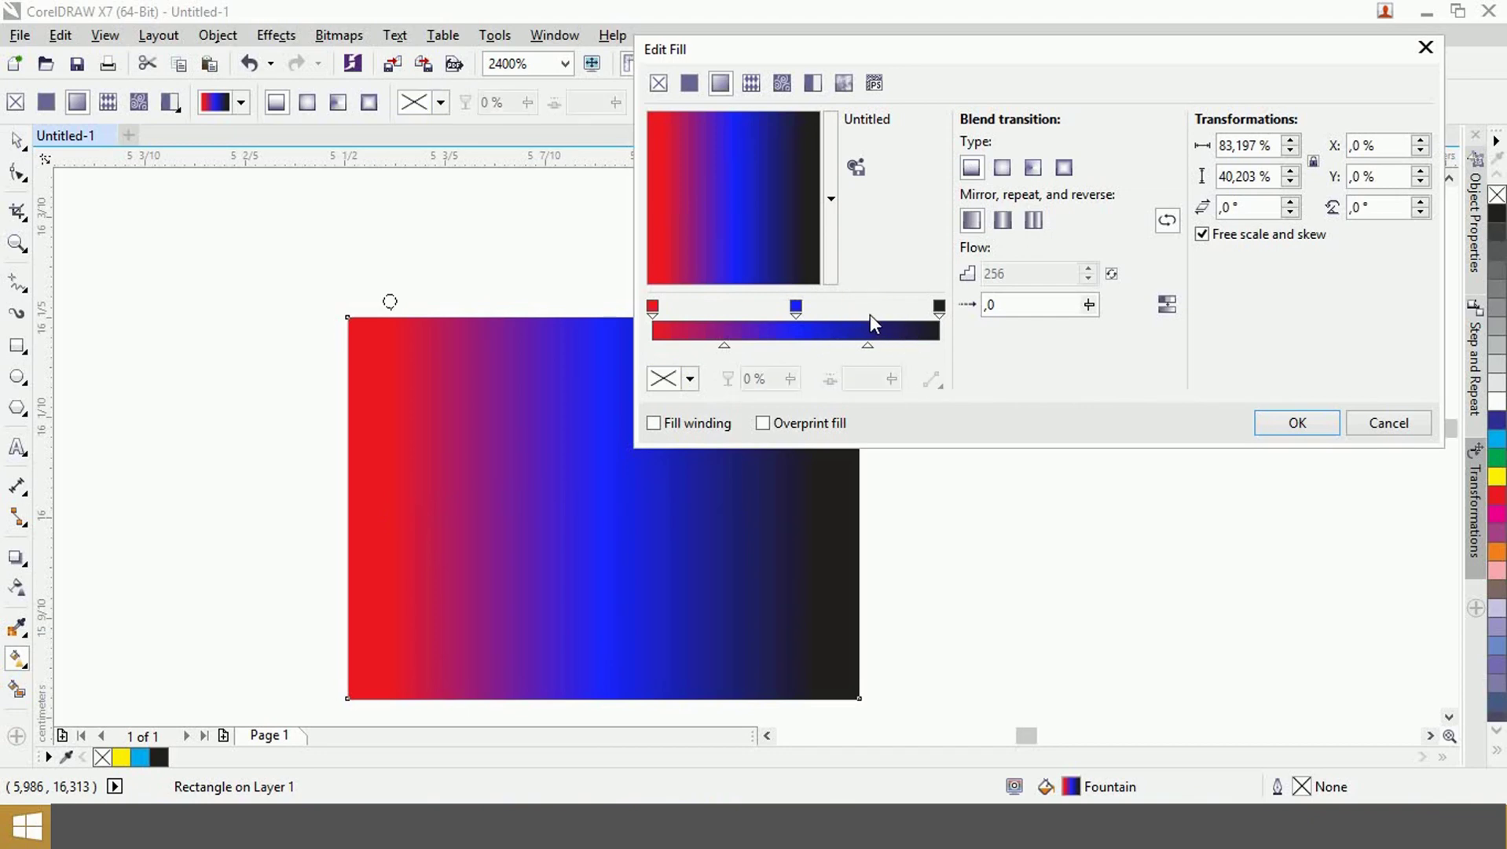
- Add a color node at 75% between the blue and black nodes and color it yellow
double_click(867, 314)
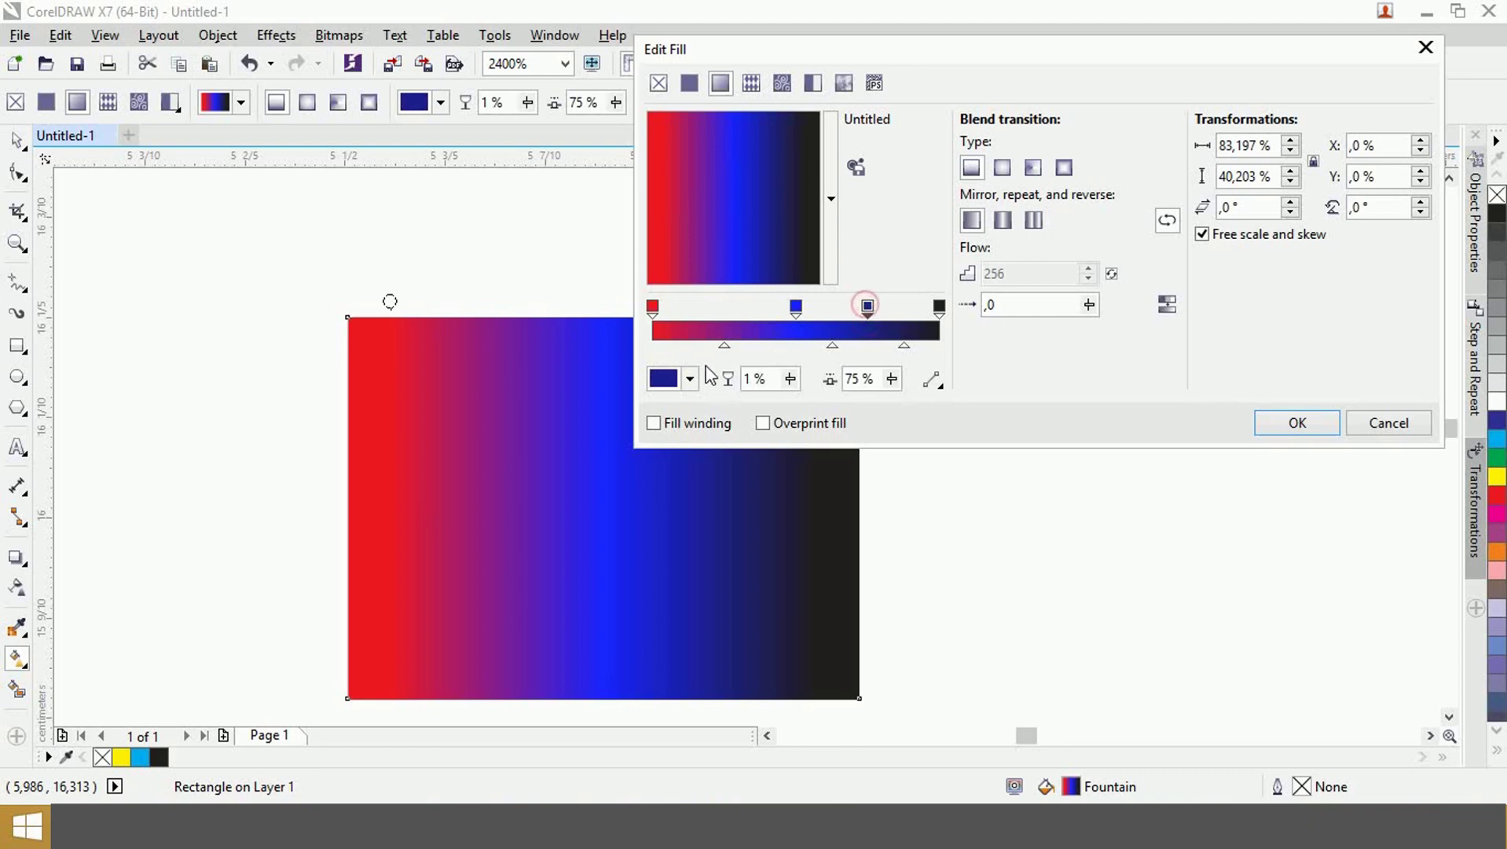
click(690, 379)
click(803, 584)
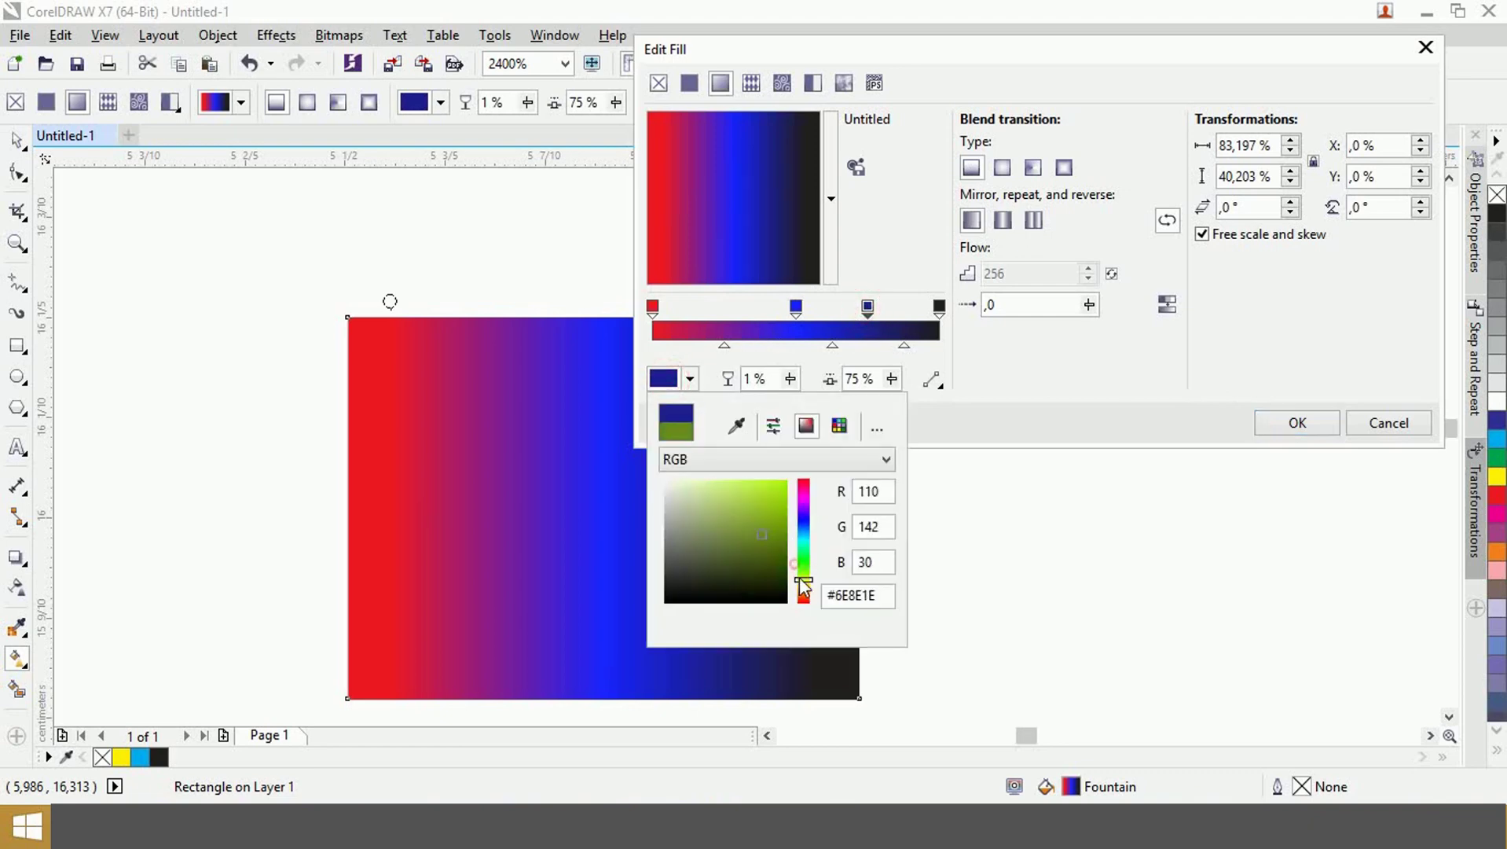
drag(804, 585, 803, 573)
click(785, 480)
click(963, 464)
- Try the Clockwise Color Blend on the yellow node, return it to Linear Color Blend, and discard the Edit Fill changes
click(933, 379)
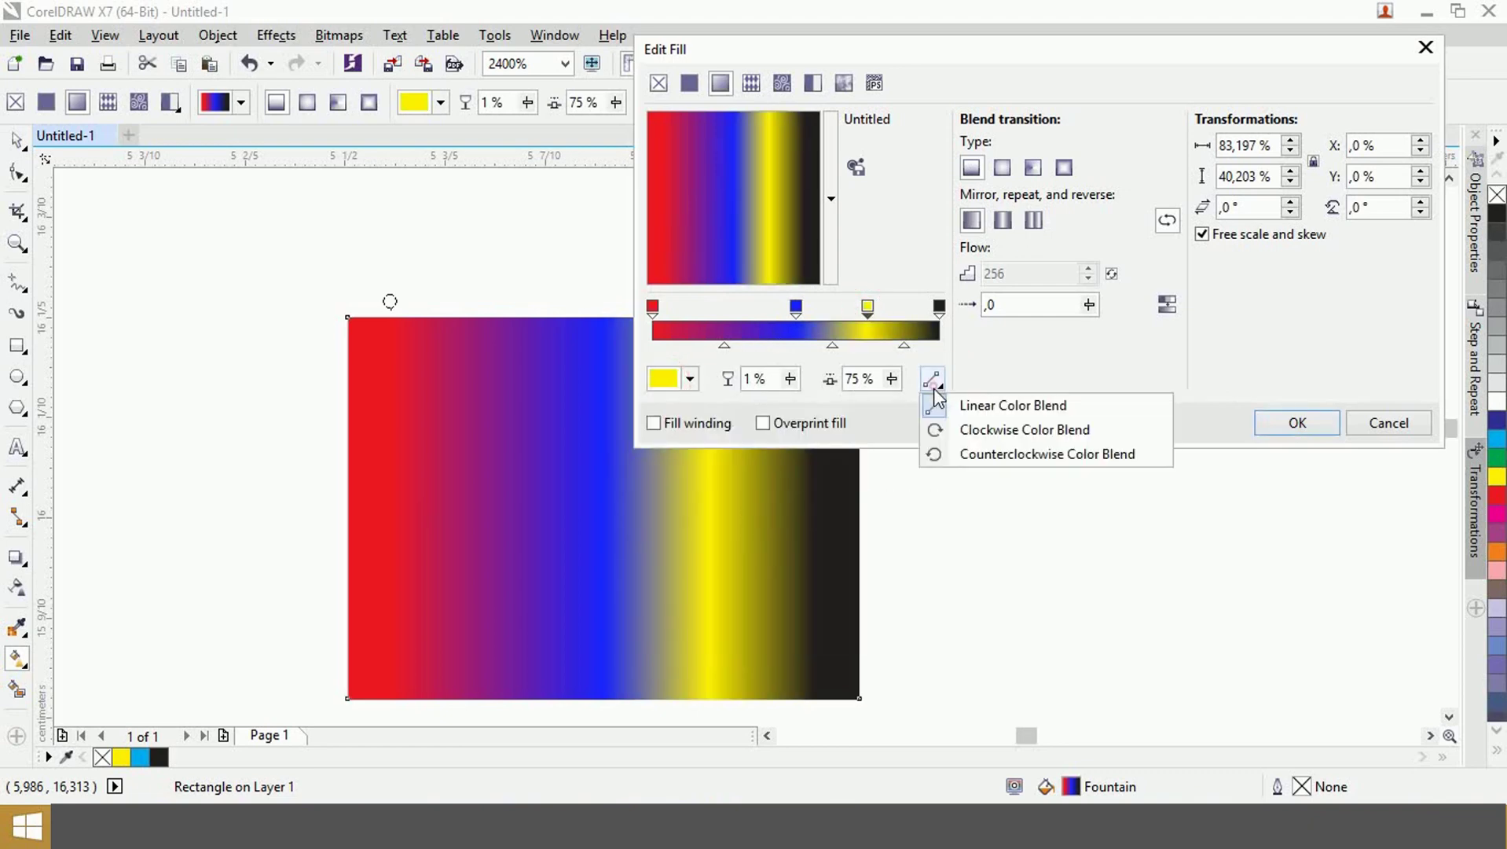
click(939, 429)
click(933, 380)
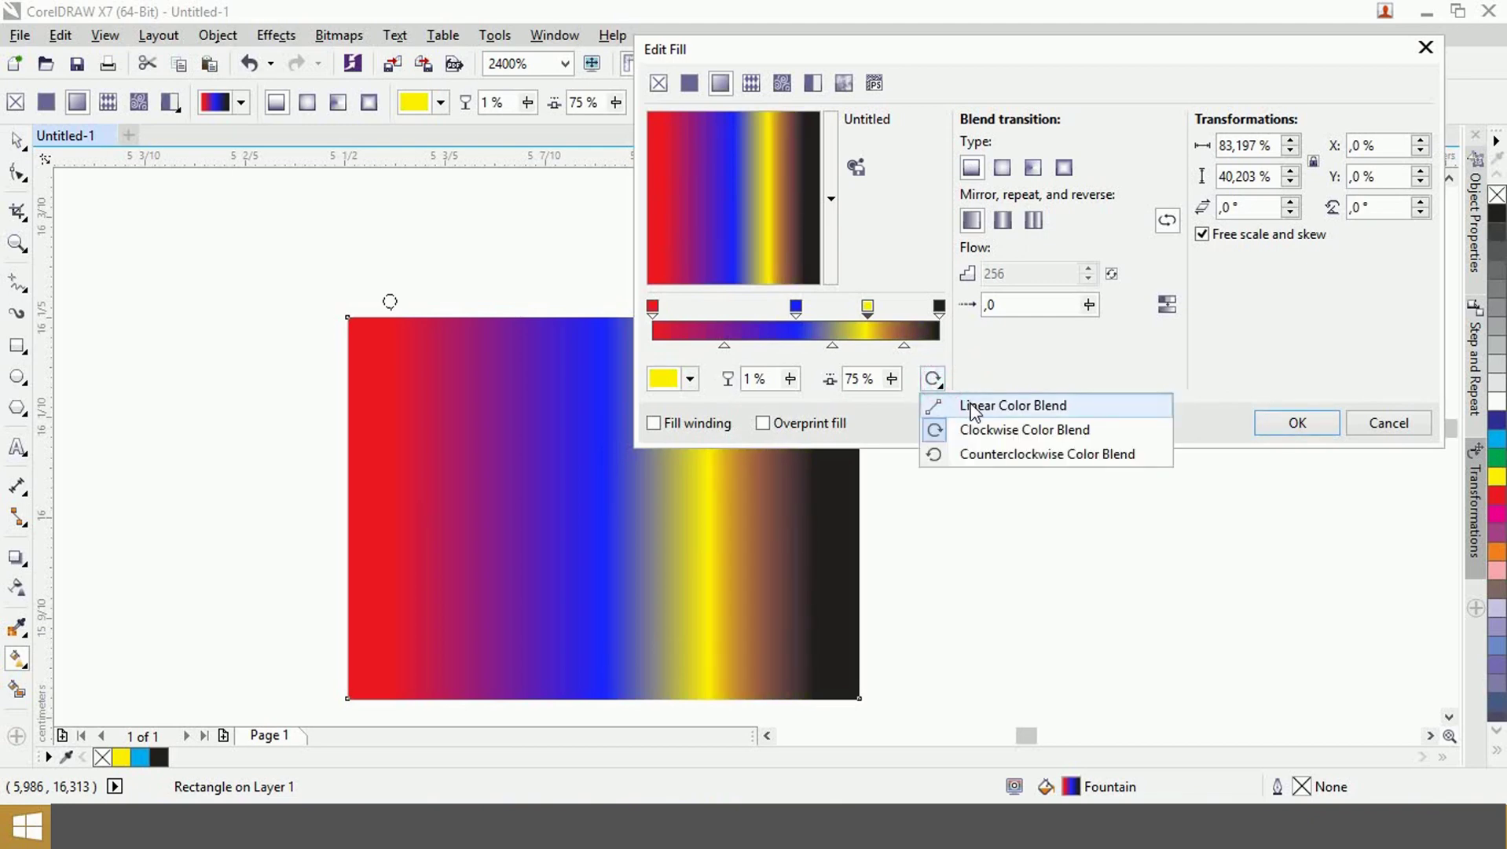
click(973, 406)
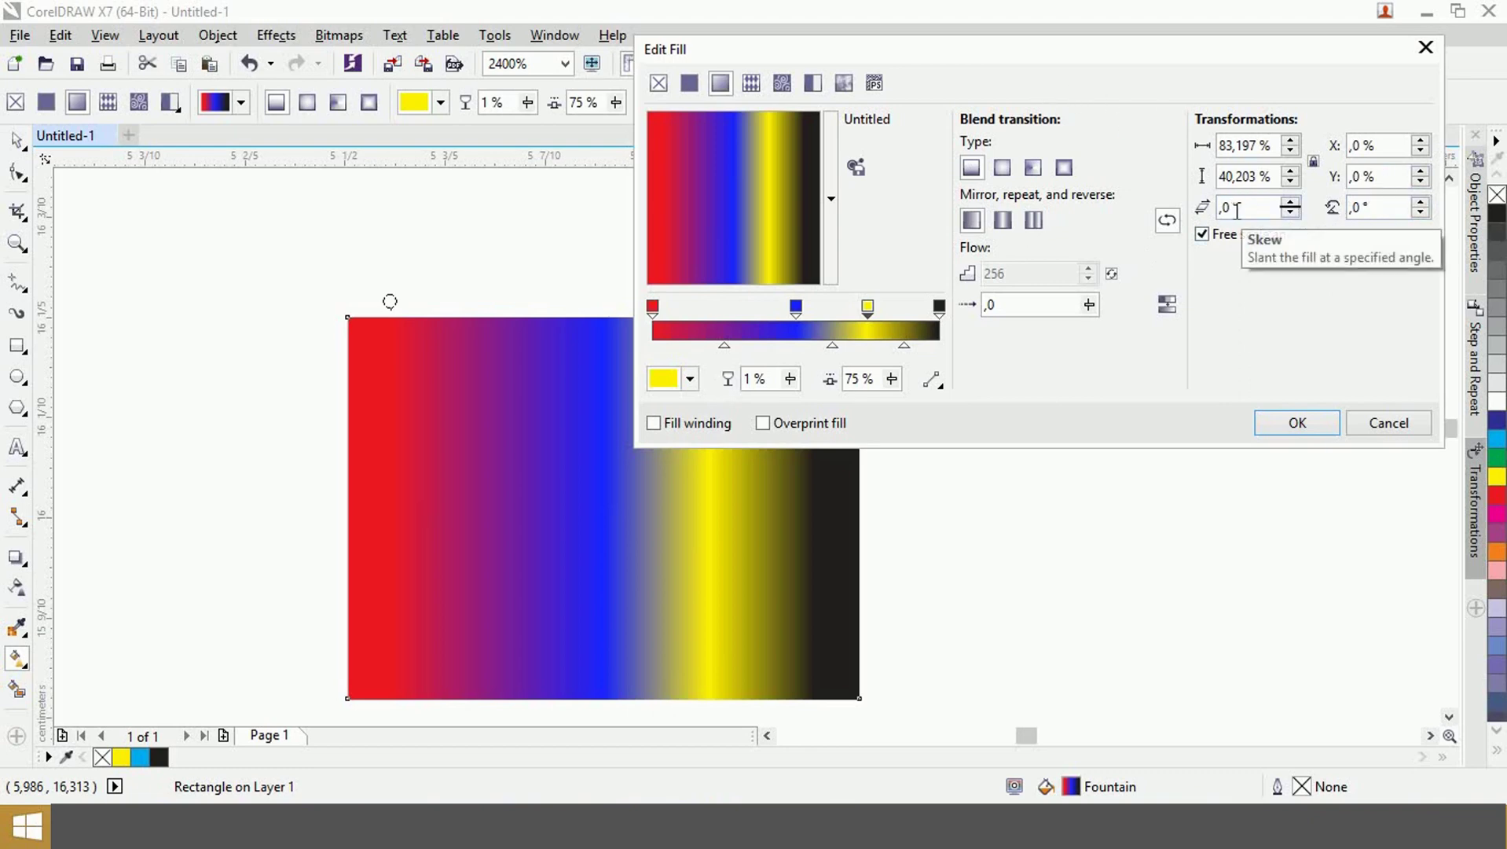
click(1387, 424)
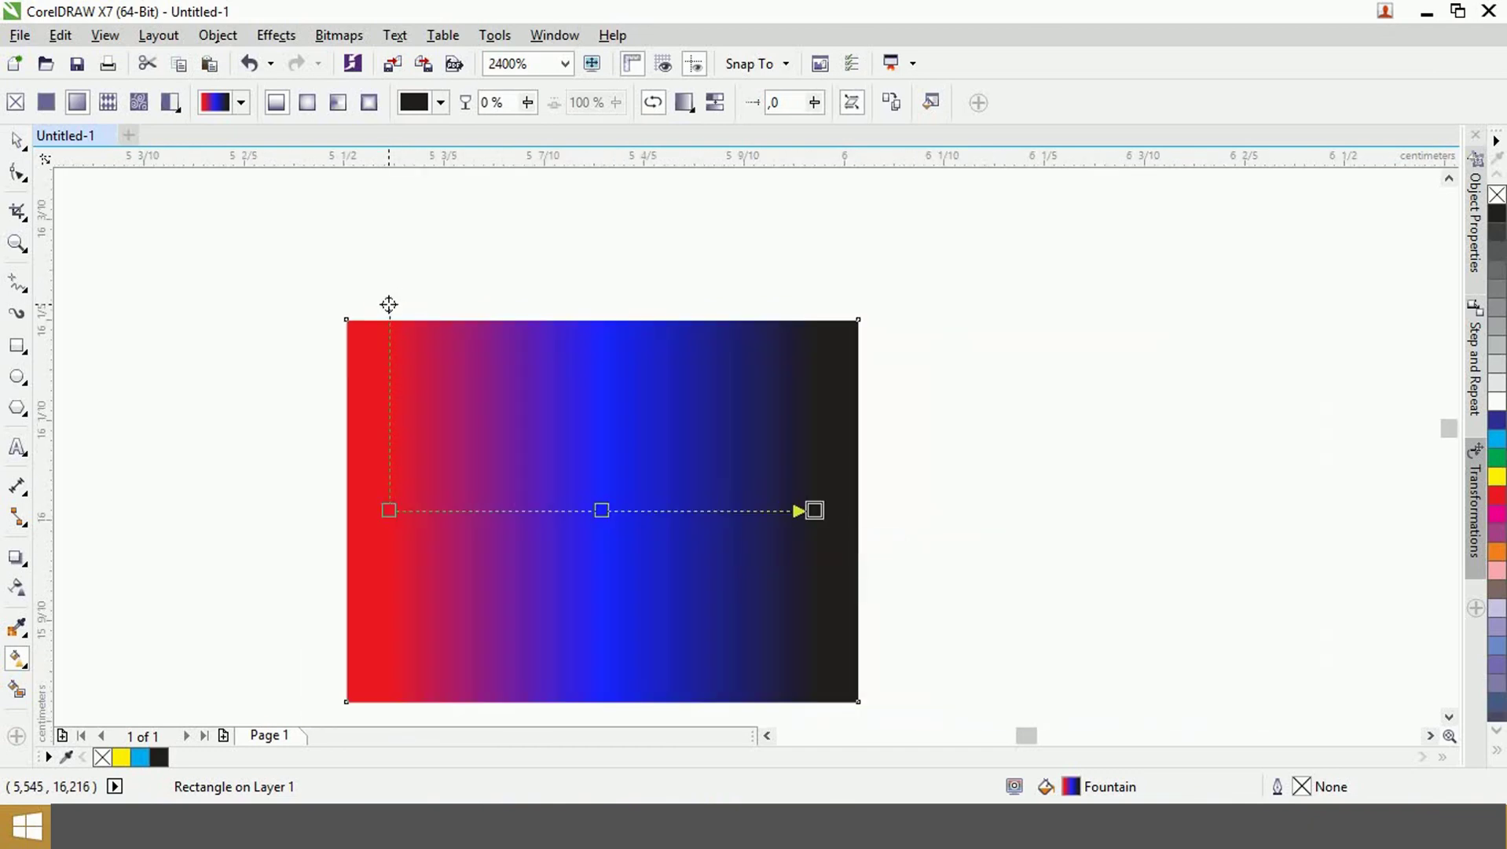
- Try skewing the fountain fill about -20.6° and rotating it about -8.5° on the rectangle, and check its Edit Fill transformations
drag(389, 304, 306, 306)
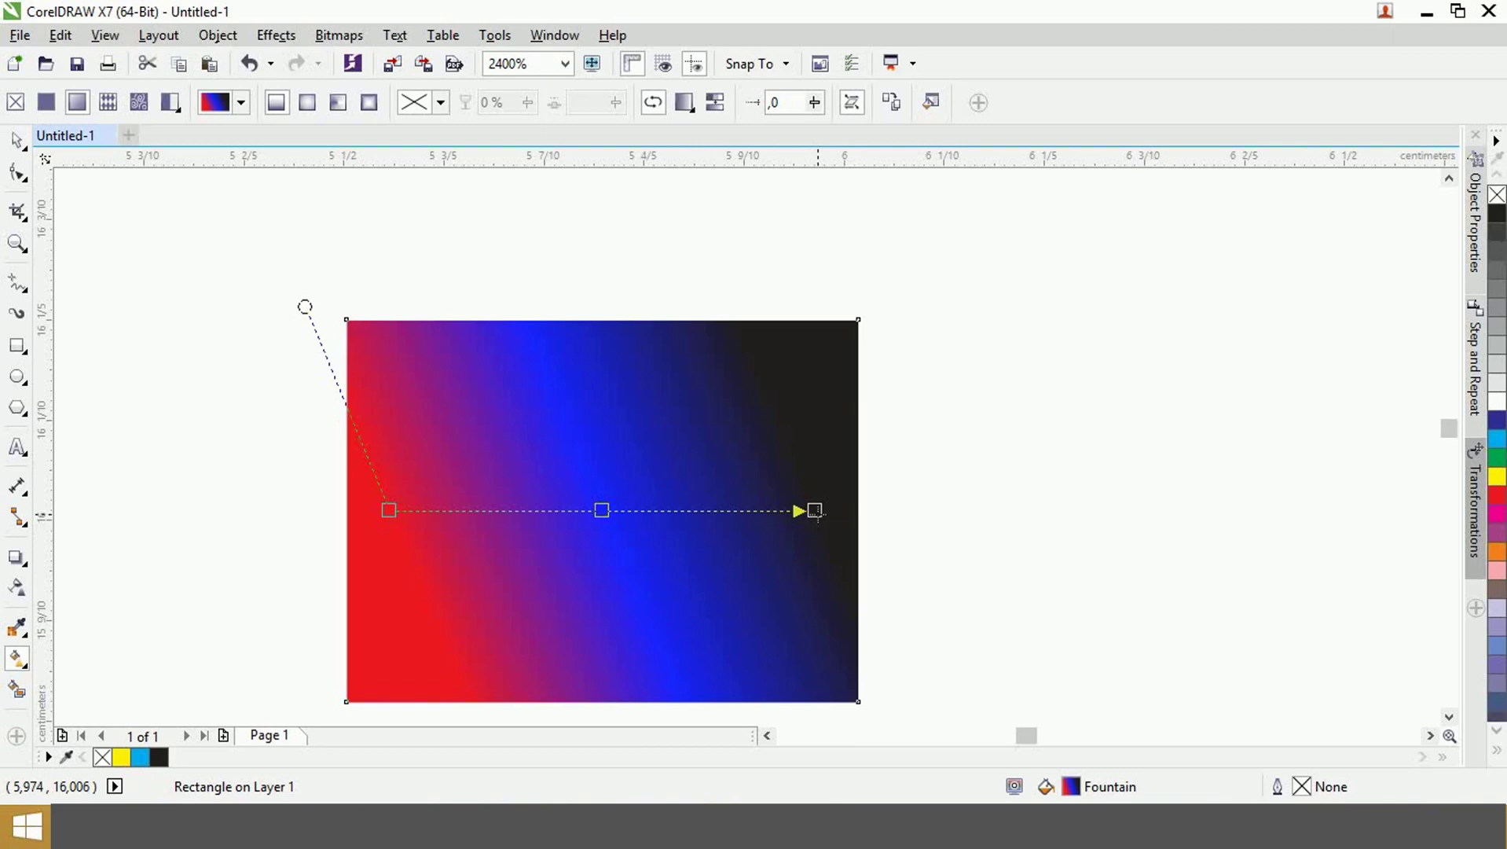
drag(815, 511, 814, 558)
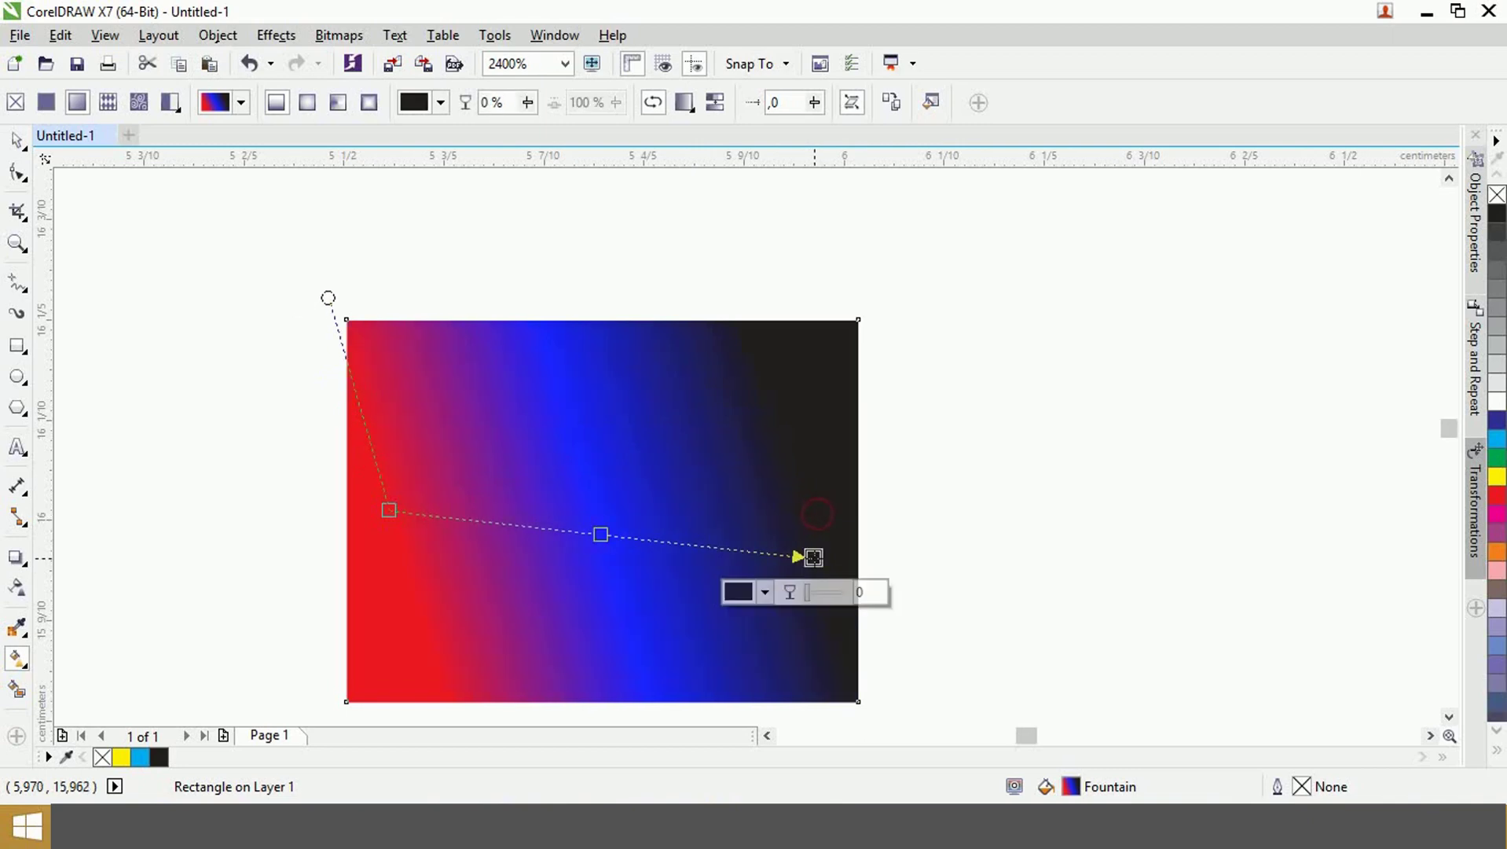
click(929, 104)
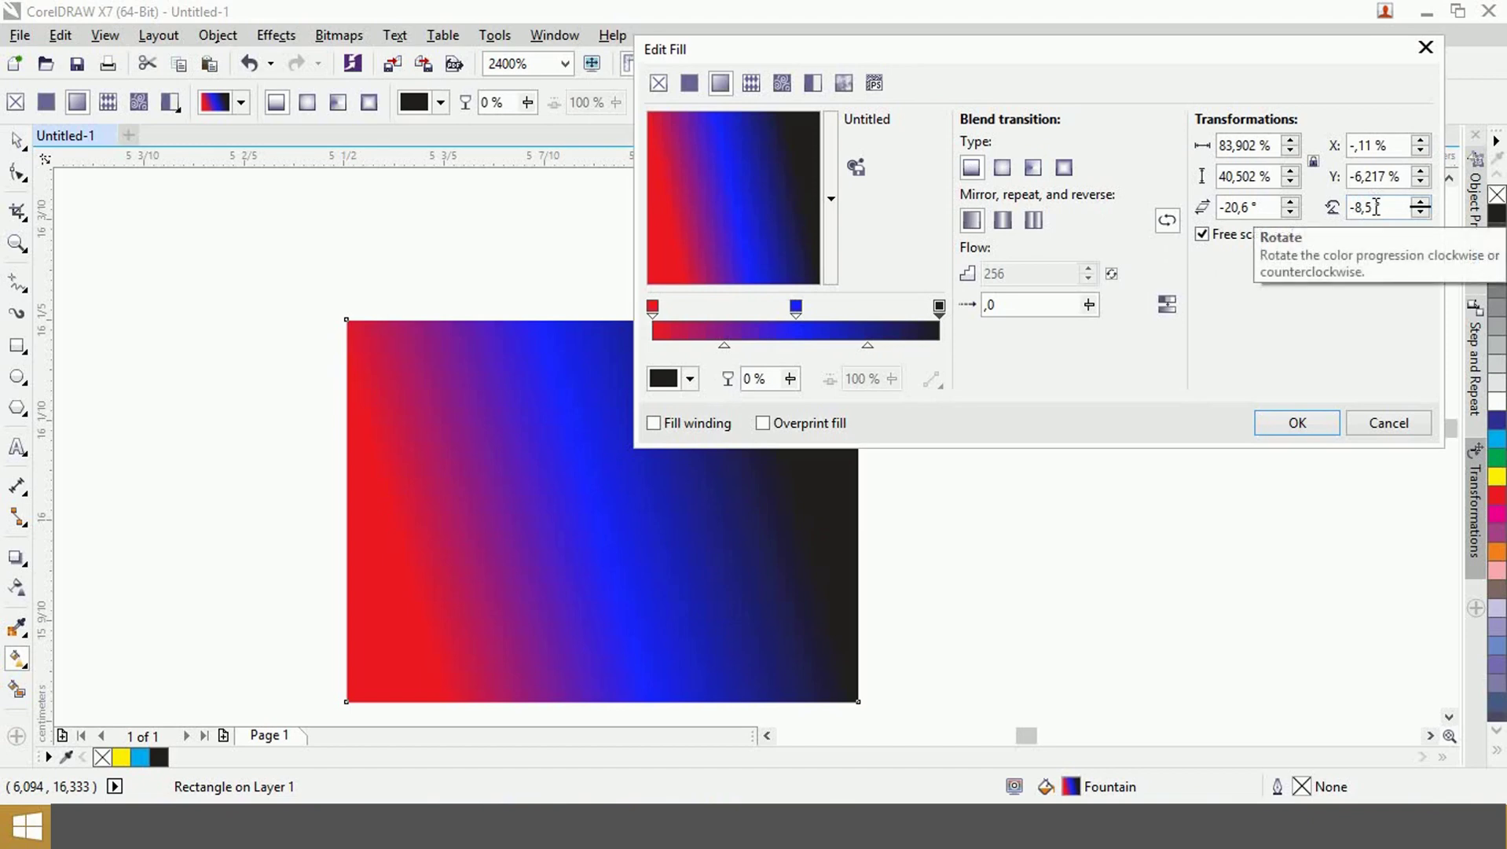
key(Return)
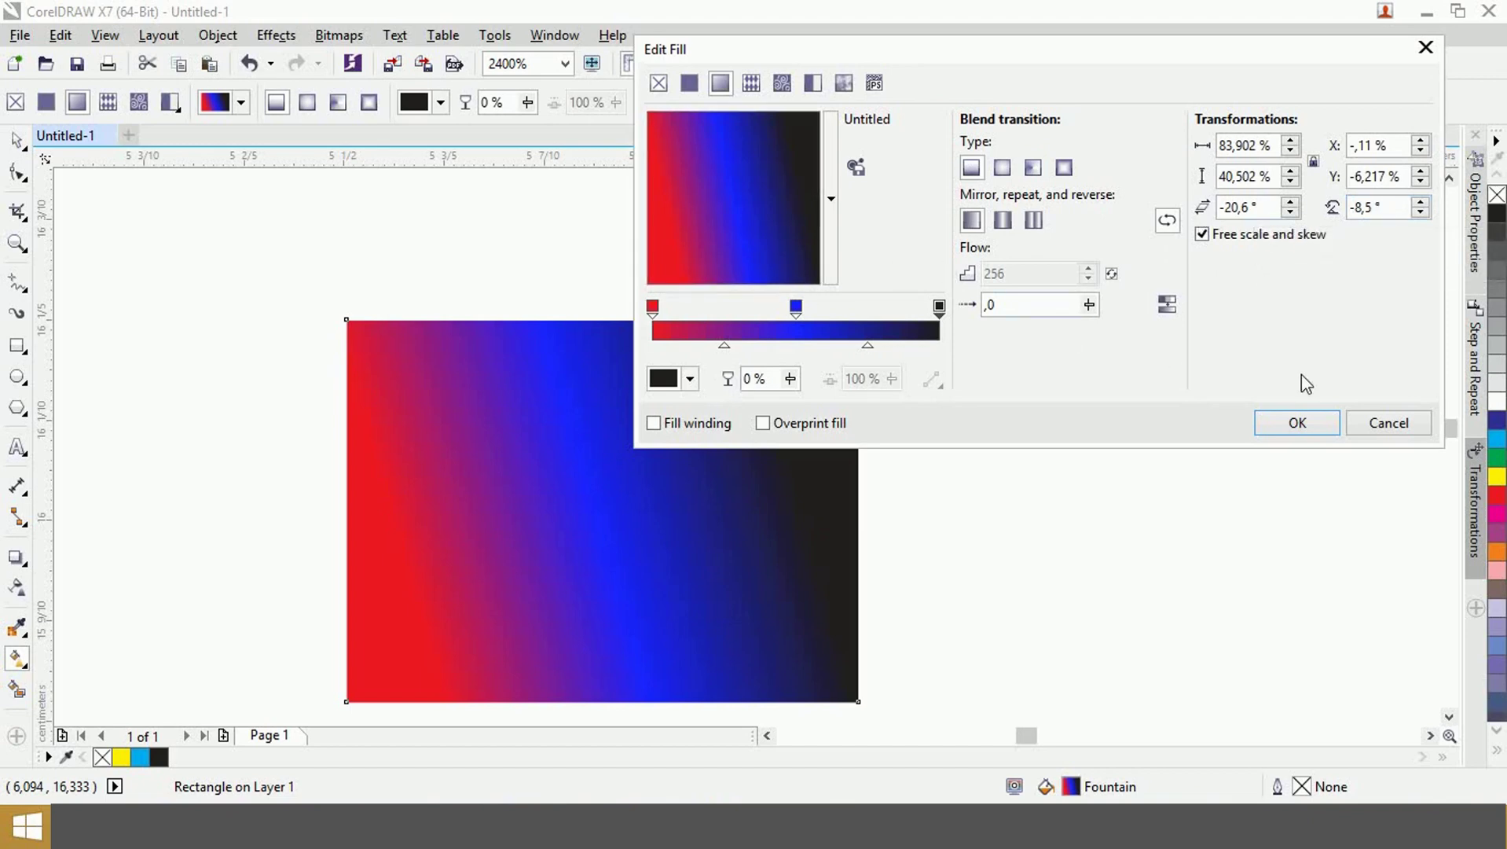
click(1414, 424)
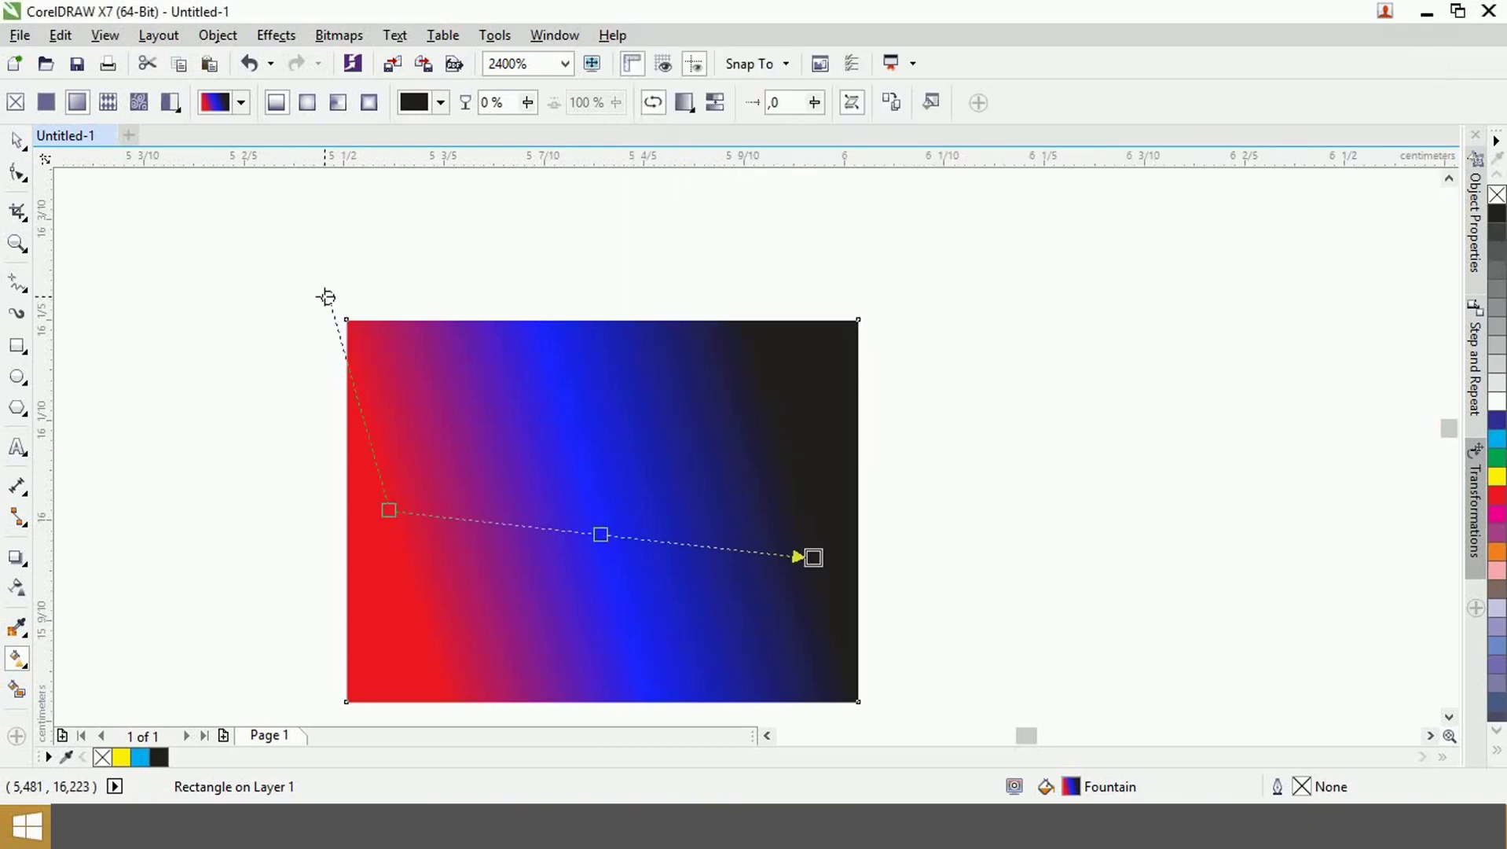
drag(327, 300, 323, 349)
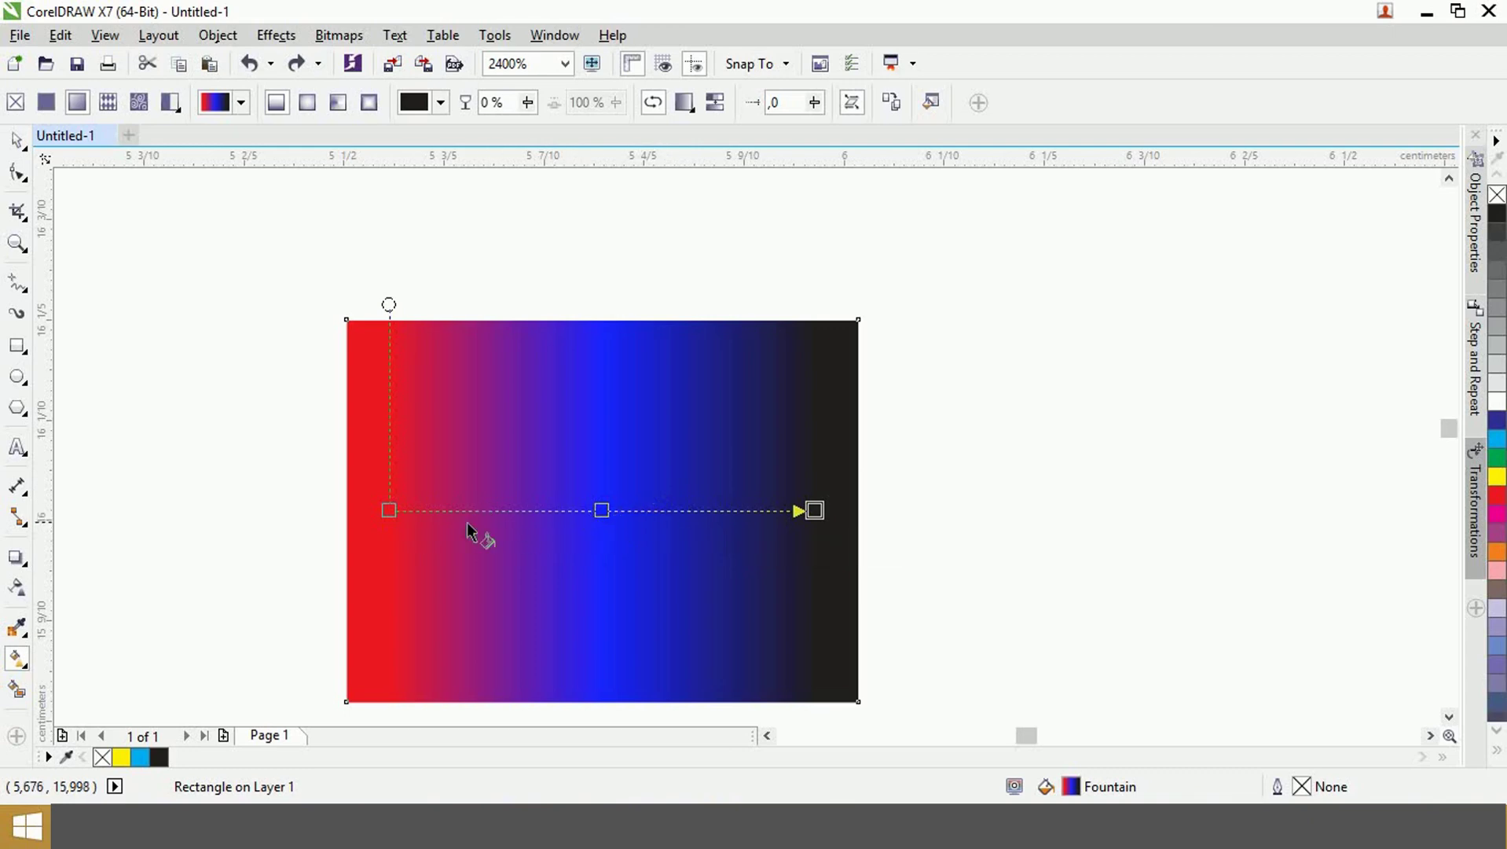
- Recolor the fill's middle node to a brighter blue, R 5, G 55, B 255
scroll(602, 512, up, 1)
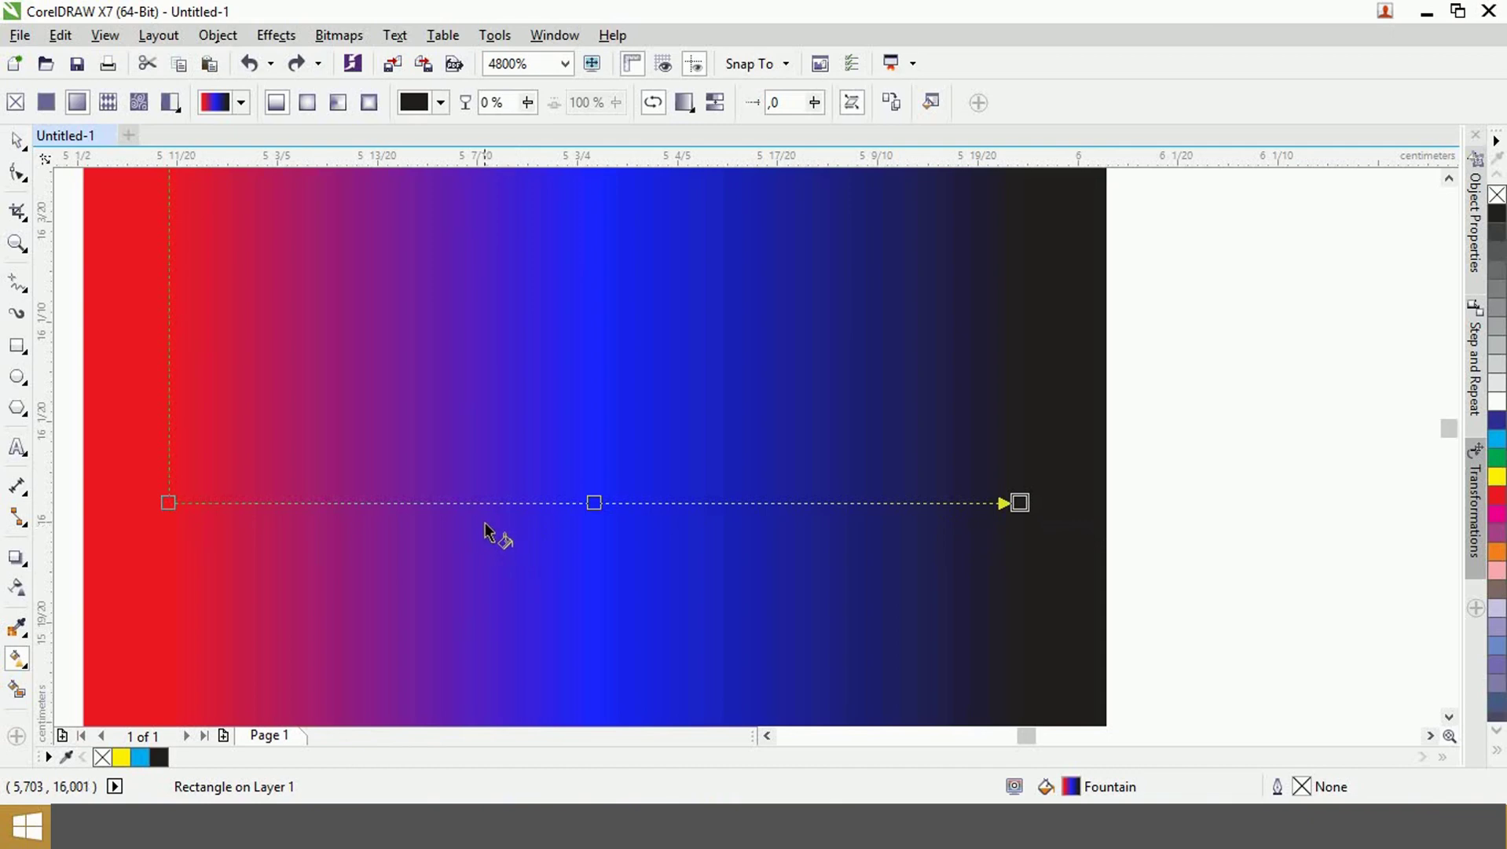
click(594, 502)
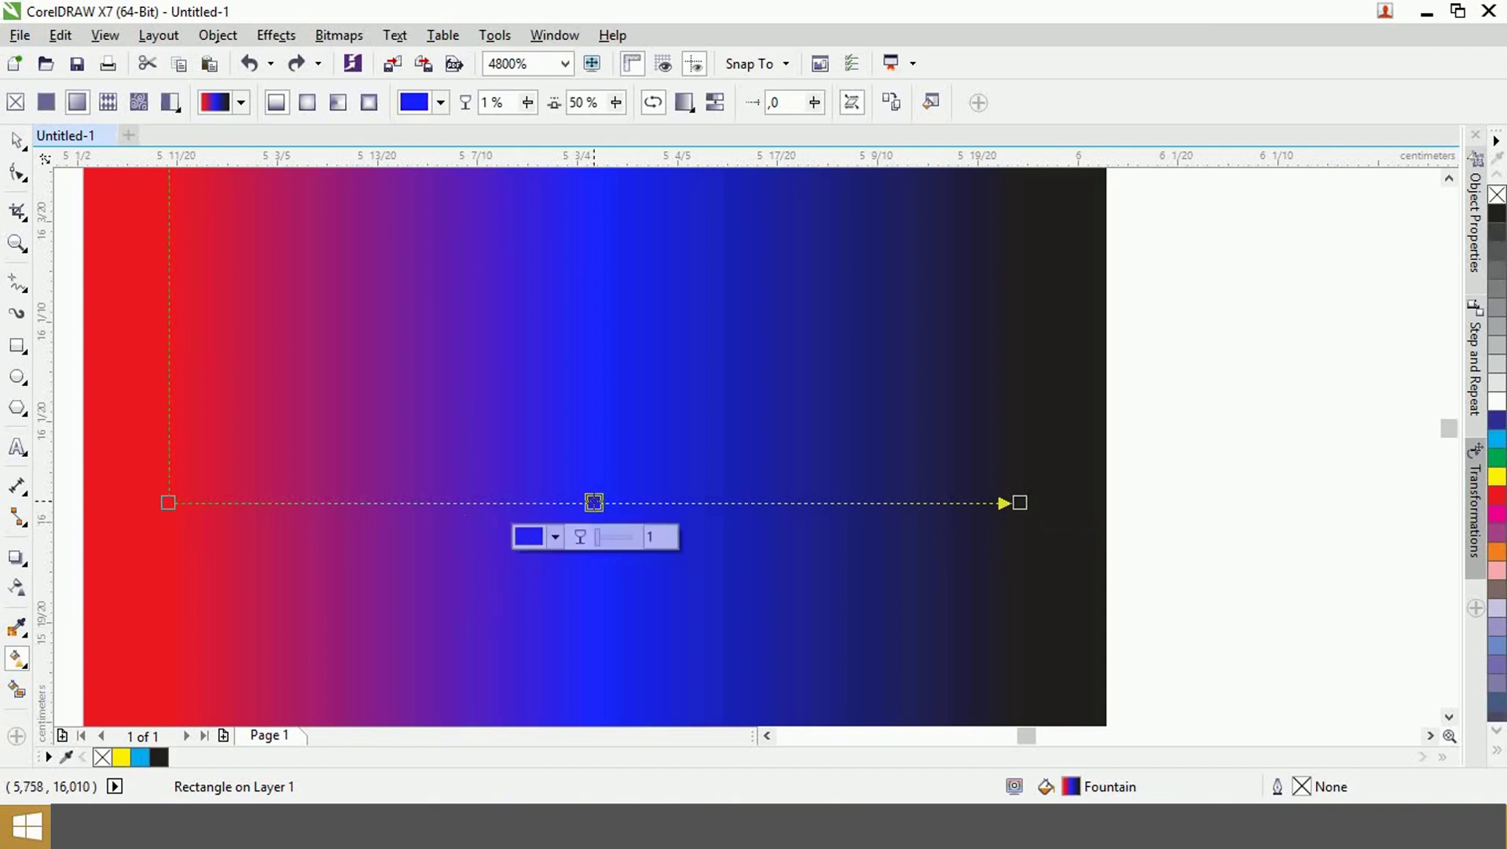
click(554, 536)
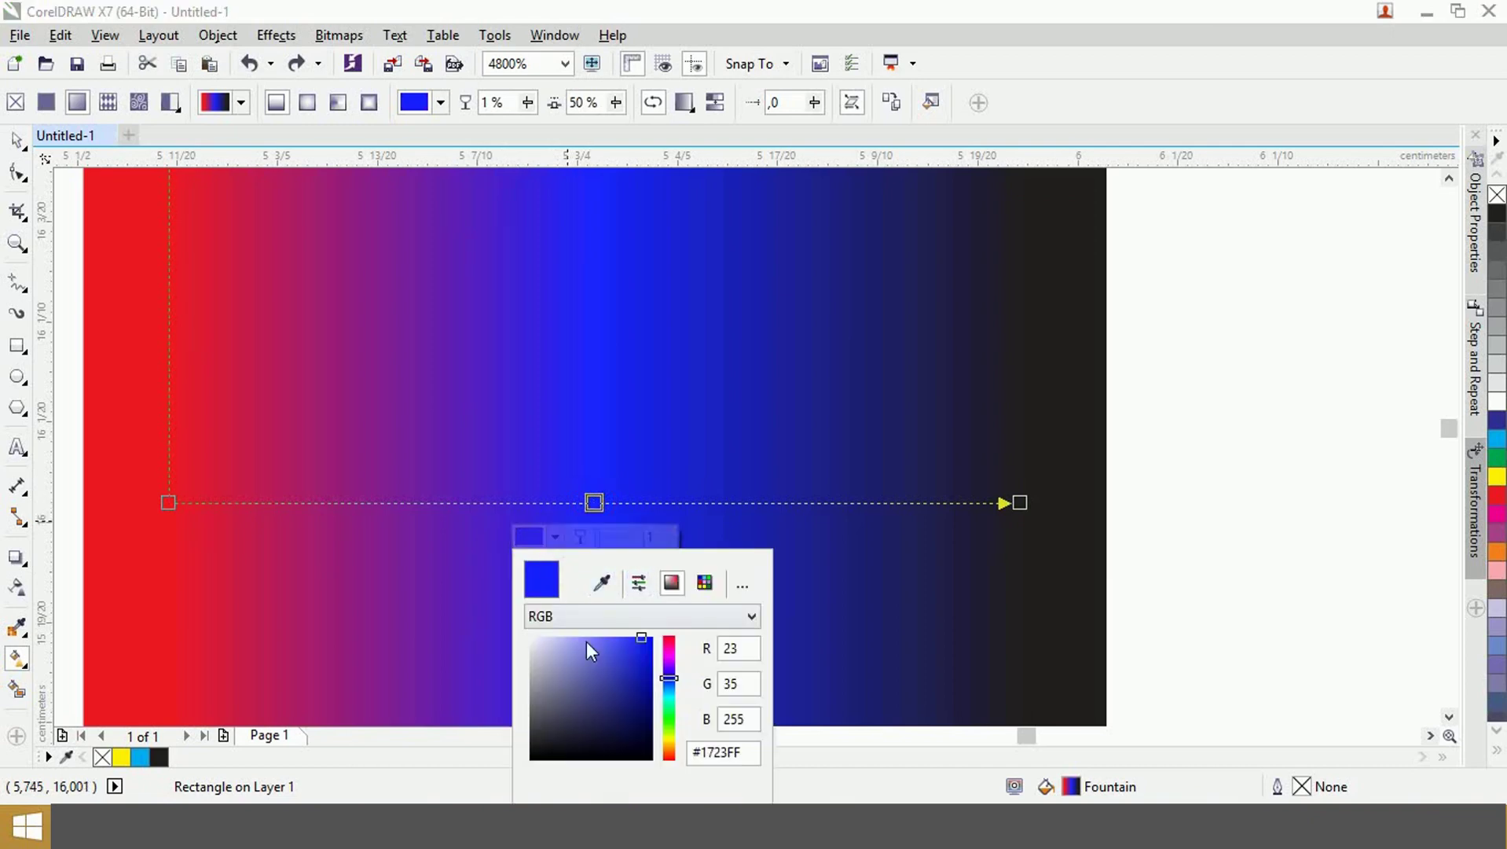
click(626, 665)
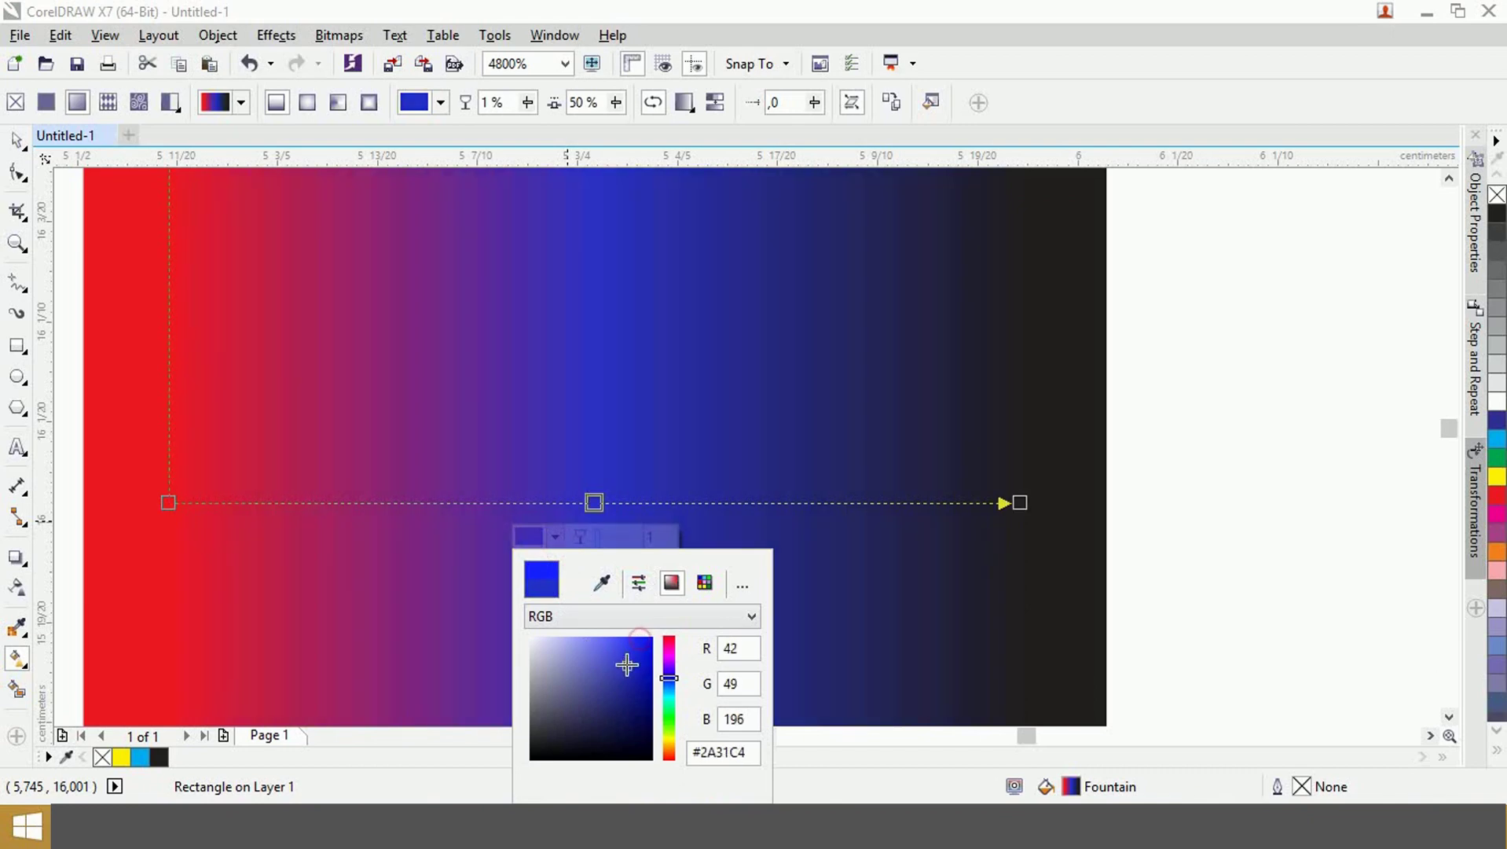
mouse_move(626, 665)
mouse_down()
mouse_move(653, 637)
mouse_move(669, 681)
mouse_up()
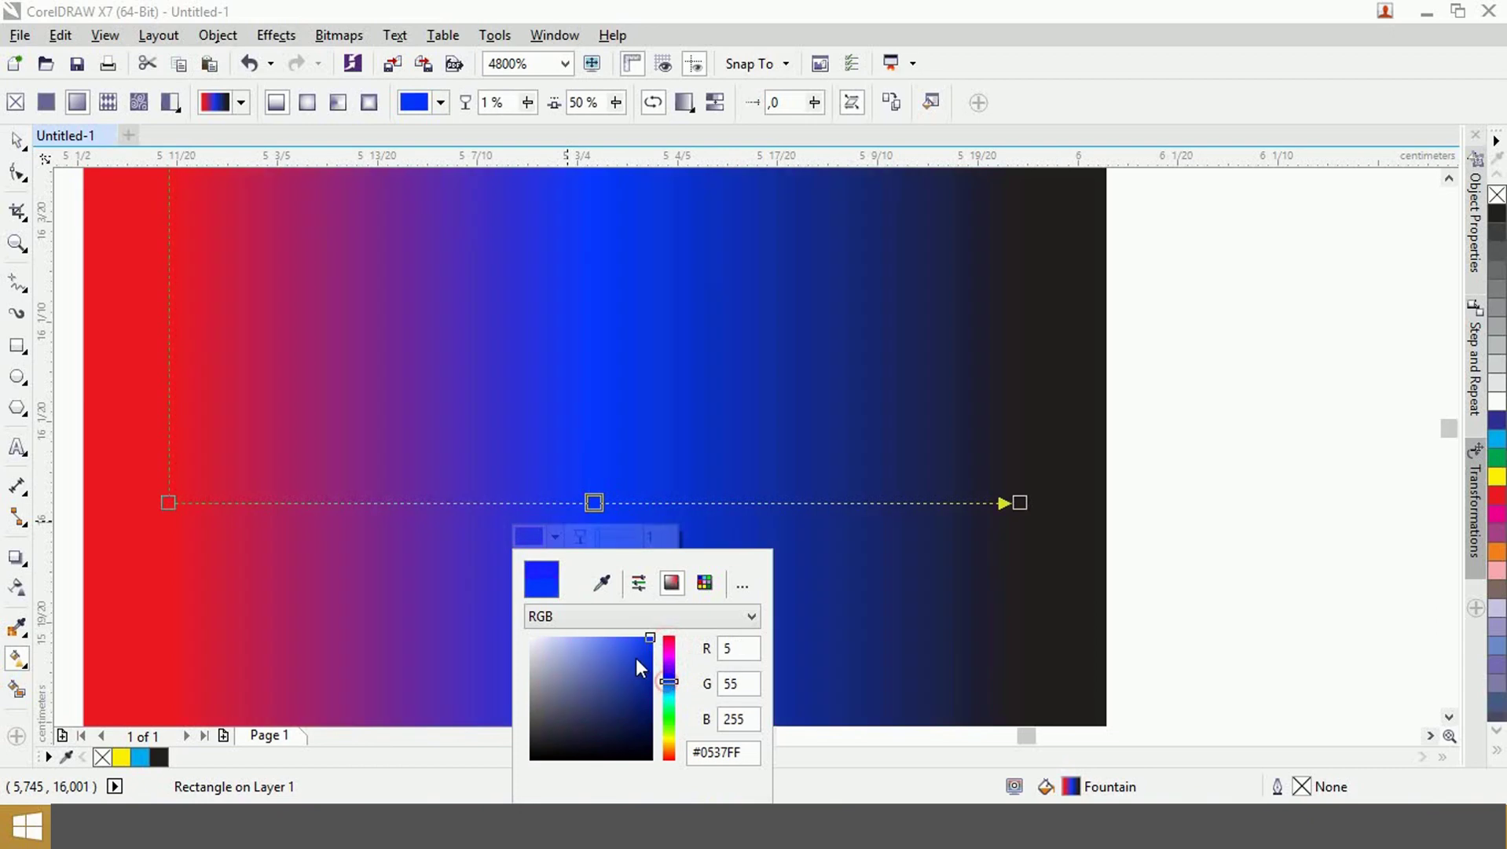
click(608, 628)
click(604, 619)
click(572, 576)
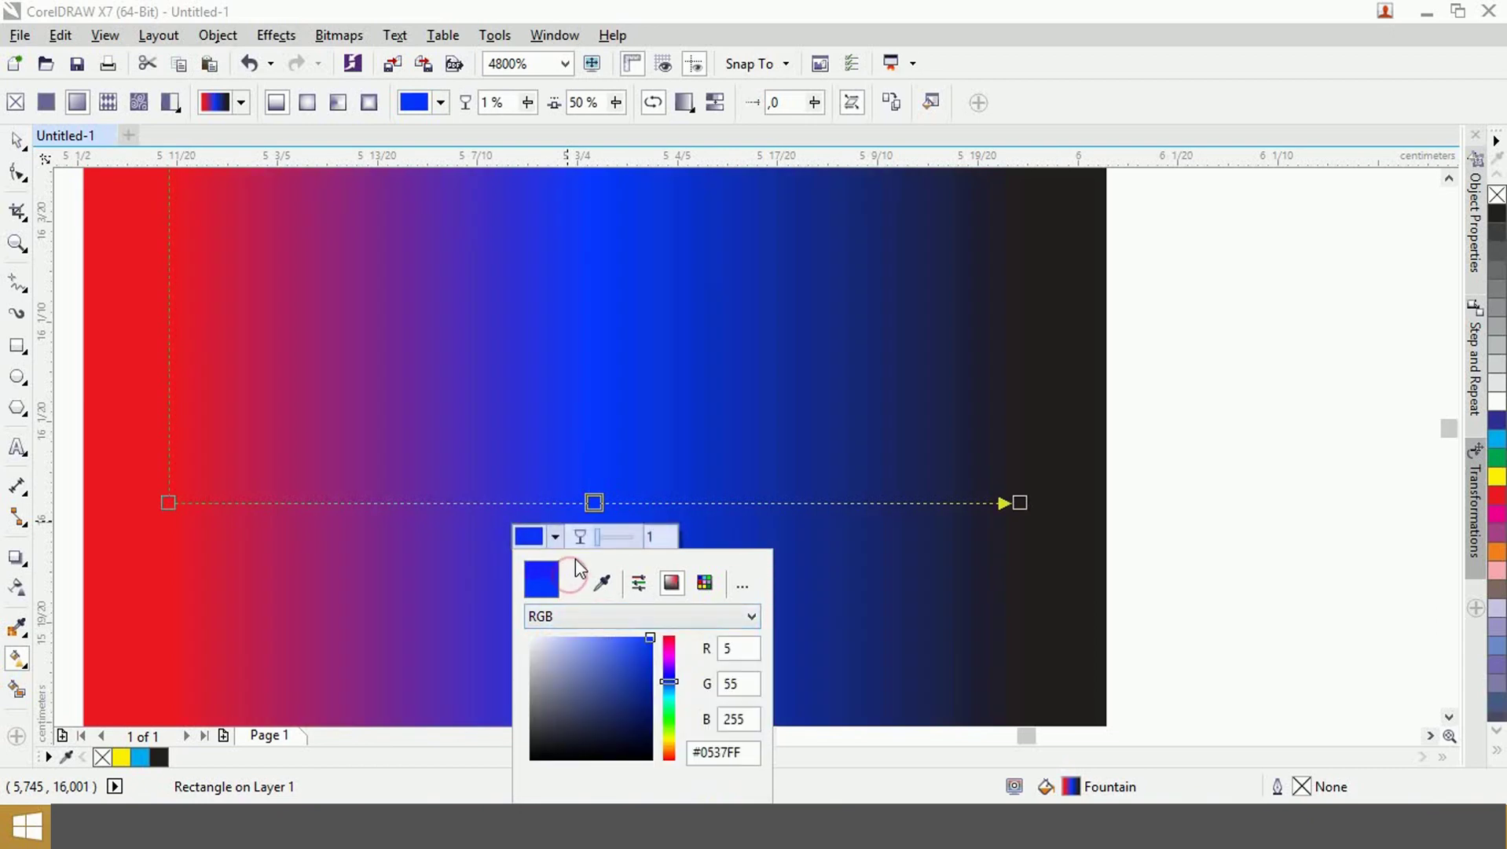
- Sample grey #808080 from the screen for the middle node with the eyedropper, and recolor the node red #F73E3E
click(611, 583)
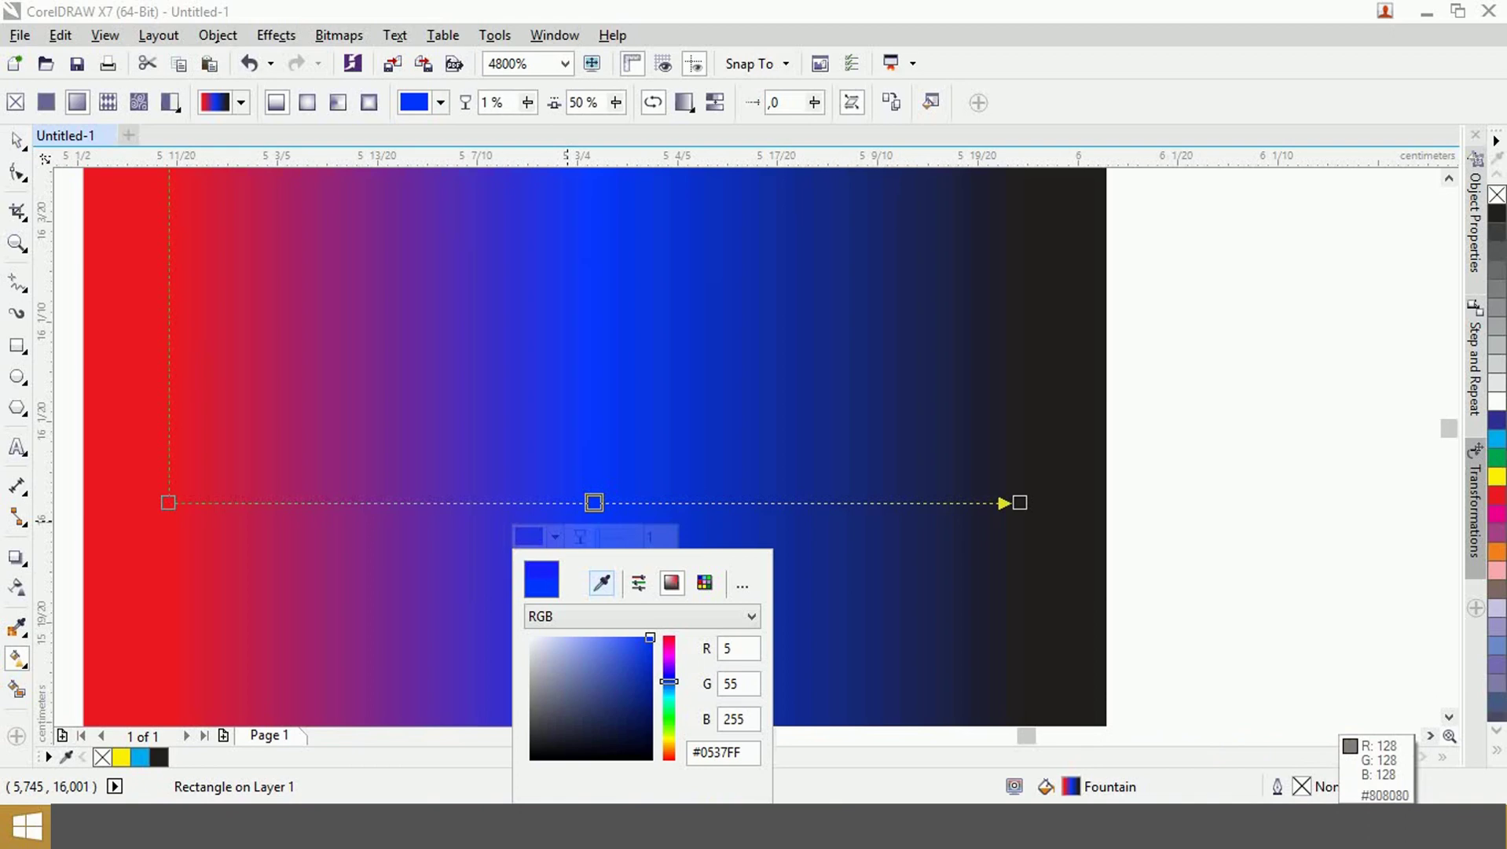
click(1336, 733)
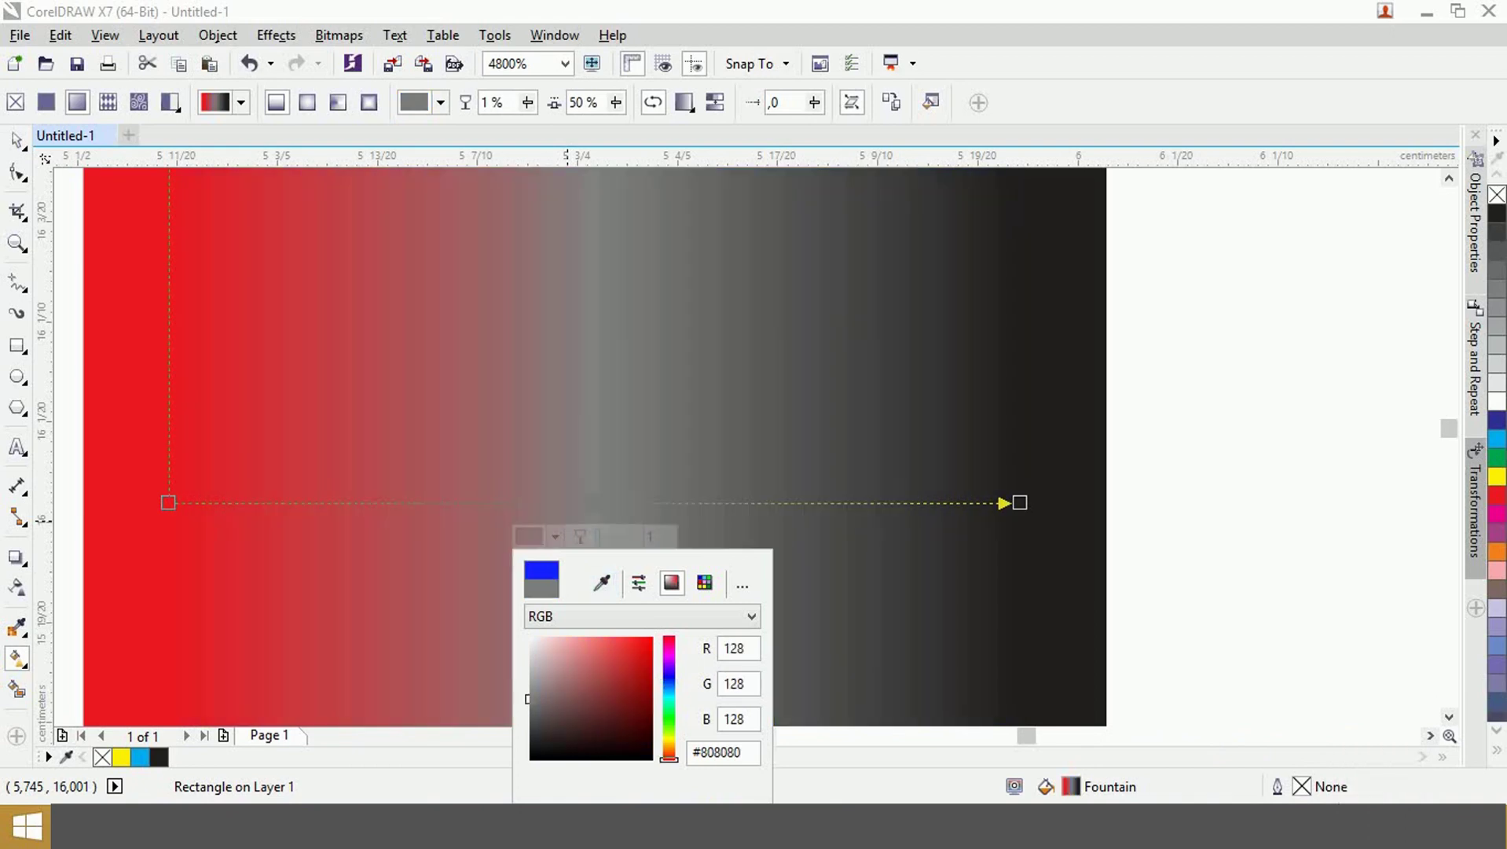
click(621, 641)
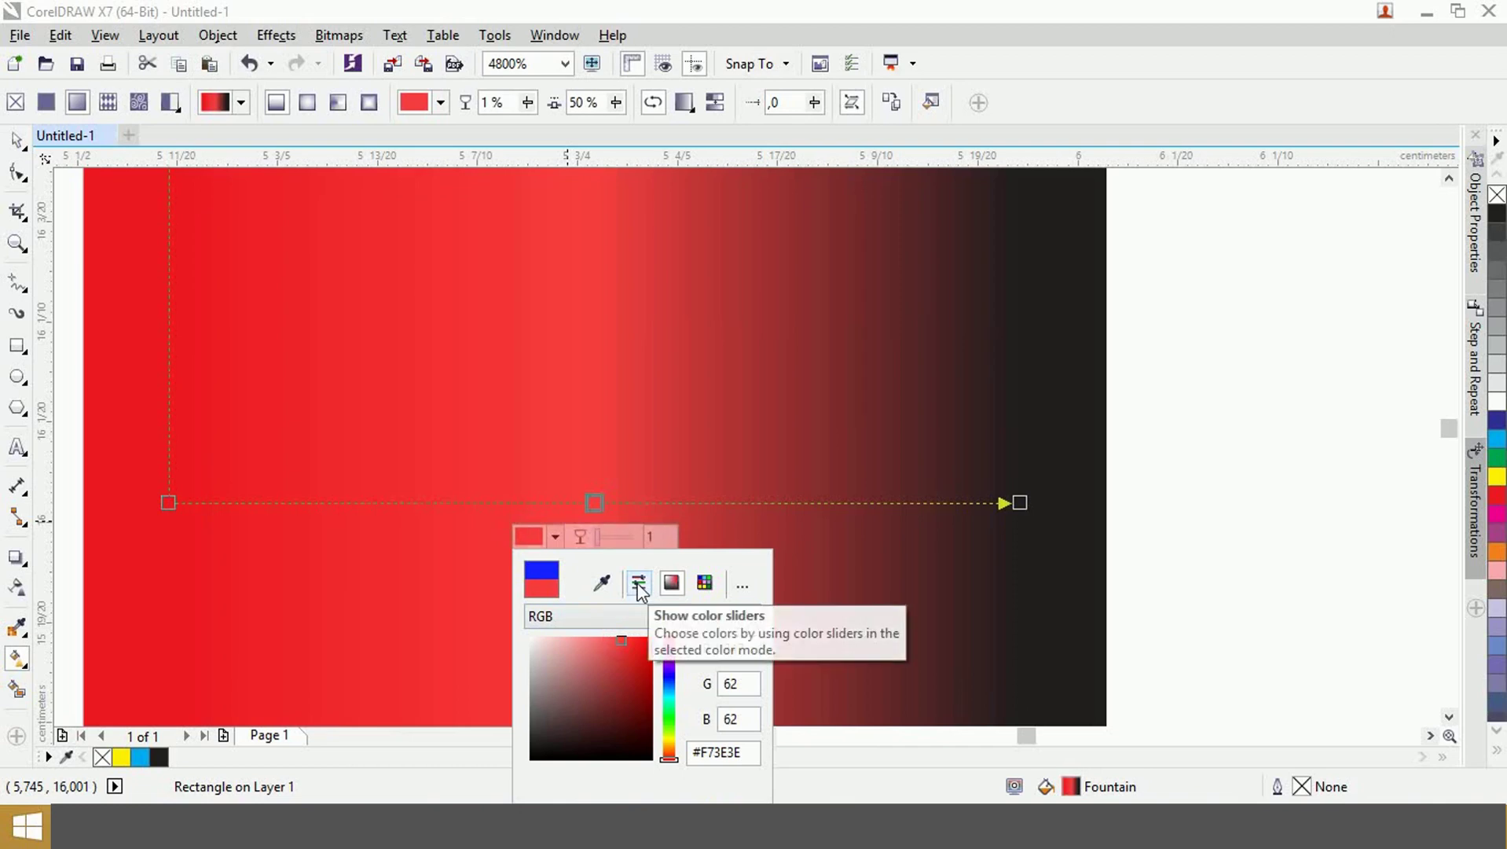
- Set the middle node's color to R 238, G 52, B 88 using the RGB color sliders
click(639, 586)
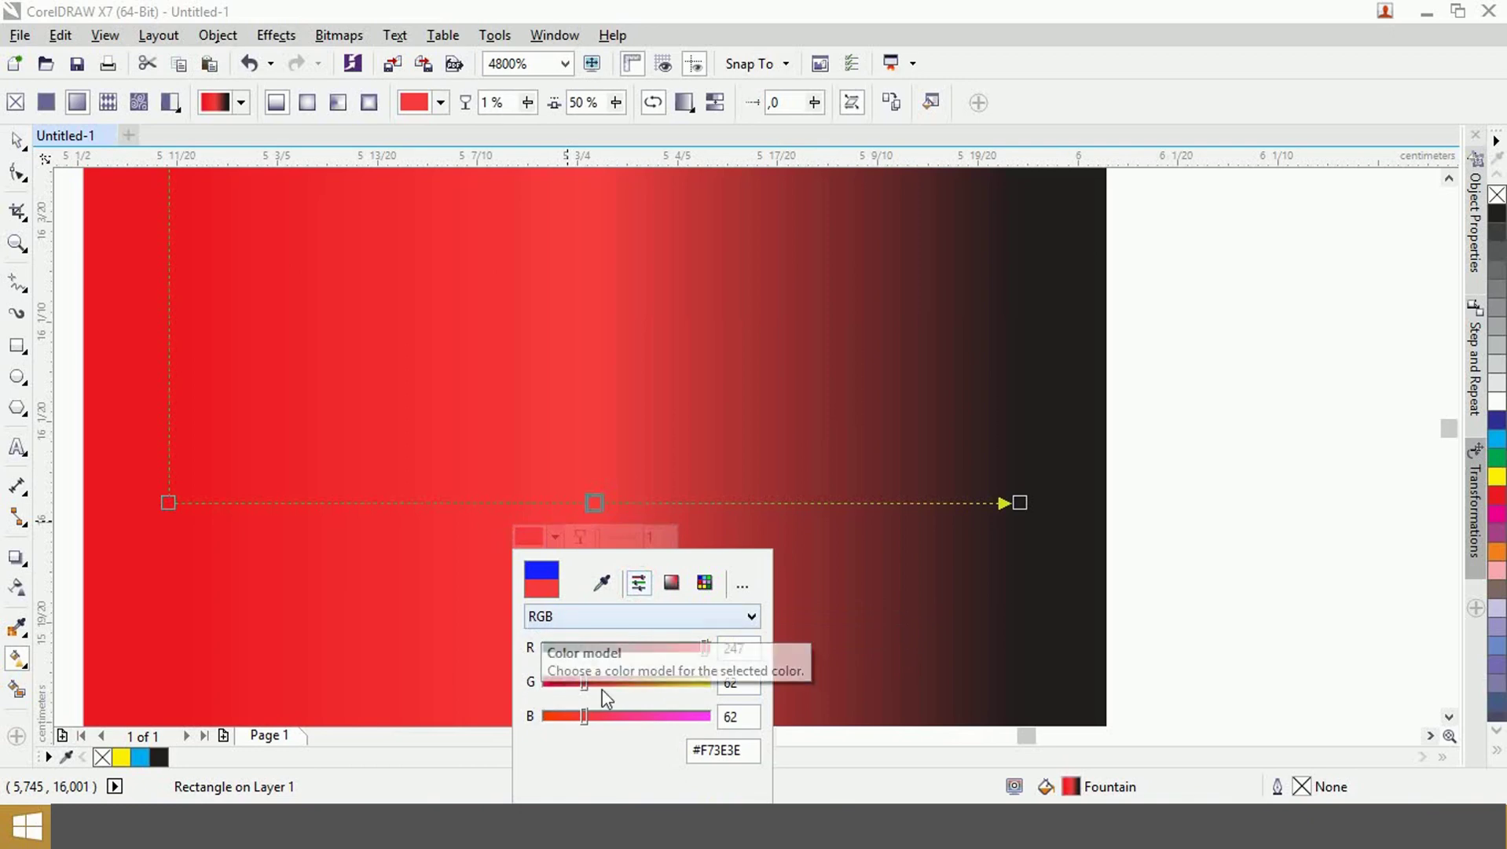
drag(585, 682, 601, 716)
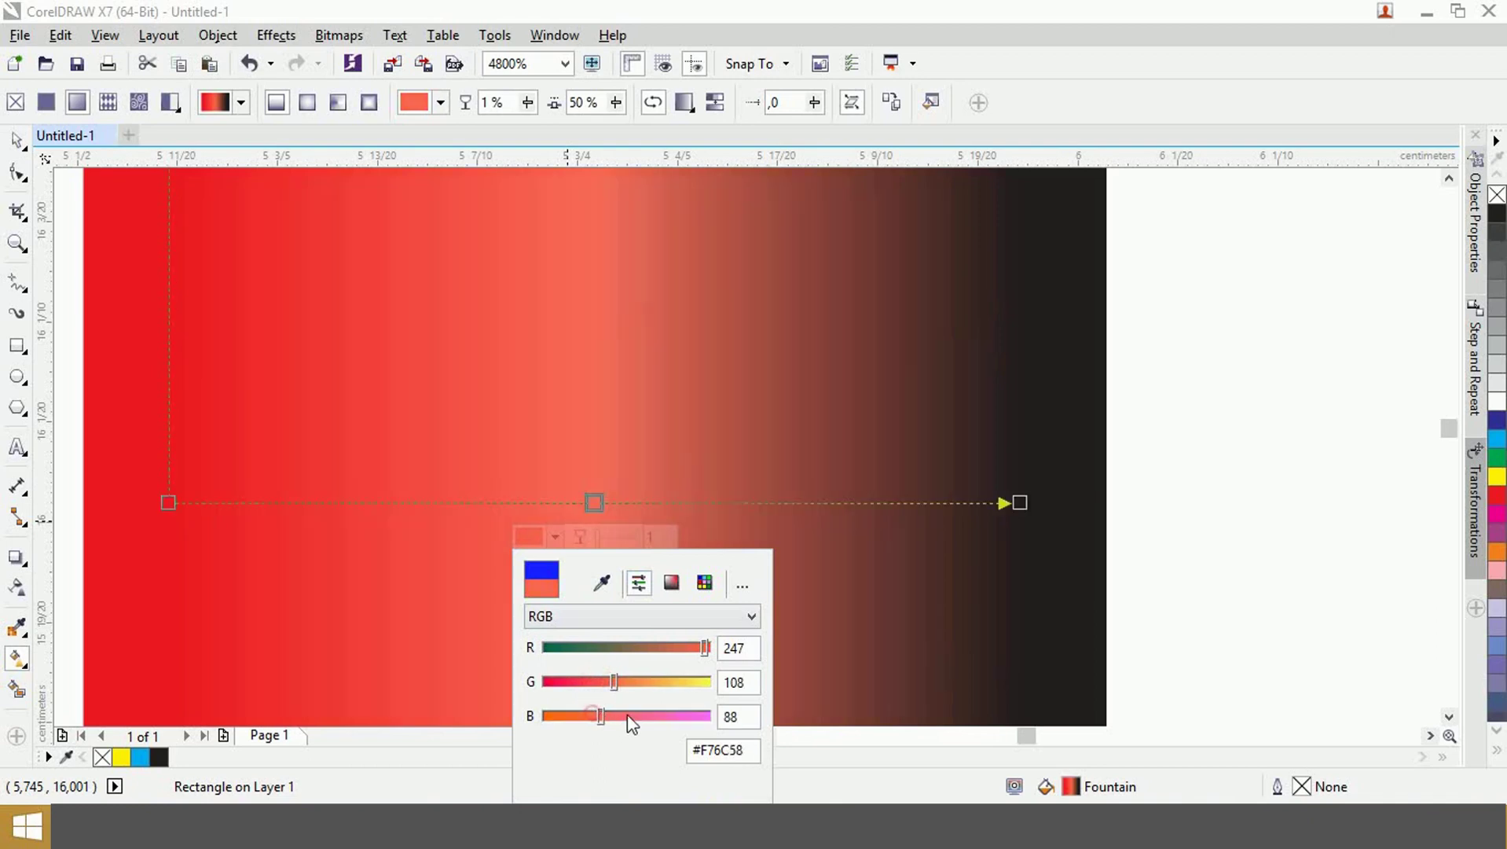
mouse_move(673, 647)
mouse_down()
mouse_move(594, 646)
mouse_move(699, 647)
mouse_up()
drag(602, 689, 578, 682)
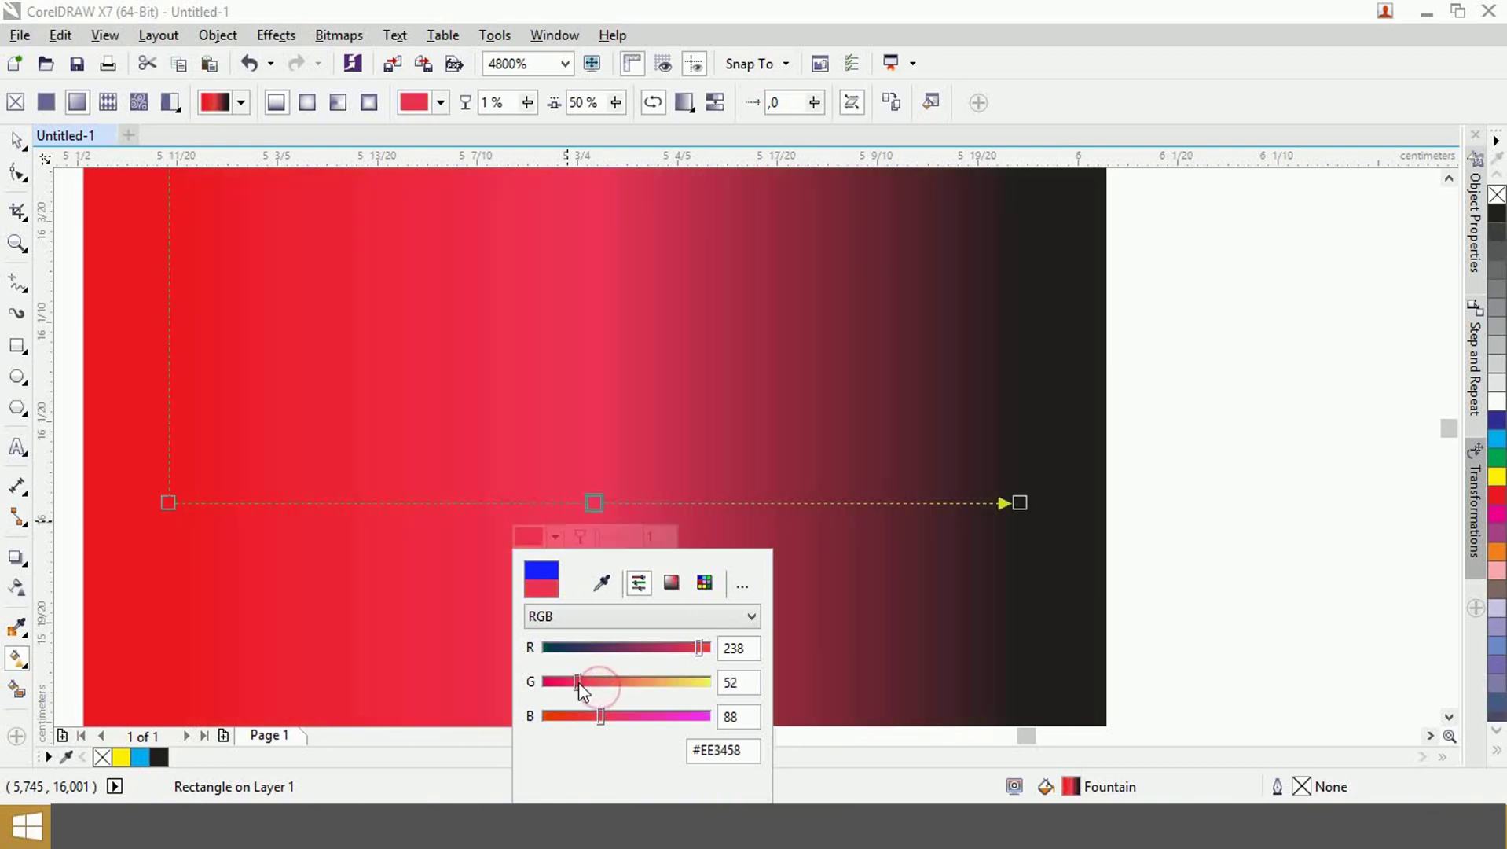
- Switch the color picker to the PANTONE solid coated palette and apply a crimson swatch to the middle node
click(673, 583)
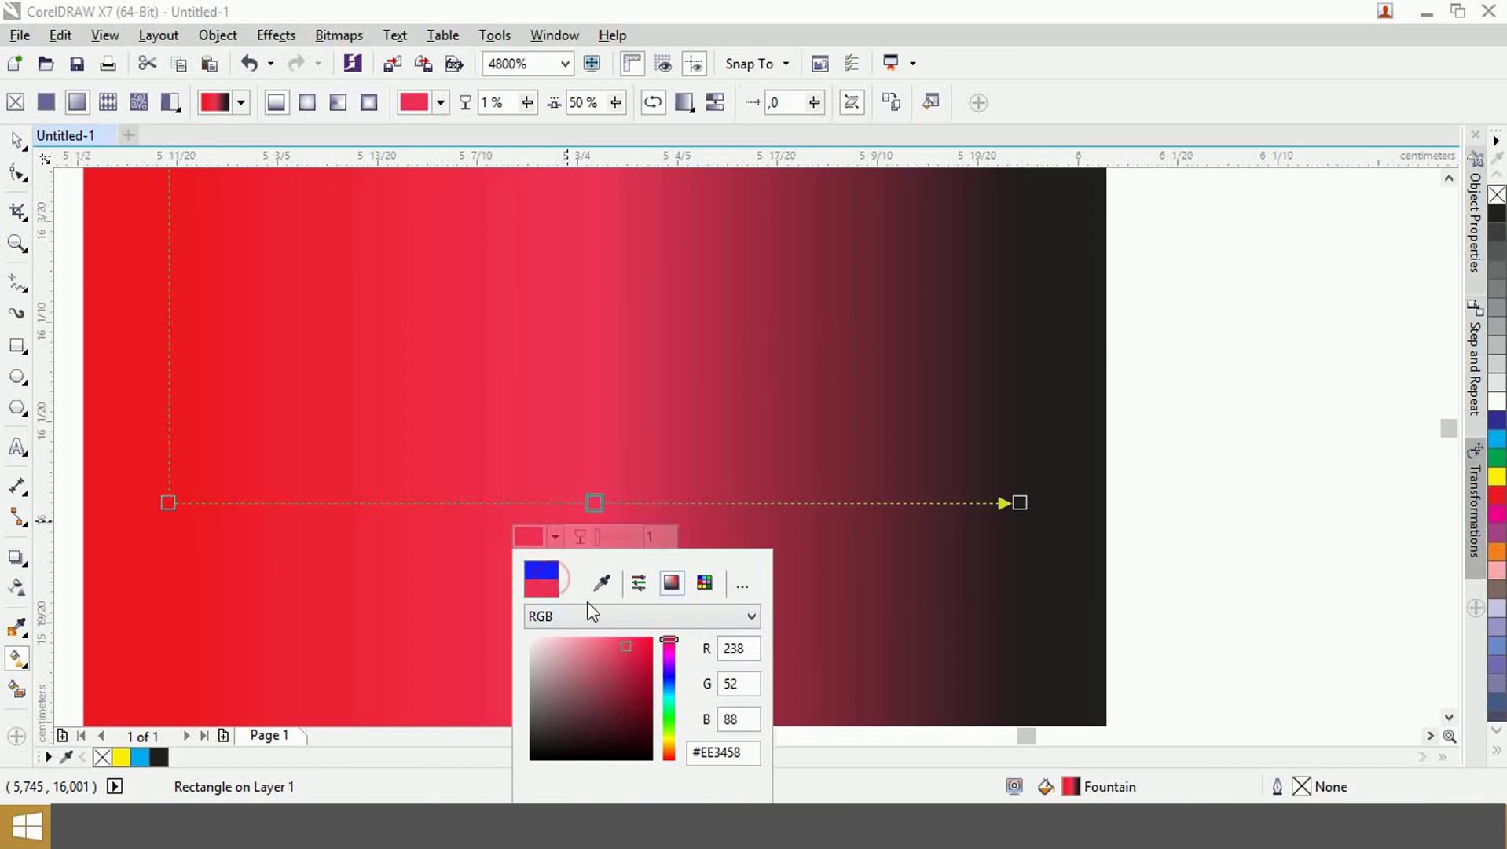
click(704, 583)
click(603, 680)
click(602, 680)
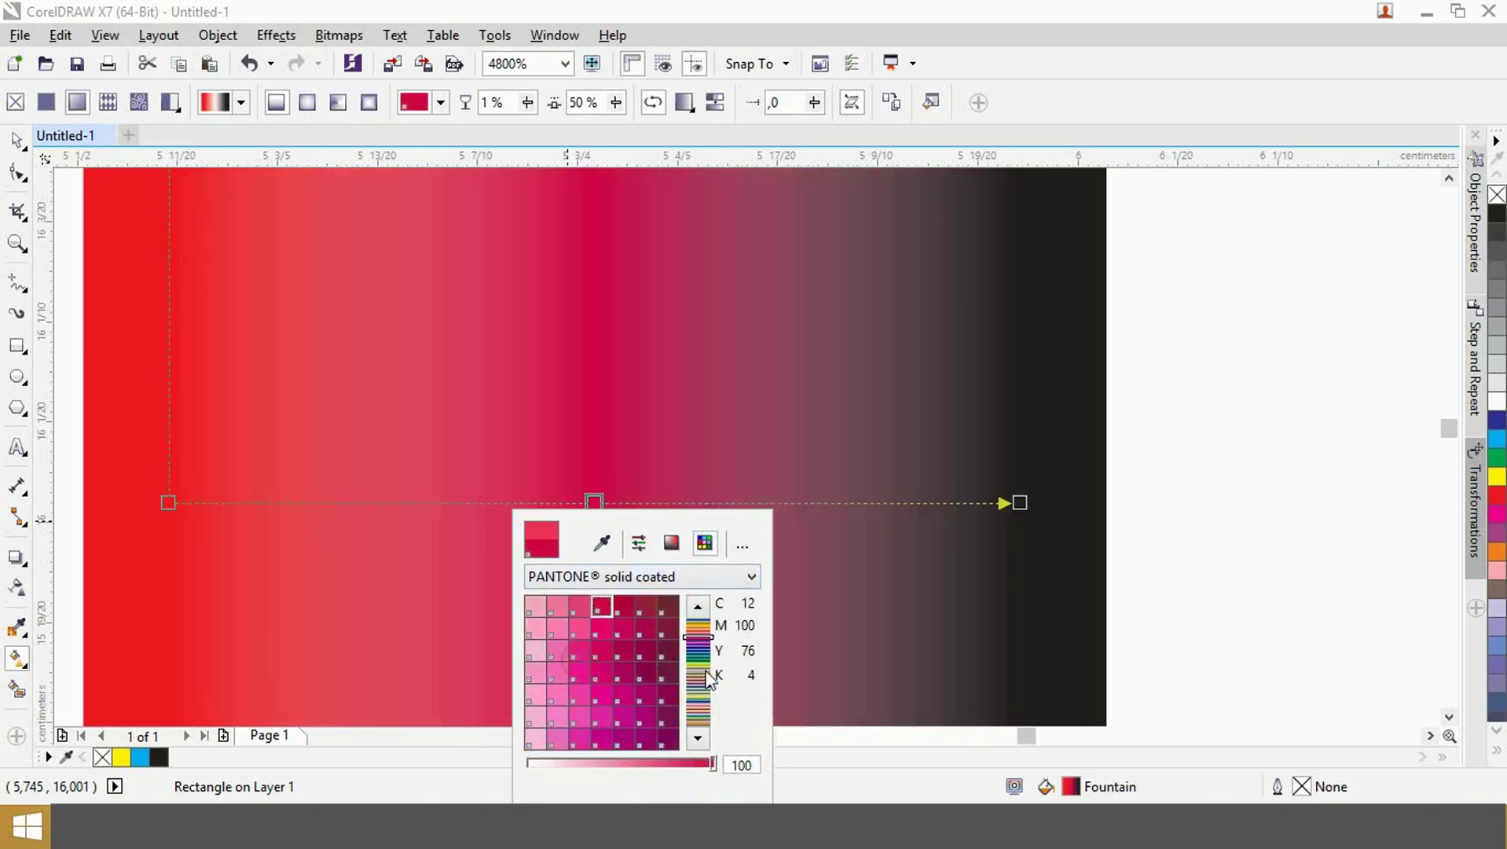
- Apply the dark blue PANTONE solid coated swatch with C 100, M 88, Y 33, K 24 to the middle node
click(698, 669)
click(699, 680)
click(702, 662)
click(699, 649)
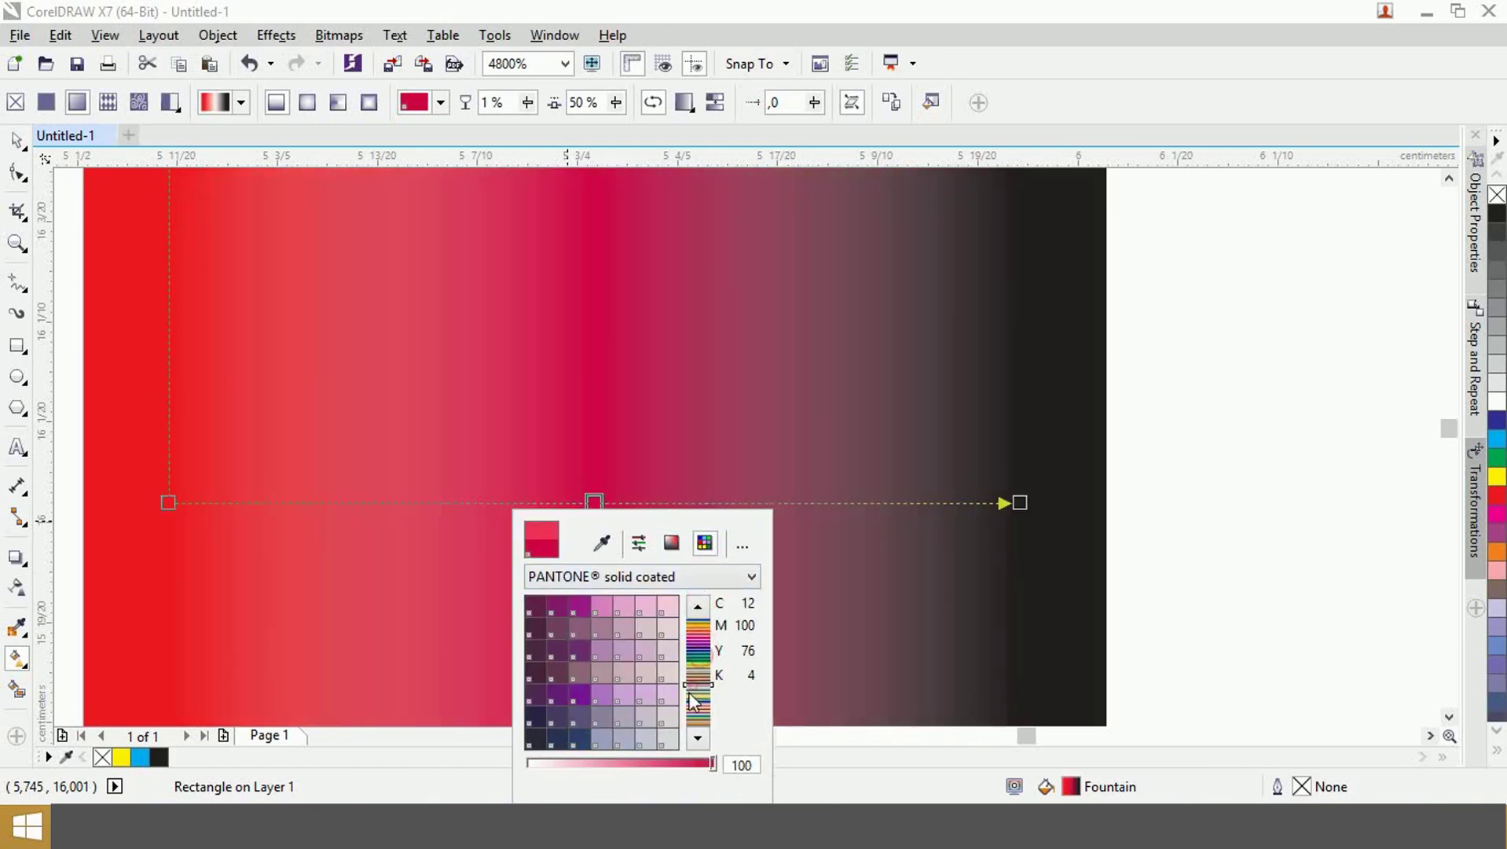
click(615, 648)
click(574, 633)
click(579, 606)
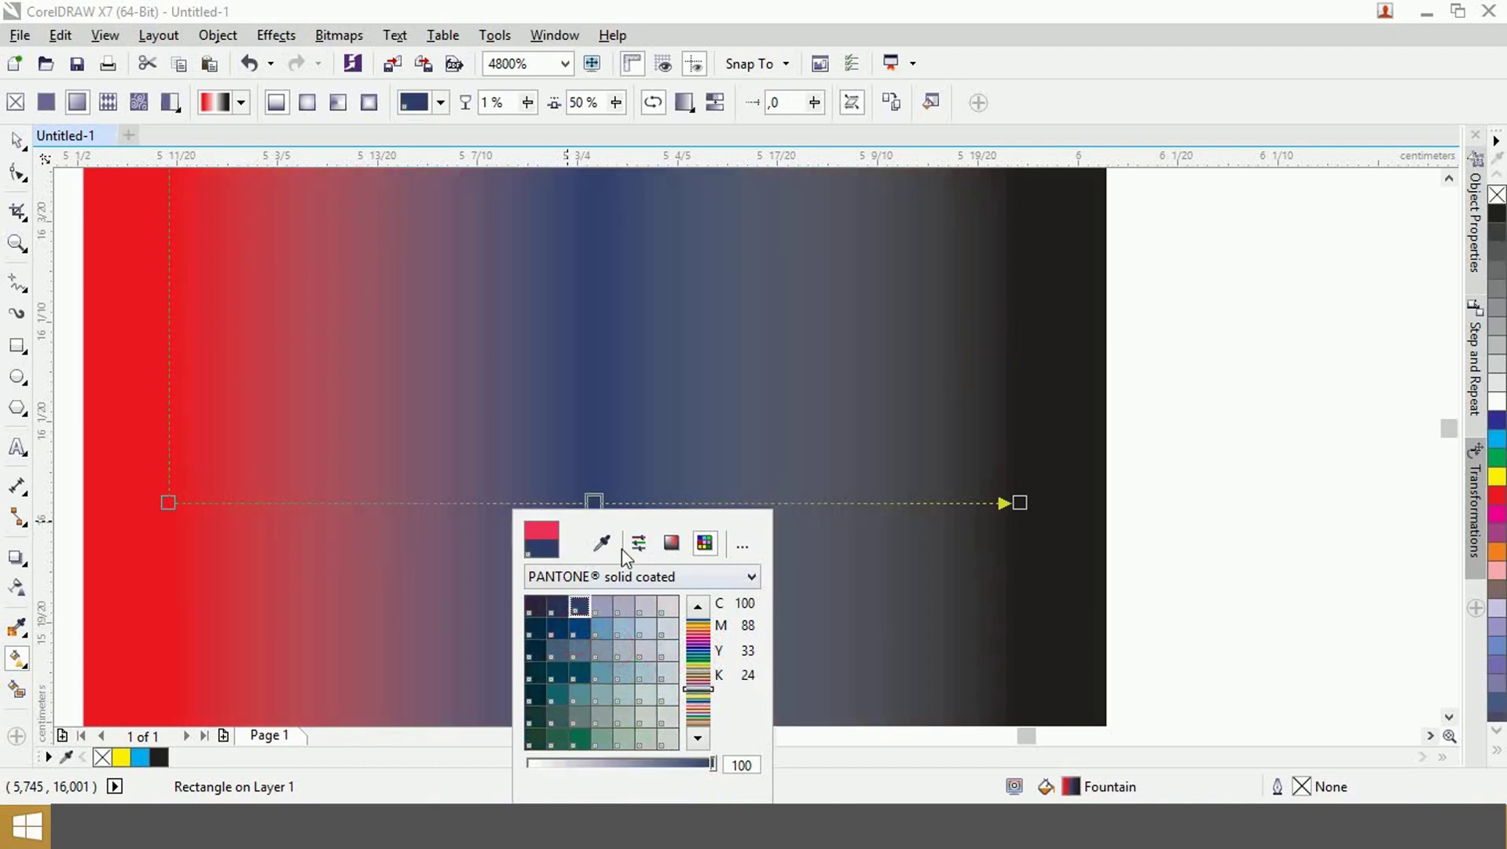
click(876, 652)
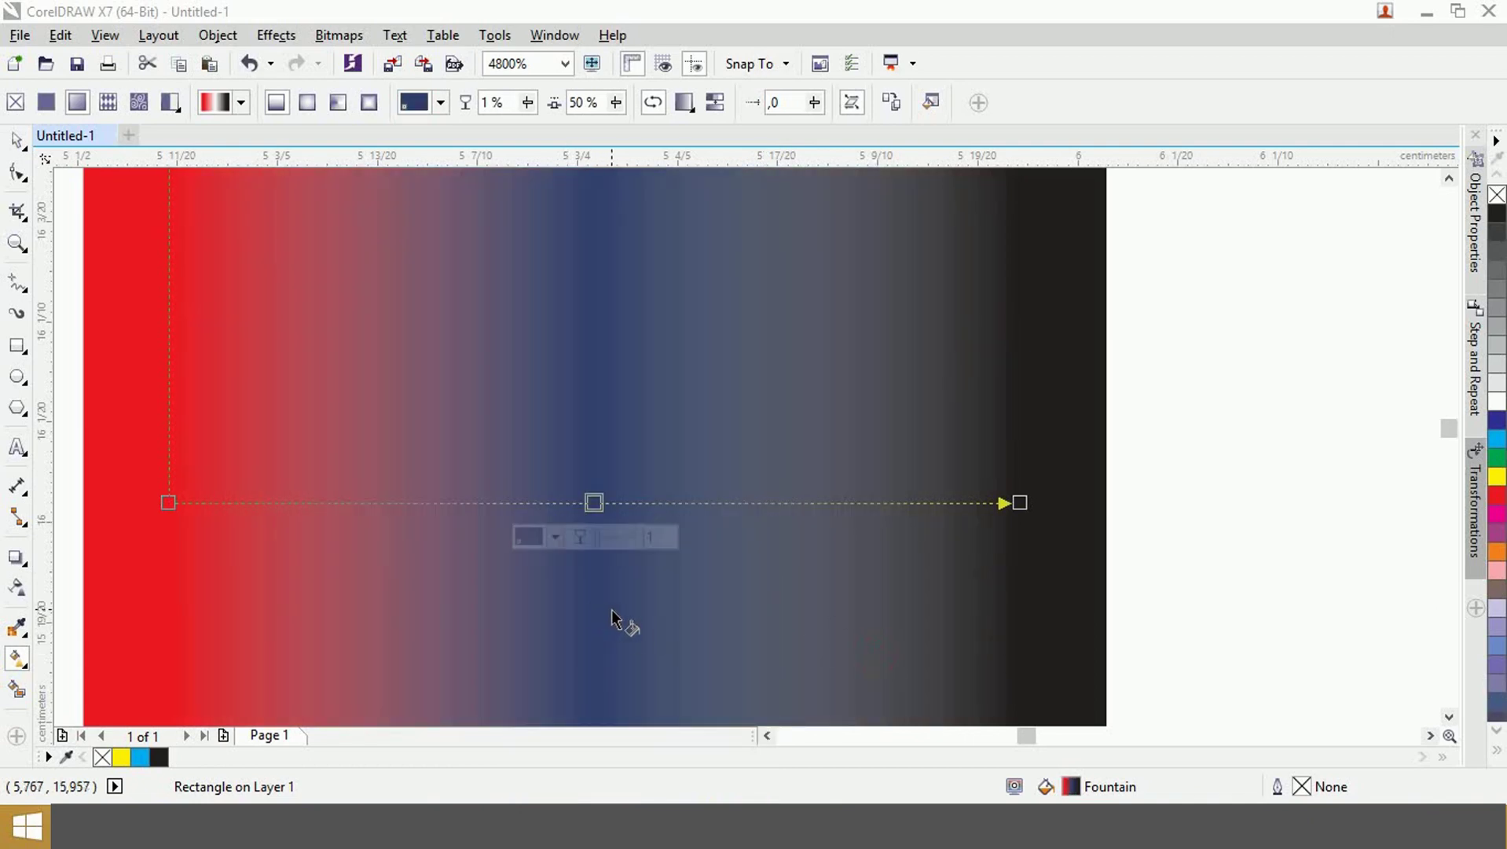
- Select the whole gradient rectangle with the Pick tool and delete it
click(1137, 477)
scroll(908, 511, down, 2)
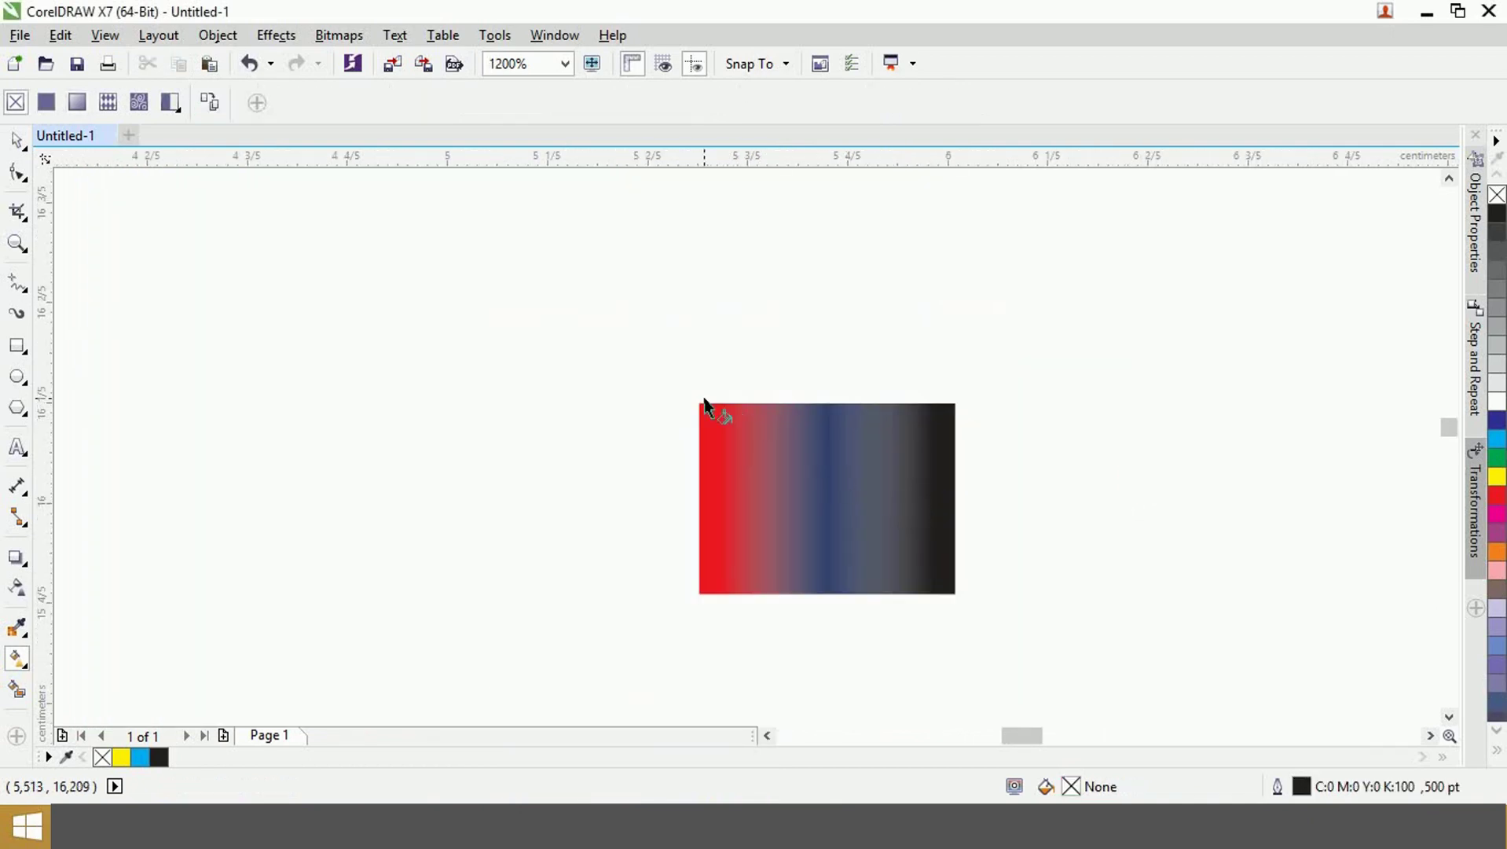
click(17, 139)
drag(462, 313, 1060, 649)
key(Delete)
- Draw a tall, narrow rectangle about 0.78 cm wide and 11.85 cm high on the page
scroll(936, 547, down, 2)
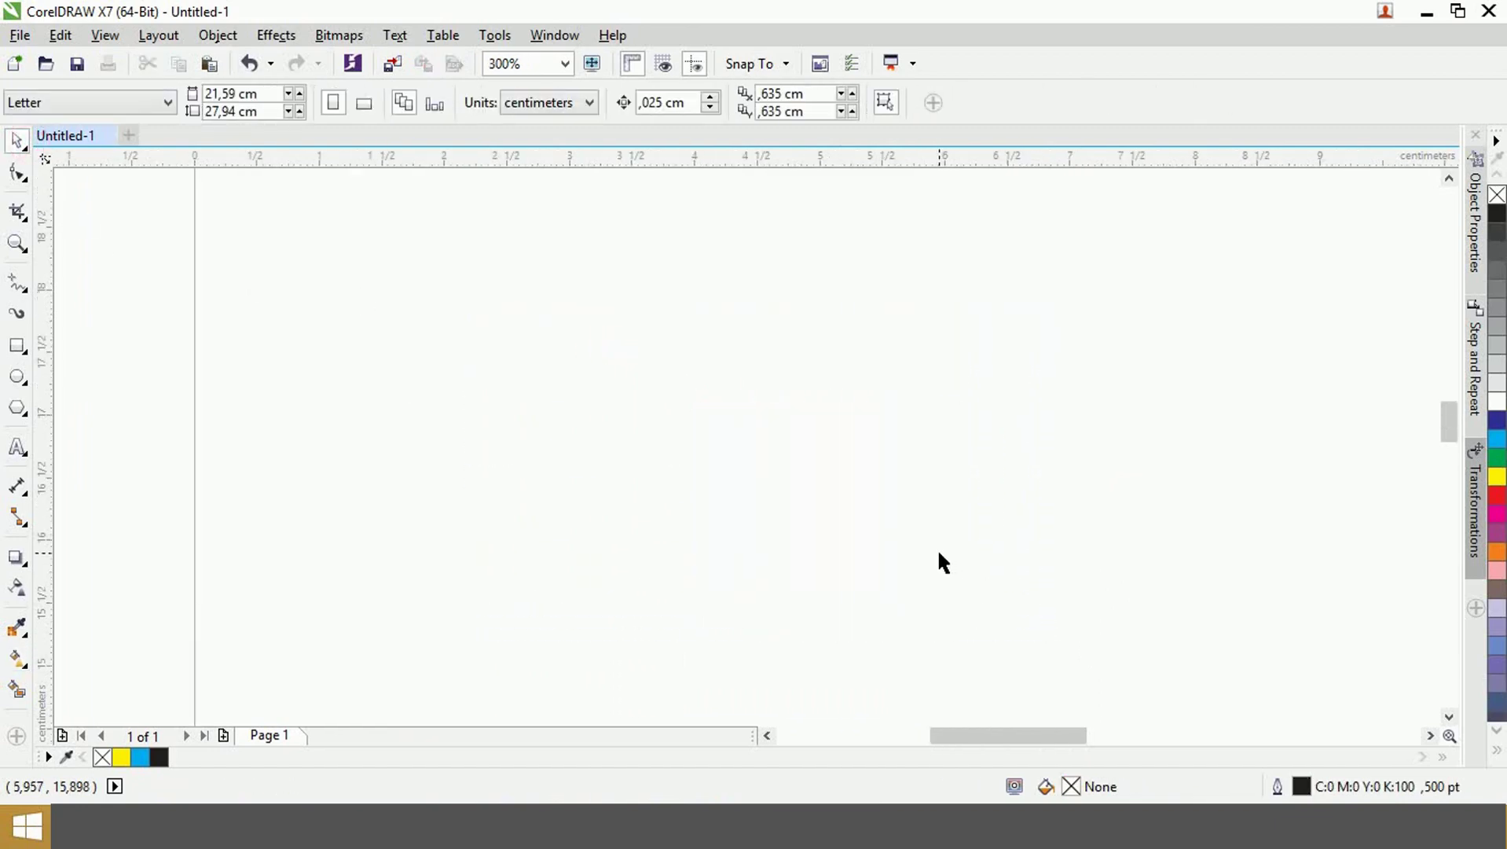
scroll(977, 555, down, 3)
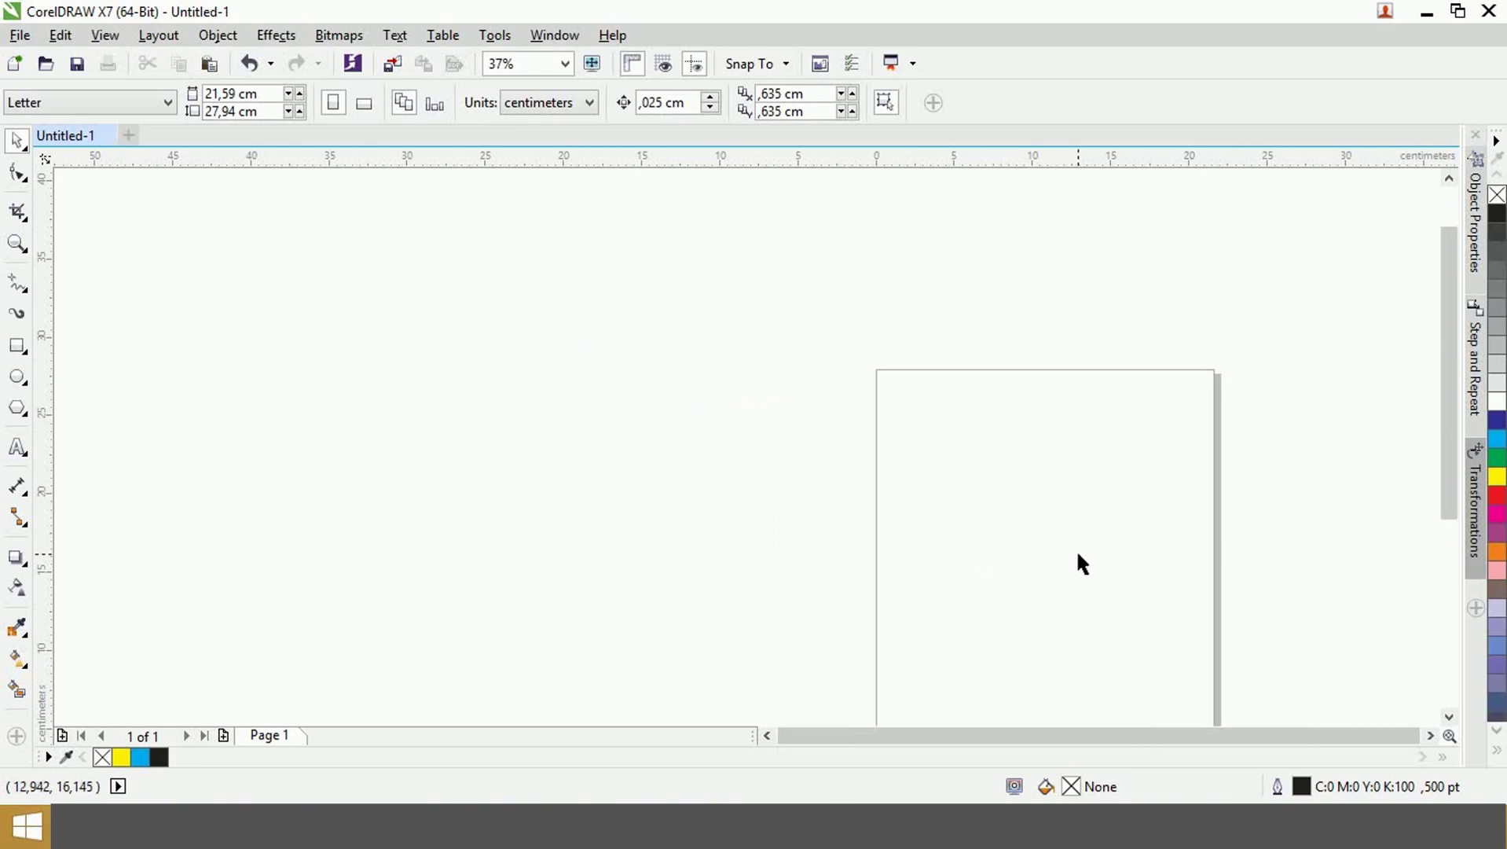
drag(1082, 563, 767, 407)
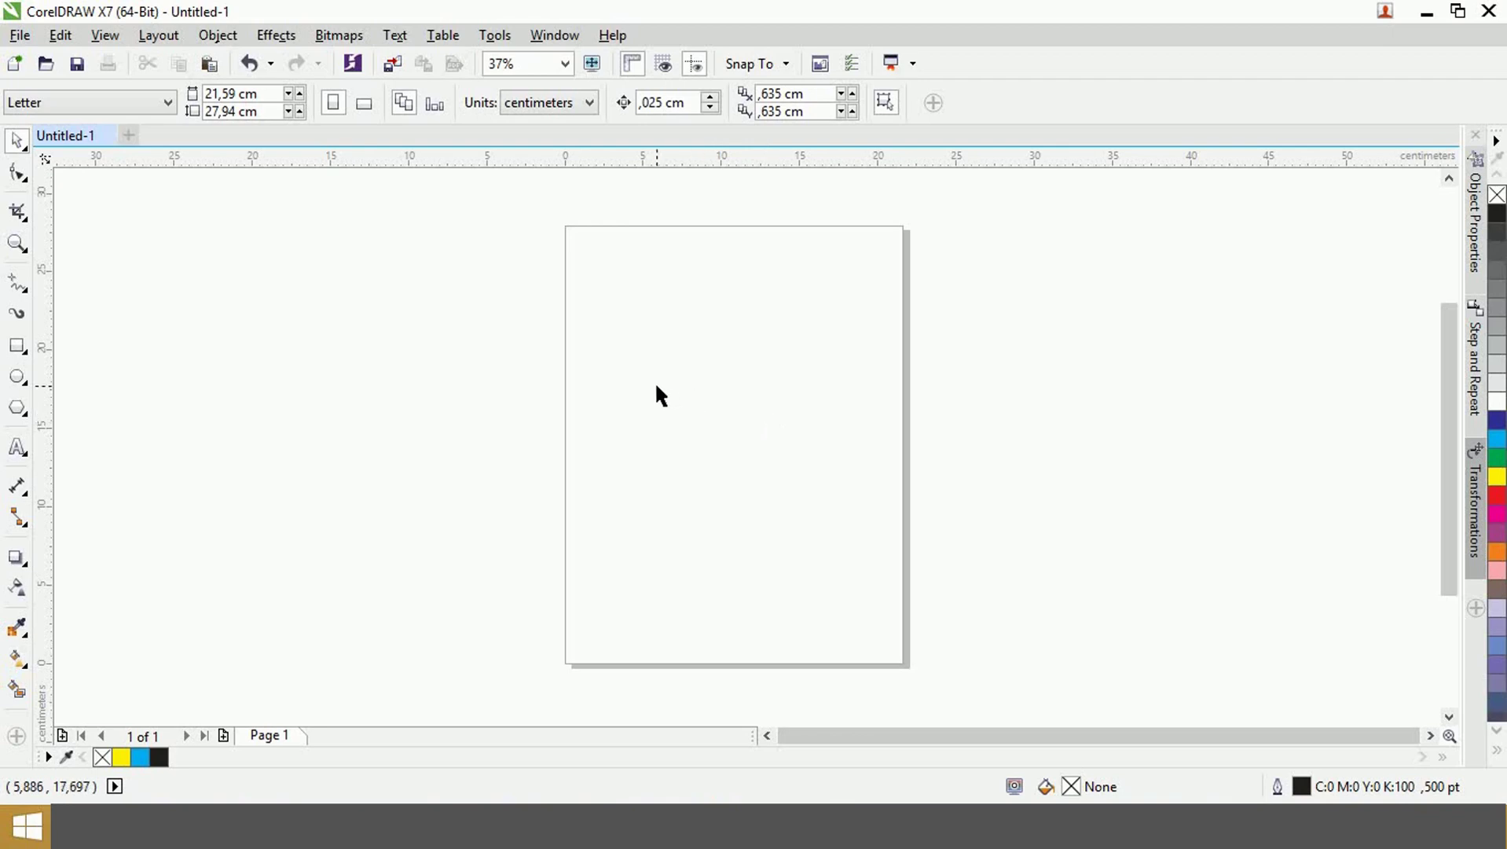
scroll(656, 385, up, 1)
scroll(656, 386, down, 1)
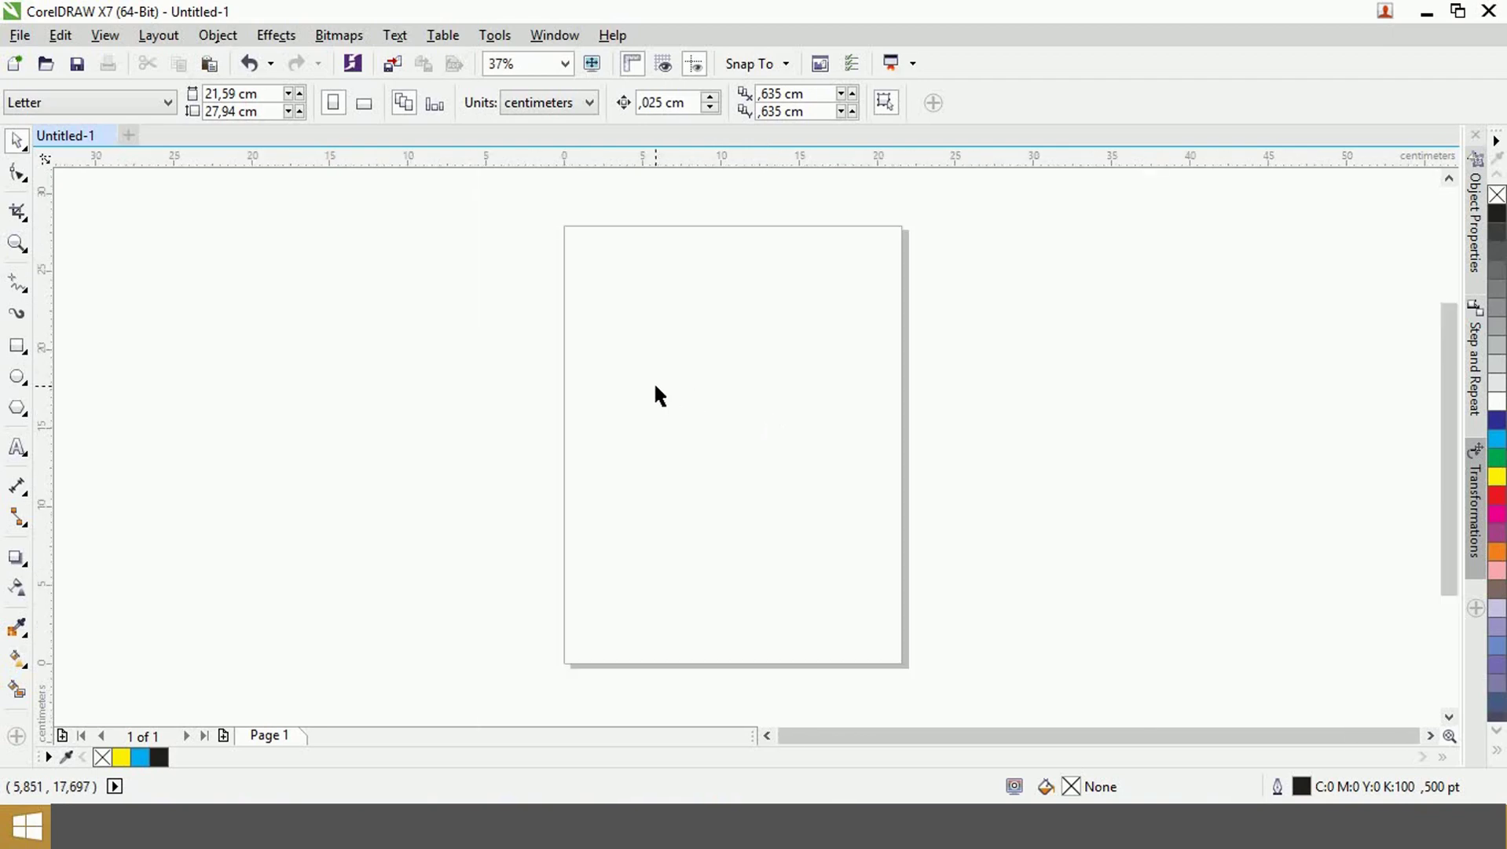
click(17, 346)
drag(615, 330, 627, 515)
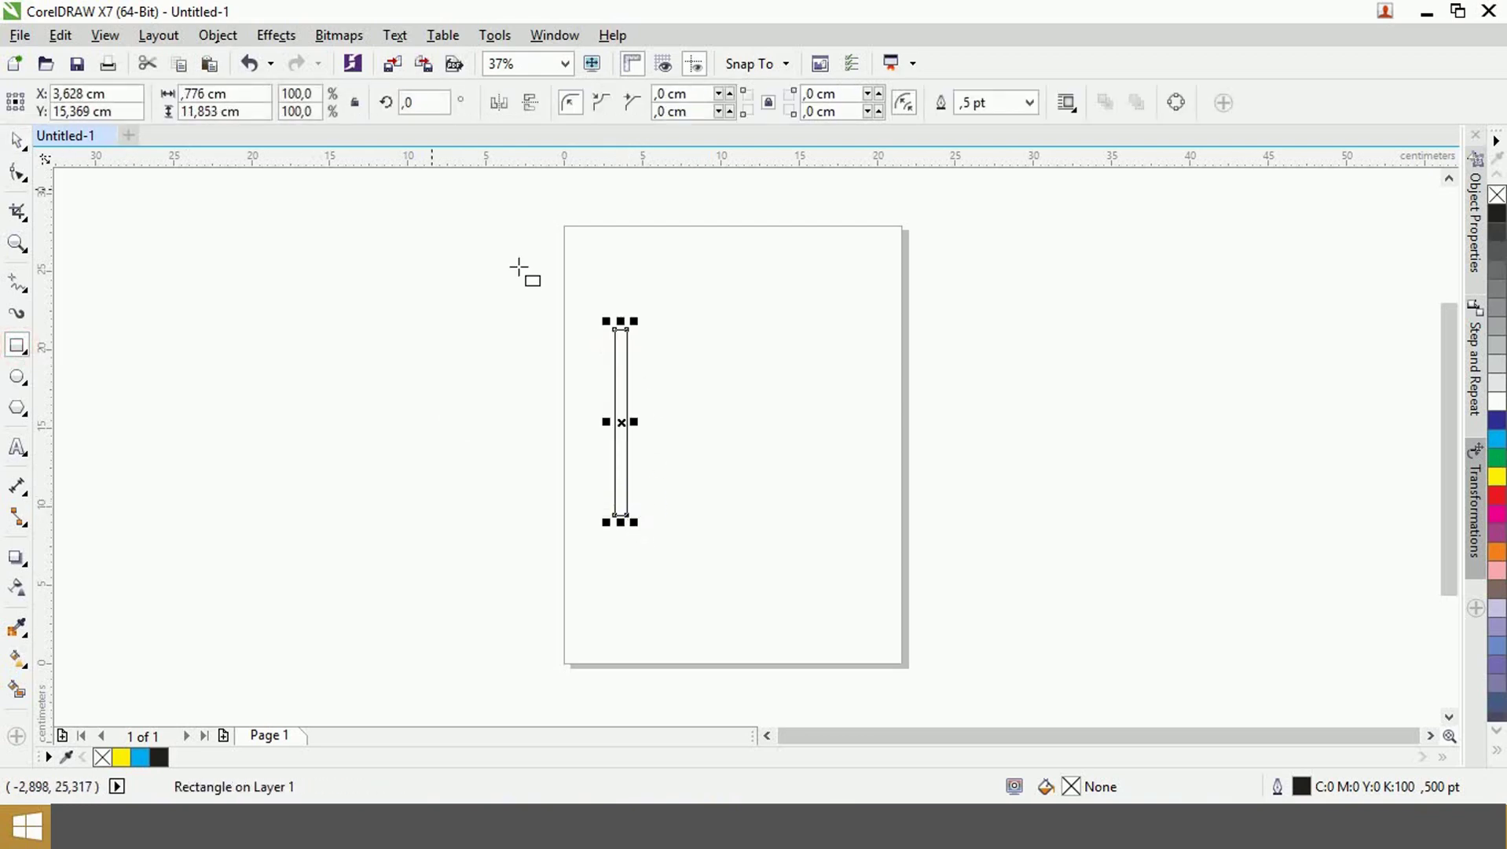
- Delete the narrow rectangle and draw a circle about 10.3 cm in diameter on the page
click(16, 141)
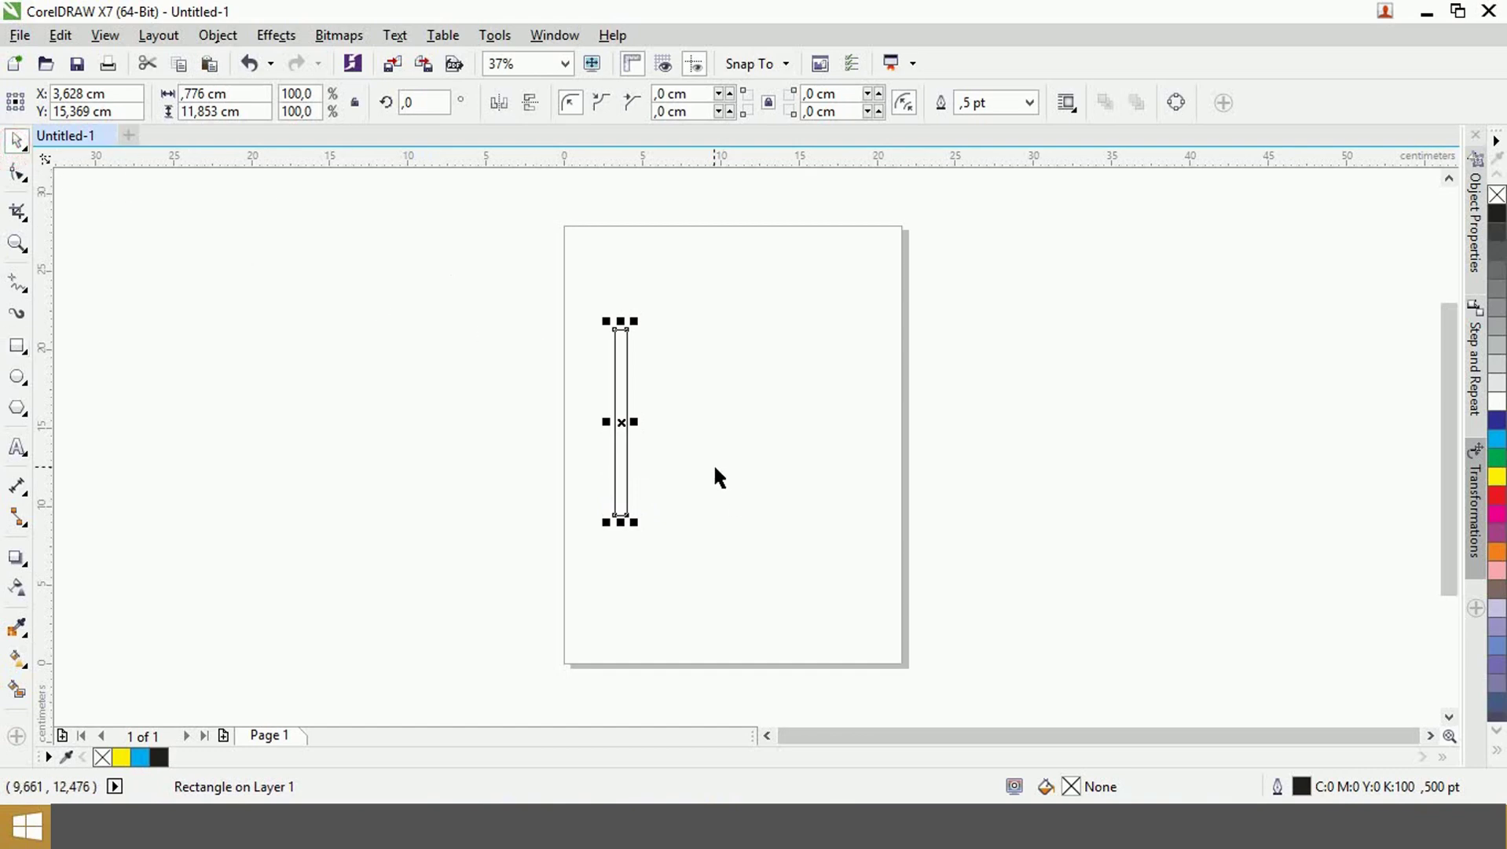
key(Delete)
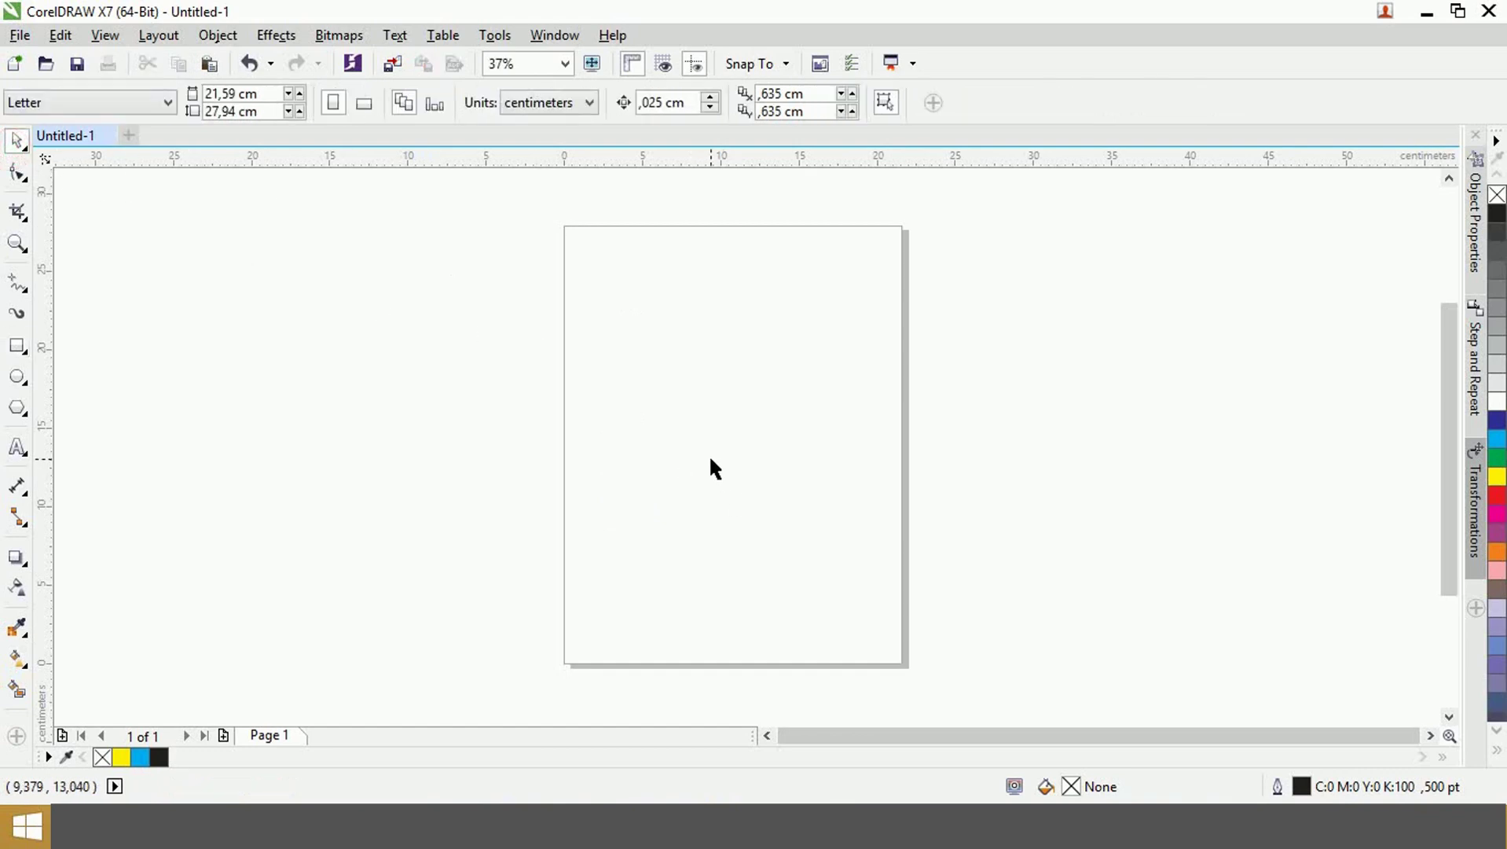
click(15, 380)
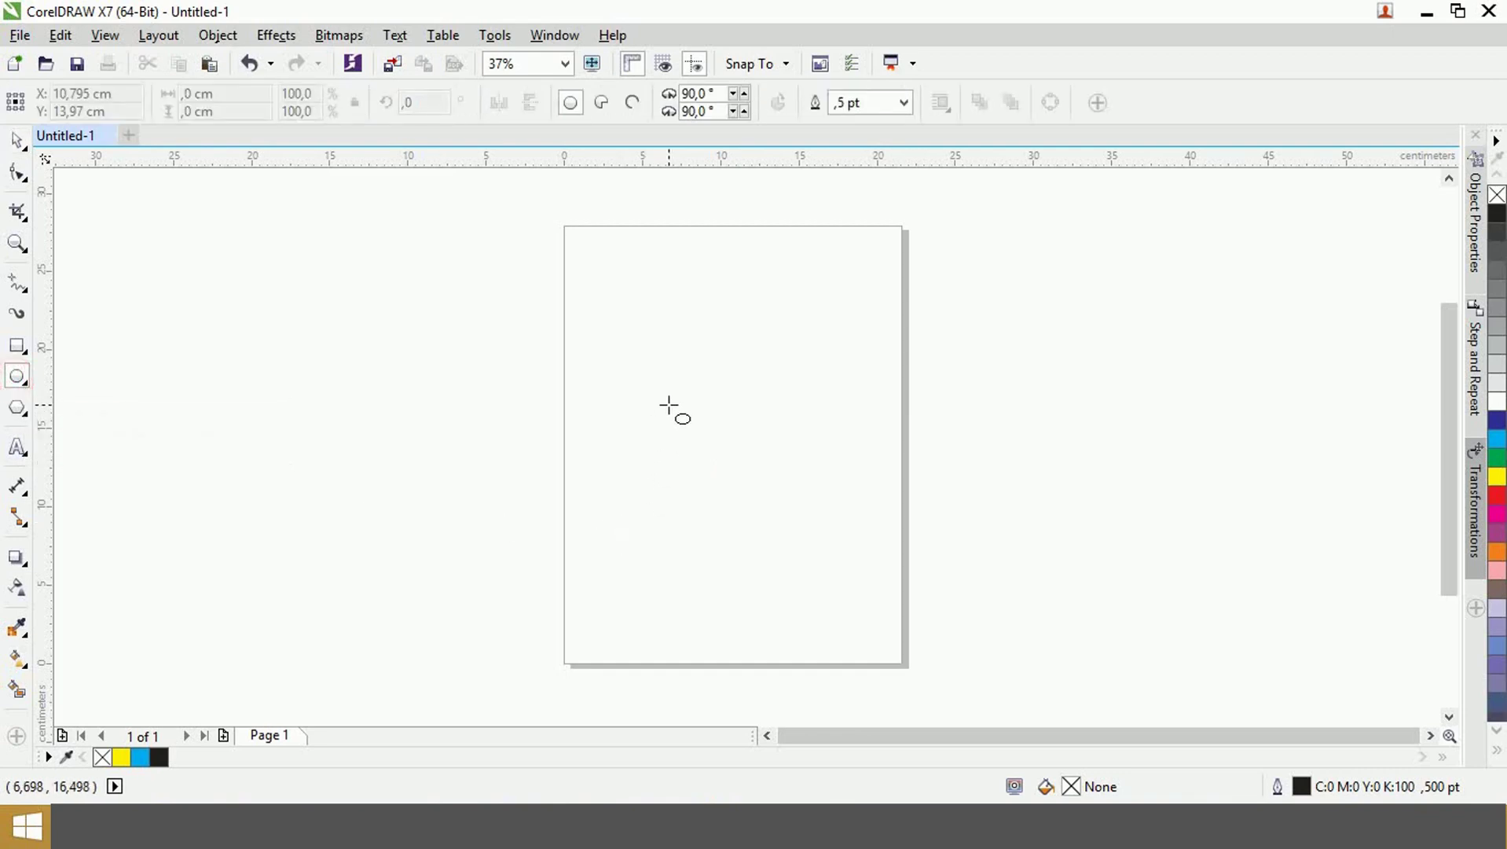
drag(668, 405, 743, 488)
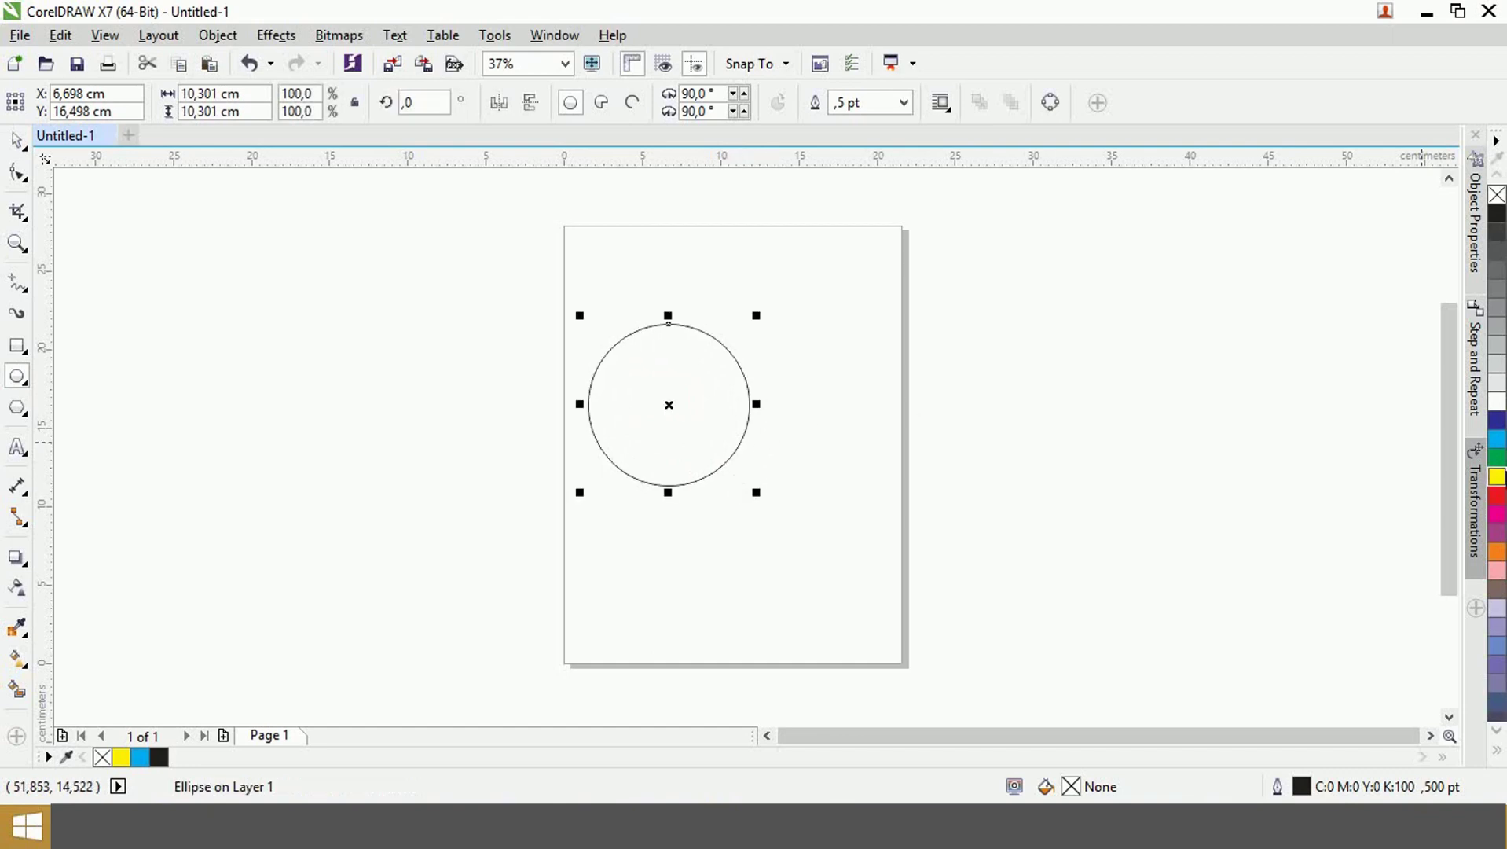
- Remove the circle's outline and give it a conical black-to-white fountain fill
right_click(1497, 195)
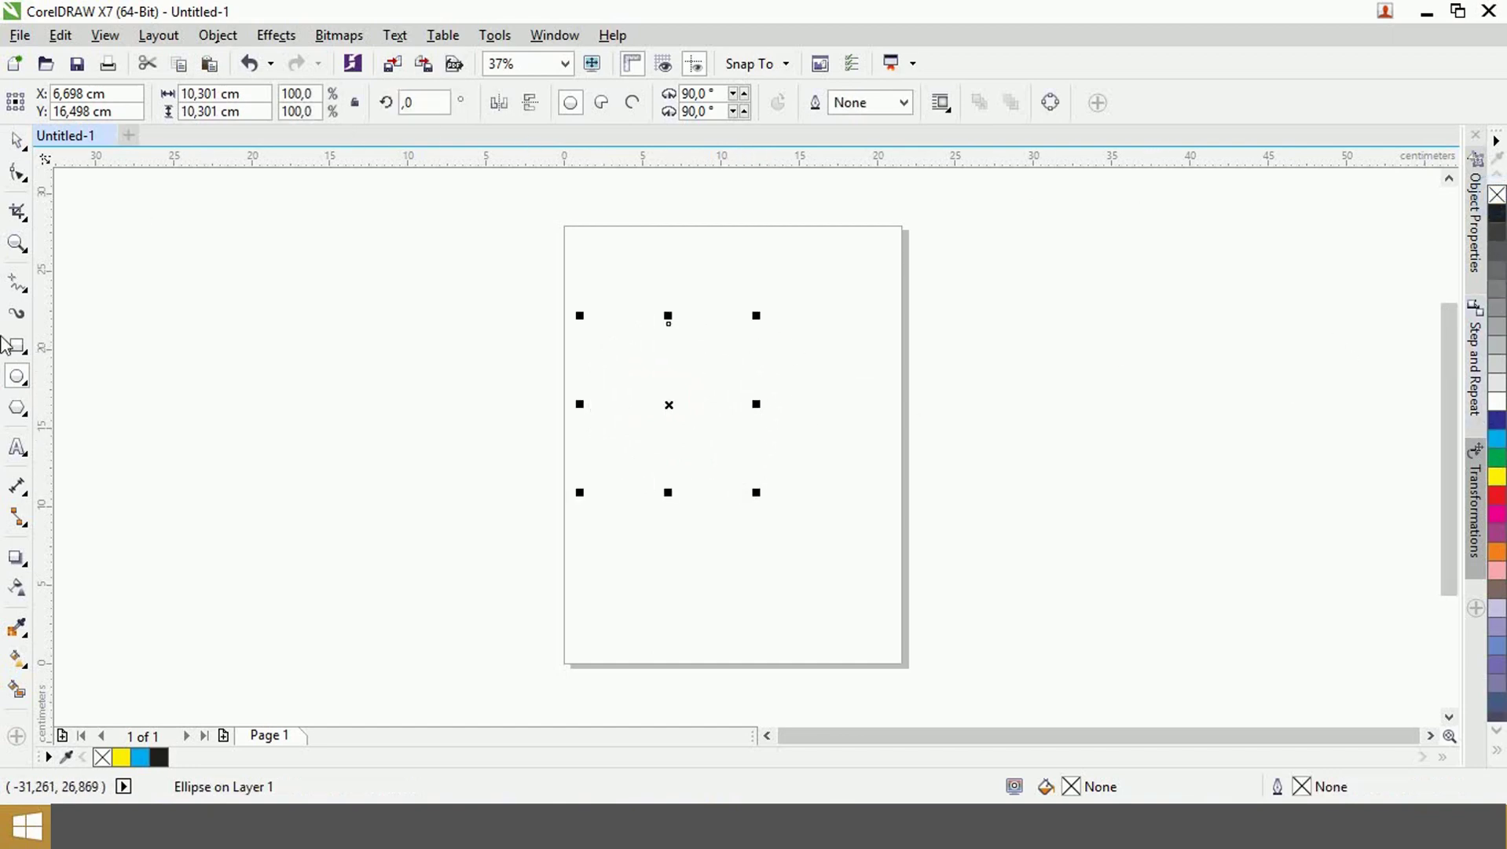
click(17, 662)
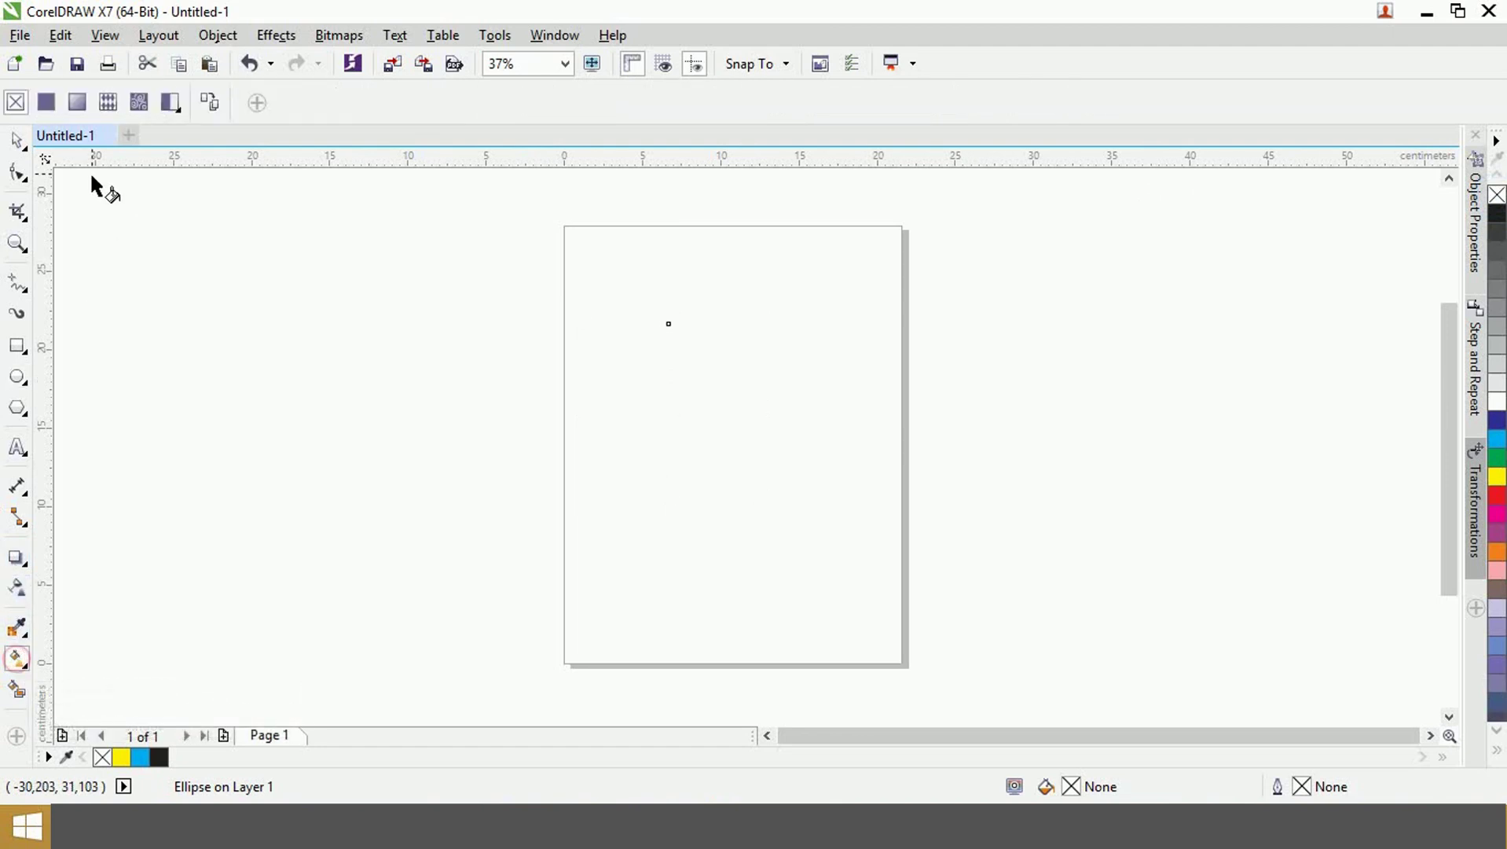
click(76, 102)
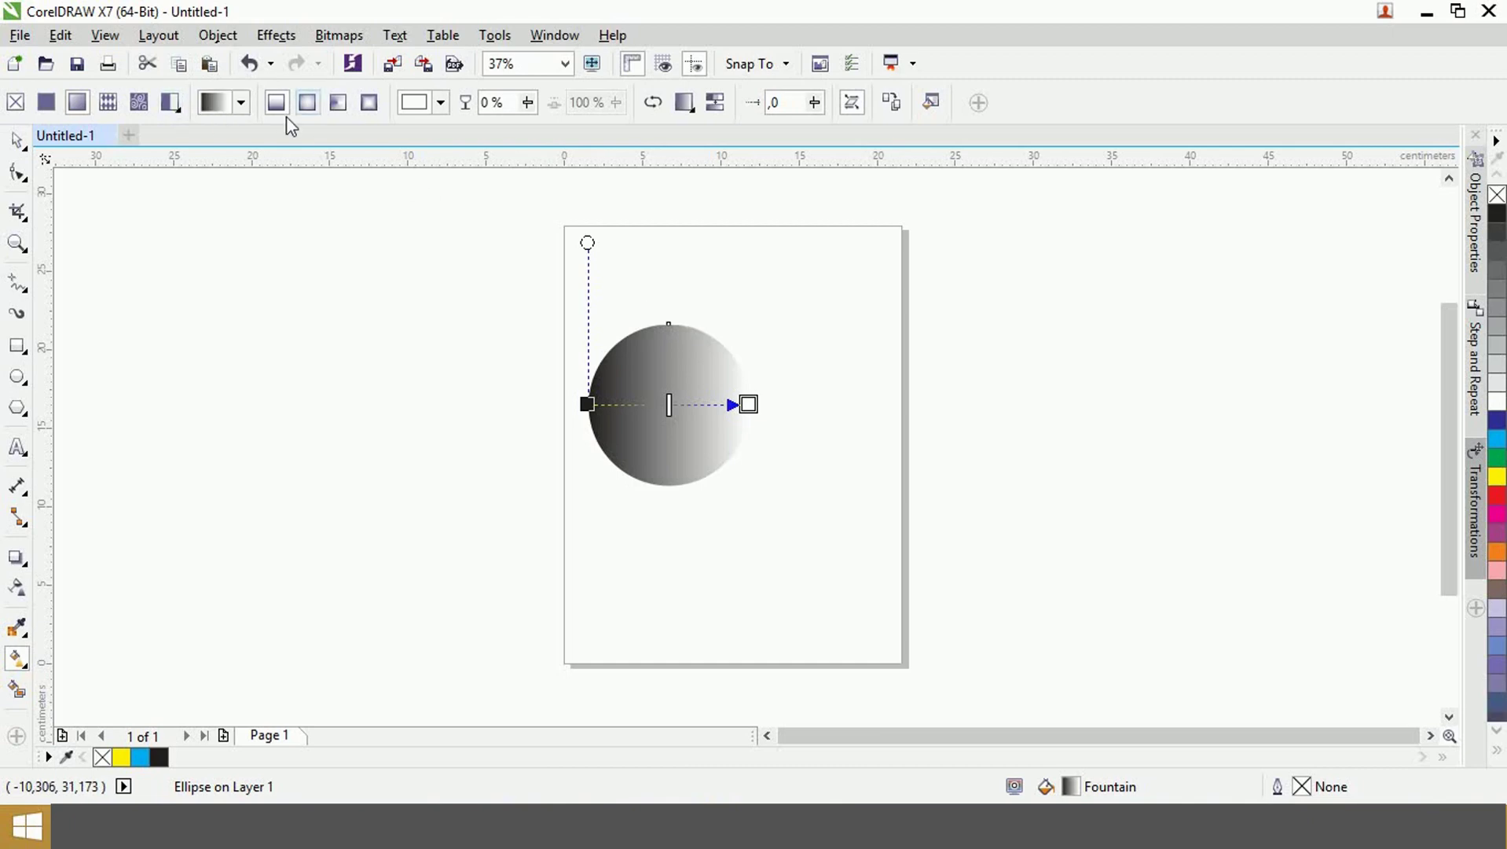
click(308, 103)
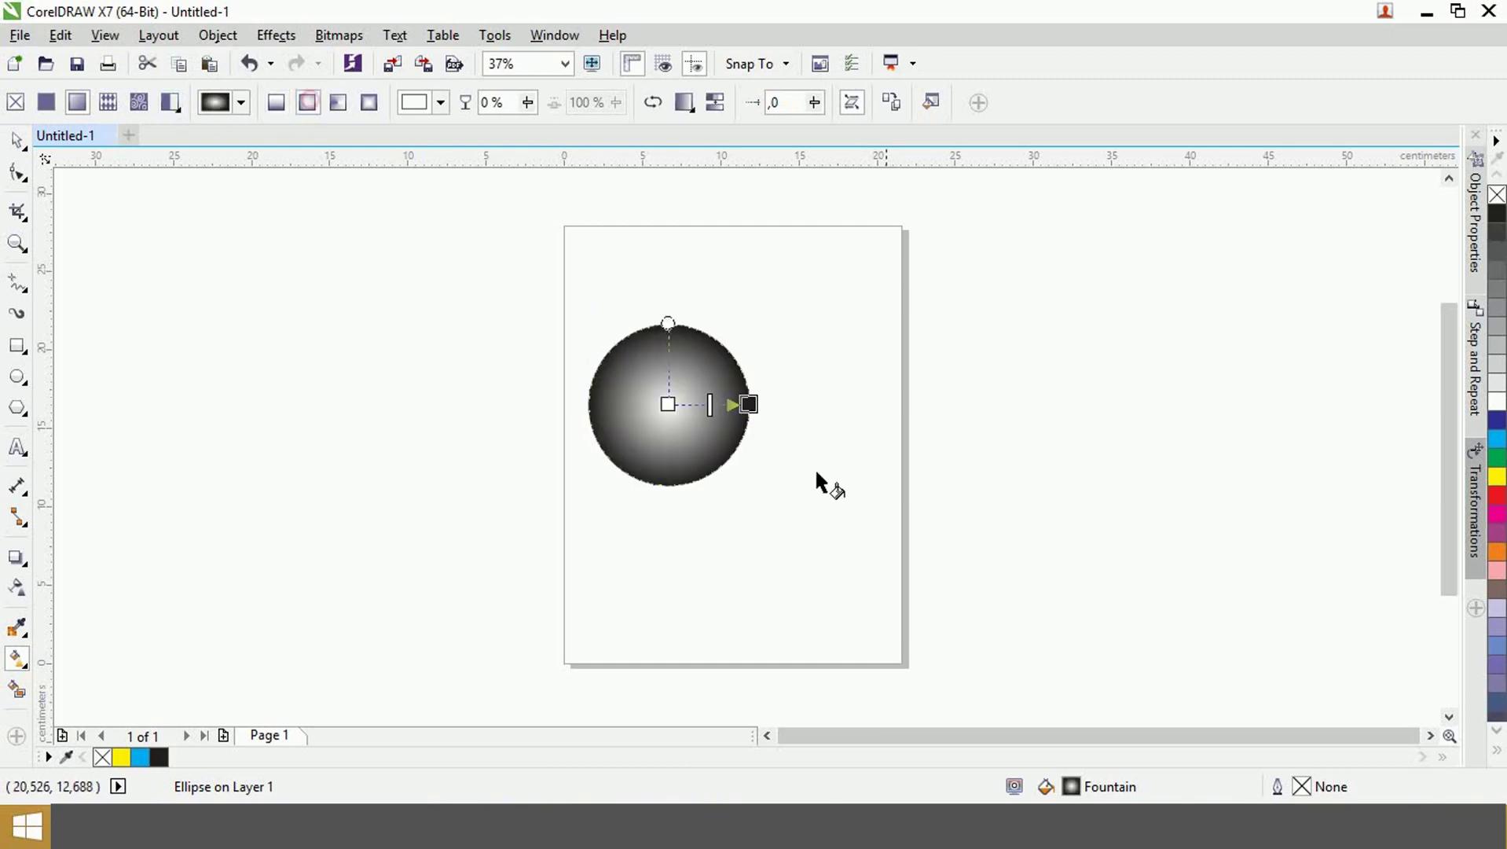
click(338, 103)
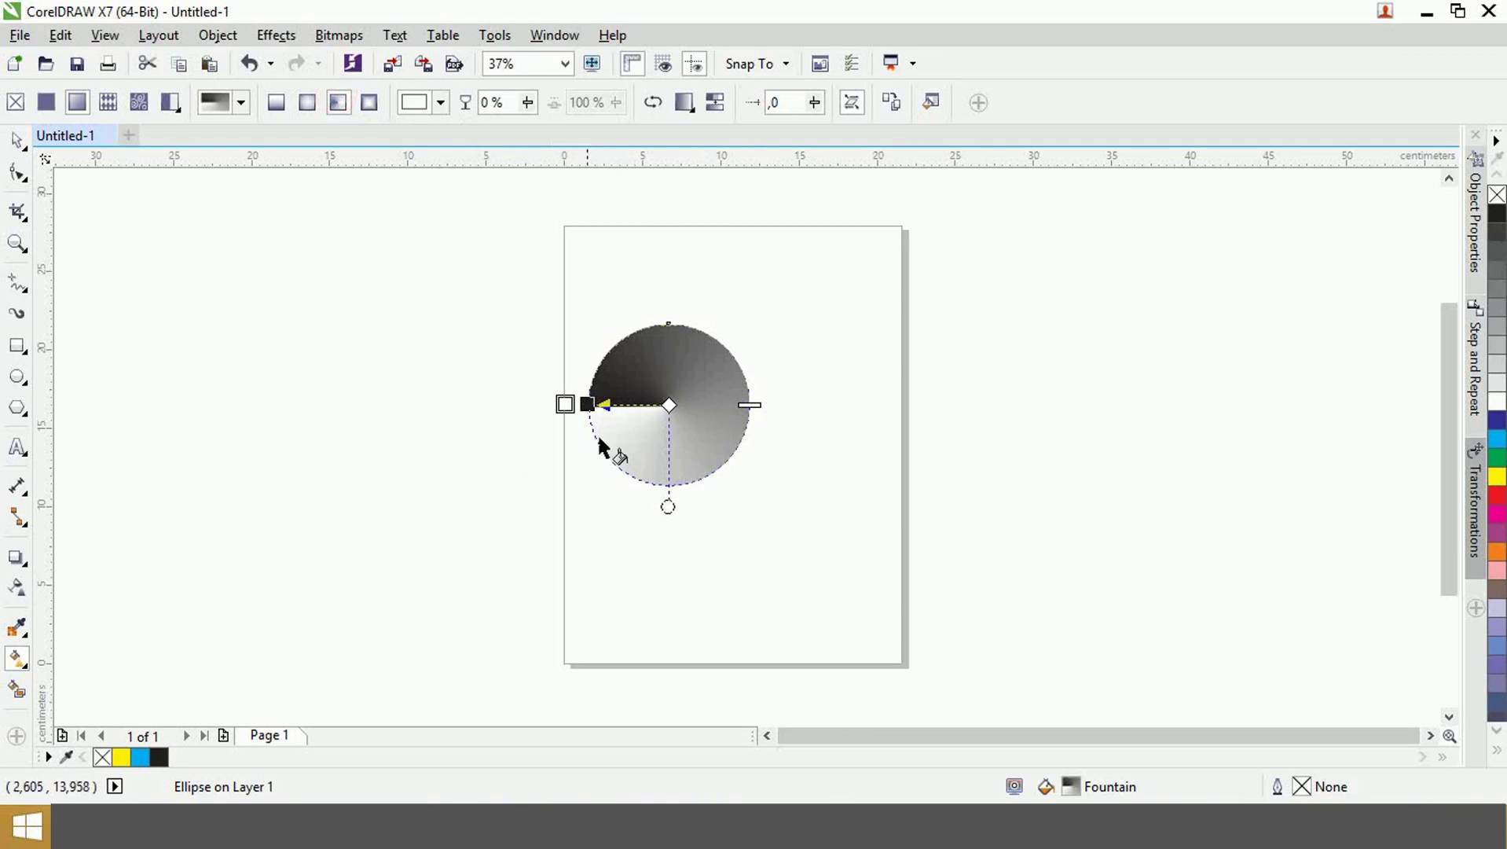
scroll(688, 401, up, 4)
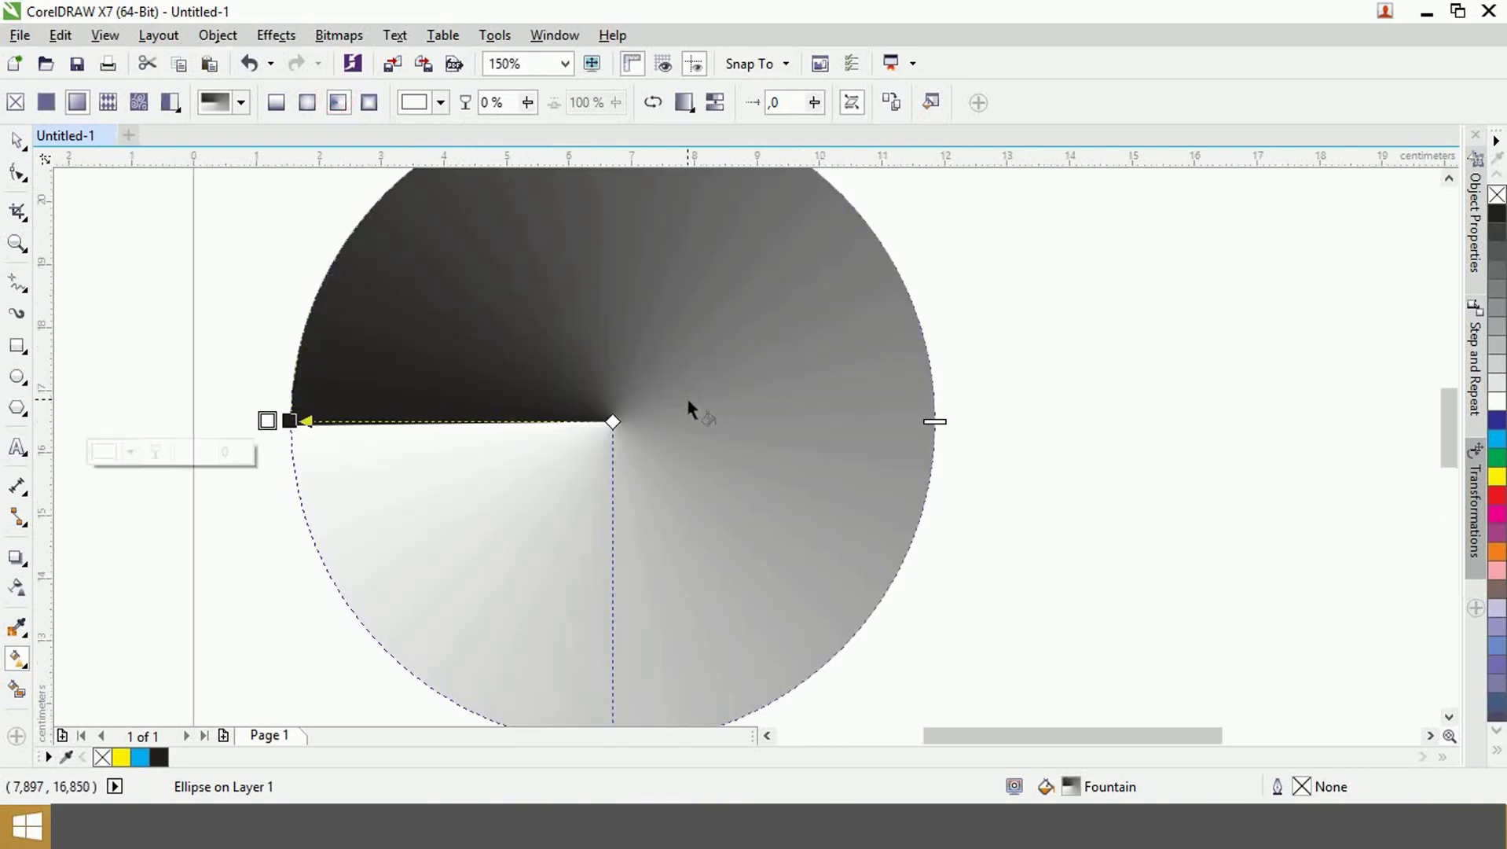
scroll(689, 402, down, 2)
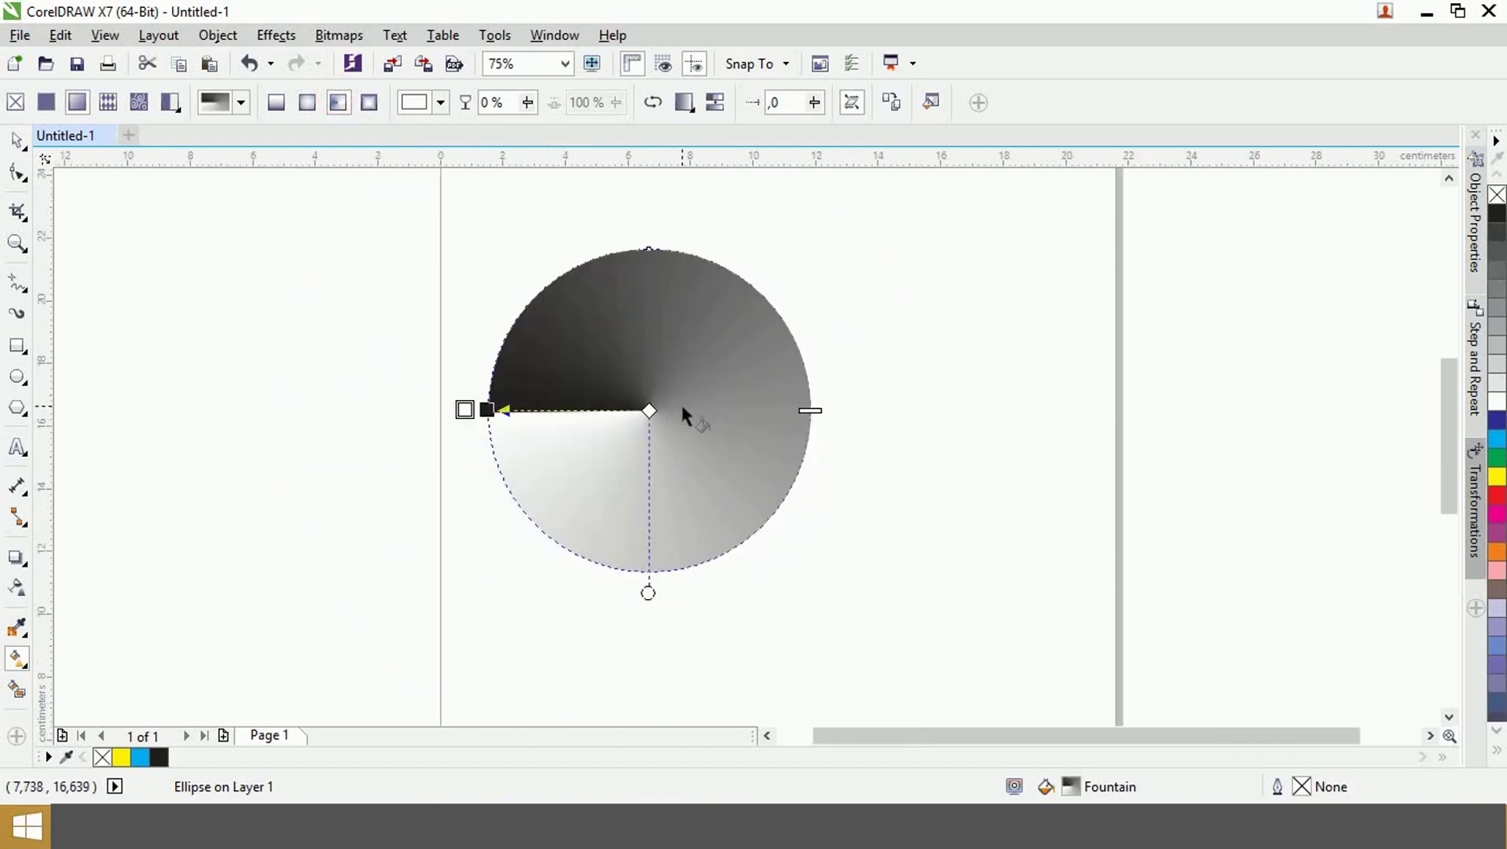
- Create a concentric duplicate of the circle scaled to about 2.54 cm and fill it with cyan
click(19, 145)
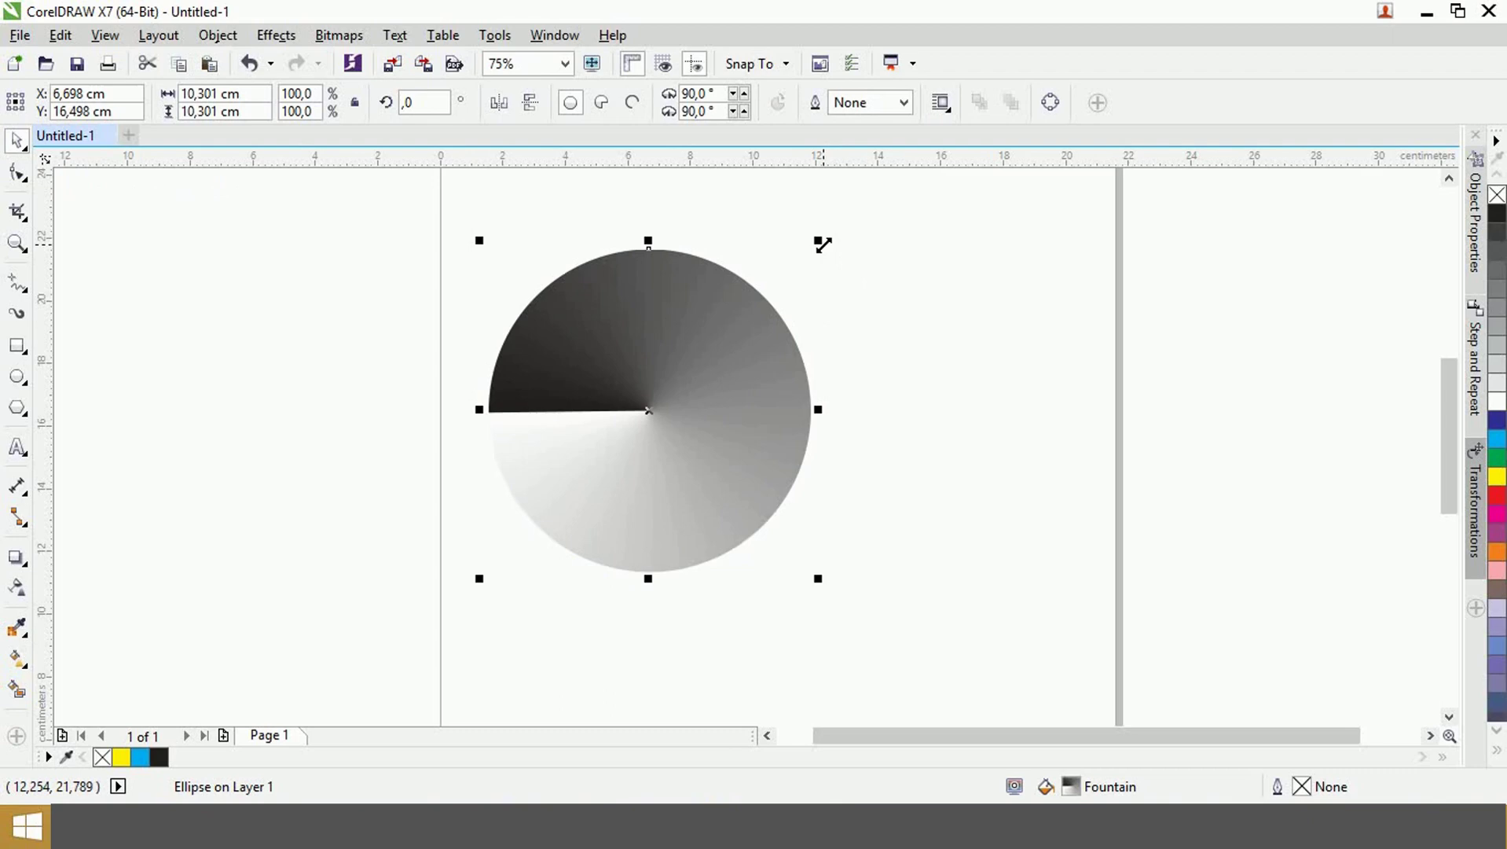
drag(822, 243, 740, 373)
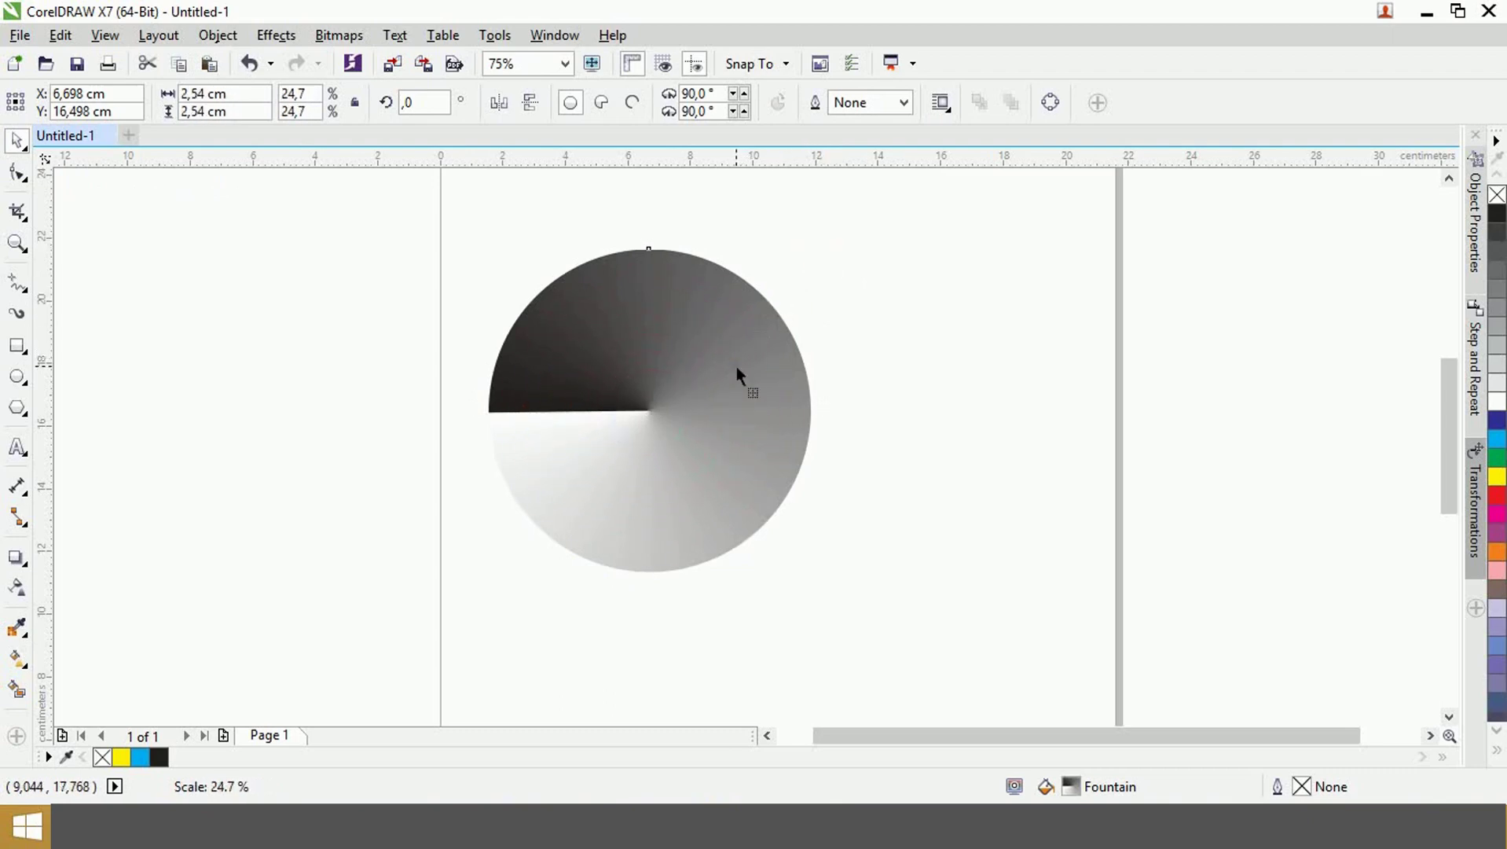
click(1497, 440)
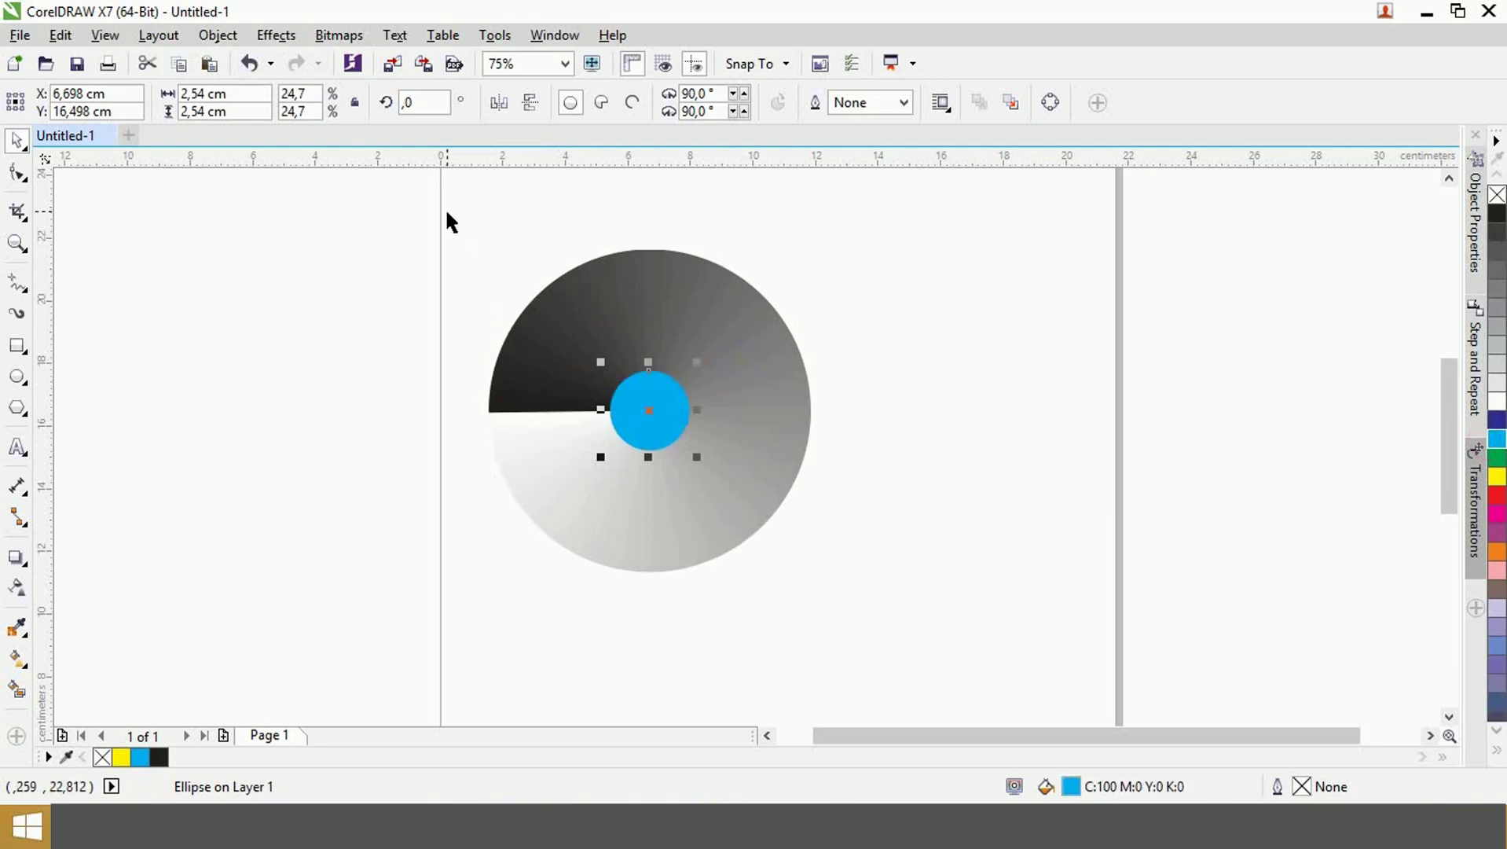
- Cut the small cyan circle out of the large gradient circle with Back minus front
drag(444, 207, 868, 629)
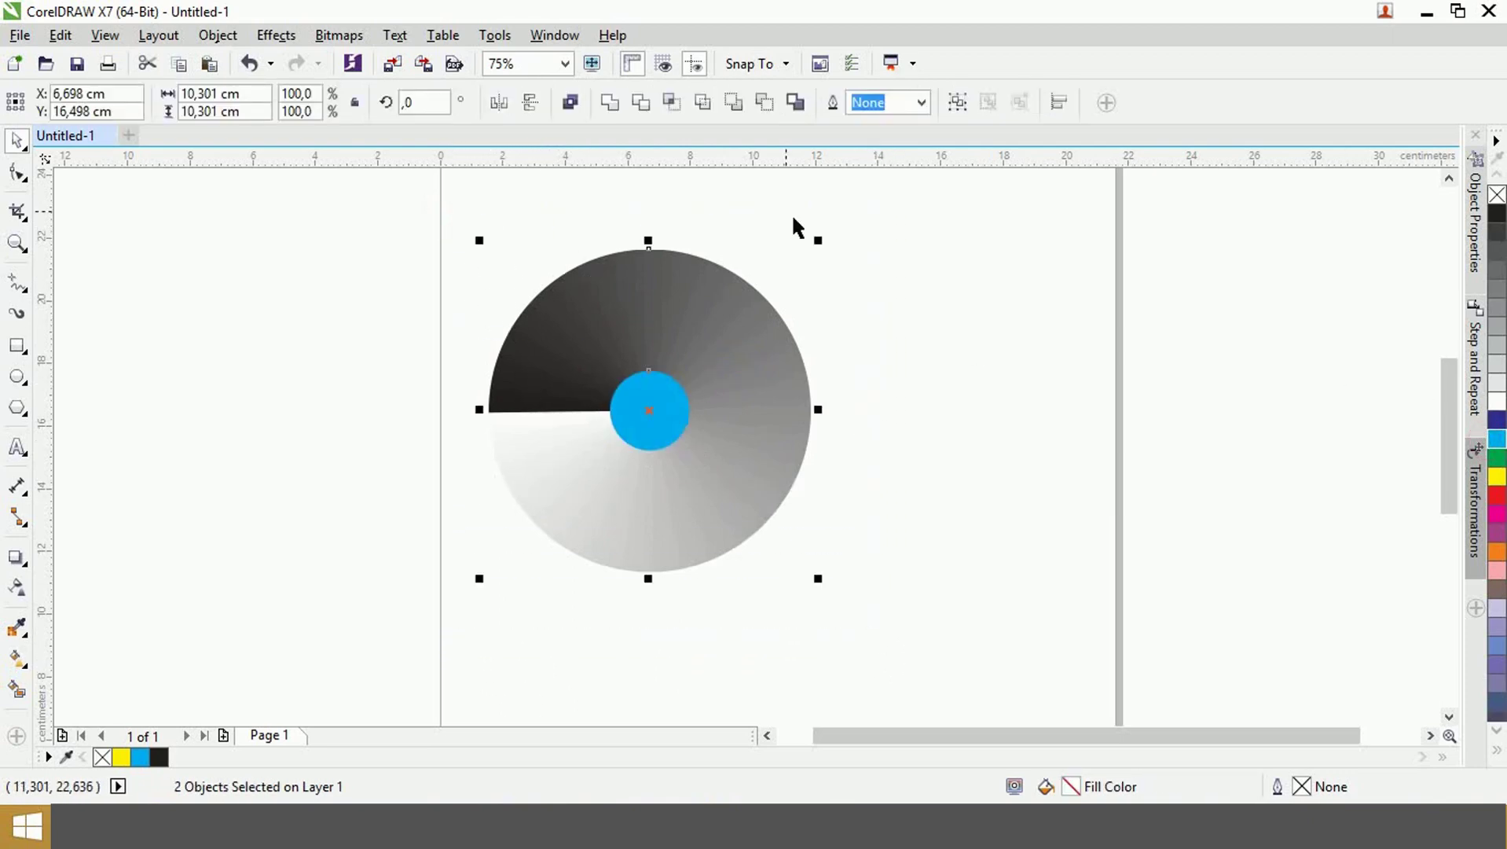
click(731, 104)
click(832, 342)
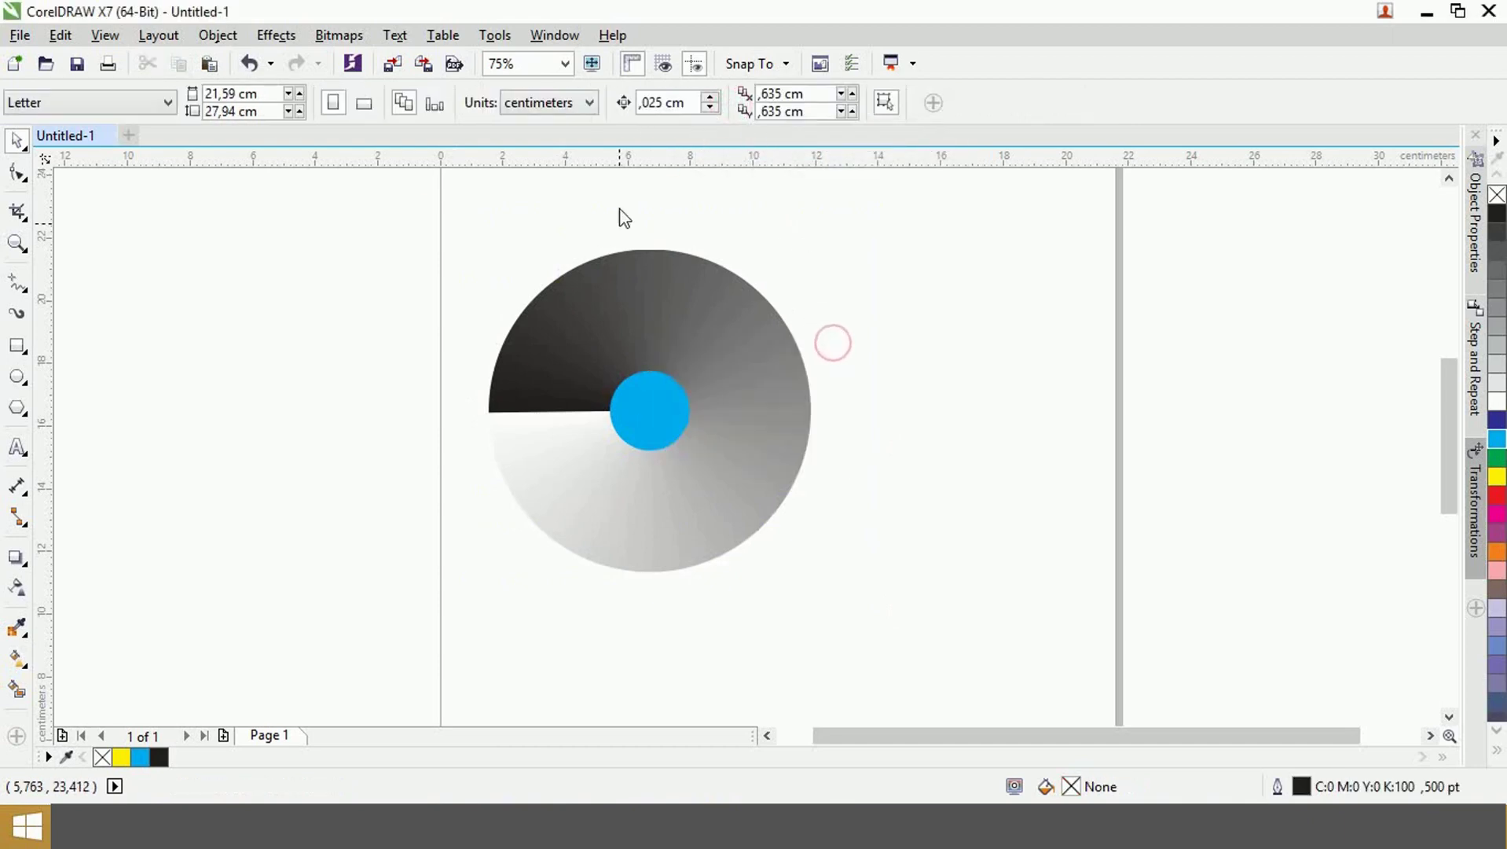
drag(469, 227, 861, 646)
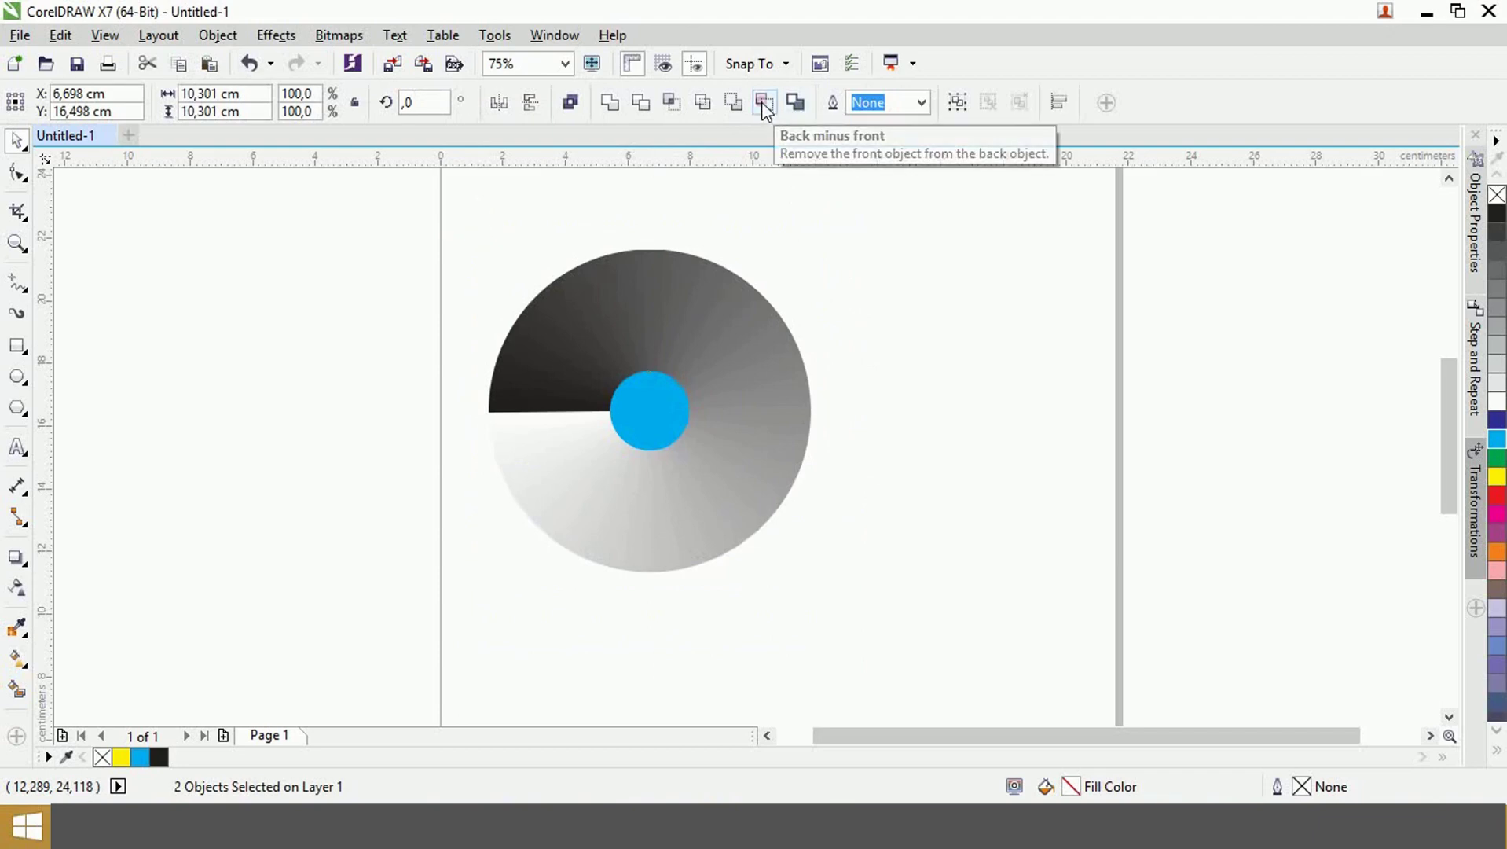
click(763, 103)
click(934, 463)
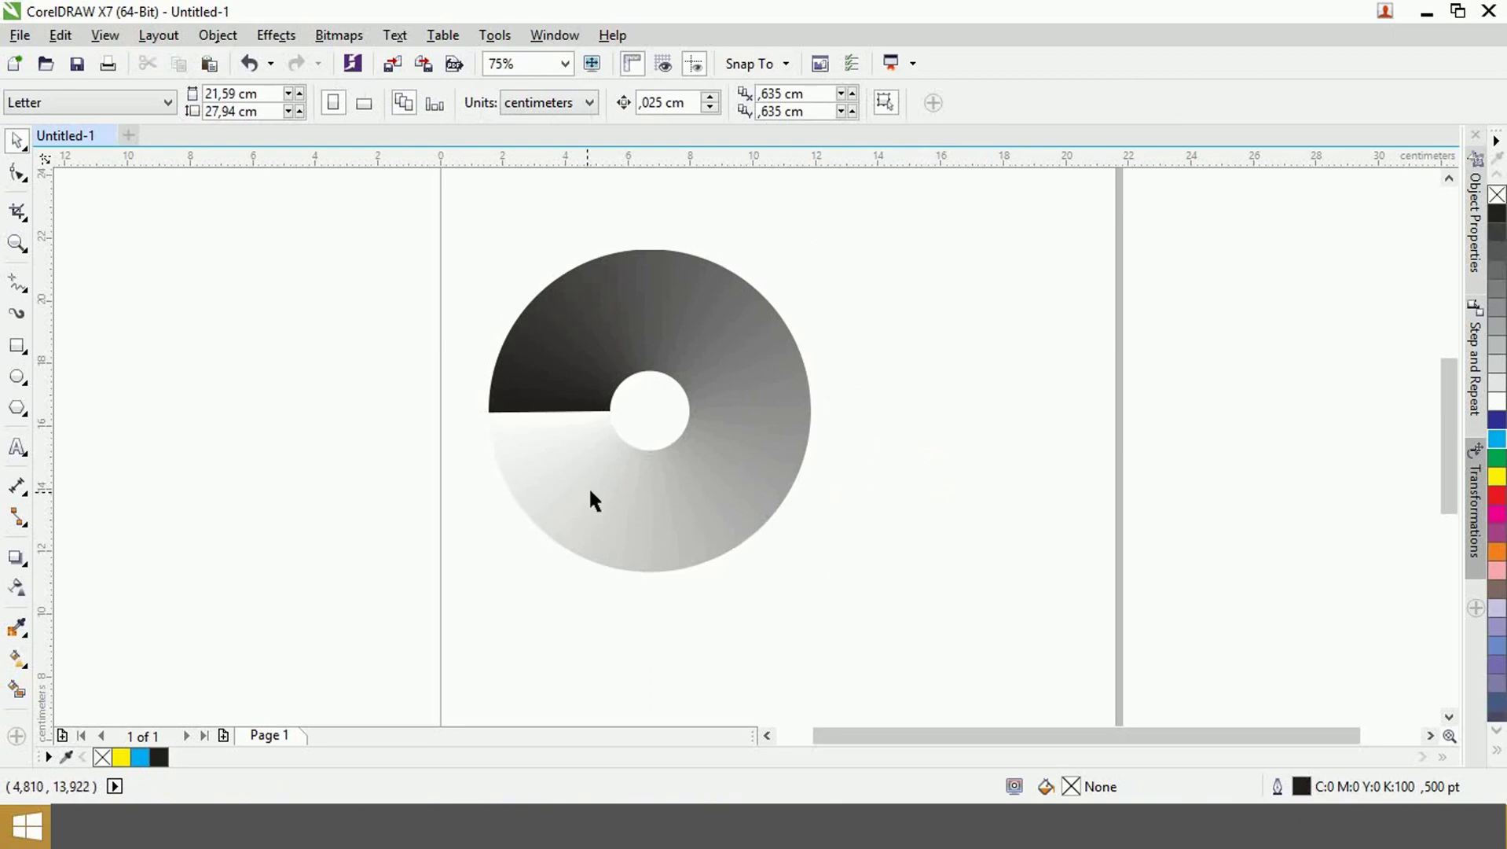
- Edit the ring's fountain fill and set the start node's color to C 0, M 100, Y 59, K 0
click(500, 412)
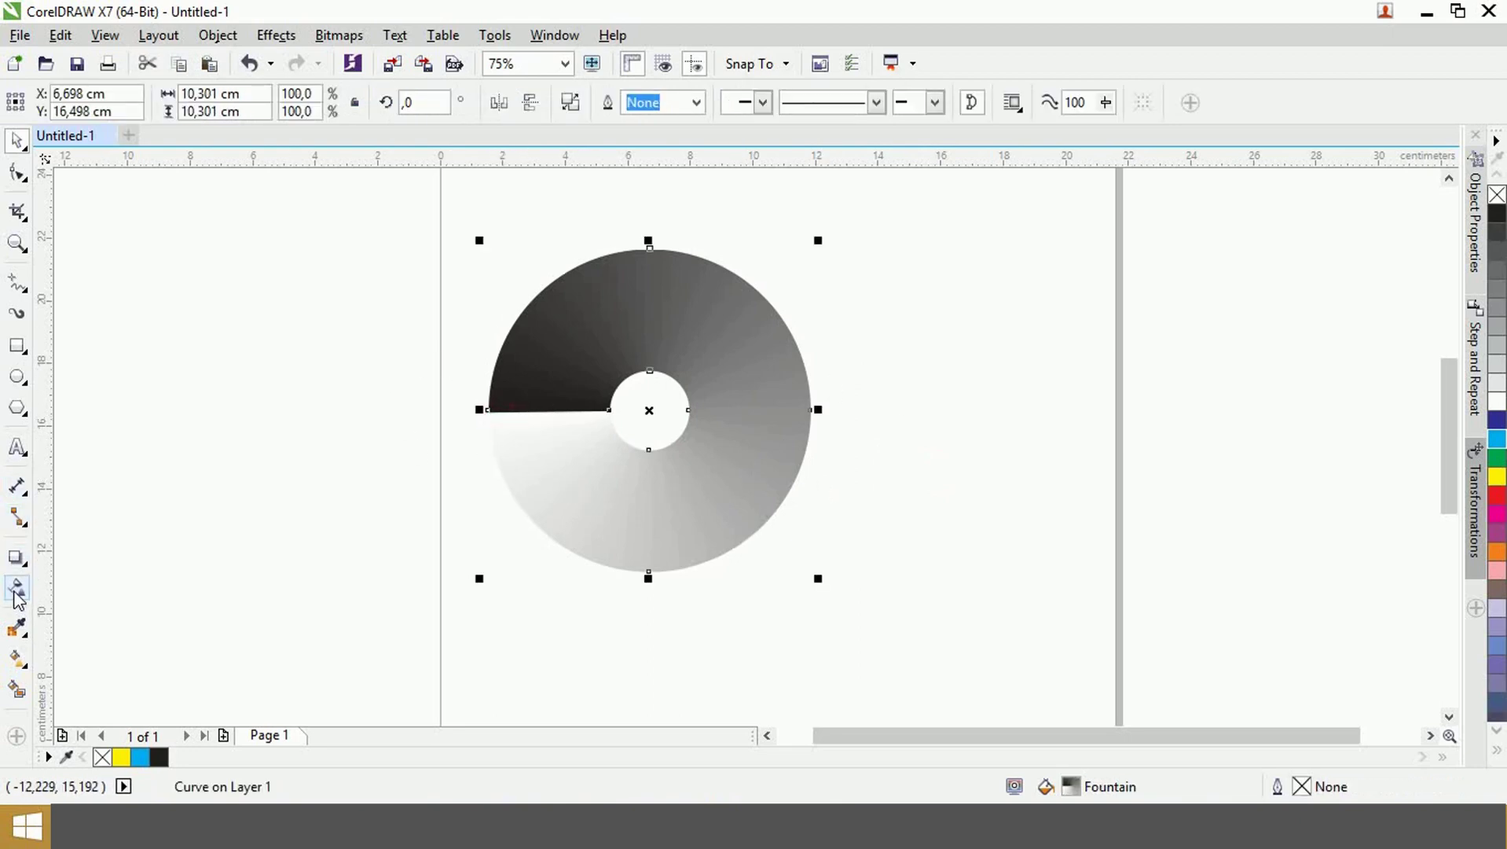
click(20, 657)
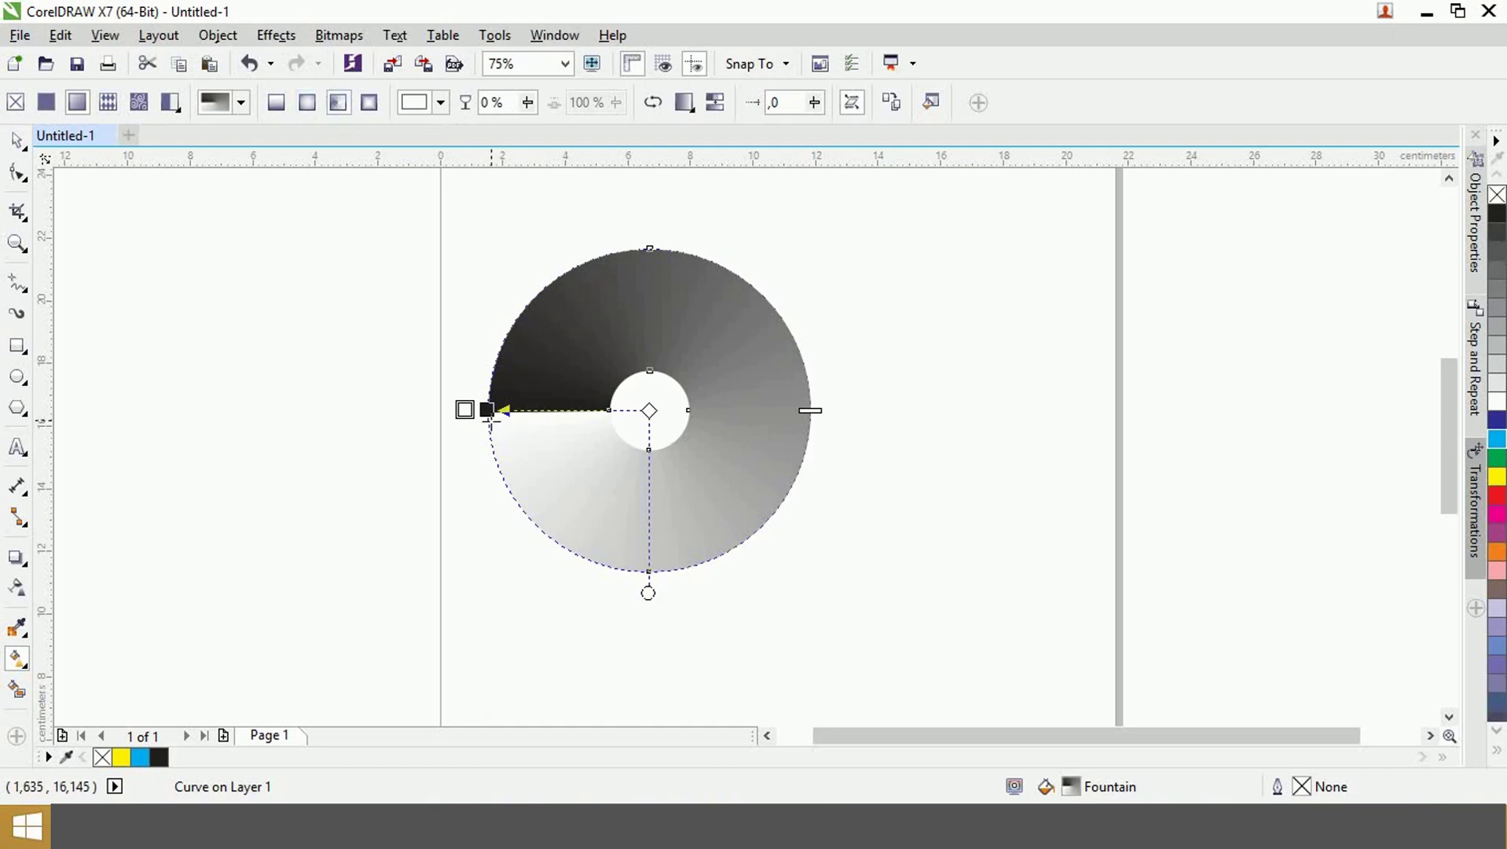
click(932, 102)
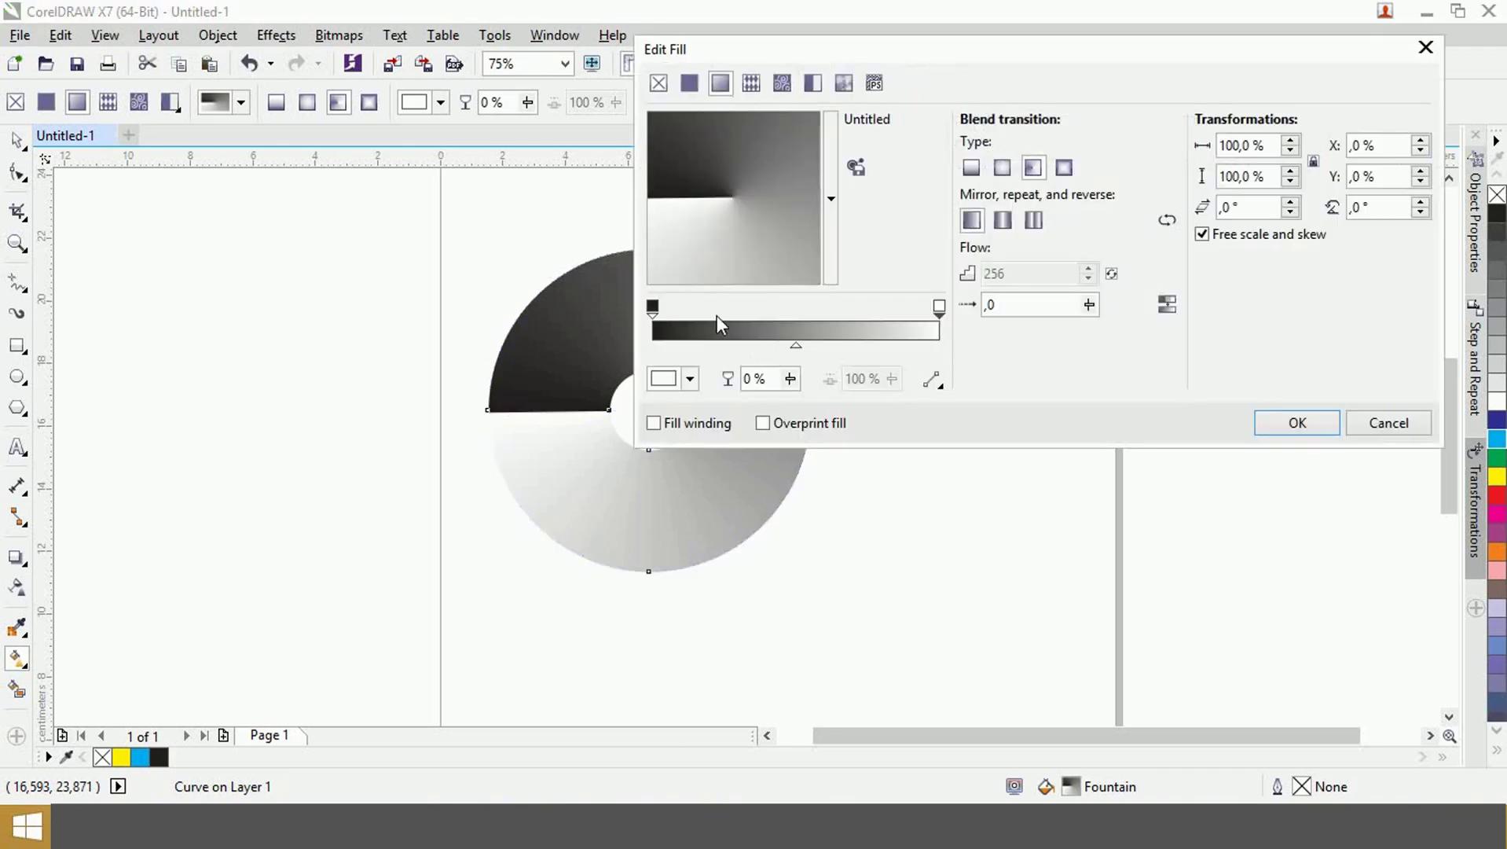
click(653, 307)
click(690, 378)
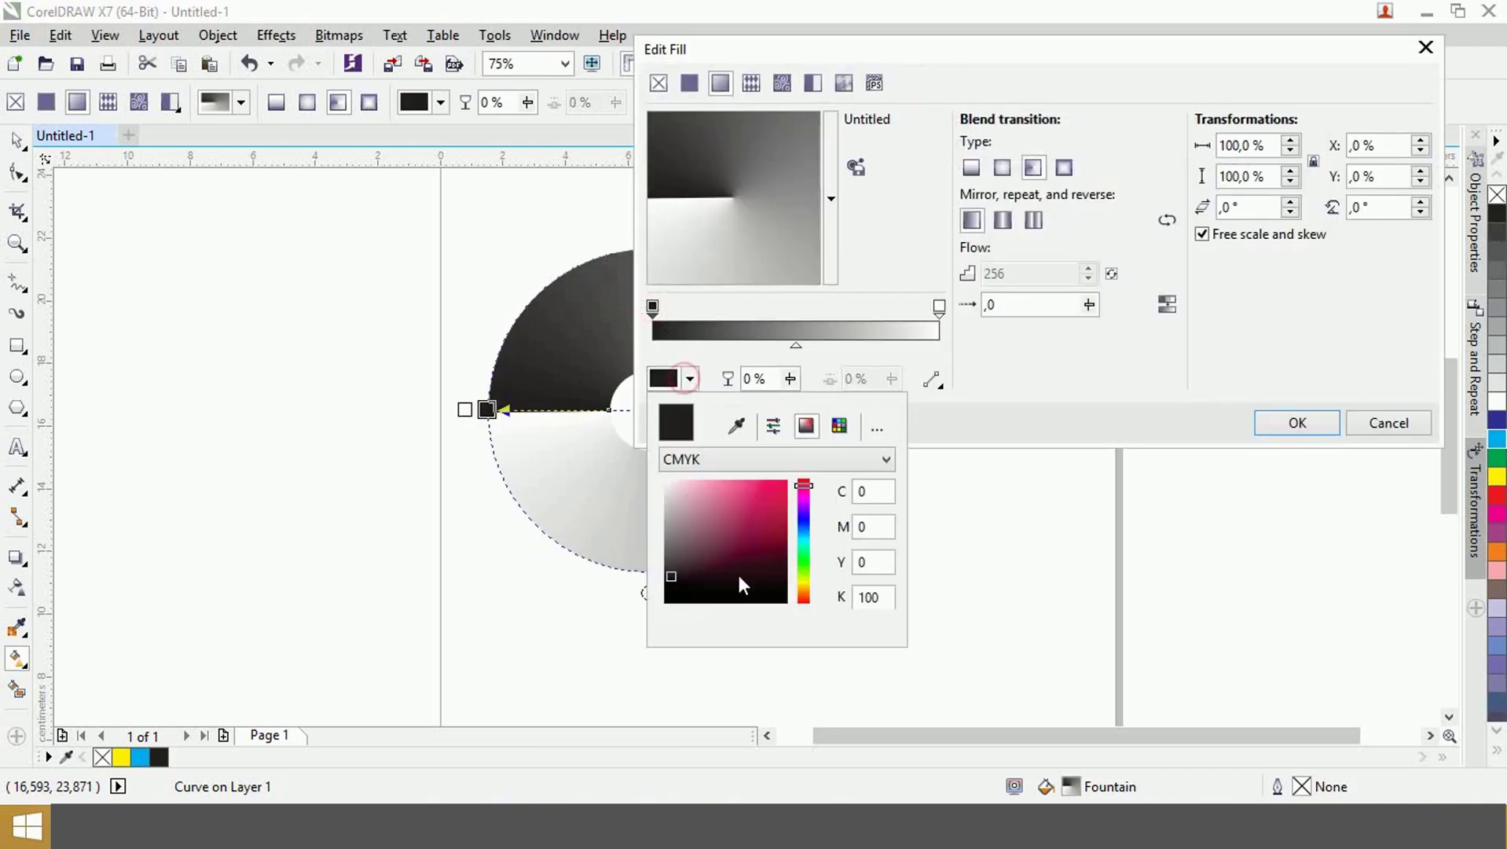
click(787, 481)
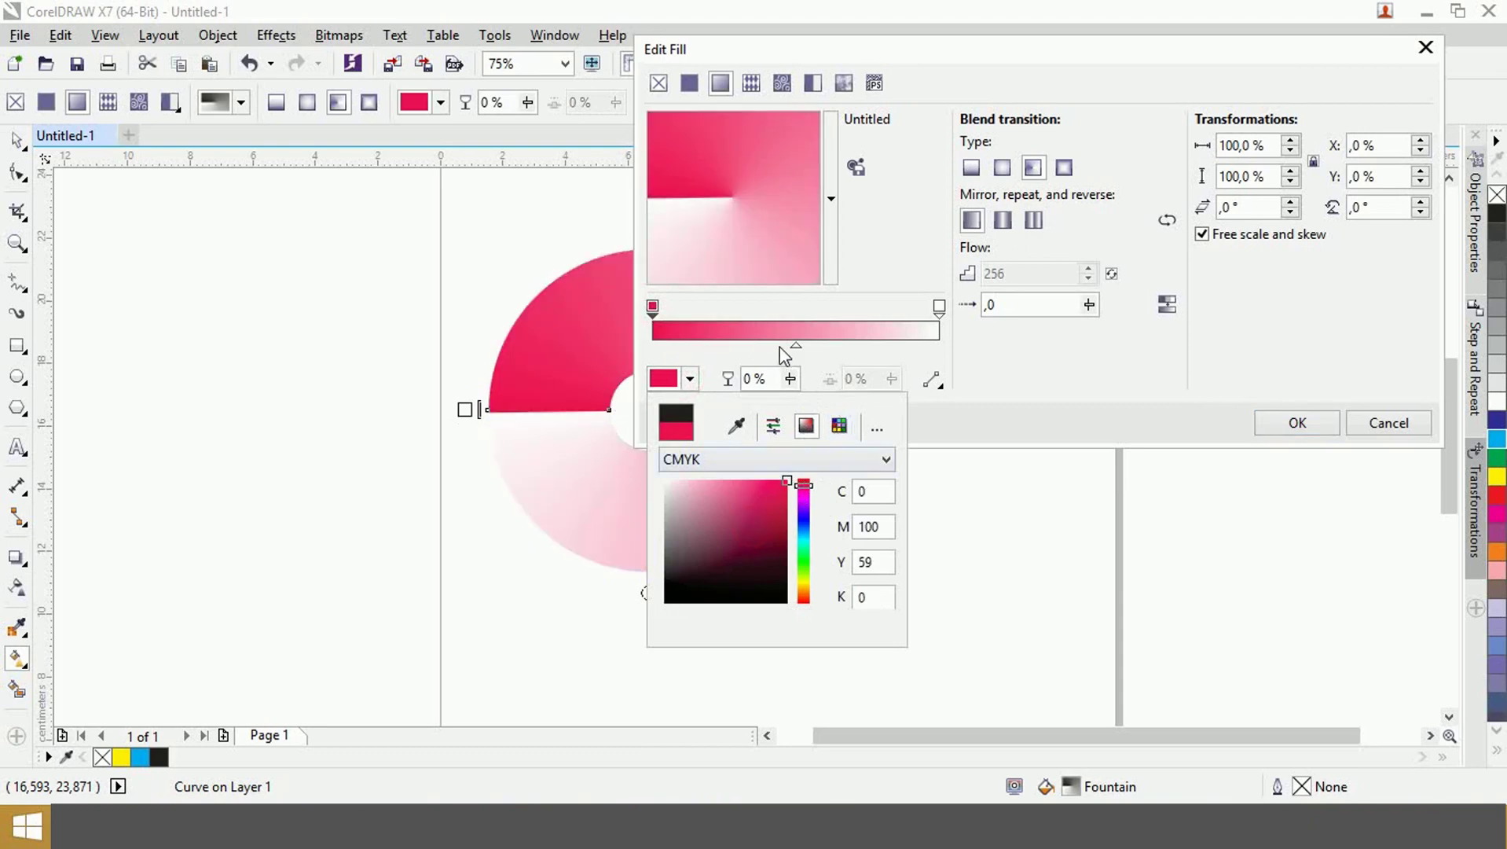
- Set the gradient's end node color to red with C 0, M 100, Y 100, K 0
click(939, 306)
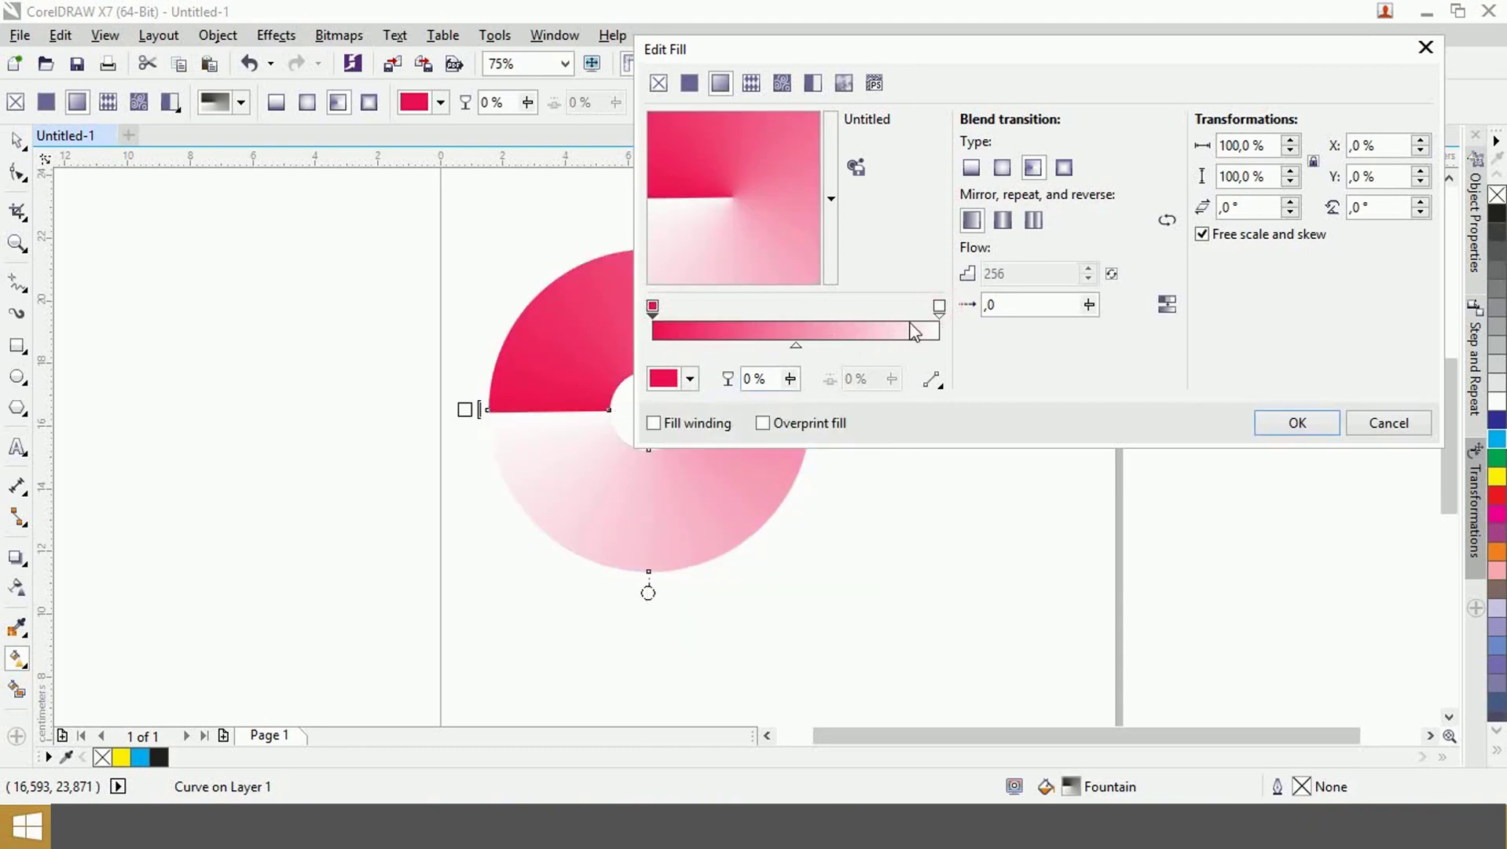
click(939, 306)
click(689, 378)
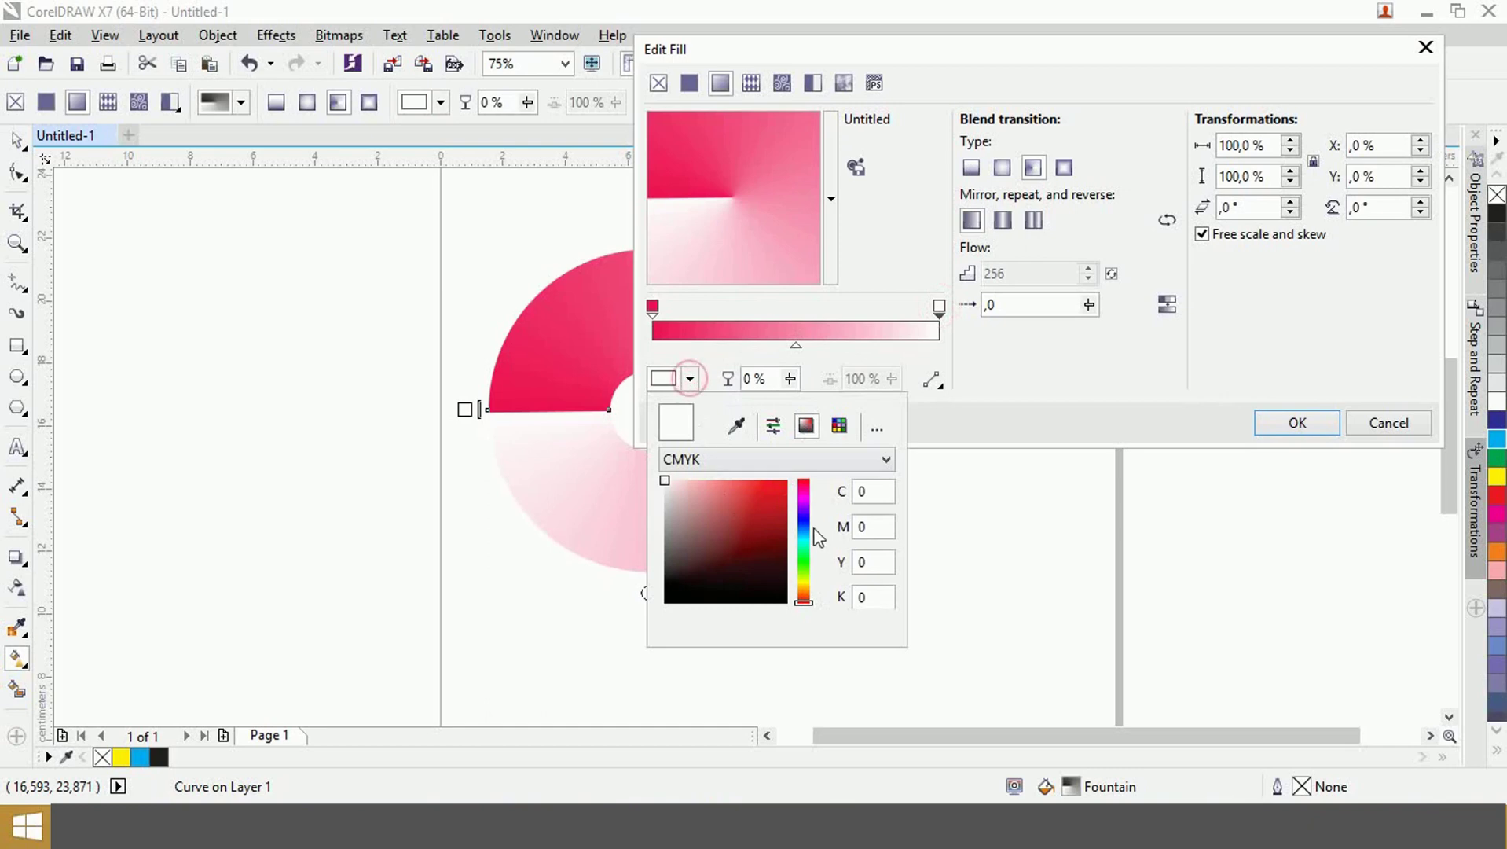
drag(770, 492, 788, 480)
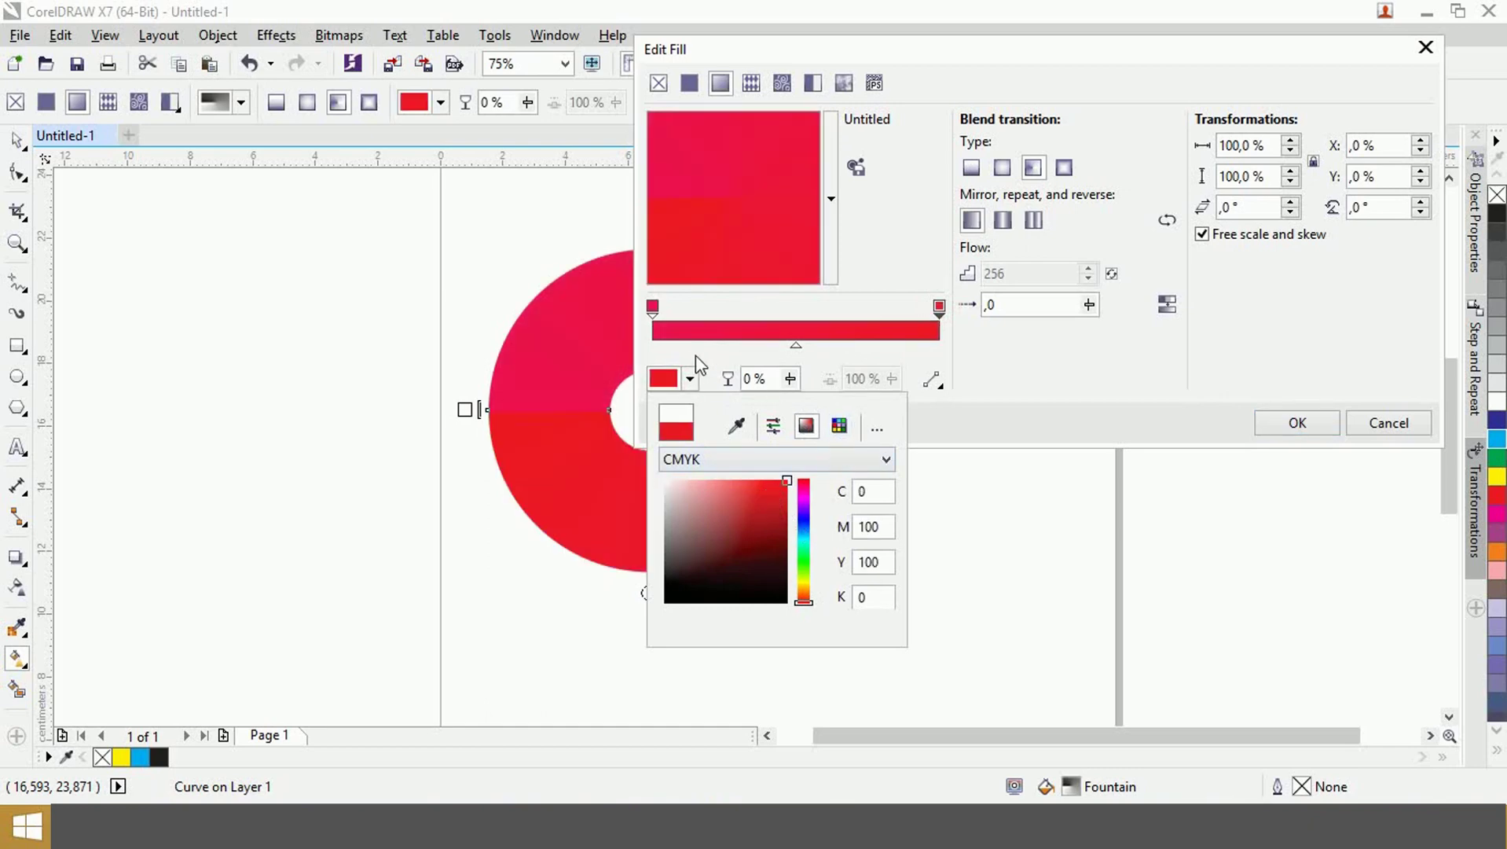
- Sample the start node's crimson for the end node and darken it to #590019
click(736, 425)
click(652, 306)
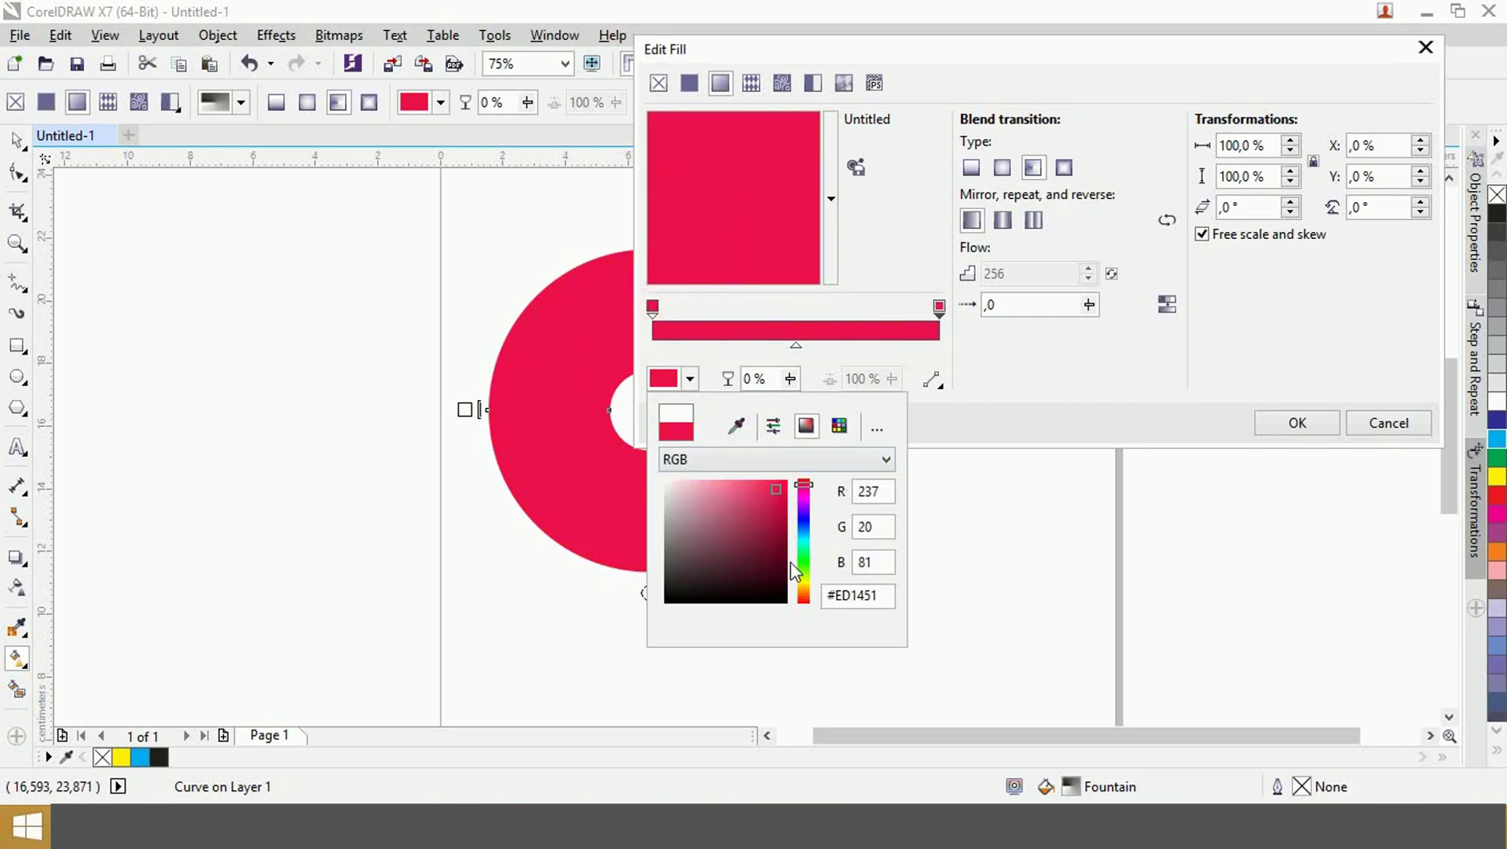
drag(782, 566, 766, 564)
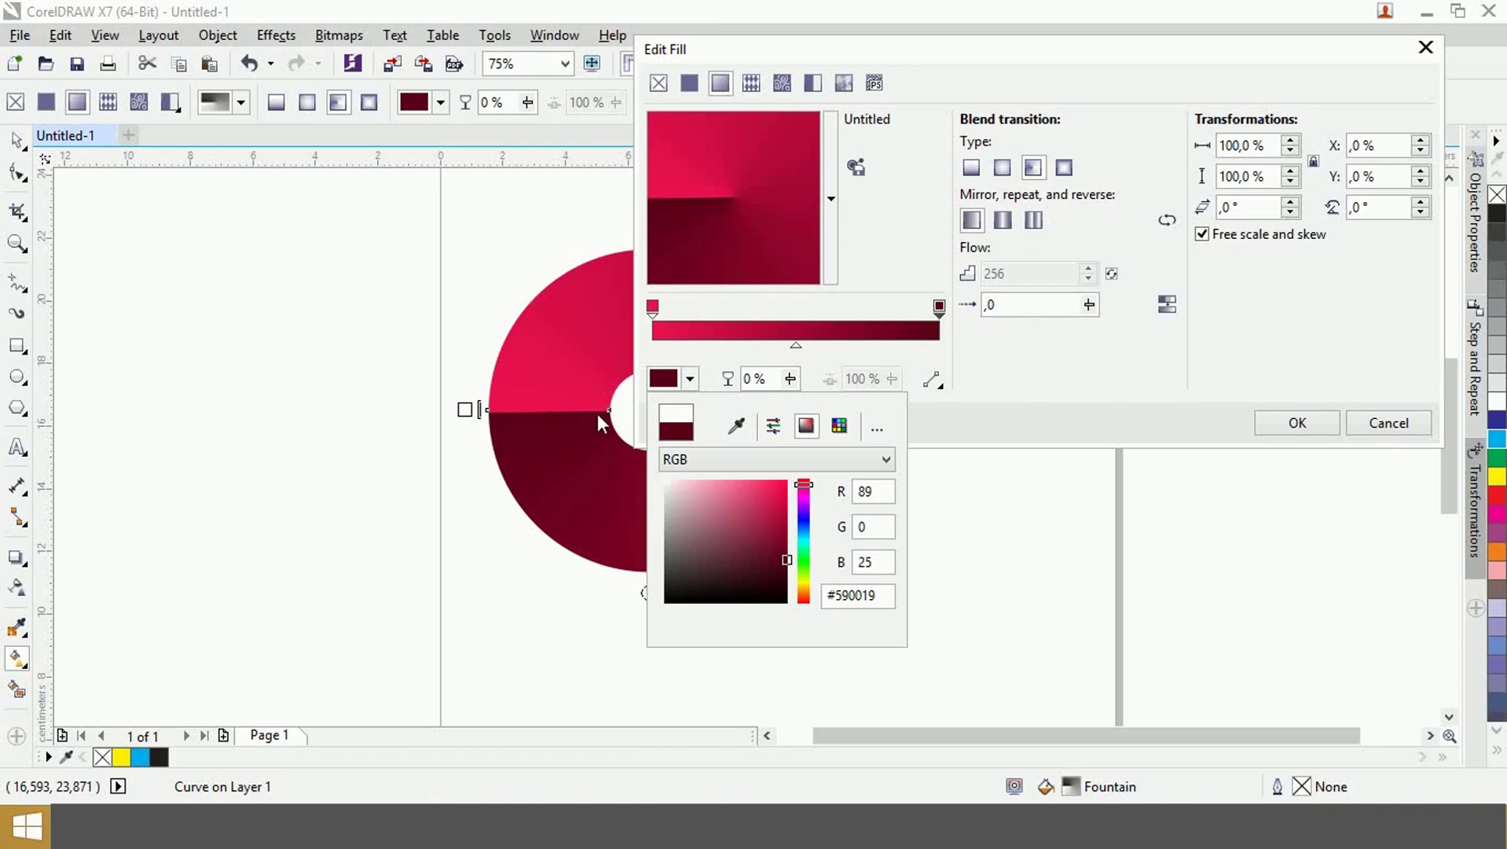
- Match the end node's color to the start node's crimson with the eyedropper
click(940, 308)
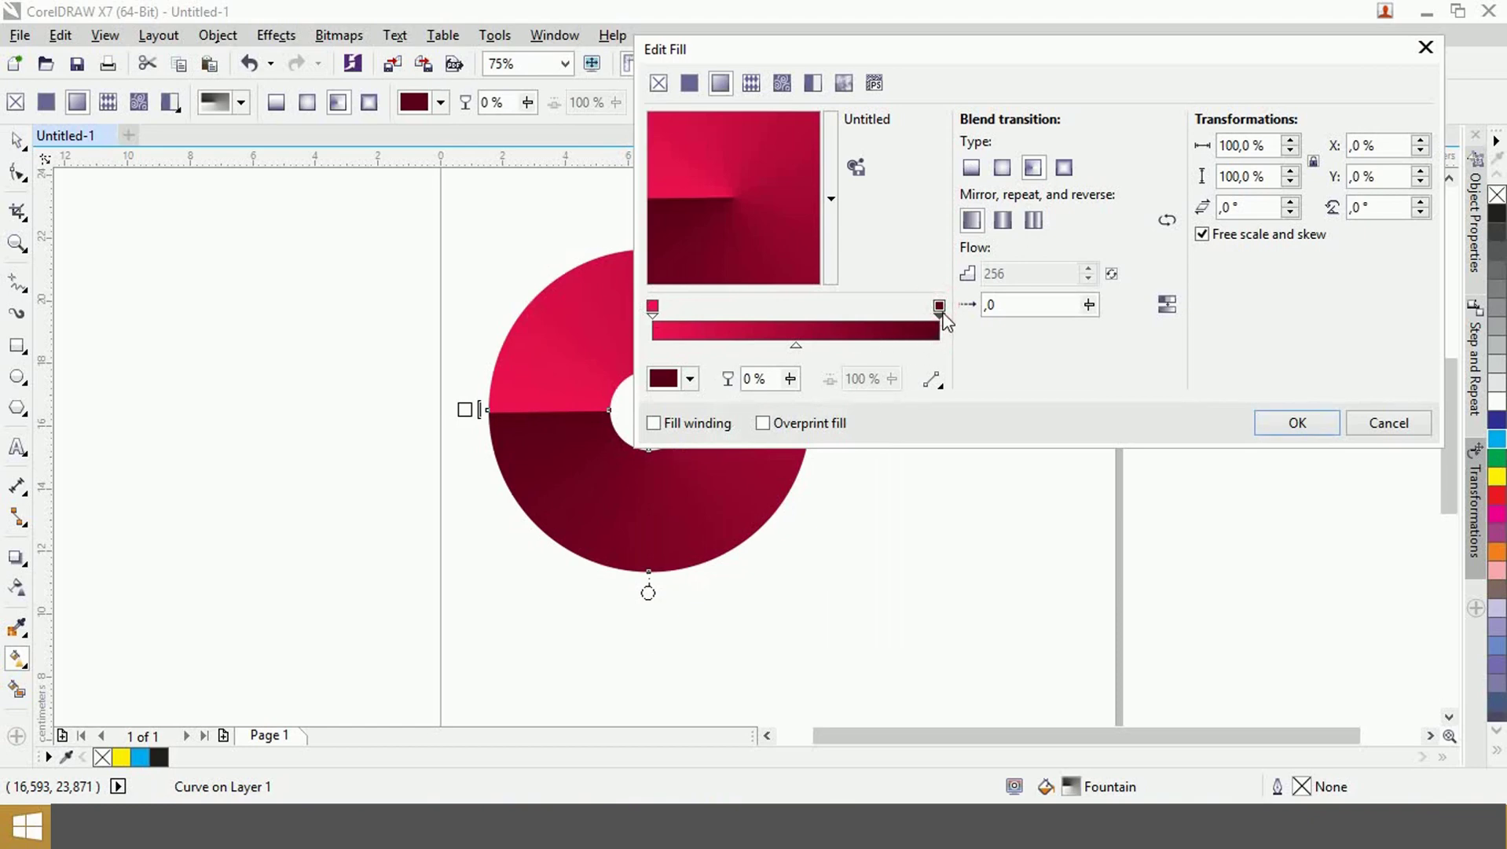
click(940, 306)
click(690, 379)
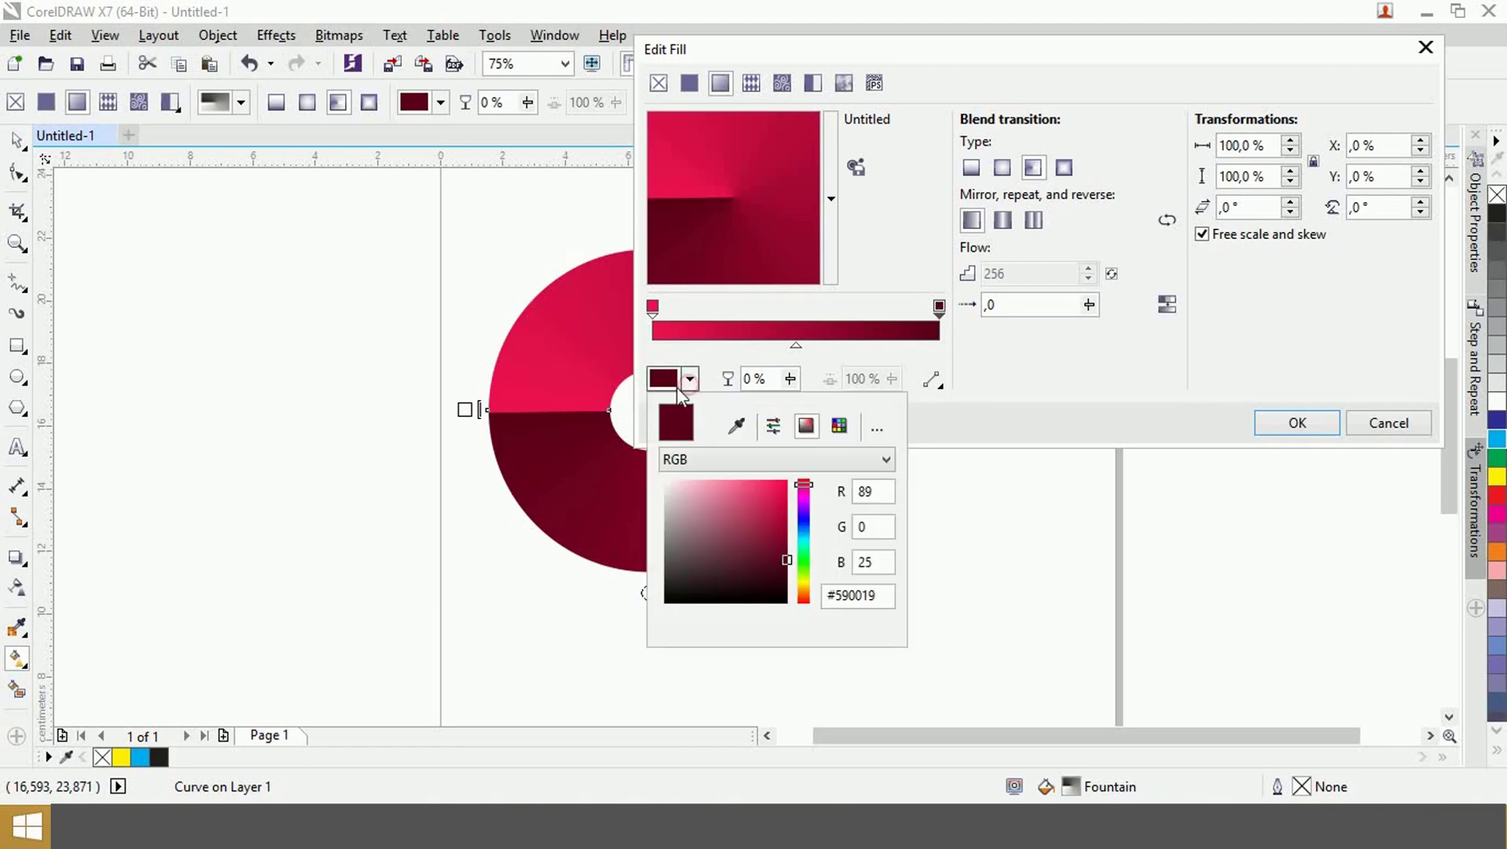
click(736, 425)
click(653, 307)
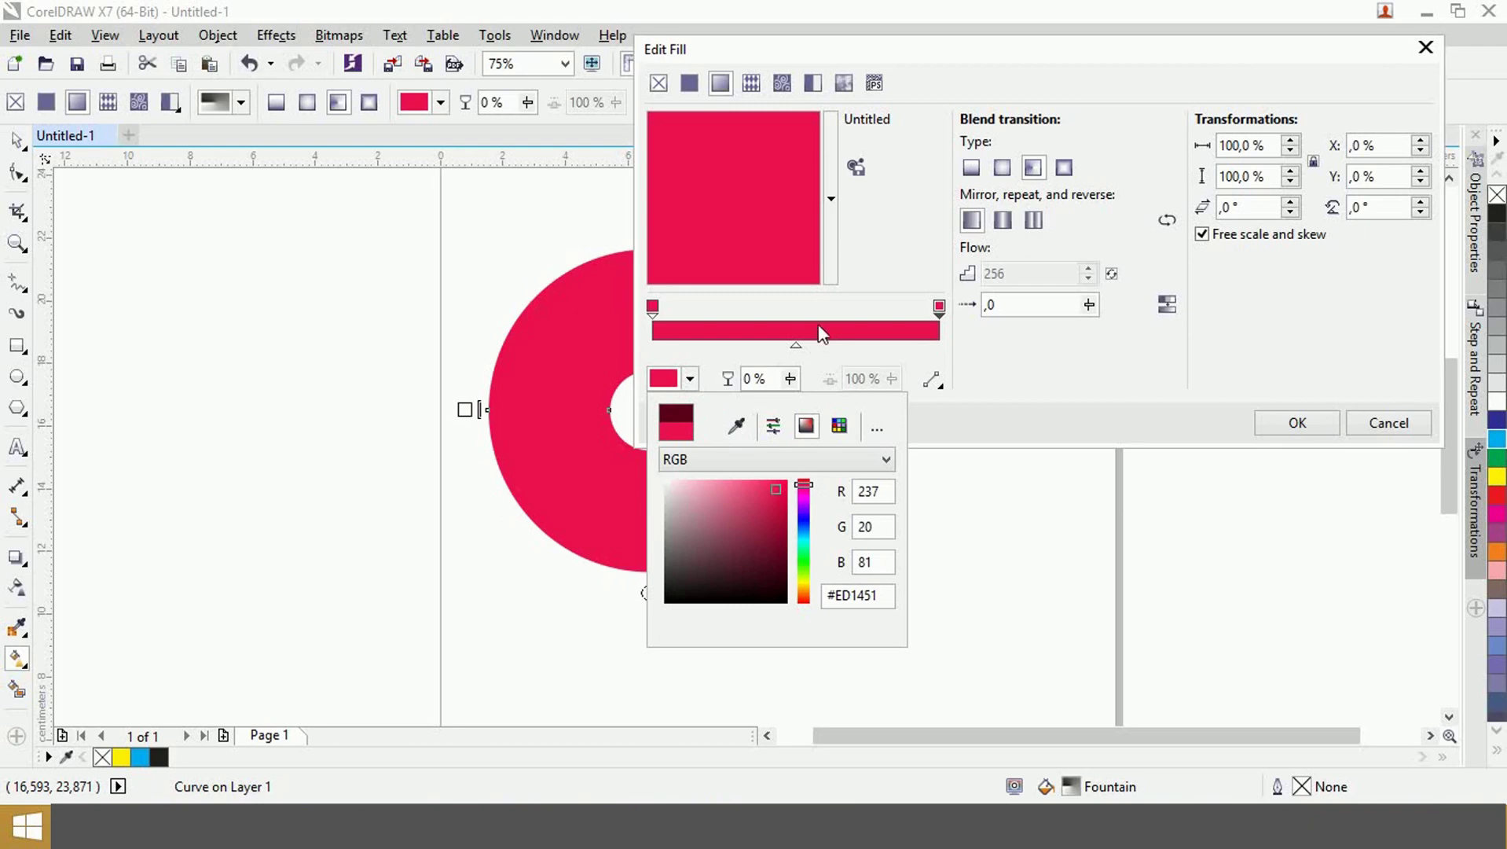
- Add a gradient node at 18% and color it blue with C 75, M 36, Y 0, K 0
click(704, 318)
click(706, 316)
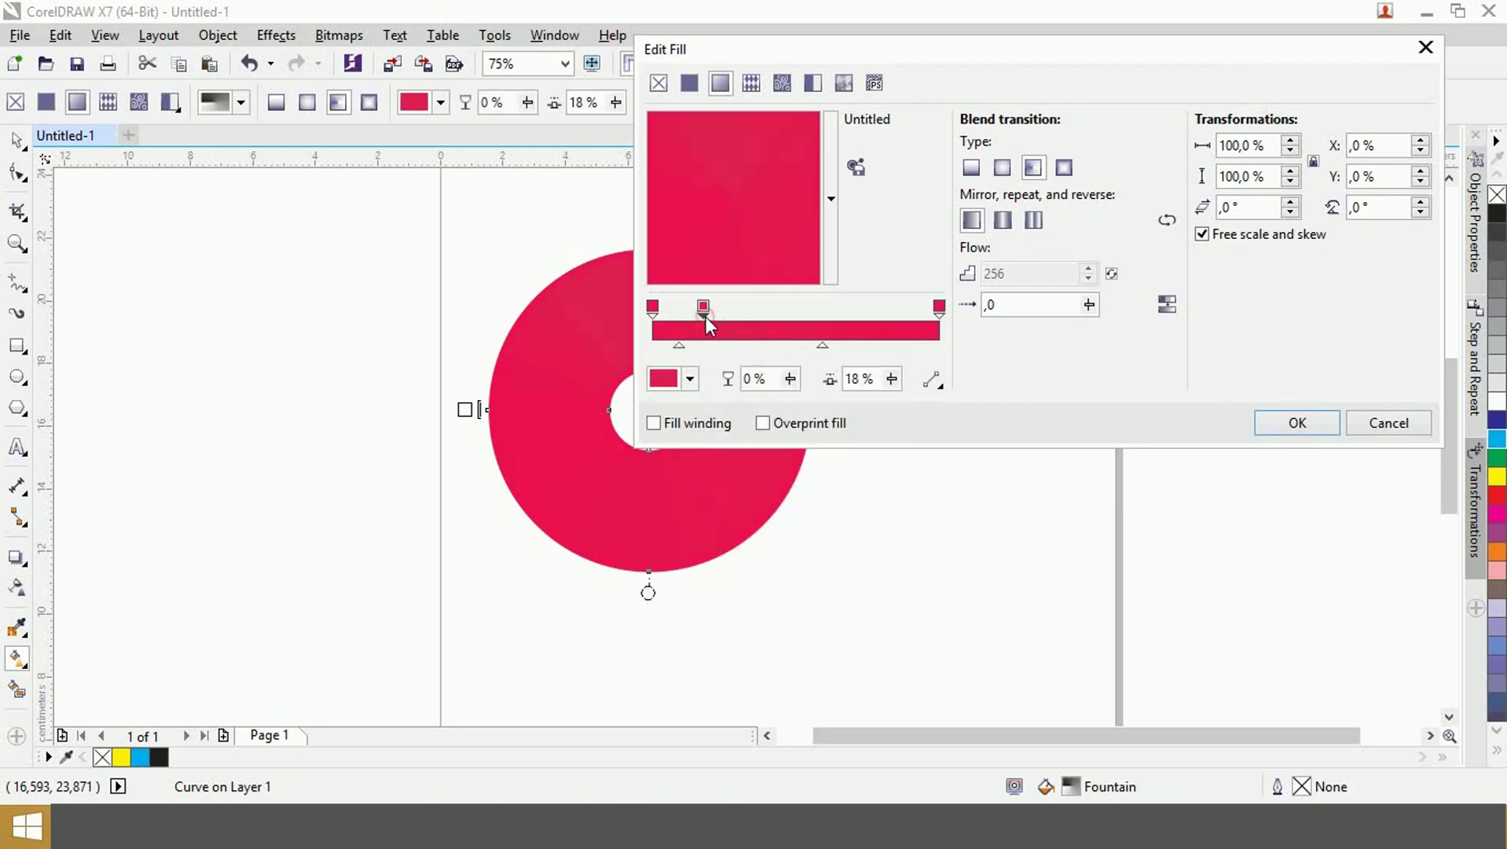
click(690, 379)
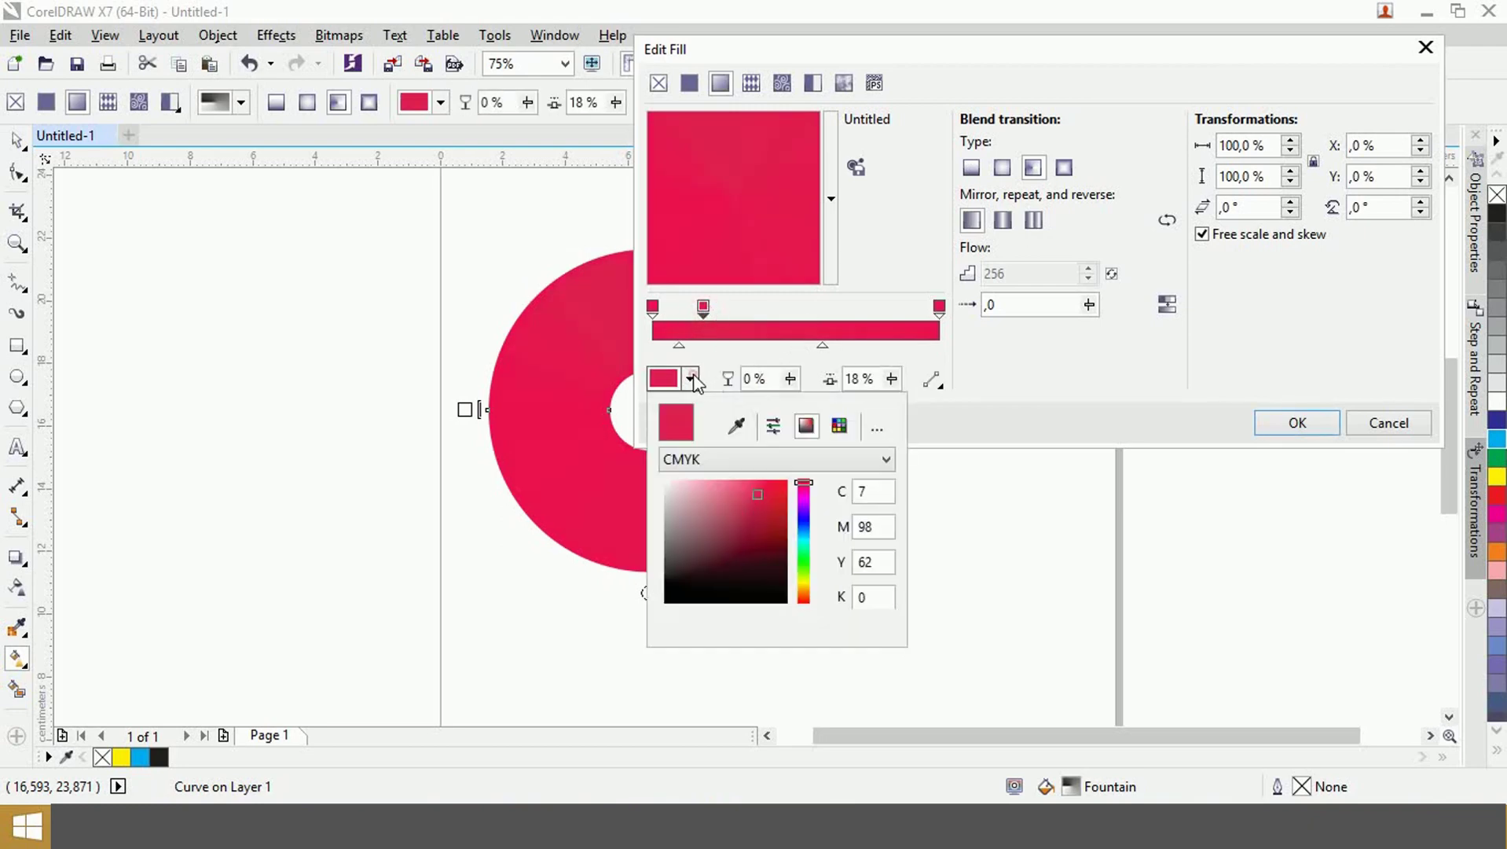
click(804, 532)
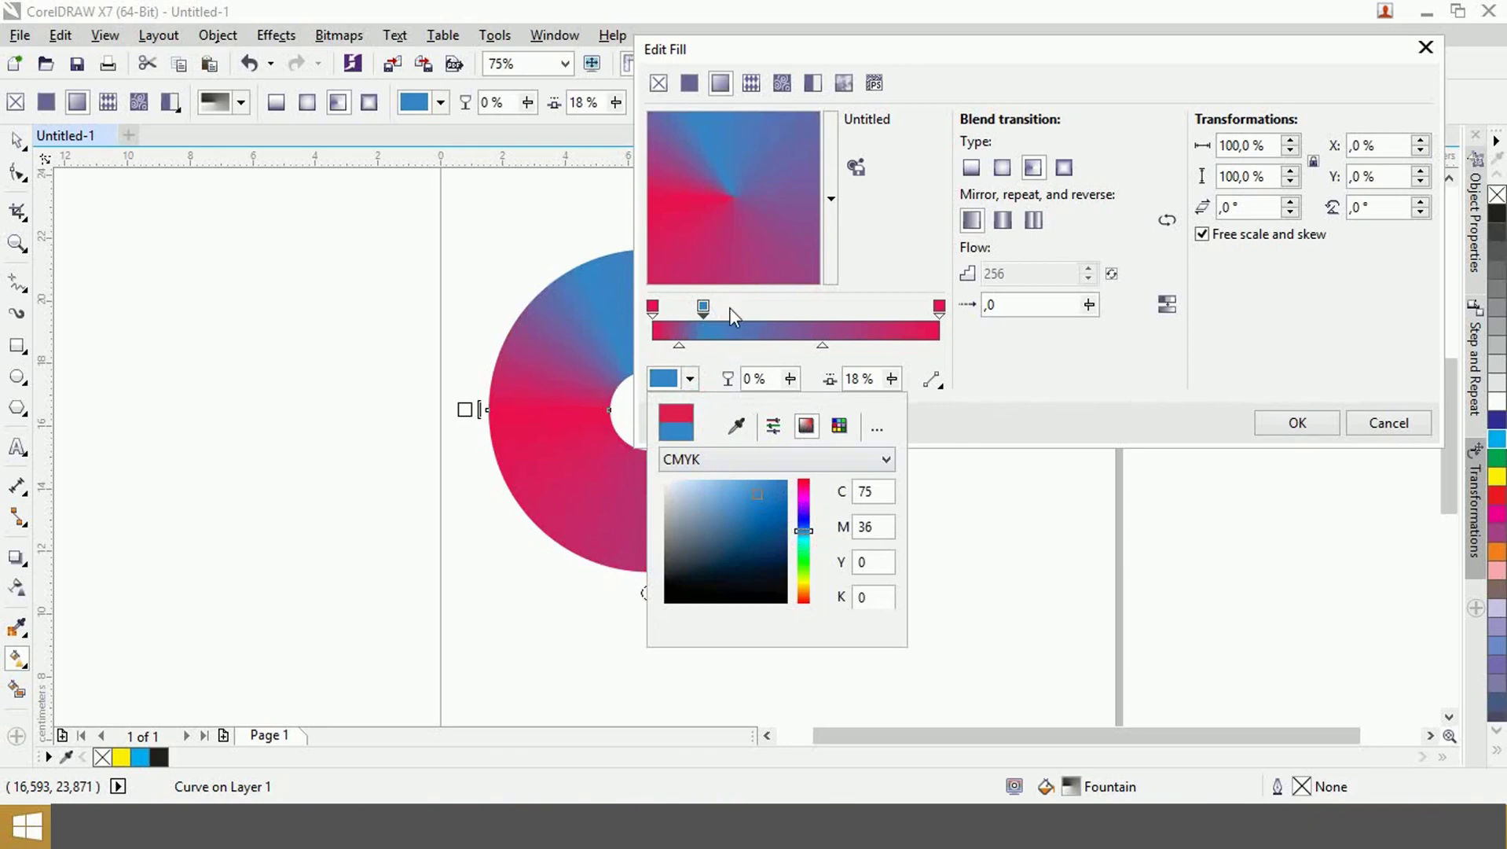
- Add a gradient node at 41%, color it yellow with C 7, M 23, Y 100, K 0, and apply the fill
click(769, 318)
click(769, 319)
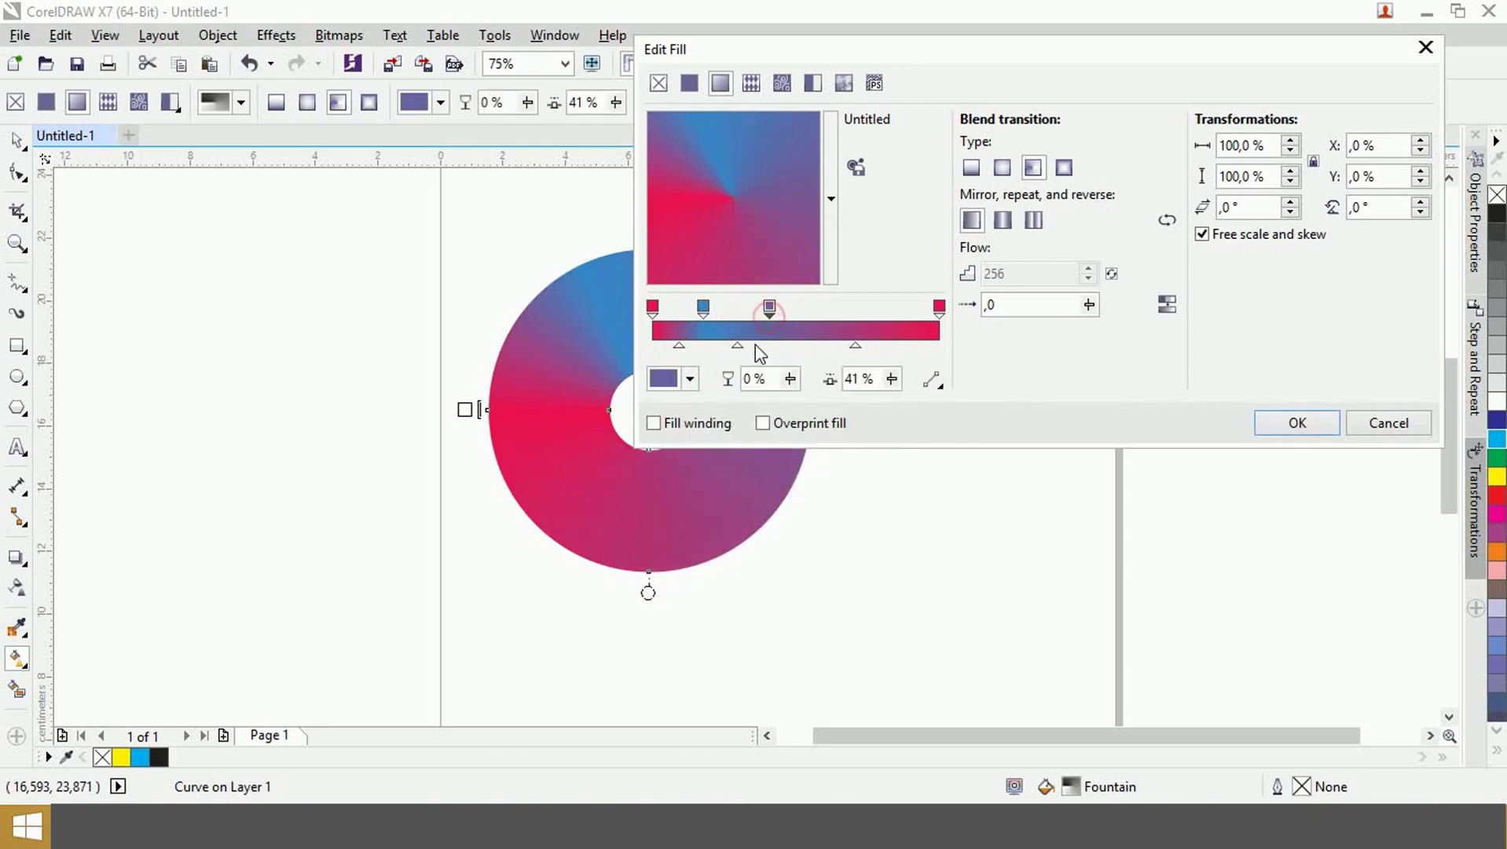
click(665, 379)
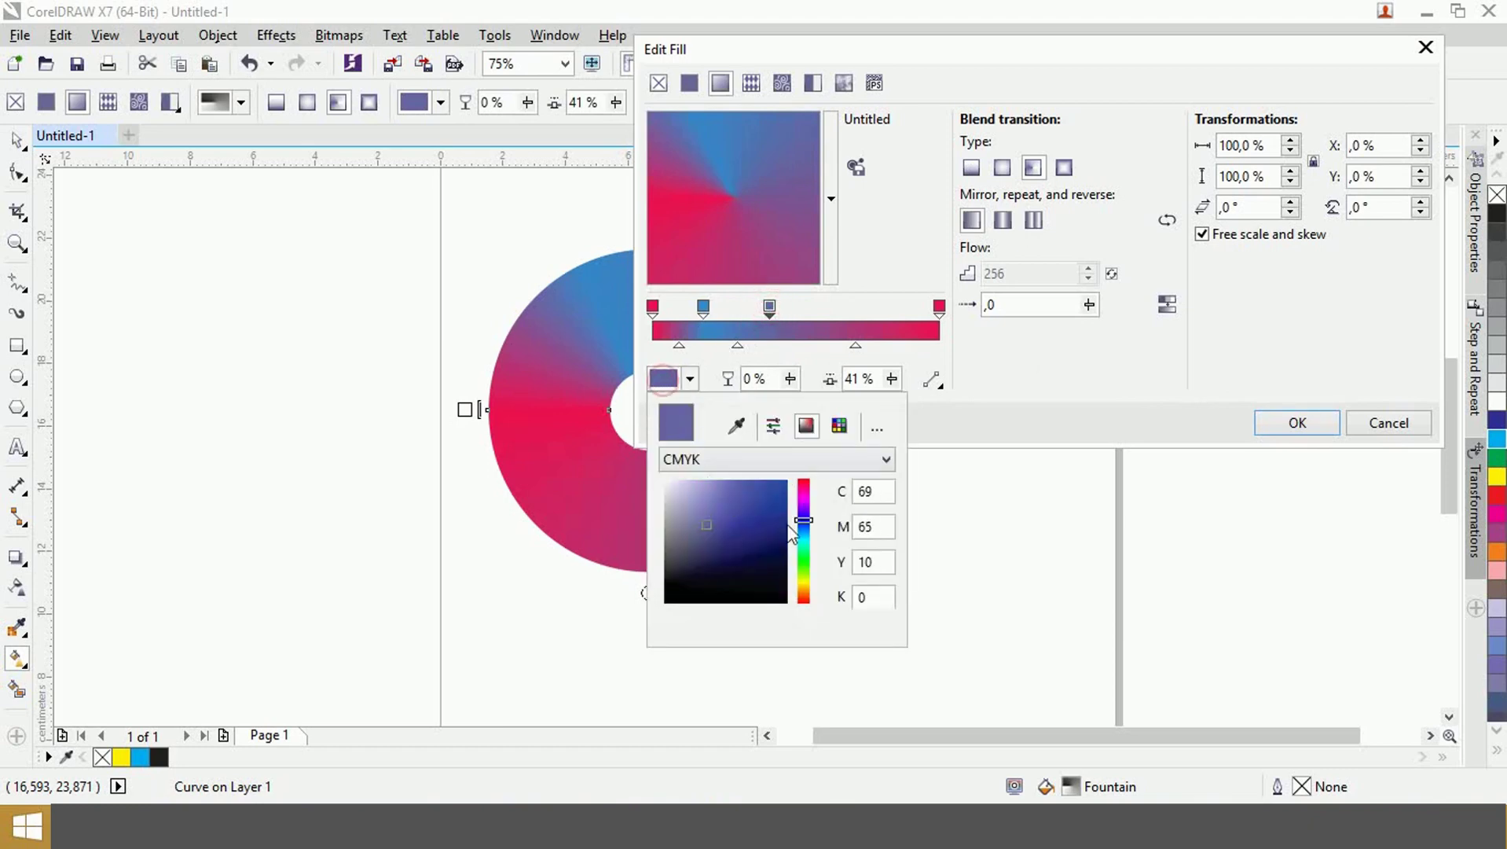
click(803, 587)
click(786, 486)
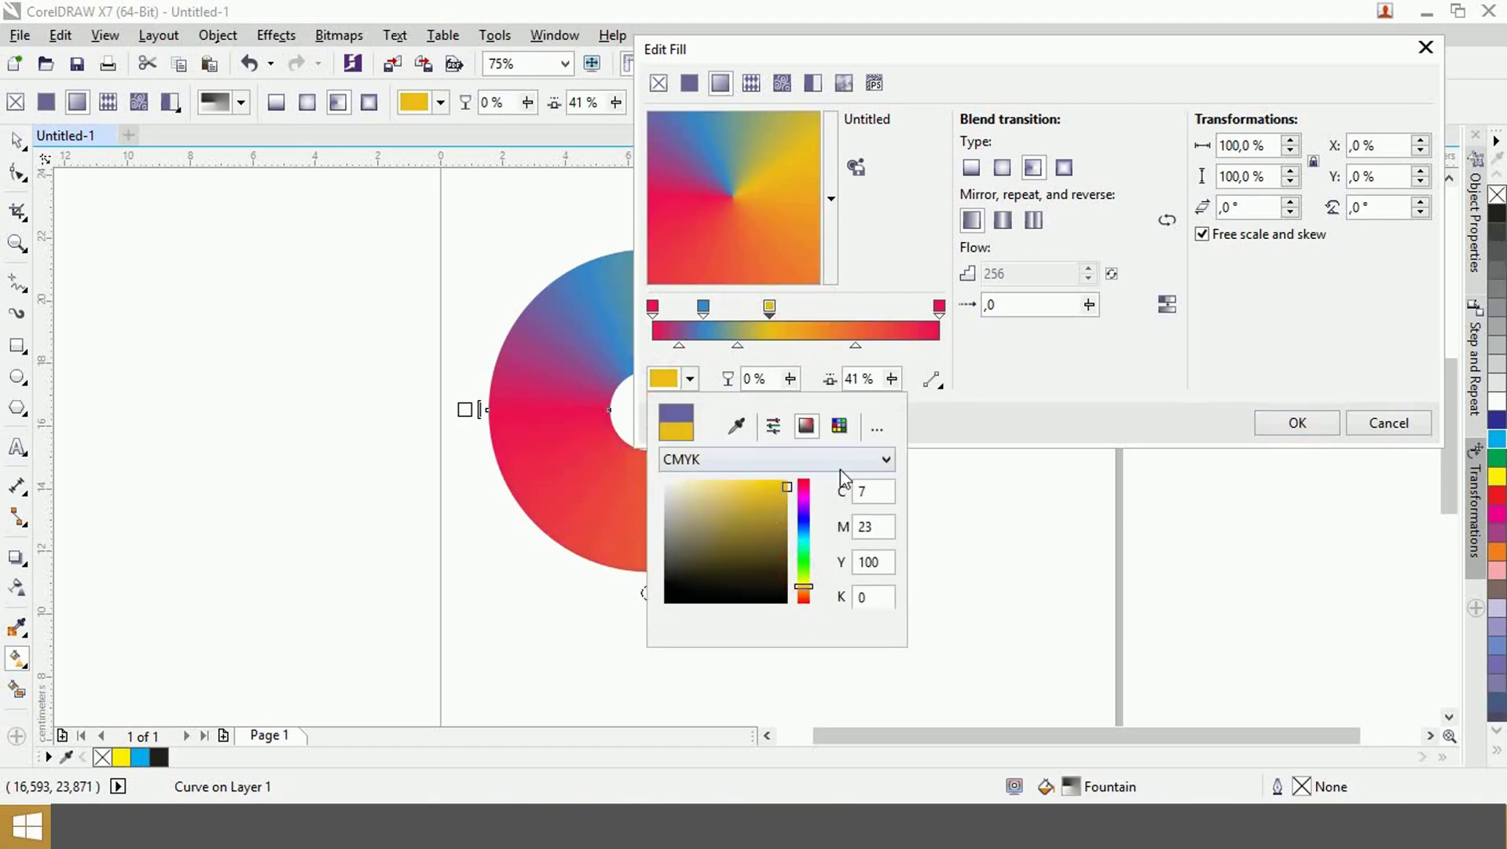
click(996, 374)
click(1293, 423)
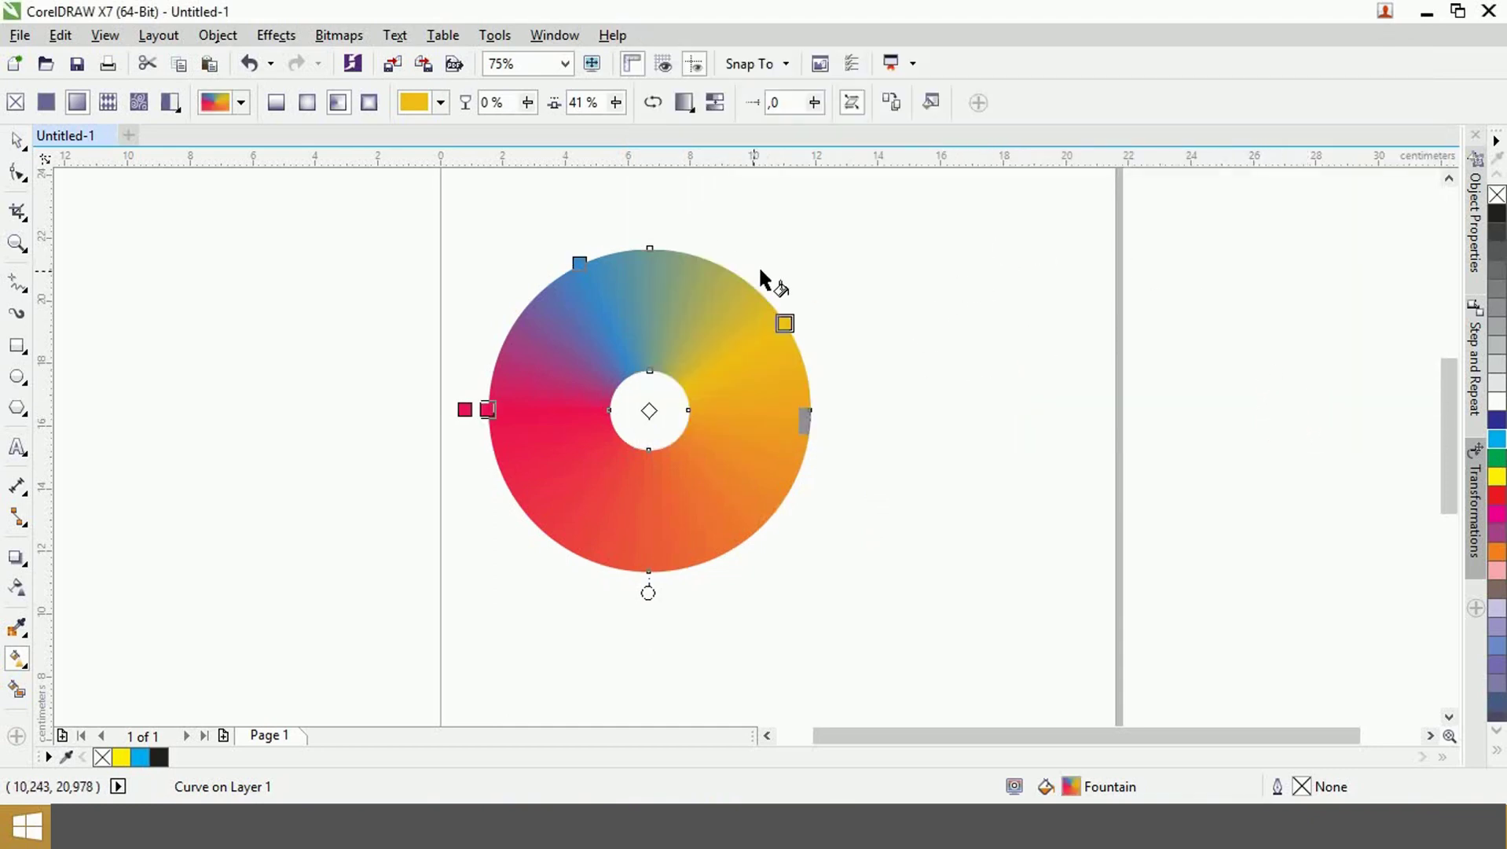
- Move the ring's blue gradient node to 11% and shift the yellow node counterclockwise to the upper-left edge, closer to it
drag(579, 262, 524, 307)
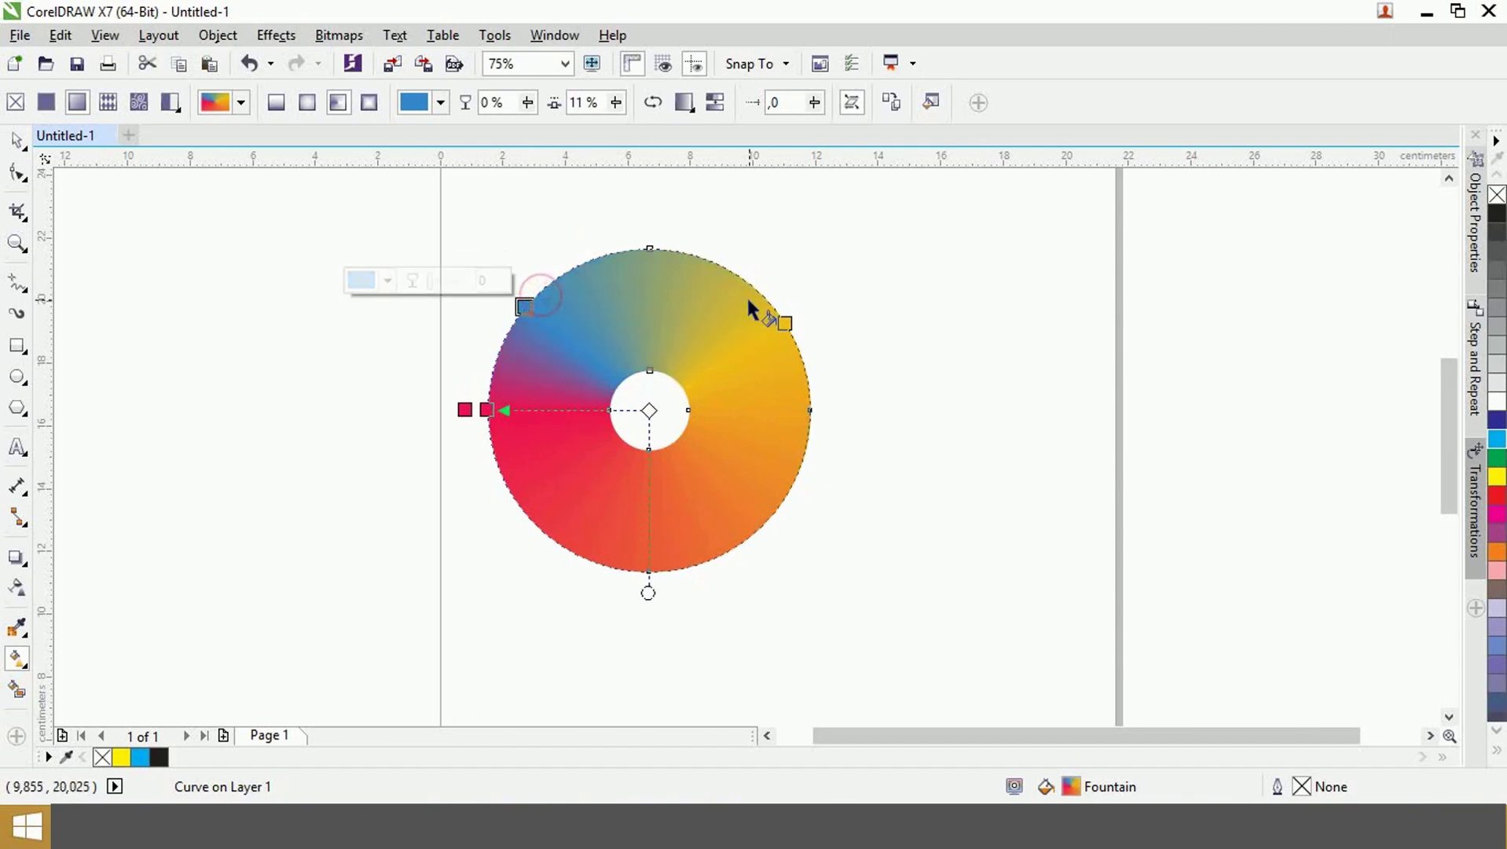
drag(778, 318, 670, 255)
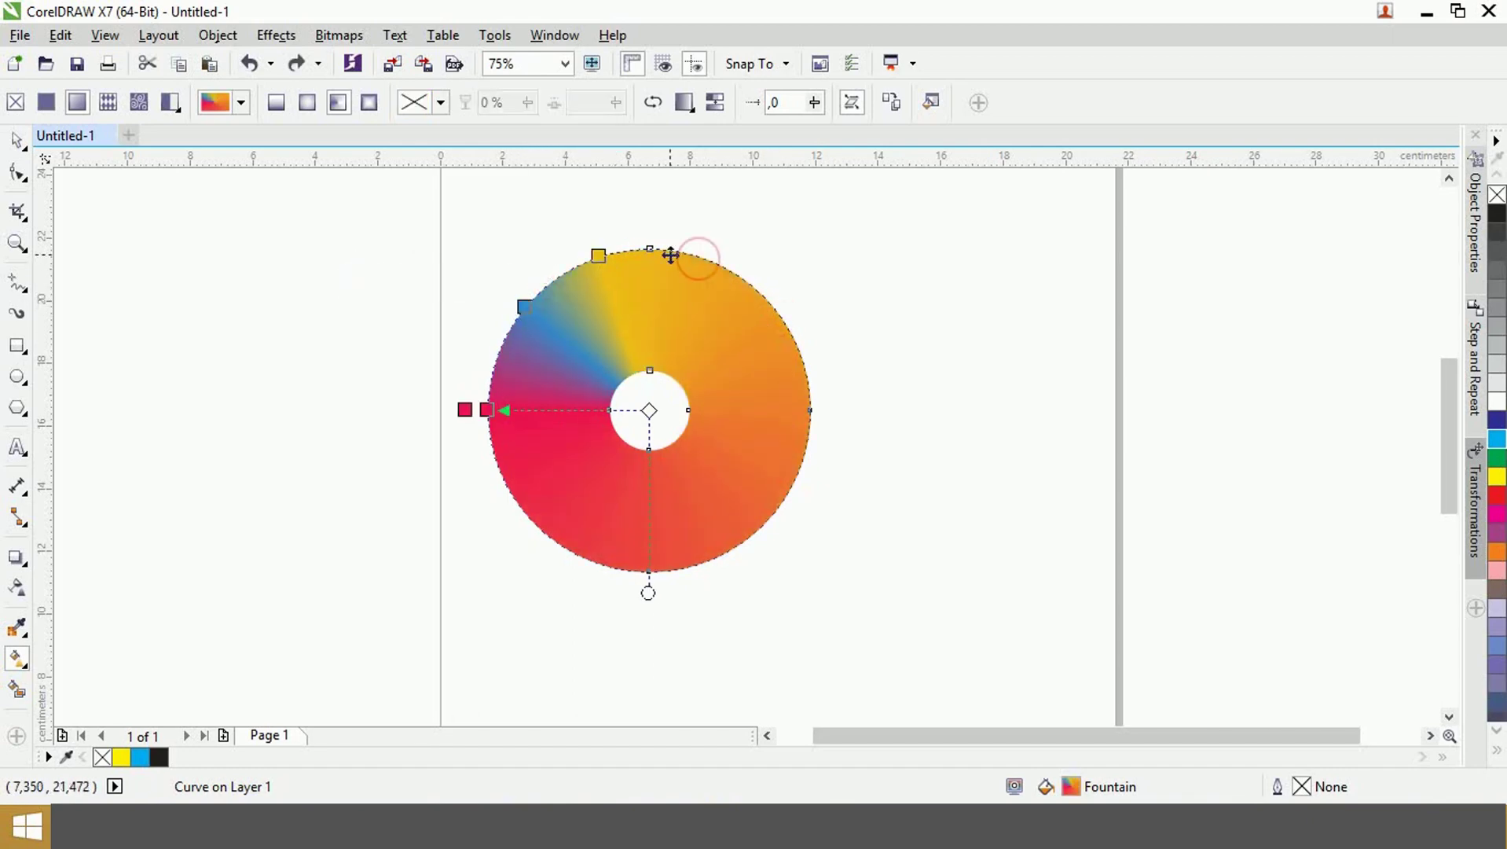
- Add a gradient node at 29% on the ring's edge and color it cyan with #1FC5EE
double_click(689, 253)
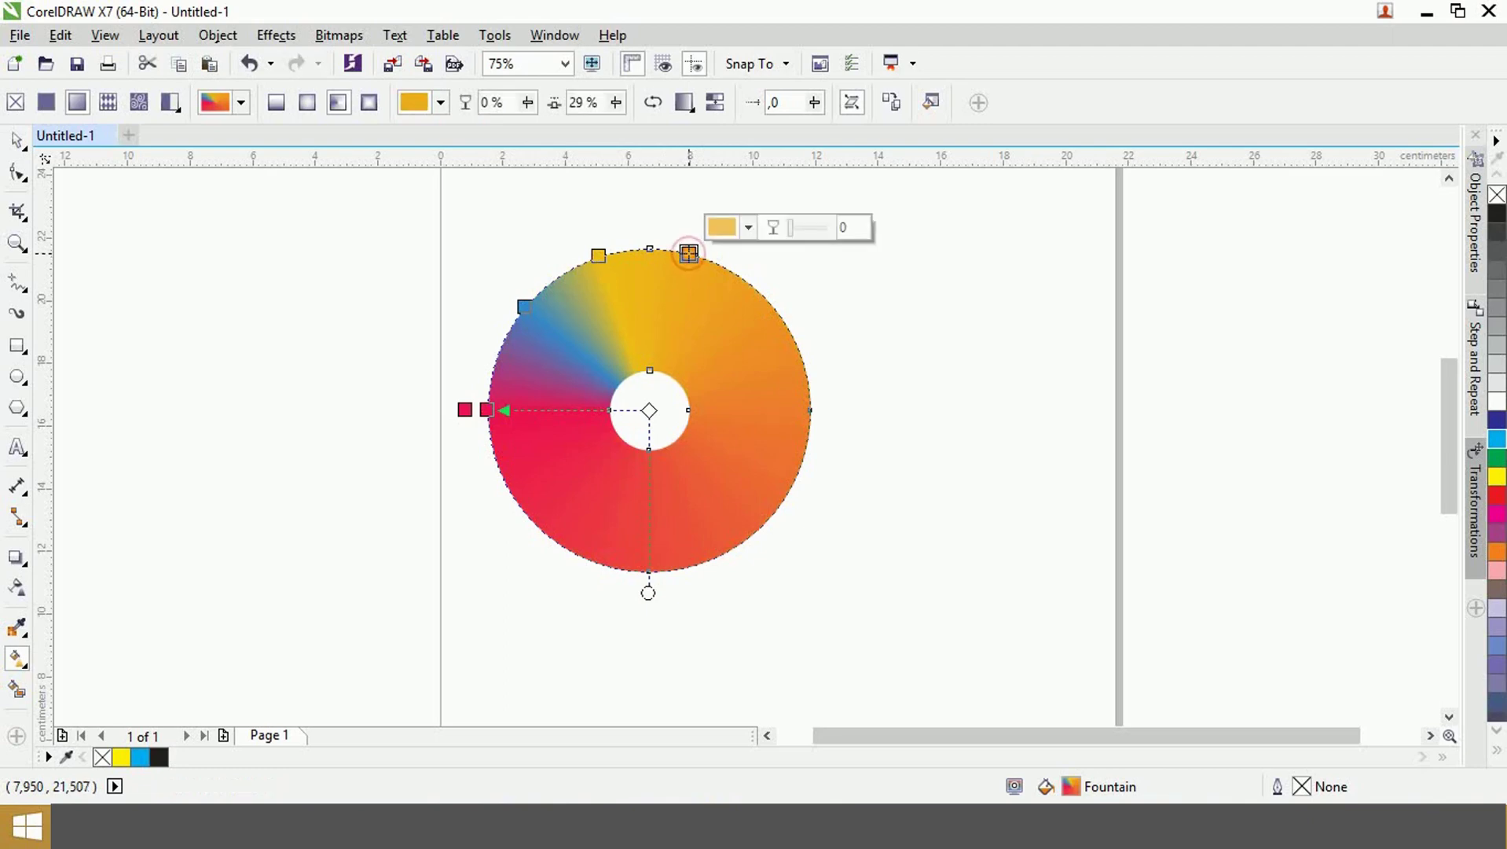
click(747, 231)
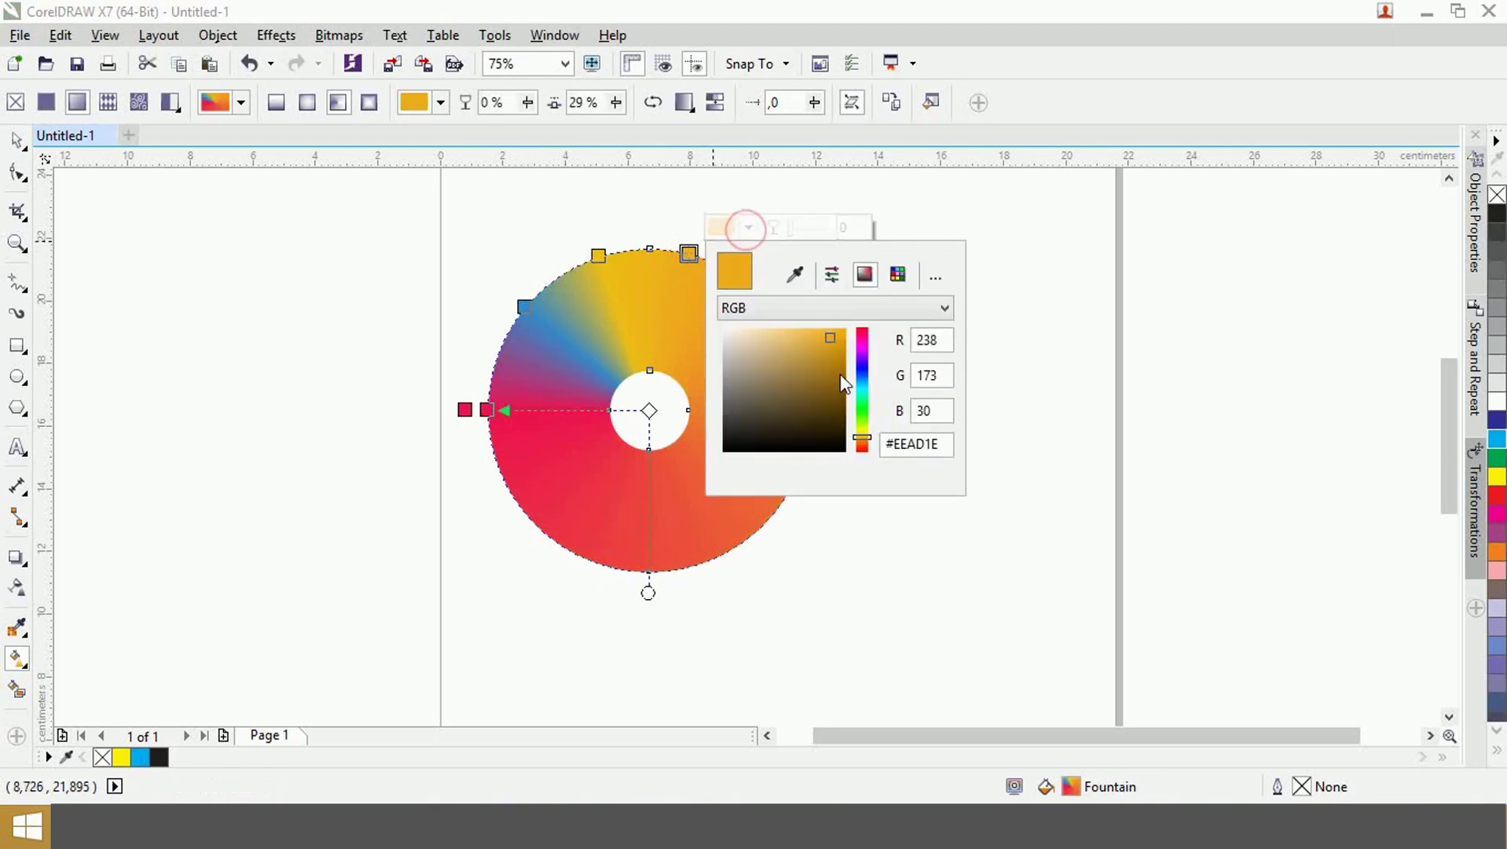
click(858, 385)
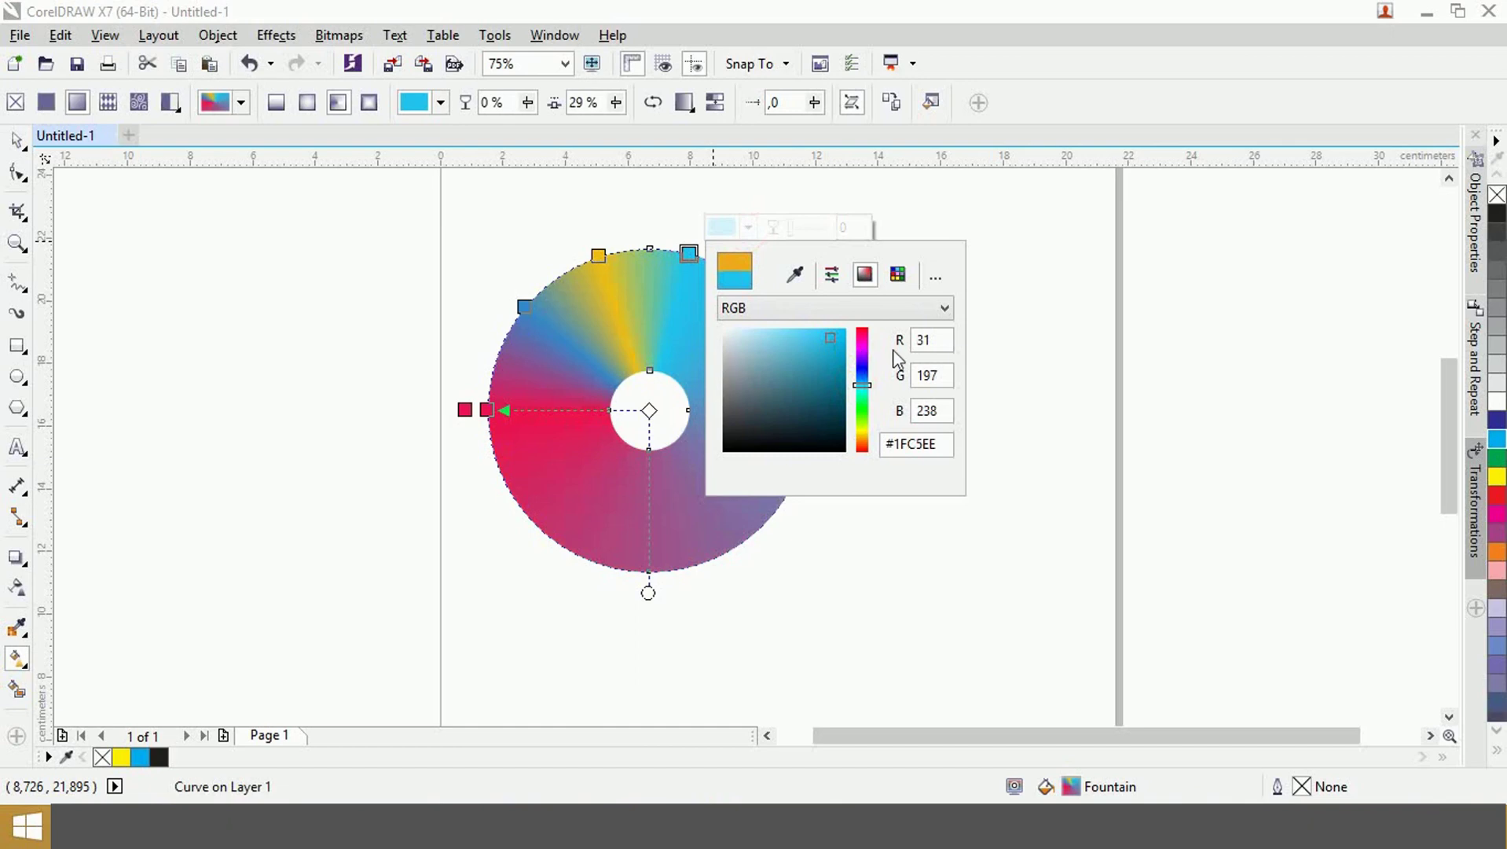
click(795, 275)
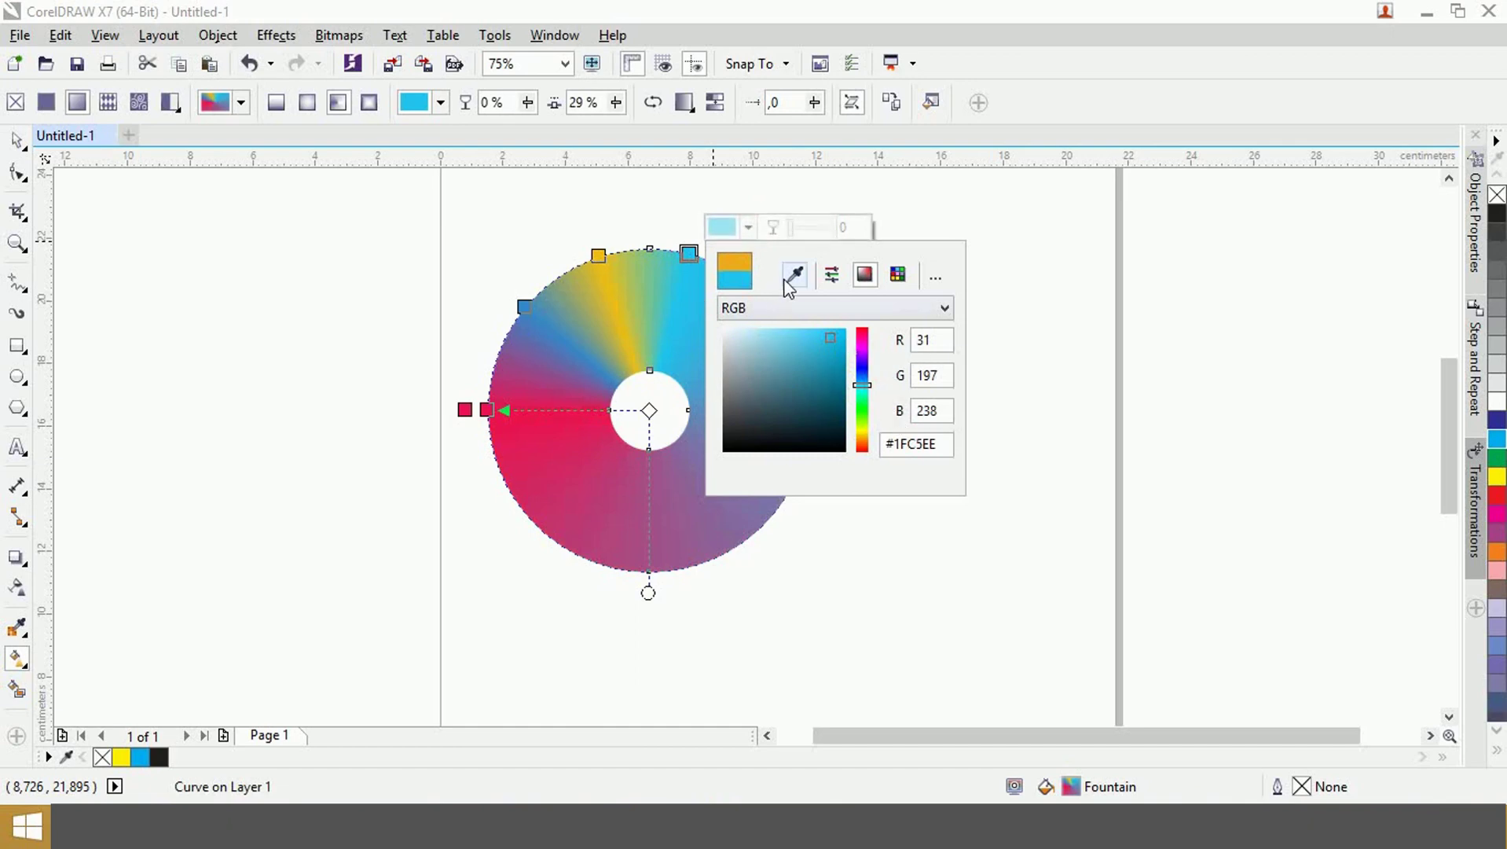
click(682, 311)
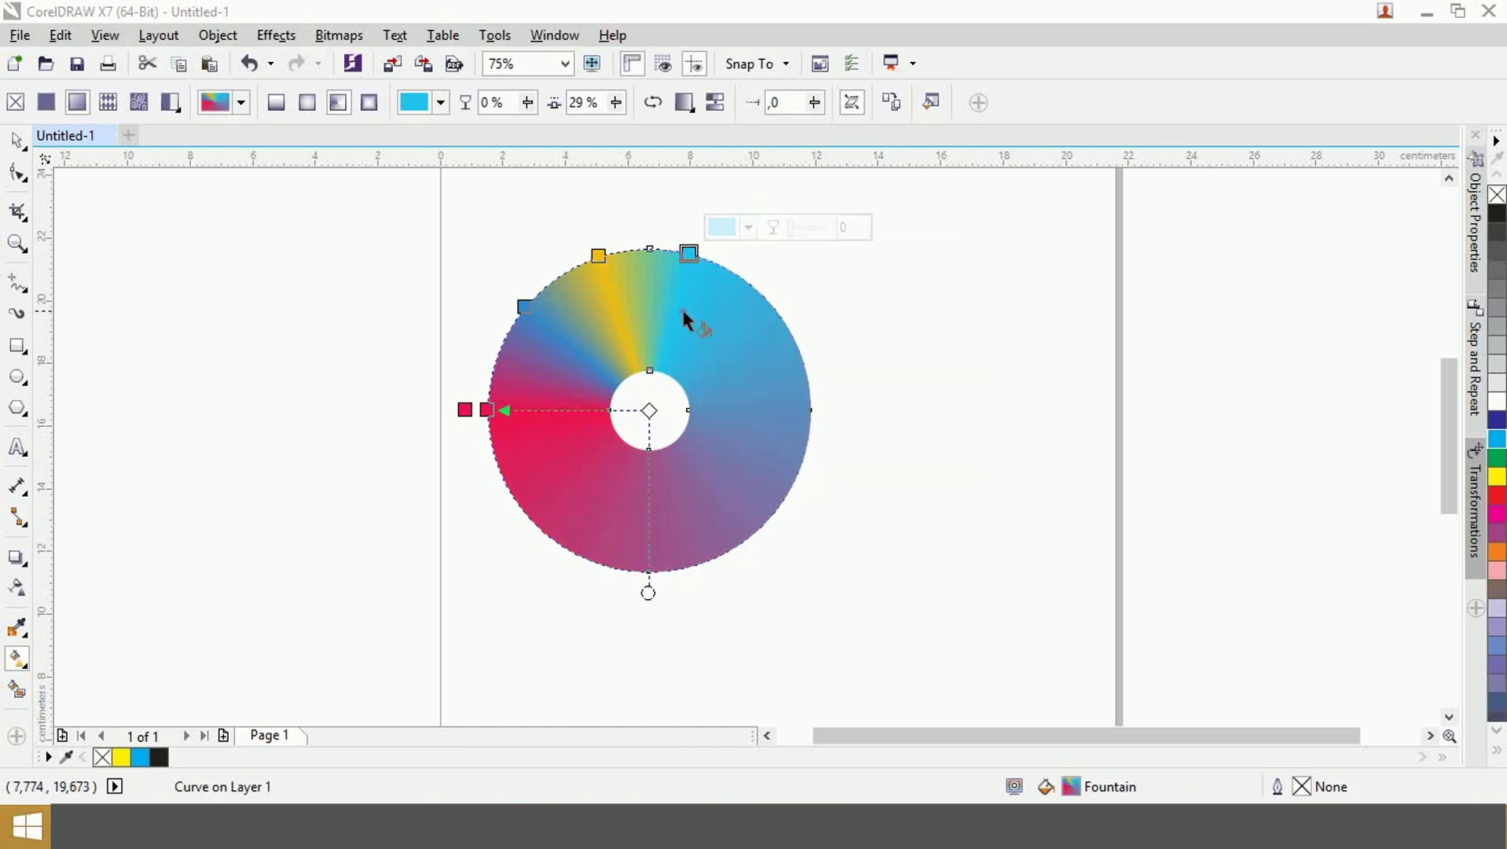
- Add a gradient node at 37% on the ring's edge and color it pink with #DD3792
double_click(759, 293)
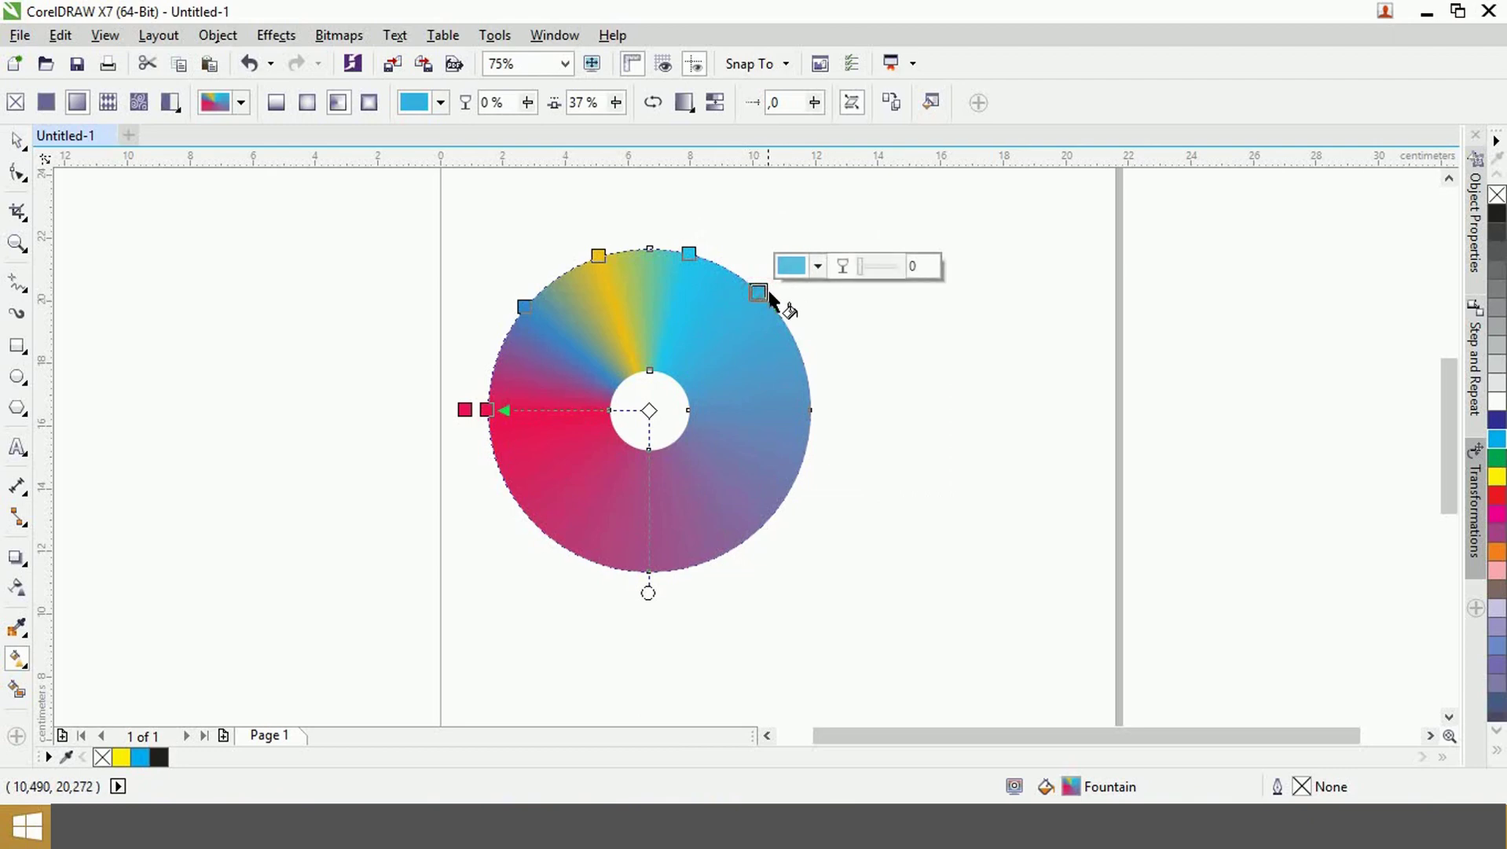
click(817, 266)
click(933, 462)
drag(934, 461, 933, 469)
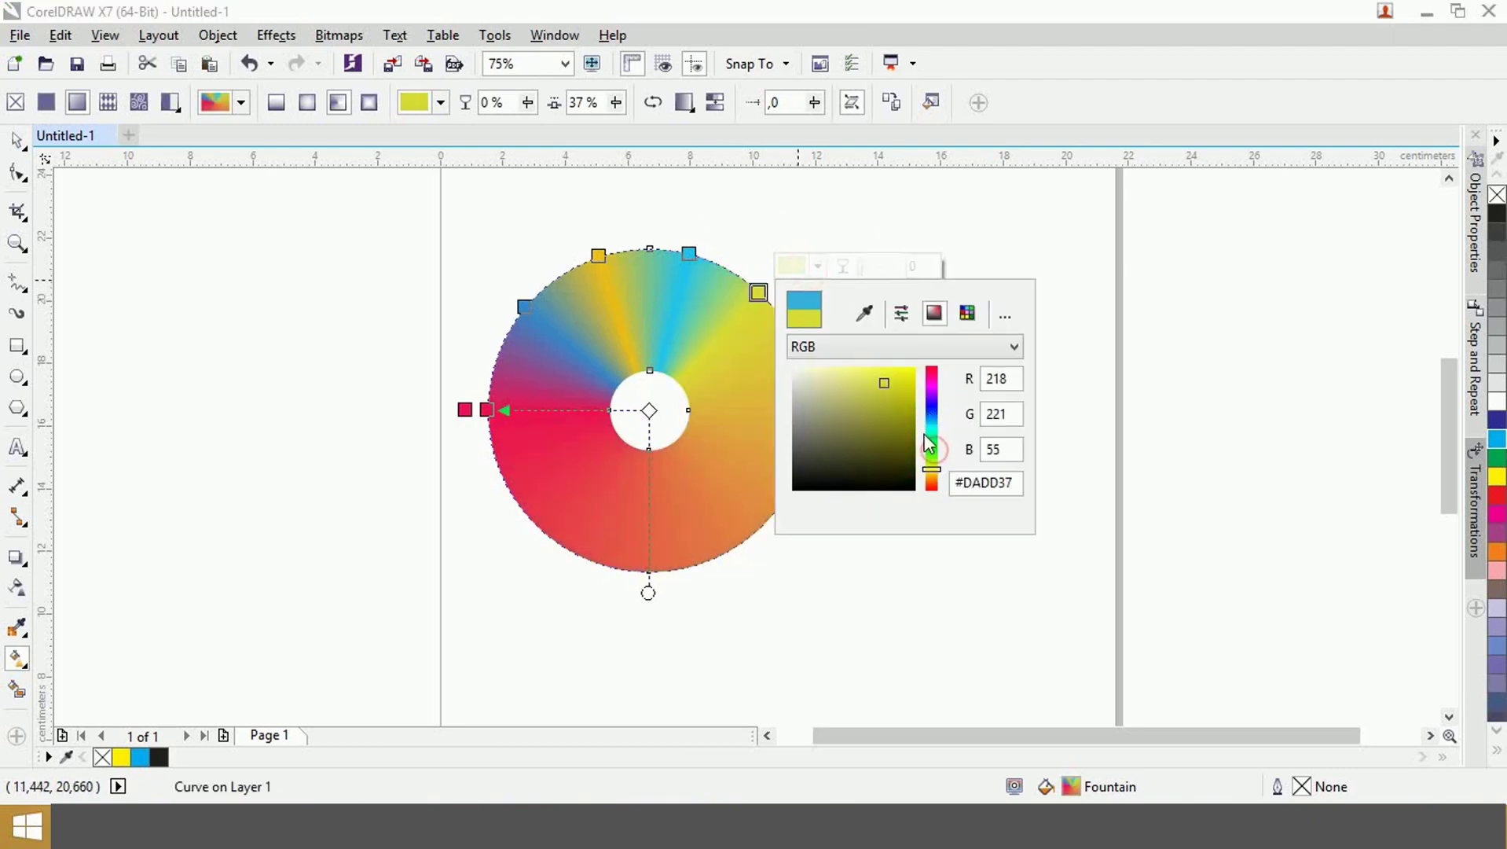
click(934, 378)
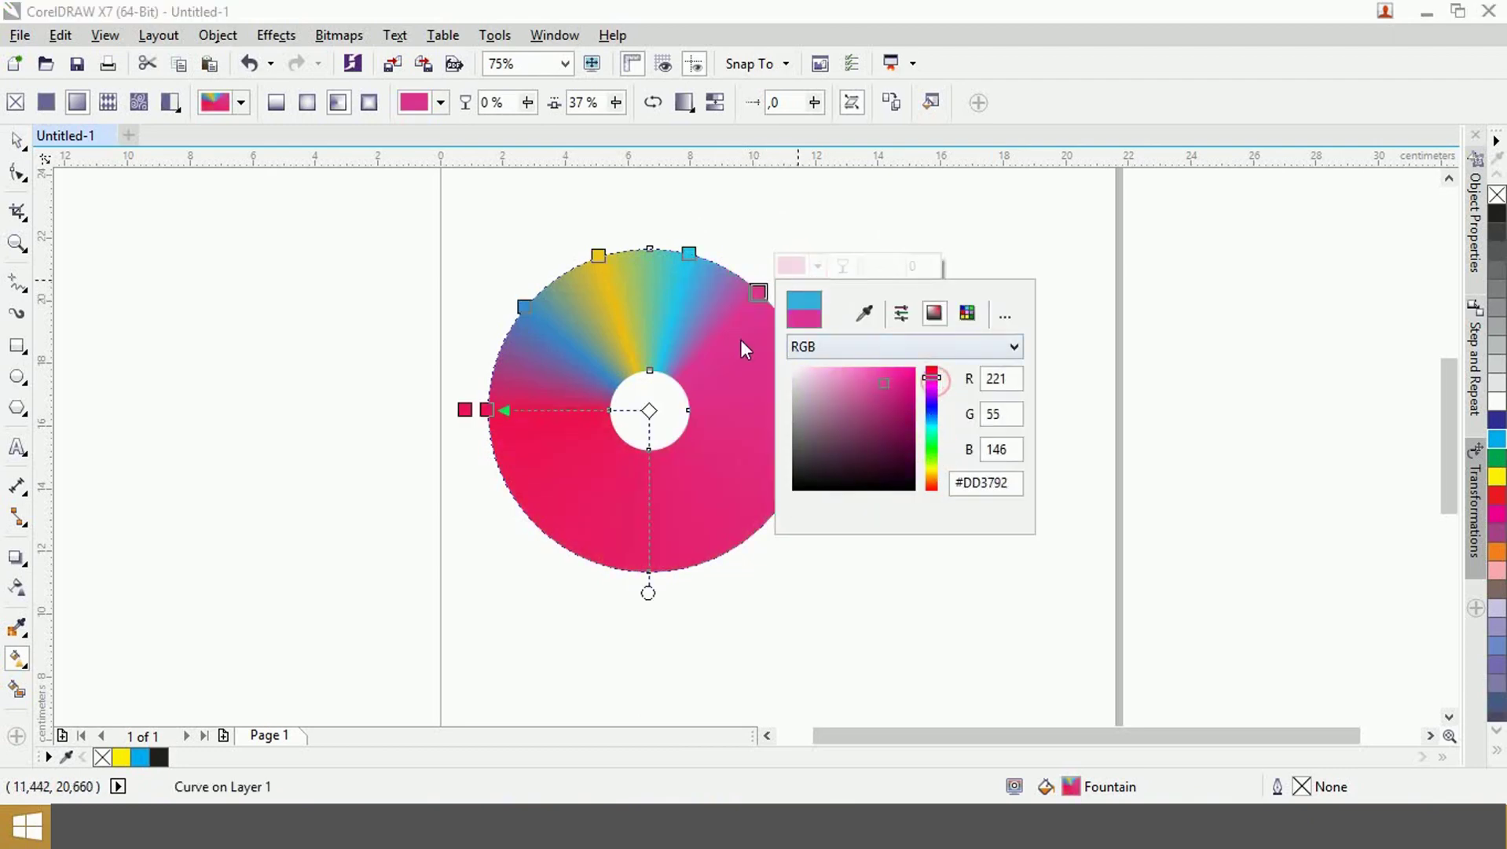
- Add a gradient node at 44% on the ring's edge and change its hue to blue
double_click(798, 352)
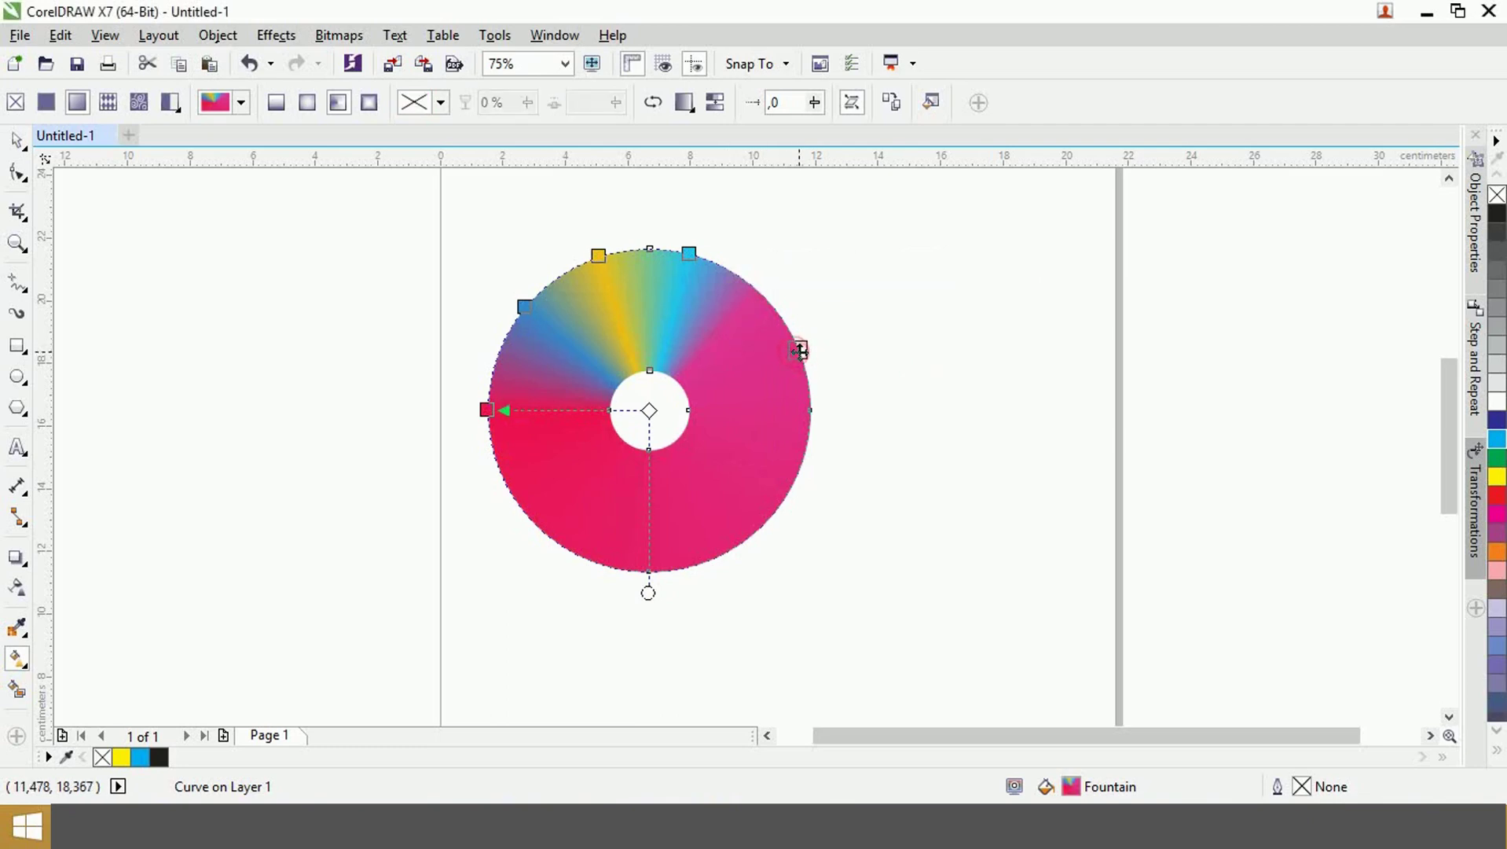
click(855, 326)
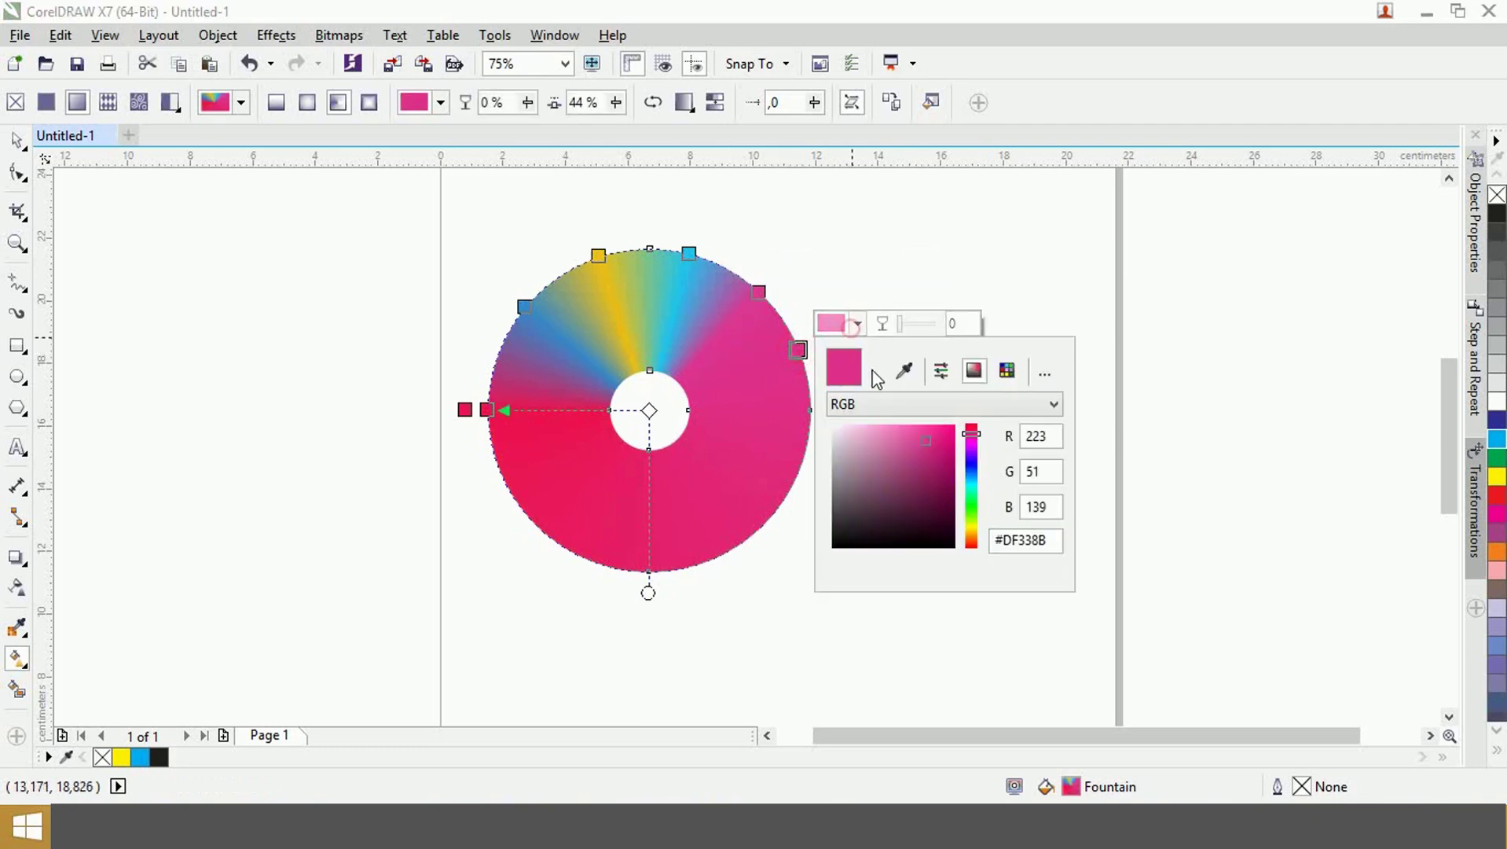
click(973, 475)
click(813, 422)
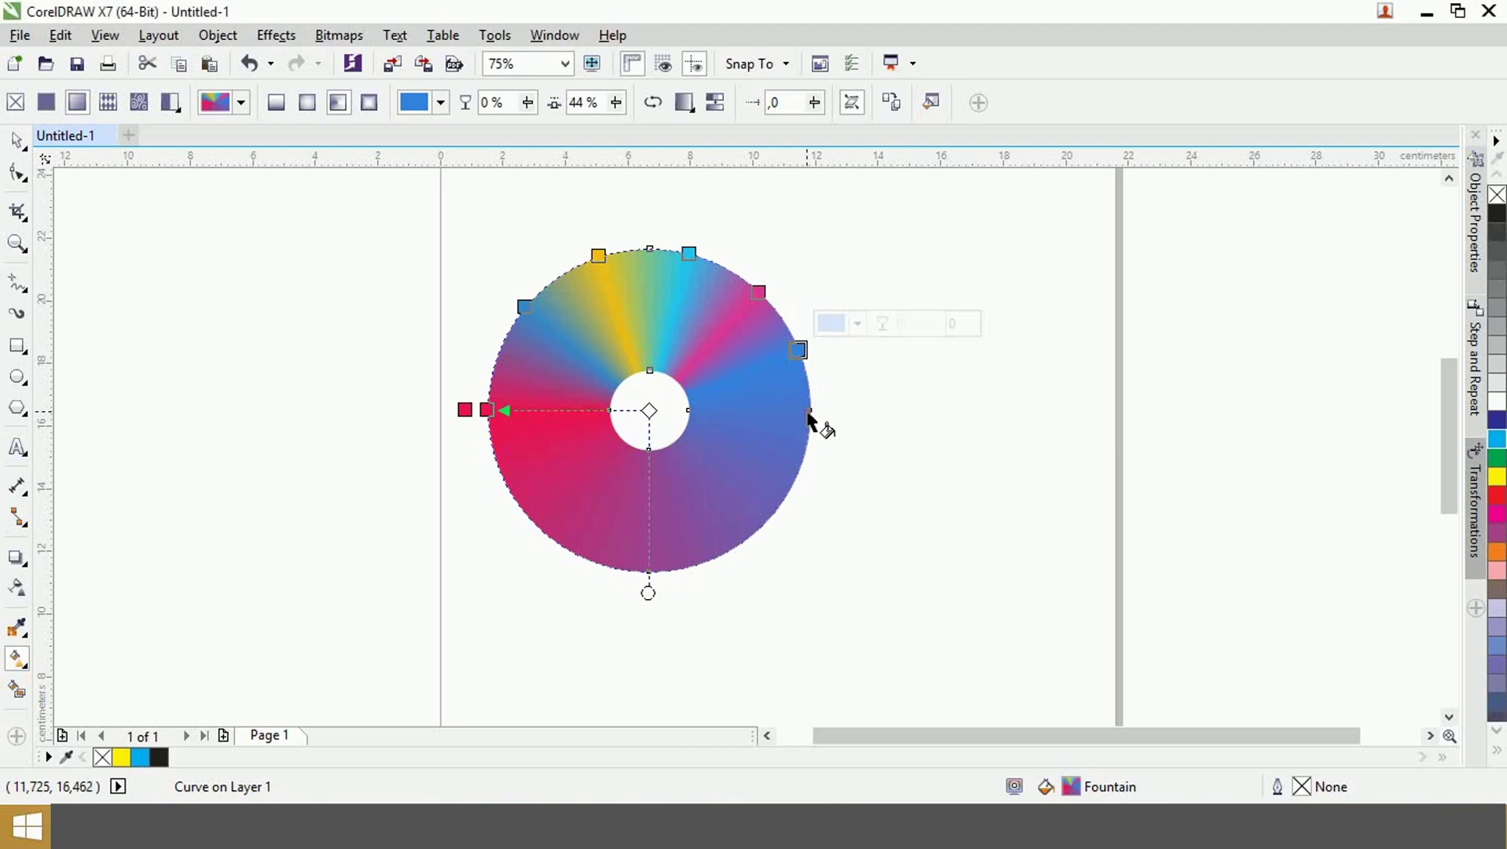
- Add a gradient node at 50% on the ring's edge and color it turquoise
double_click(809, 412)
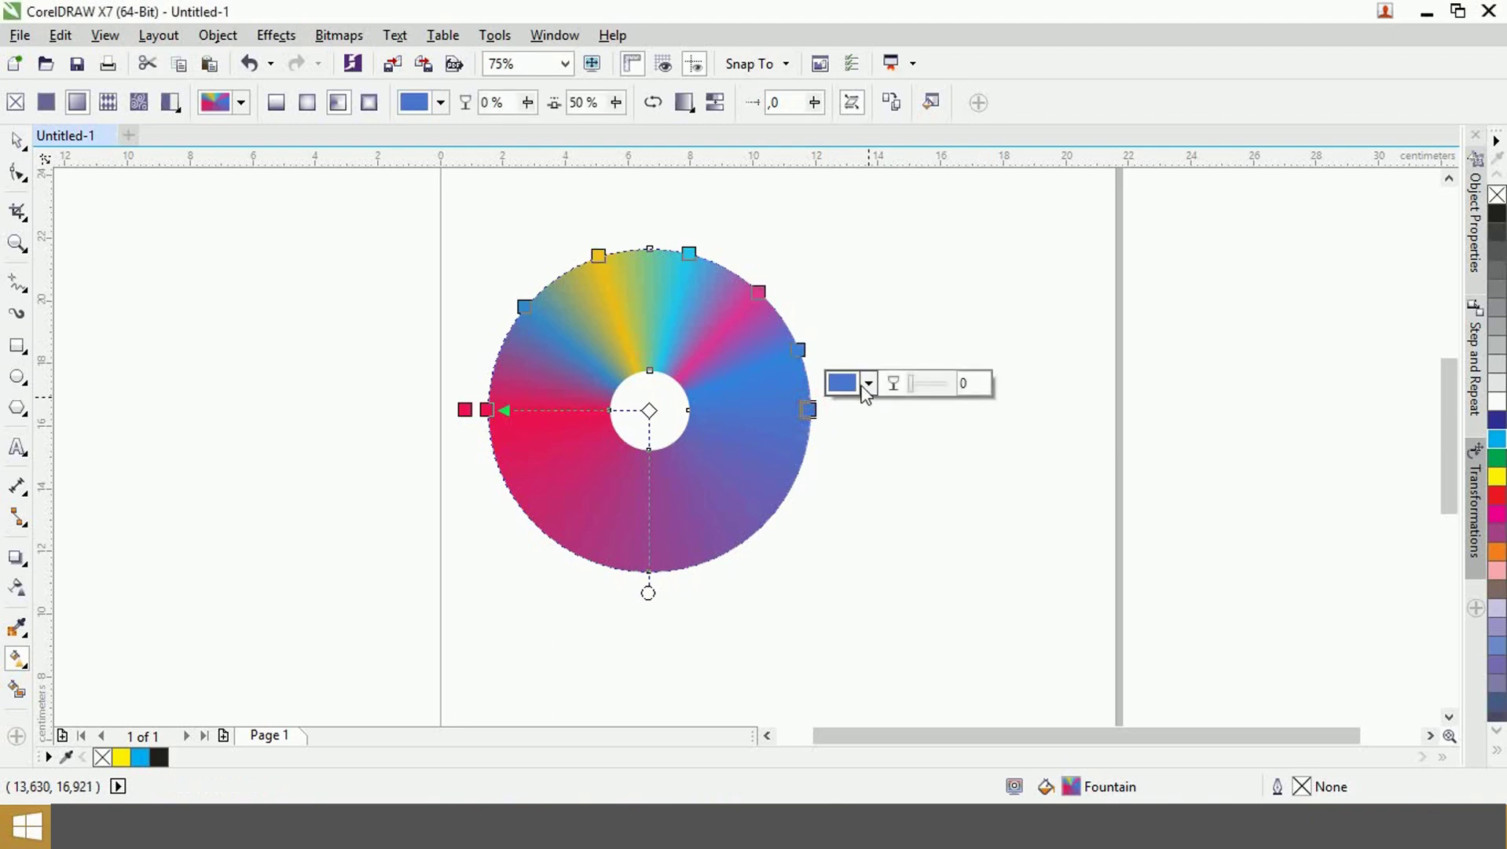
click(868, 384)
click(974, 548)
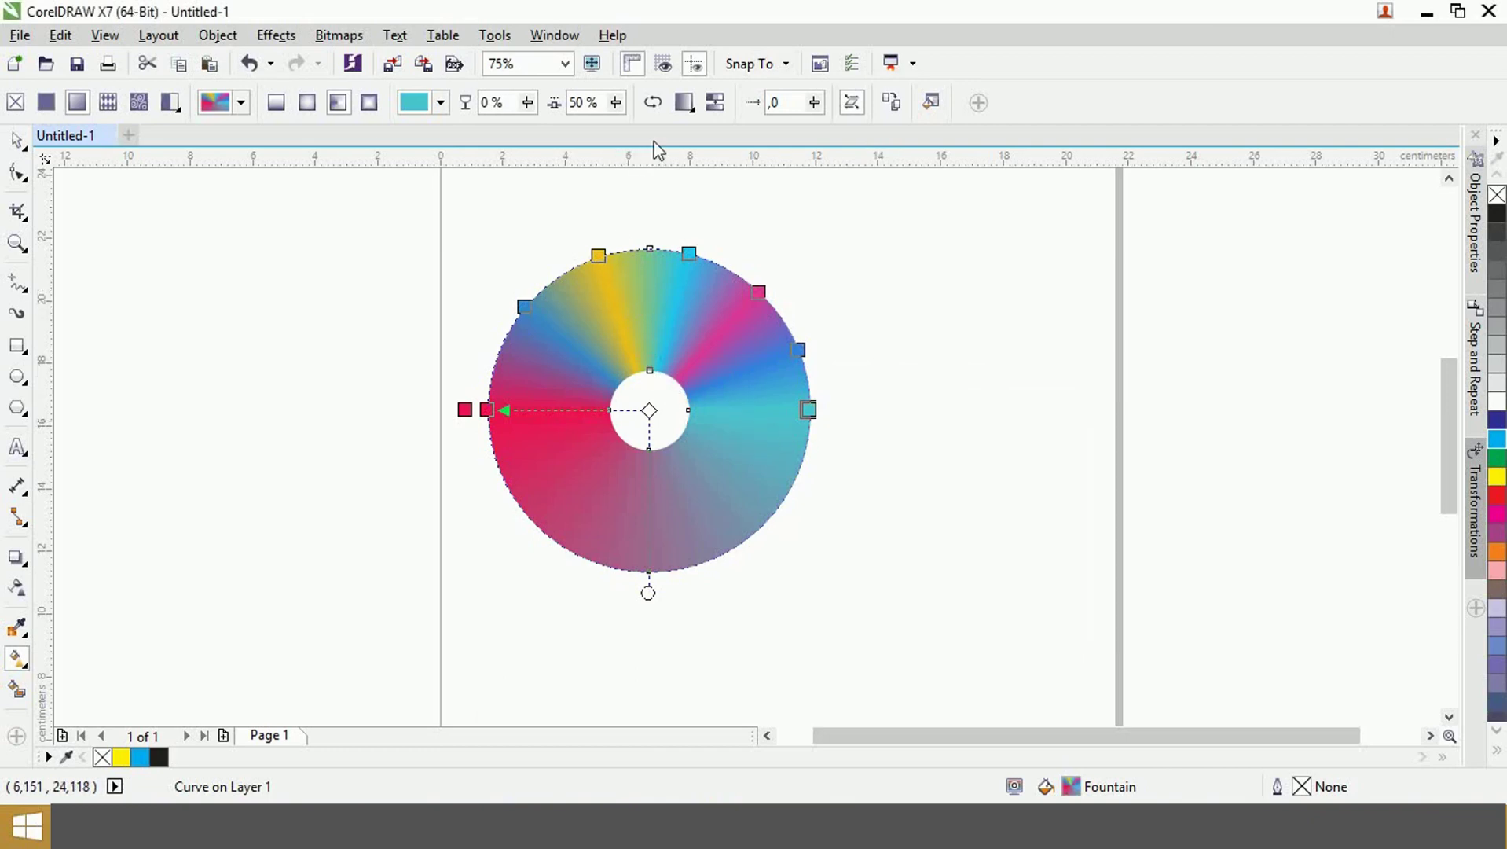
- Try the Repeat option on the ring's gradient and restore the Default Fountain Fill
click(692, 111)
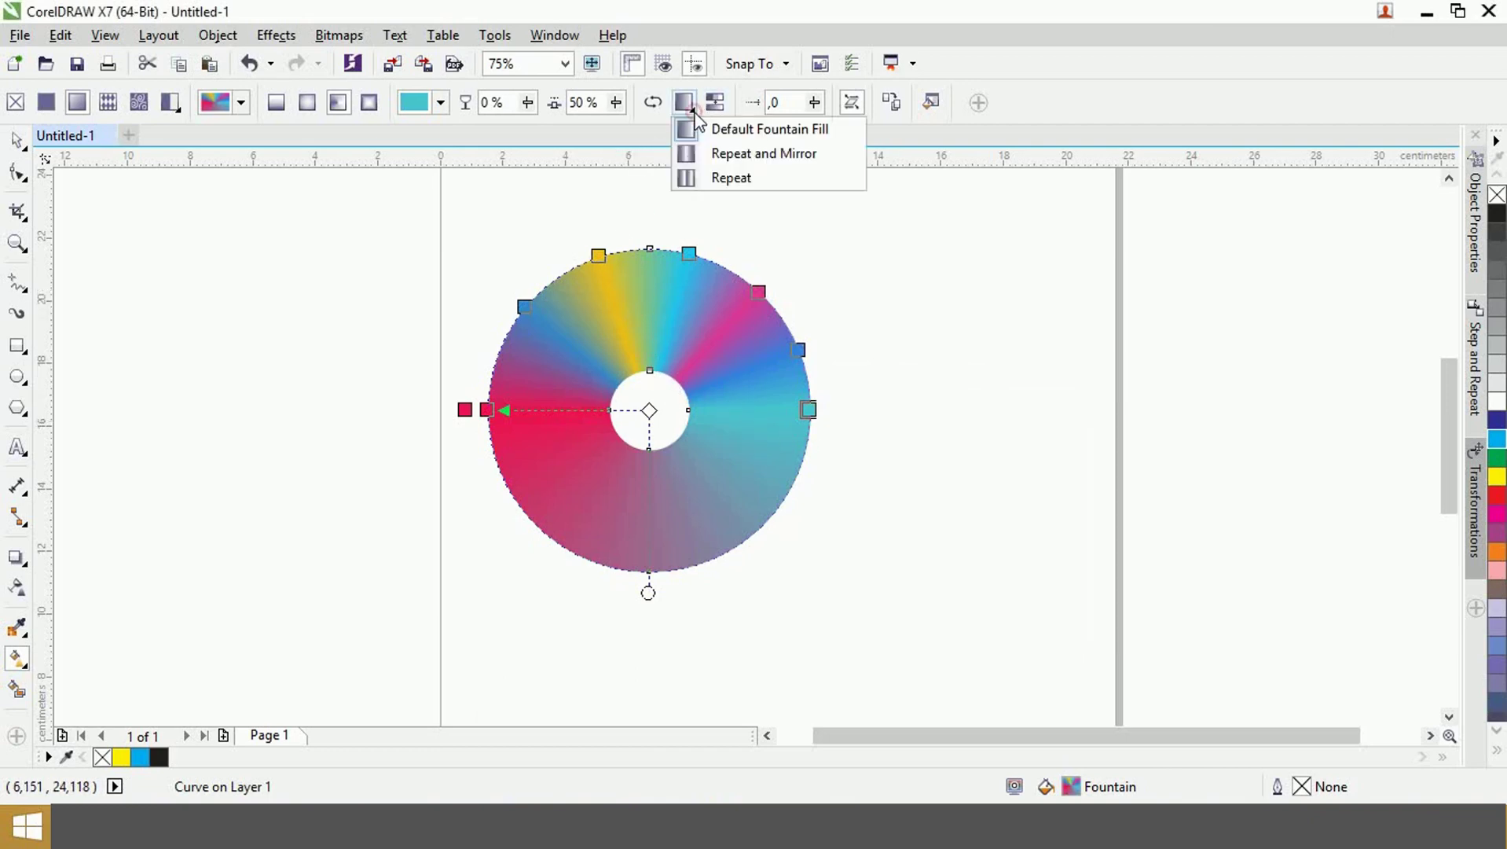
click(739, 178)
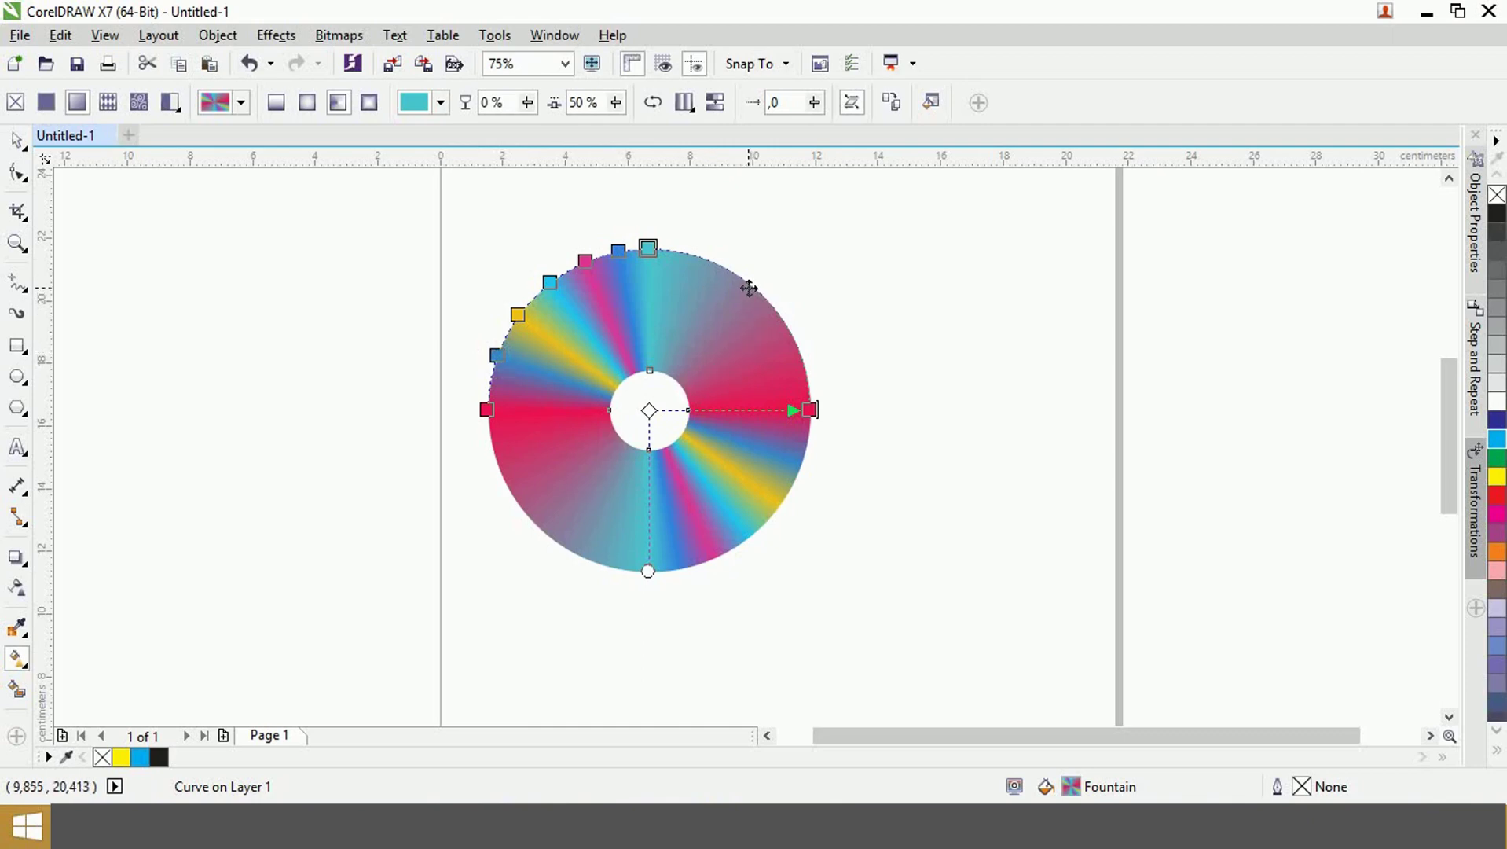
click(684, 102)
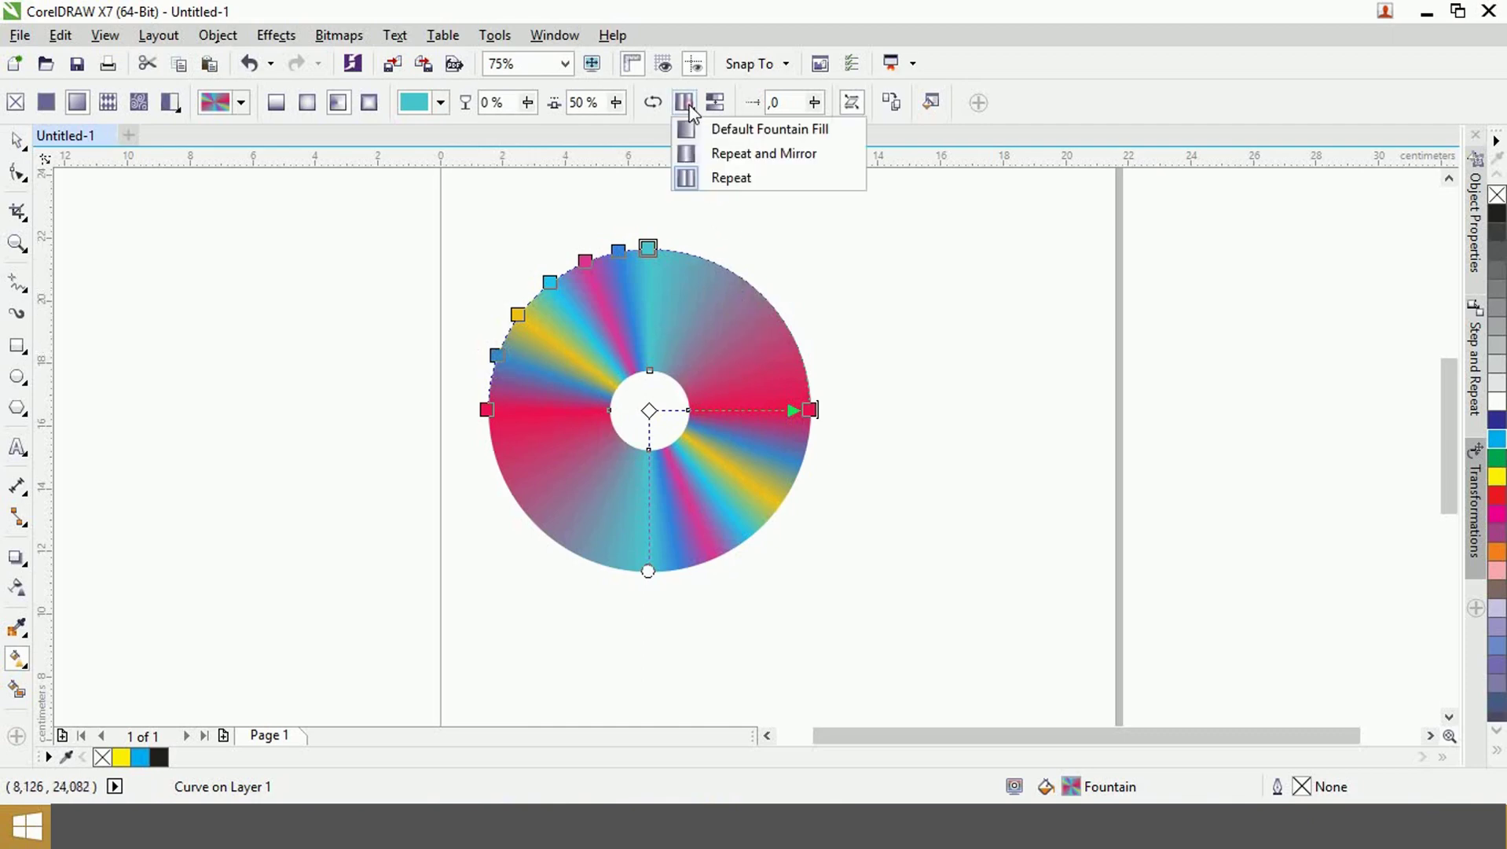
click(718, 130)
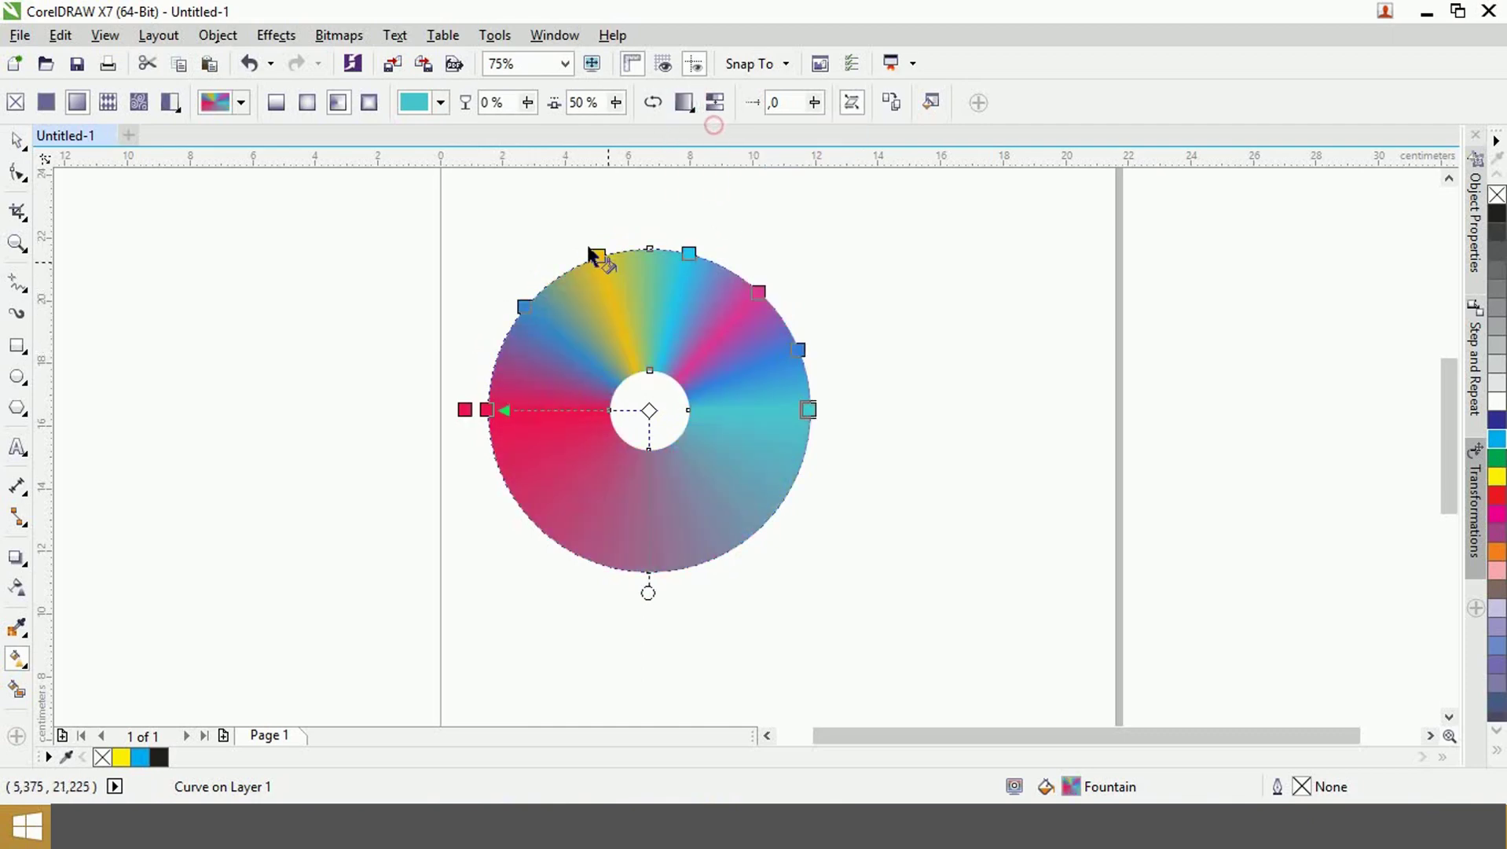
- Add a gradient node at 58% on the ring's edge and color it deep blue with #1D27E3
double_click(790, 488)
click(847, 517)
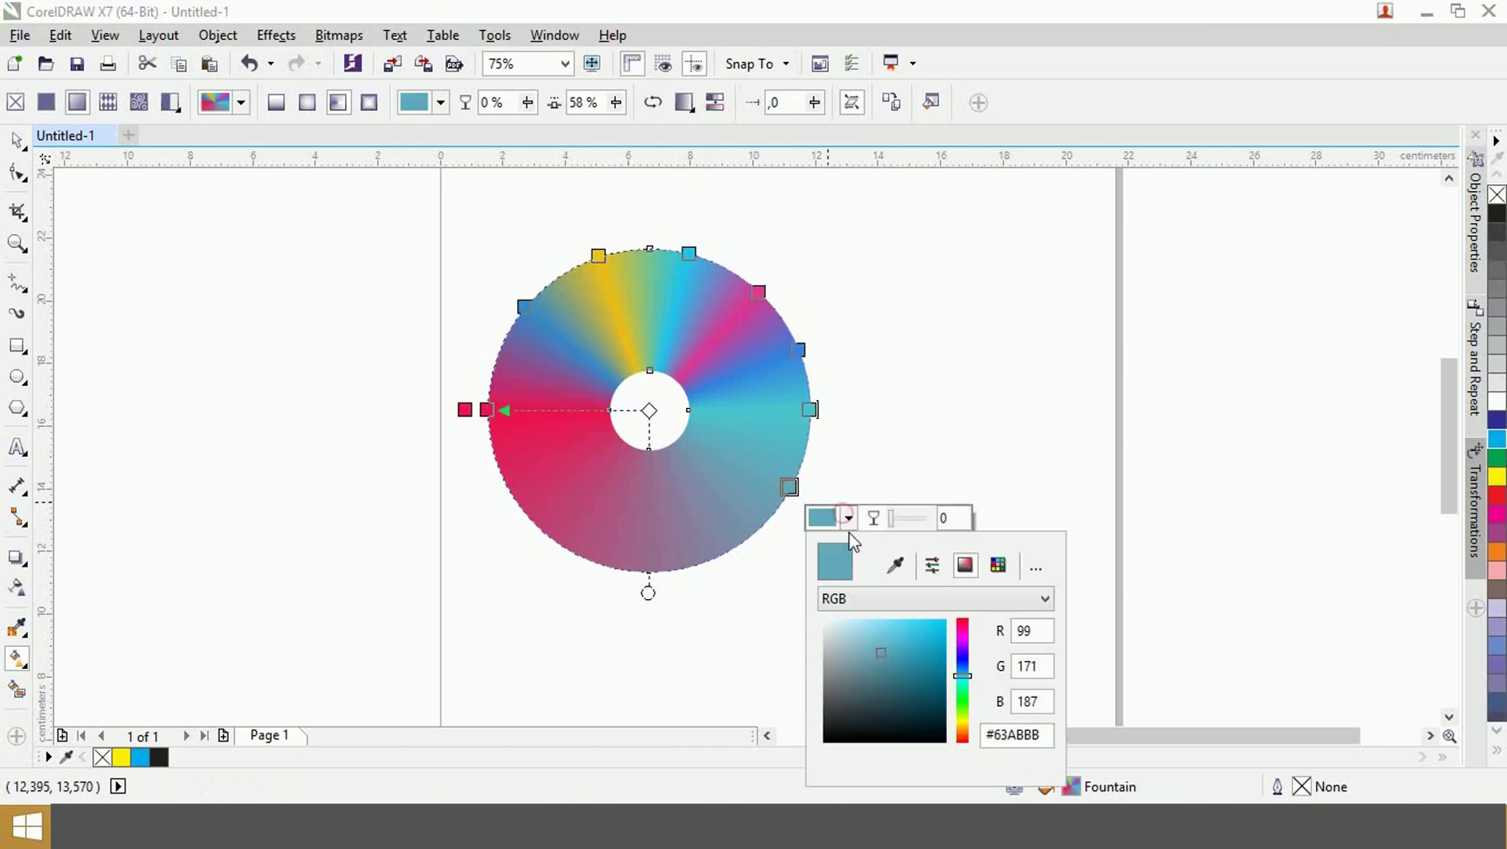
click(931, 632)
drag(970, 682, 962, 660)
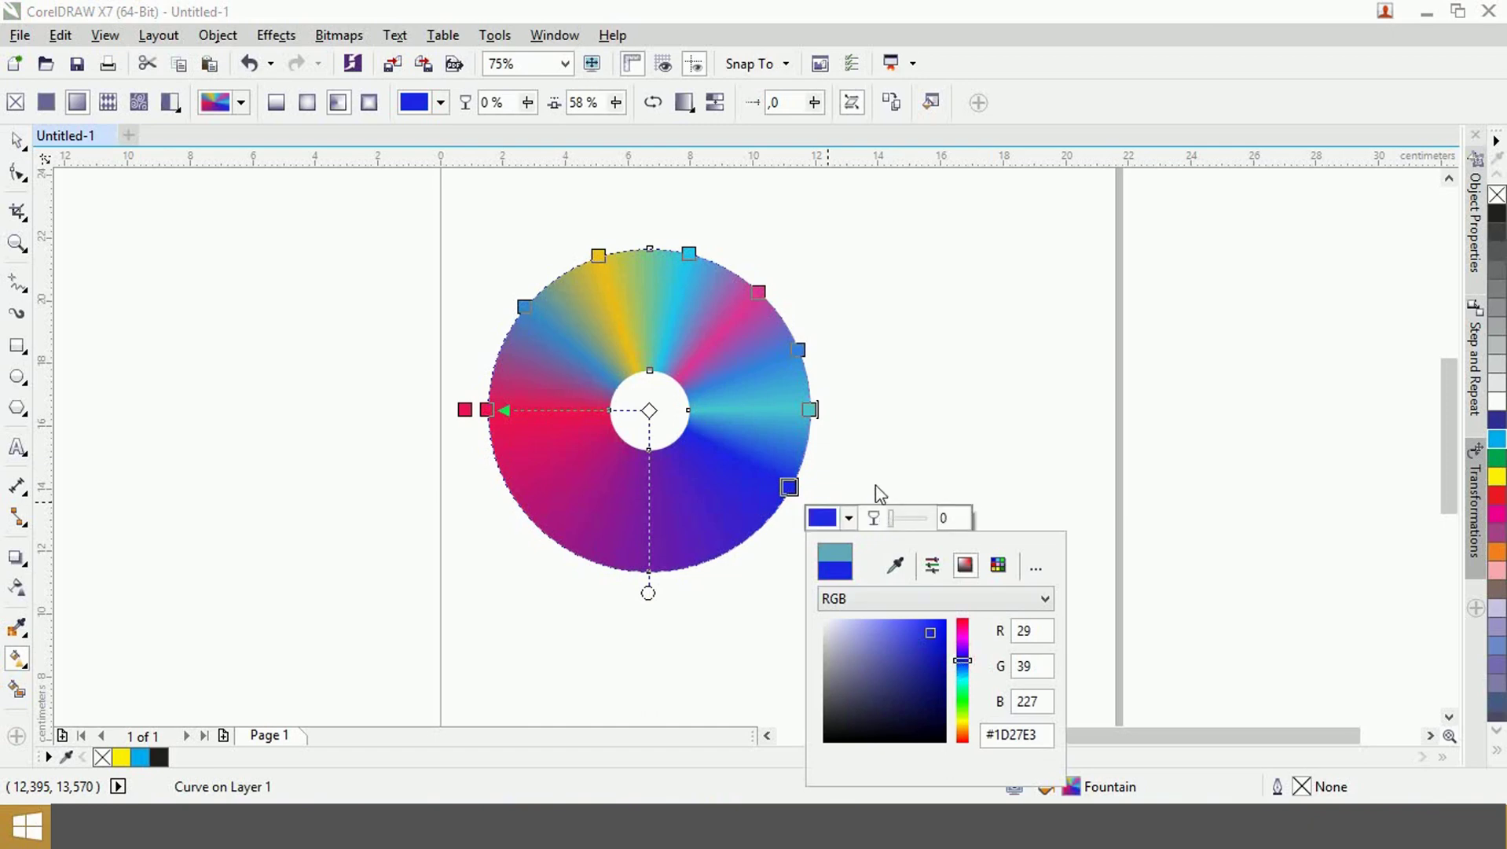
click(701, 573)
- Add a gradient node at 69% on the ring's edge and change its hue to orange-brown
double_click(707, 560)
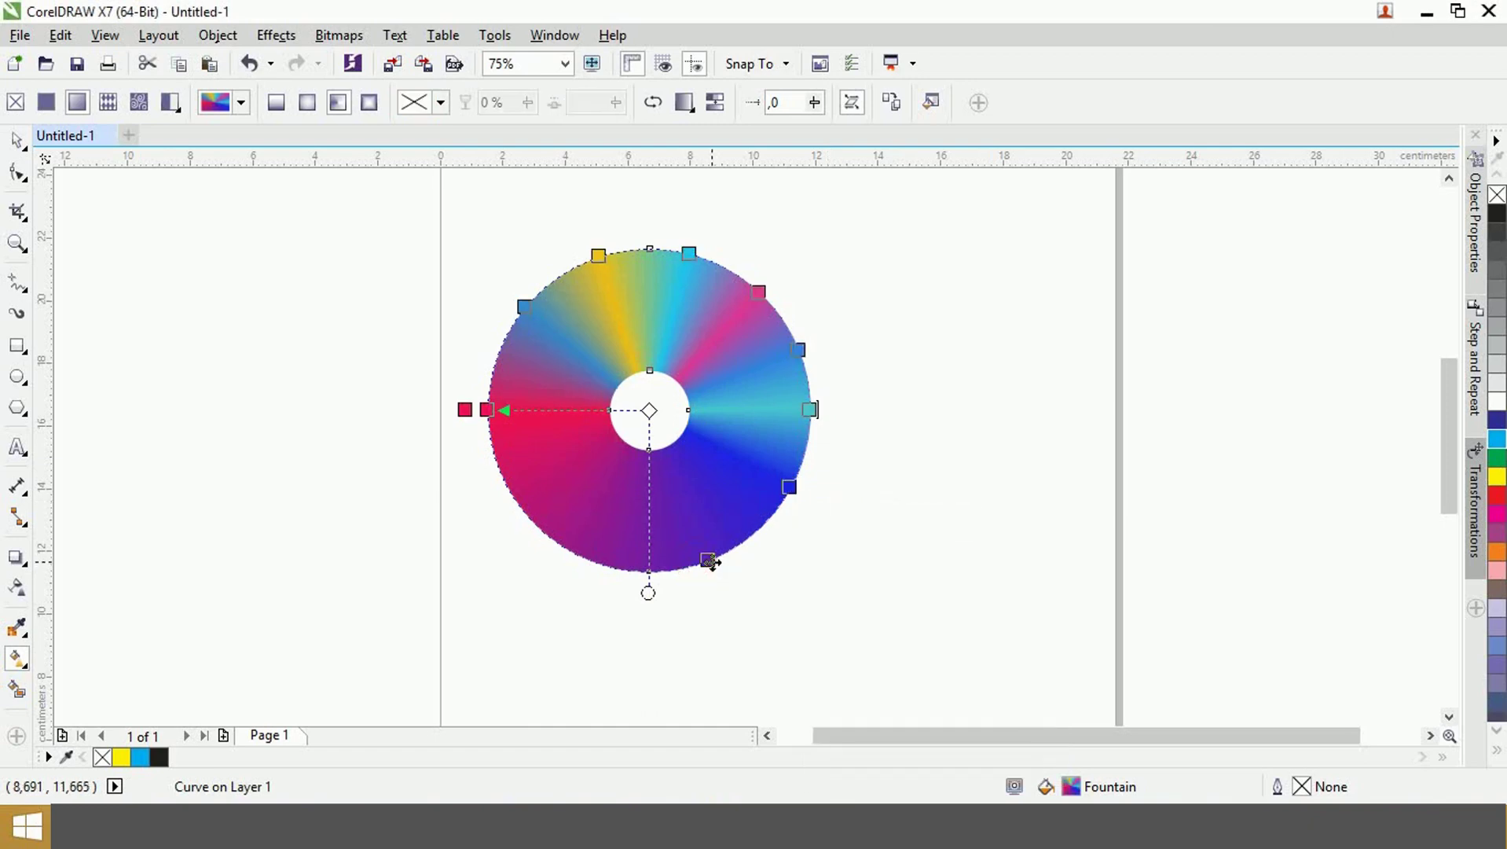
click(766, 591)
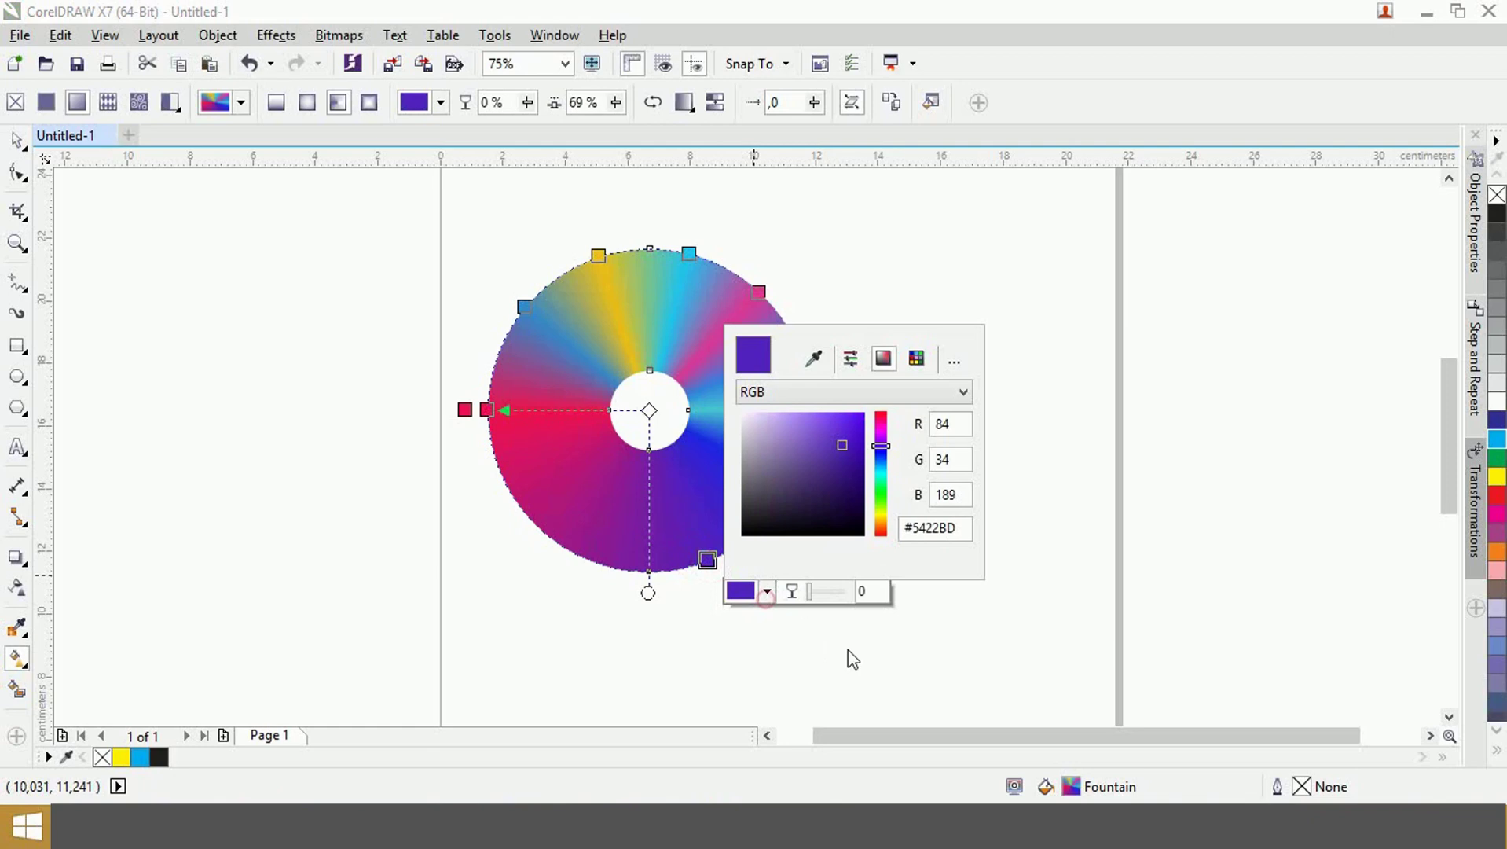
click(881, 527)
click(613, 564)
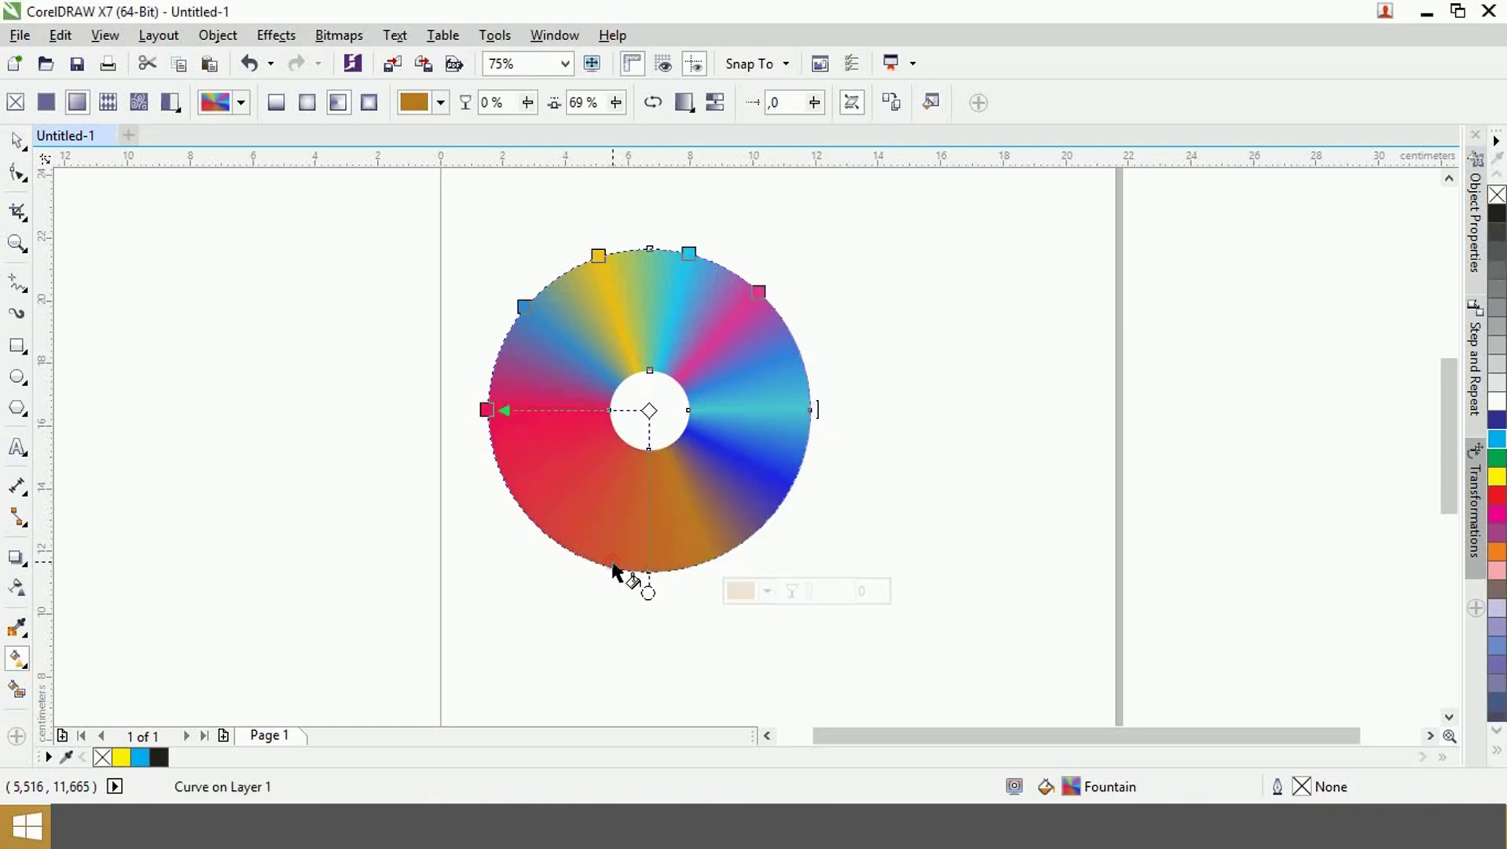
- Add a gradient node at 79% on the ring's edge and color it very pale blue
double_click(614, 565)
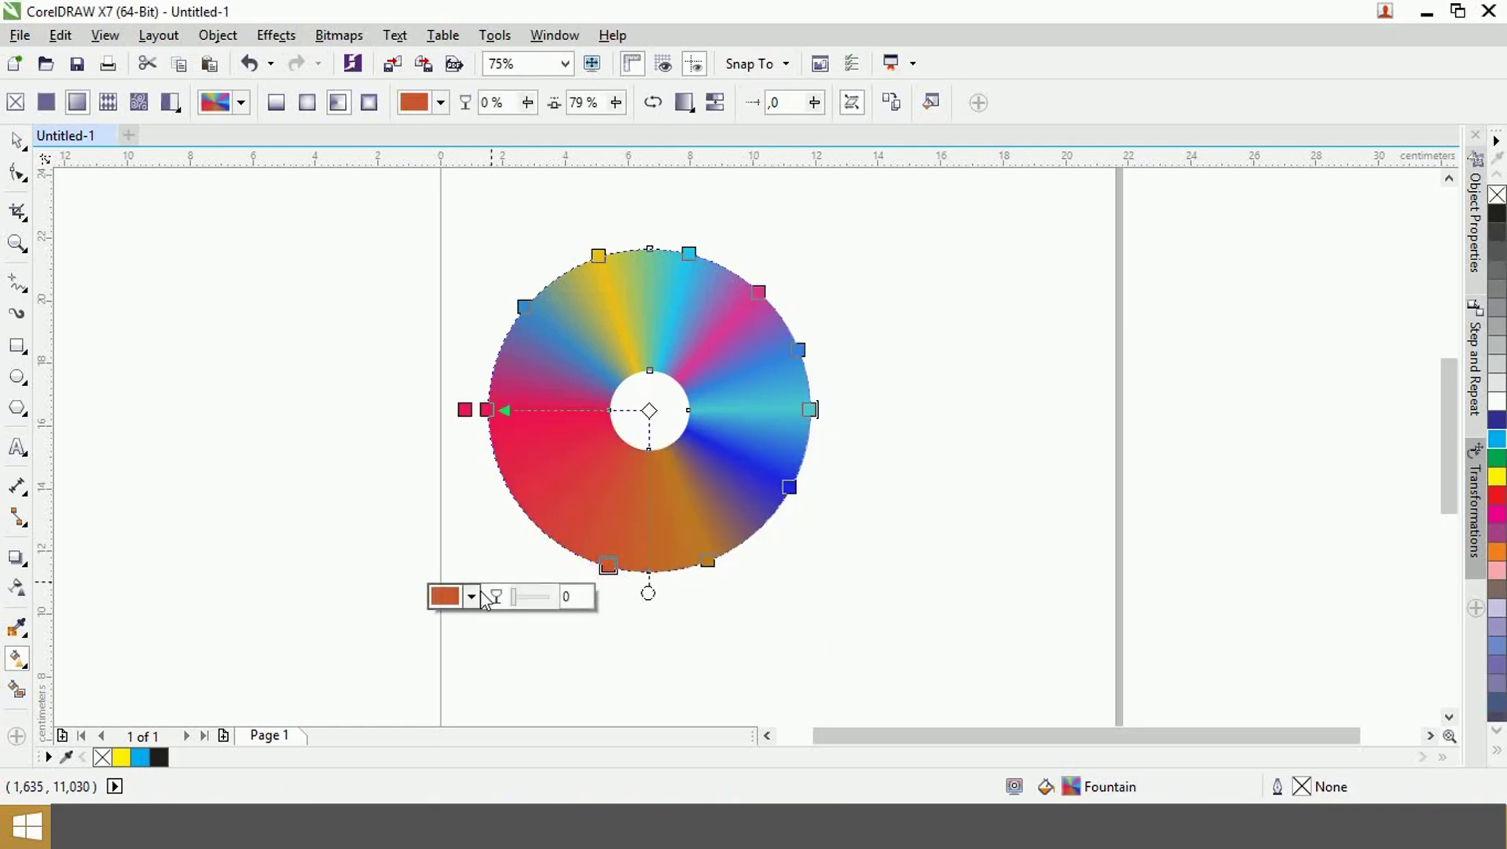
click(471, 595)
click(586, 471)
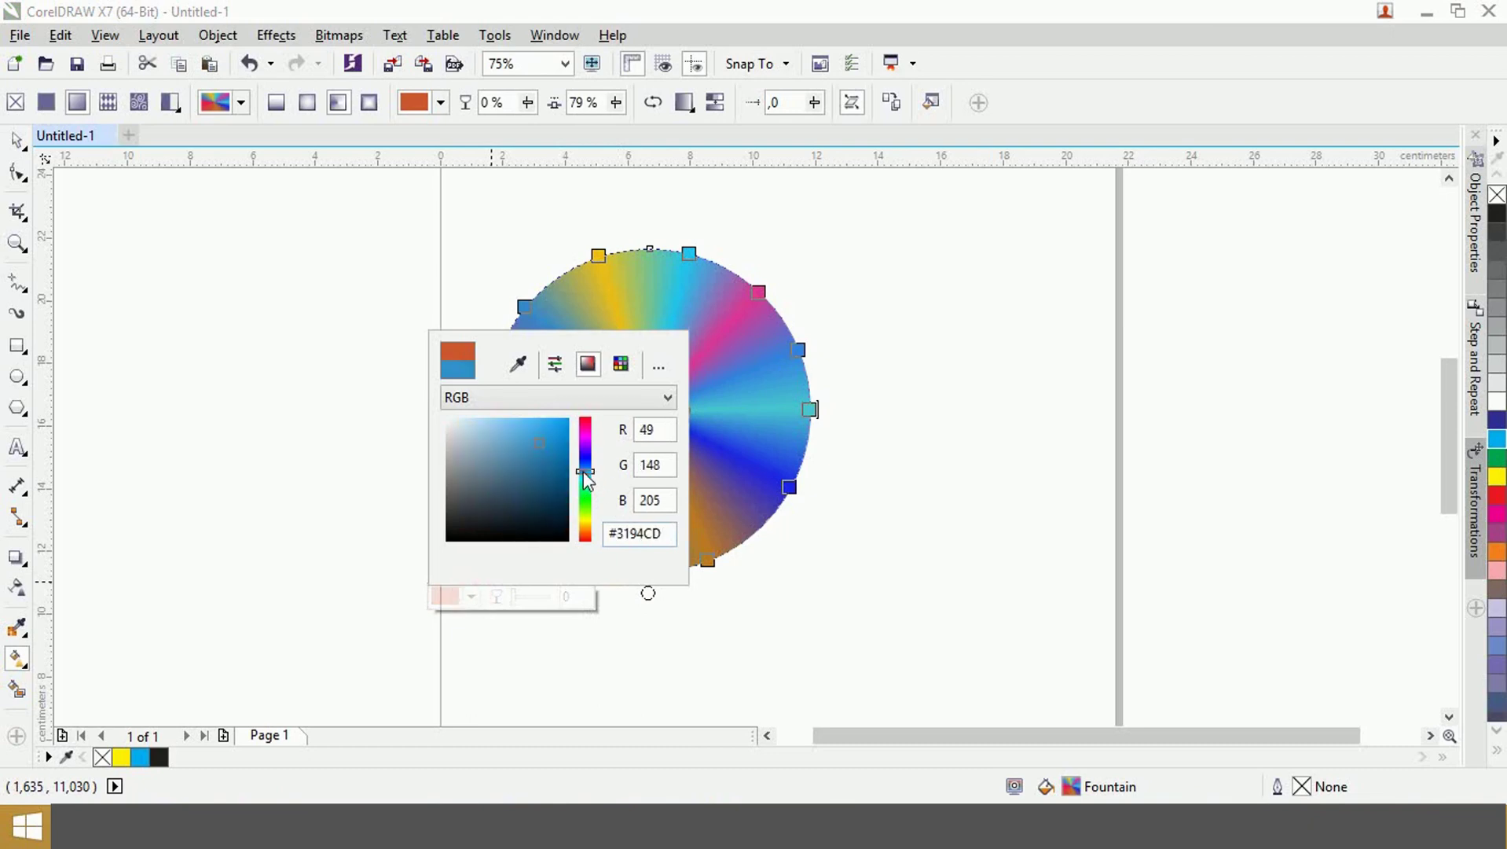
drag(550, 437, 509, 430)
click(711, 393)
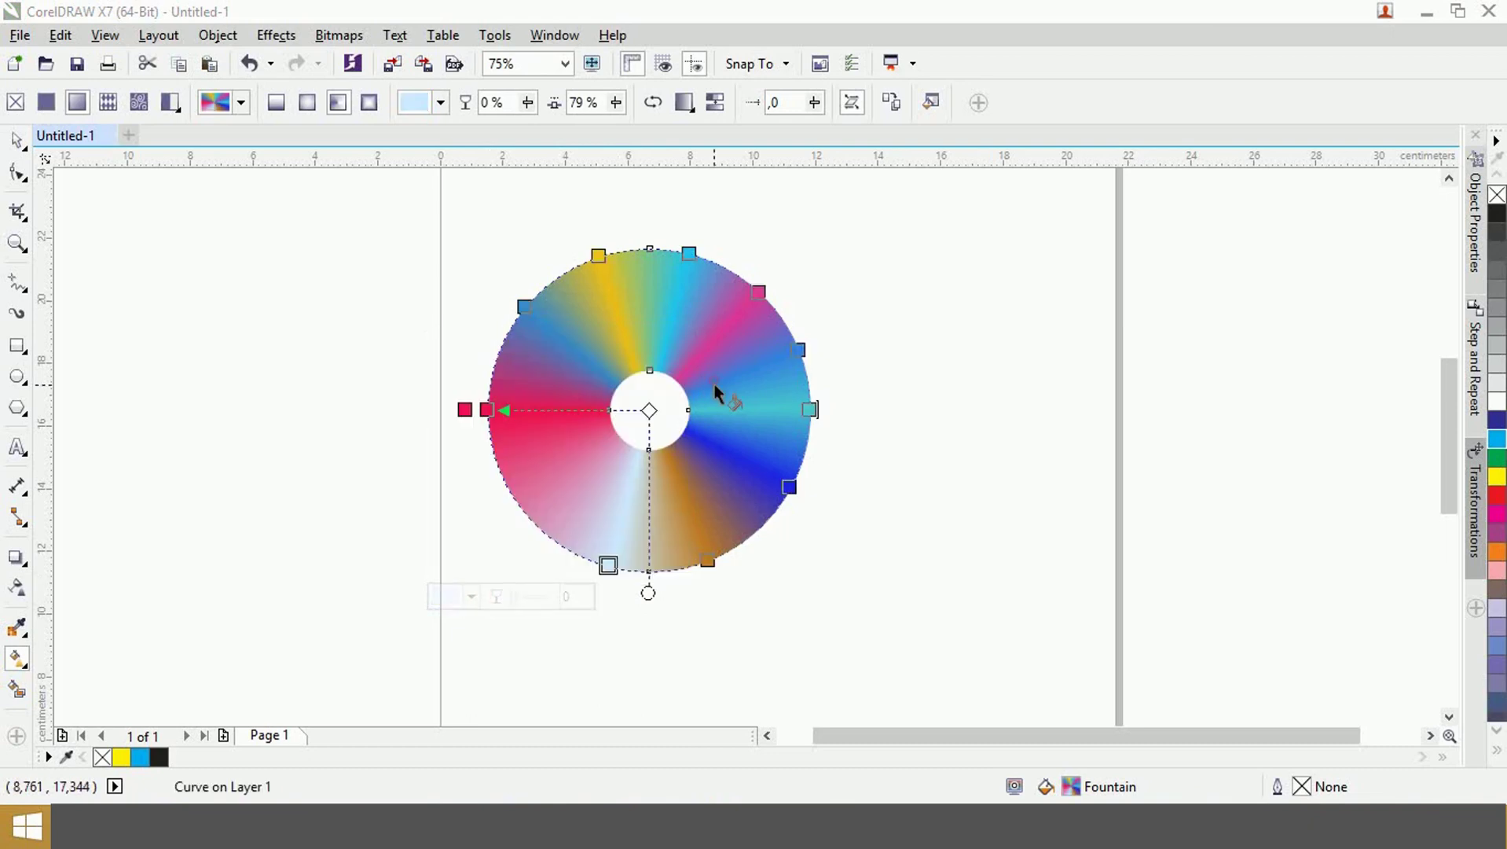
- Add a gradient node at 89%, color it bright green, and deselect the finished ring
double_click(525, 511)
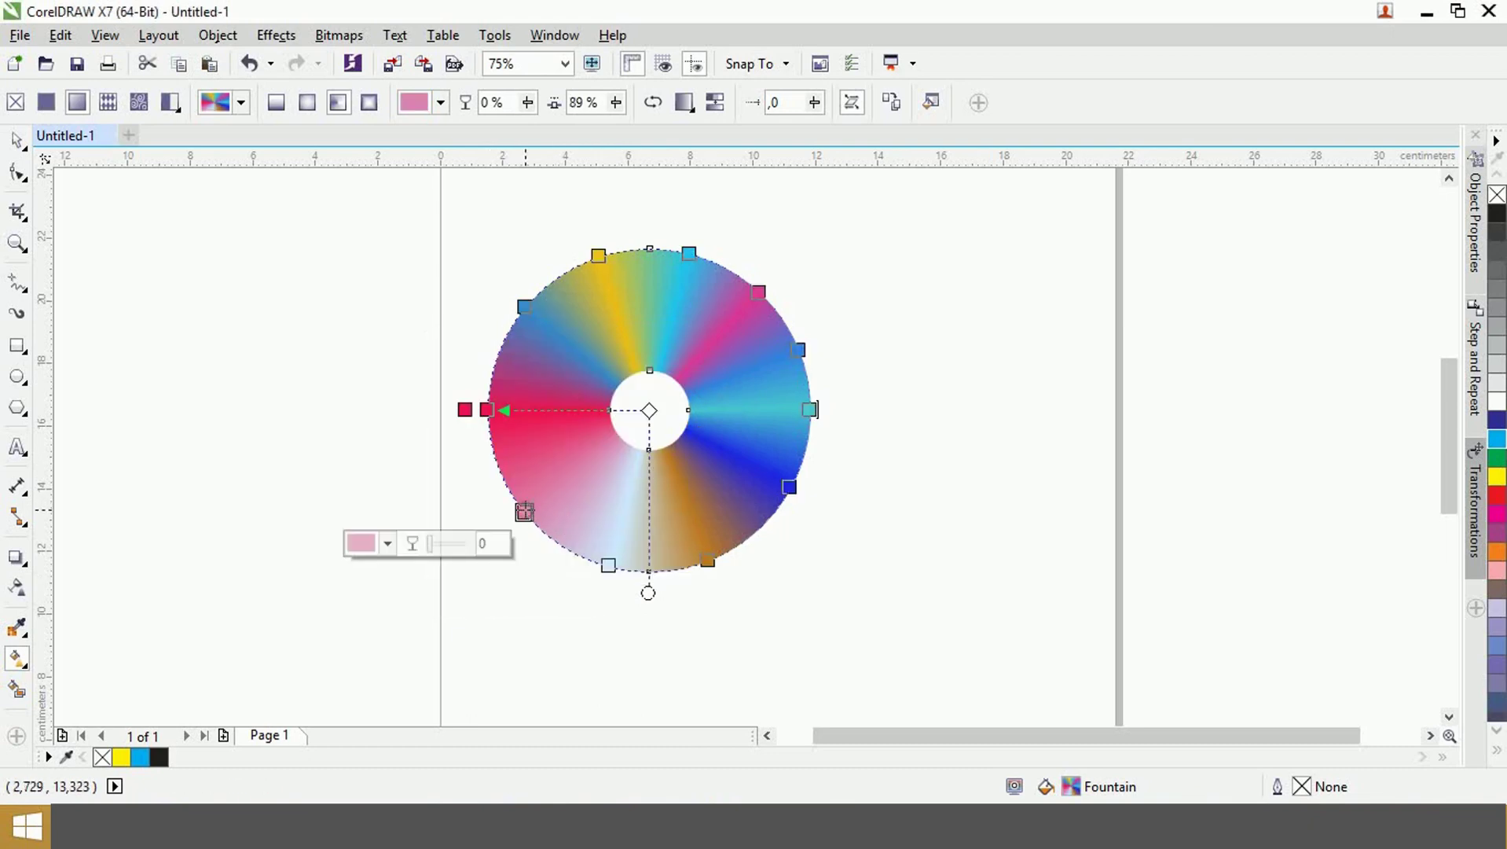
click(386, 543)
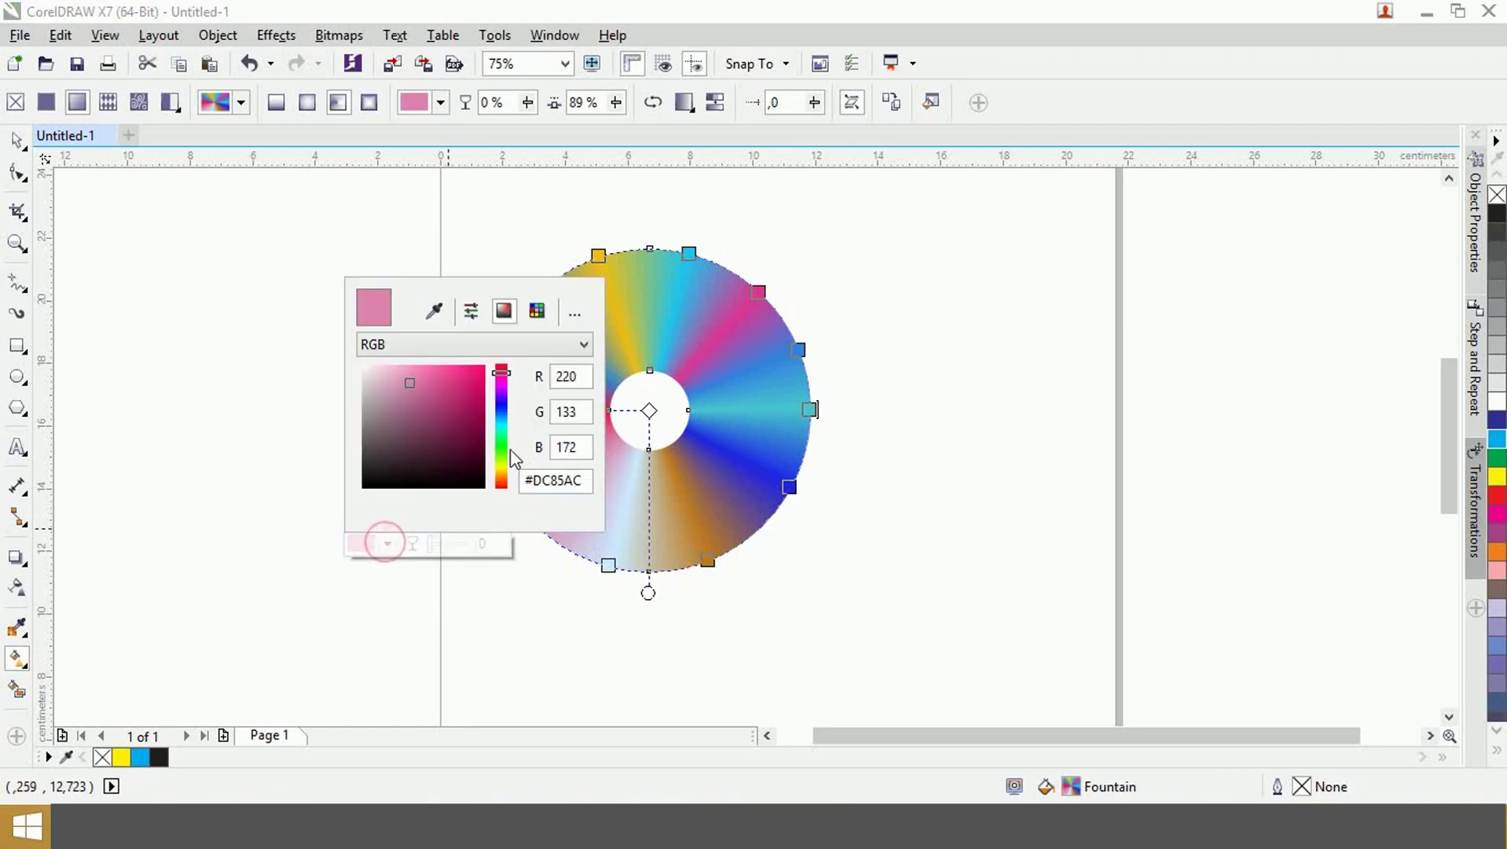
click(500, 446)
drag(464, 395, 470, 366)
click(611, 387)
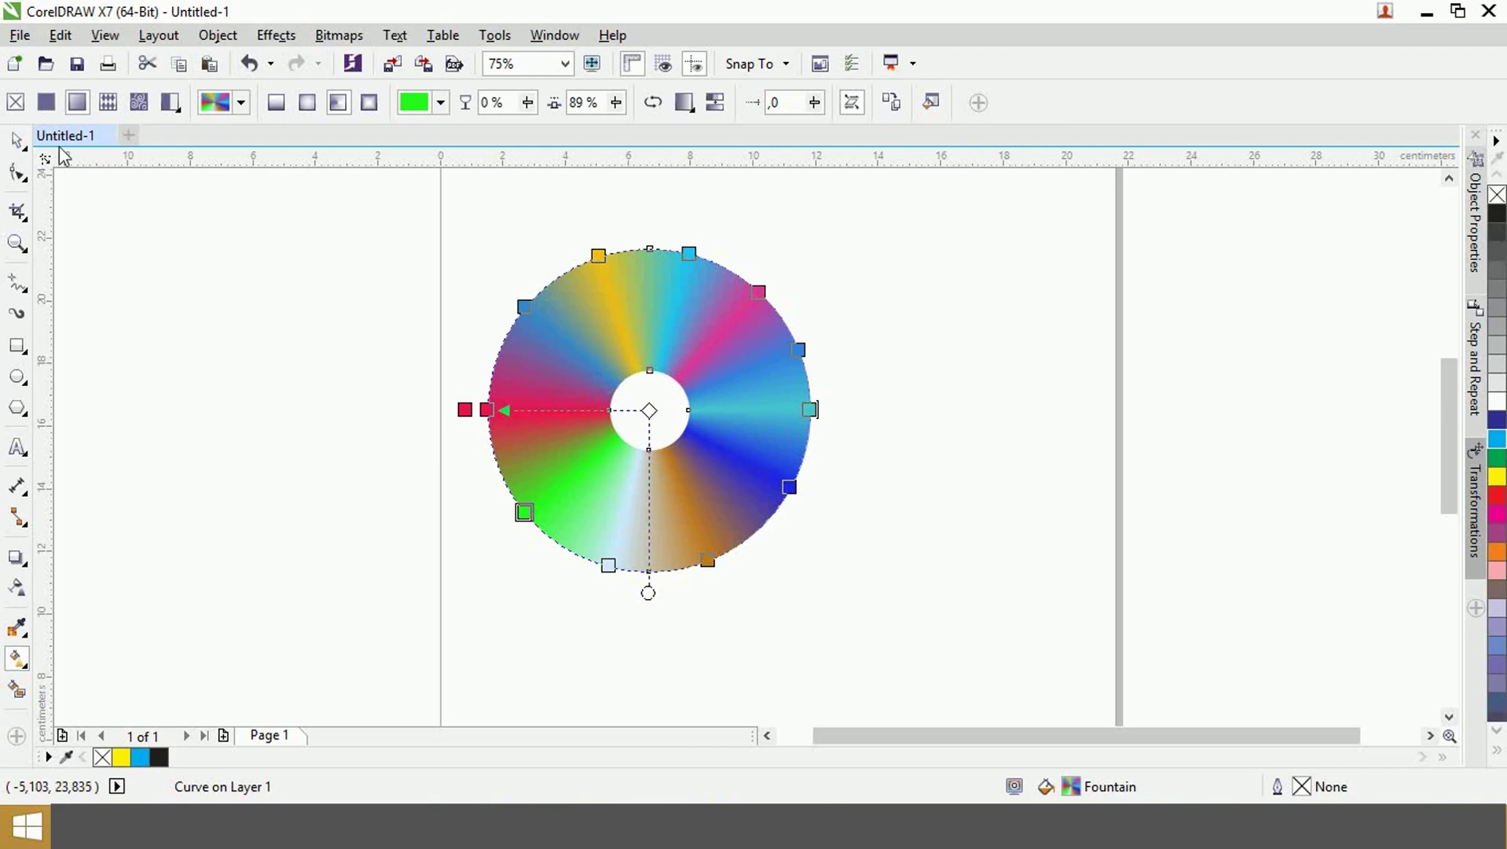
click(19, 140)
click(888, 593)
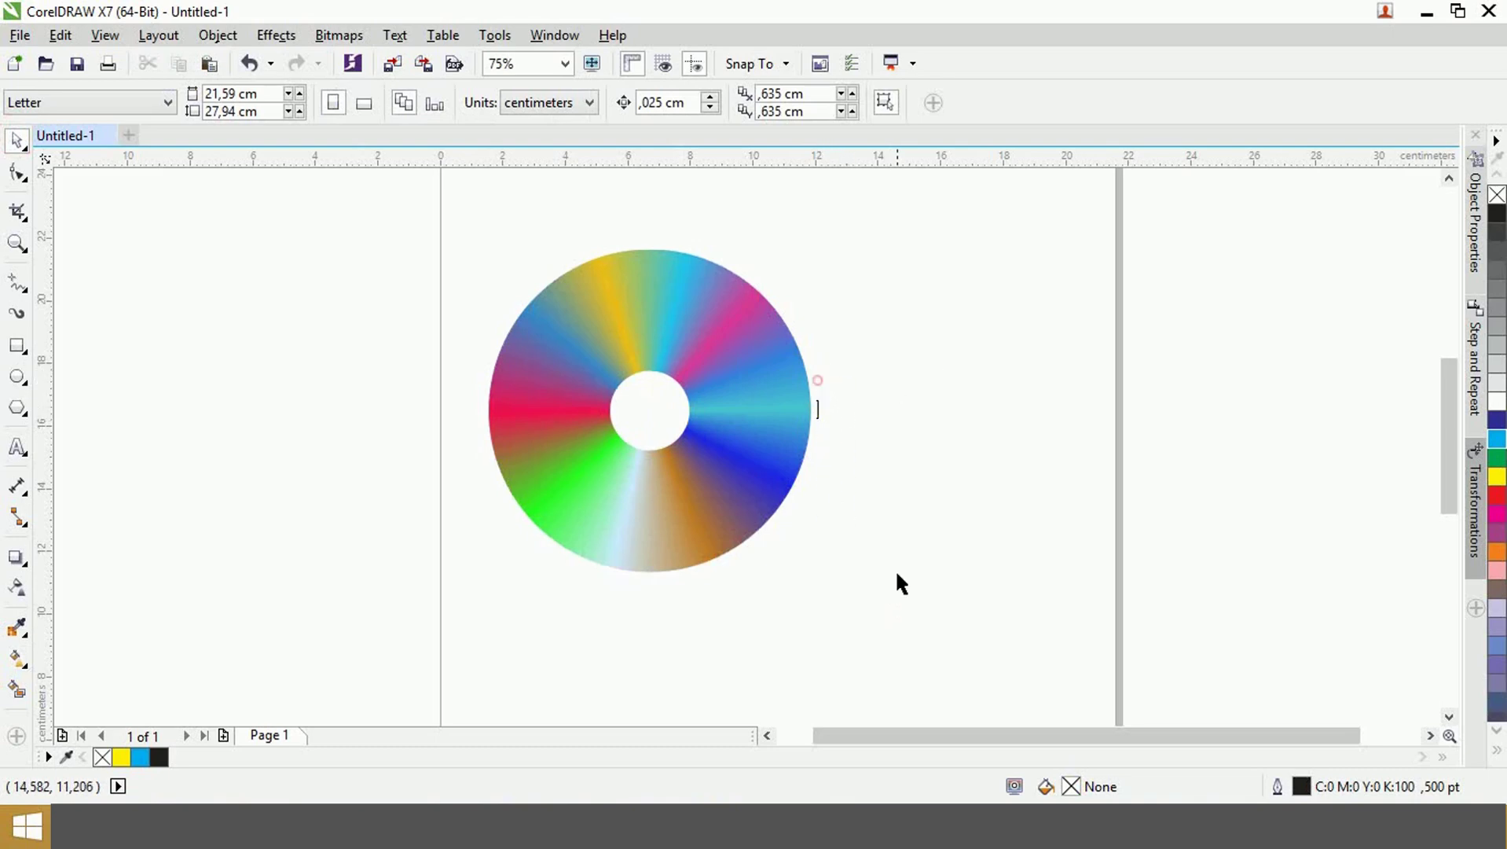
- Draw a rectangle about 6.4 cm wide and 12.9 cm high on the page beside the multicolor ring
scroll(960, 393, down, 3)
scroll(1008, 411, up, 4)
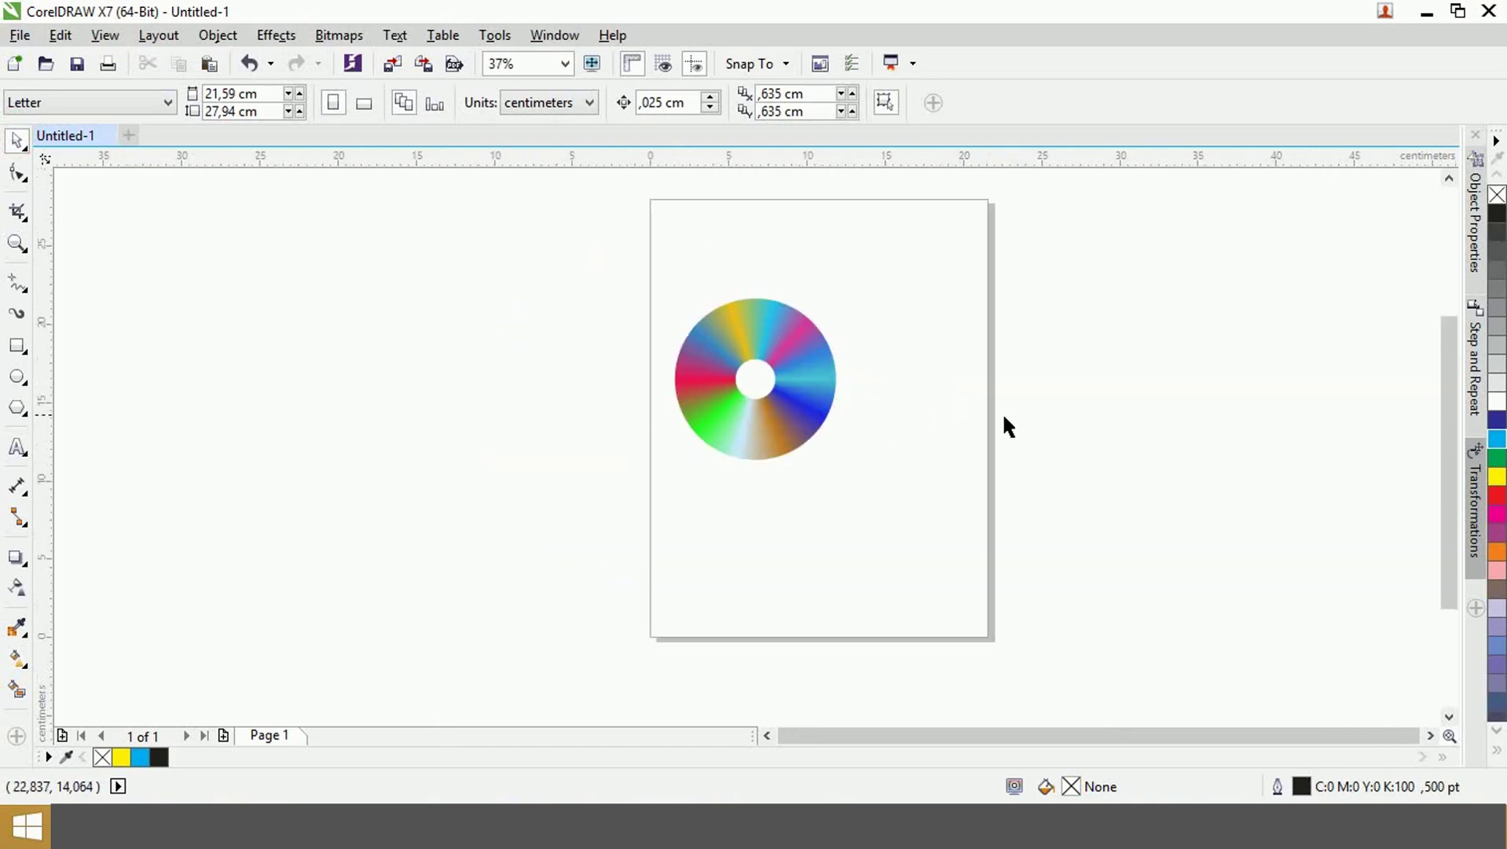
click(18, 346)
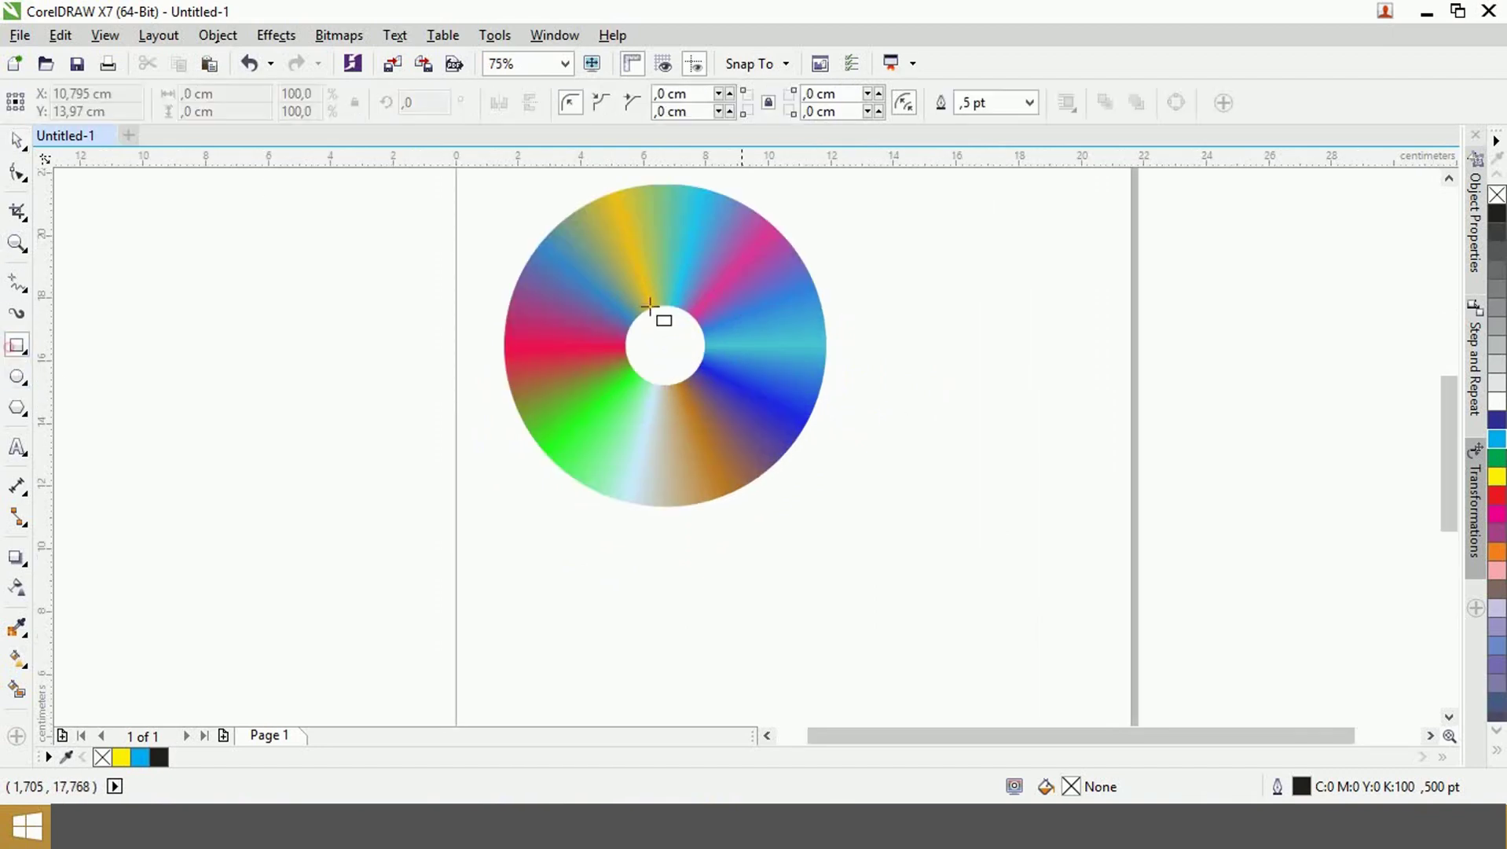
drag(895, 241, 1095, 646)
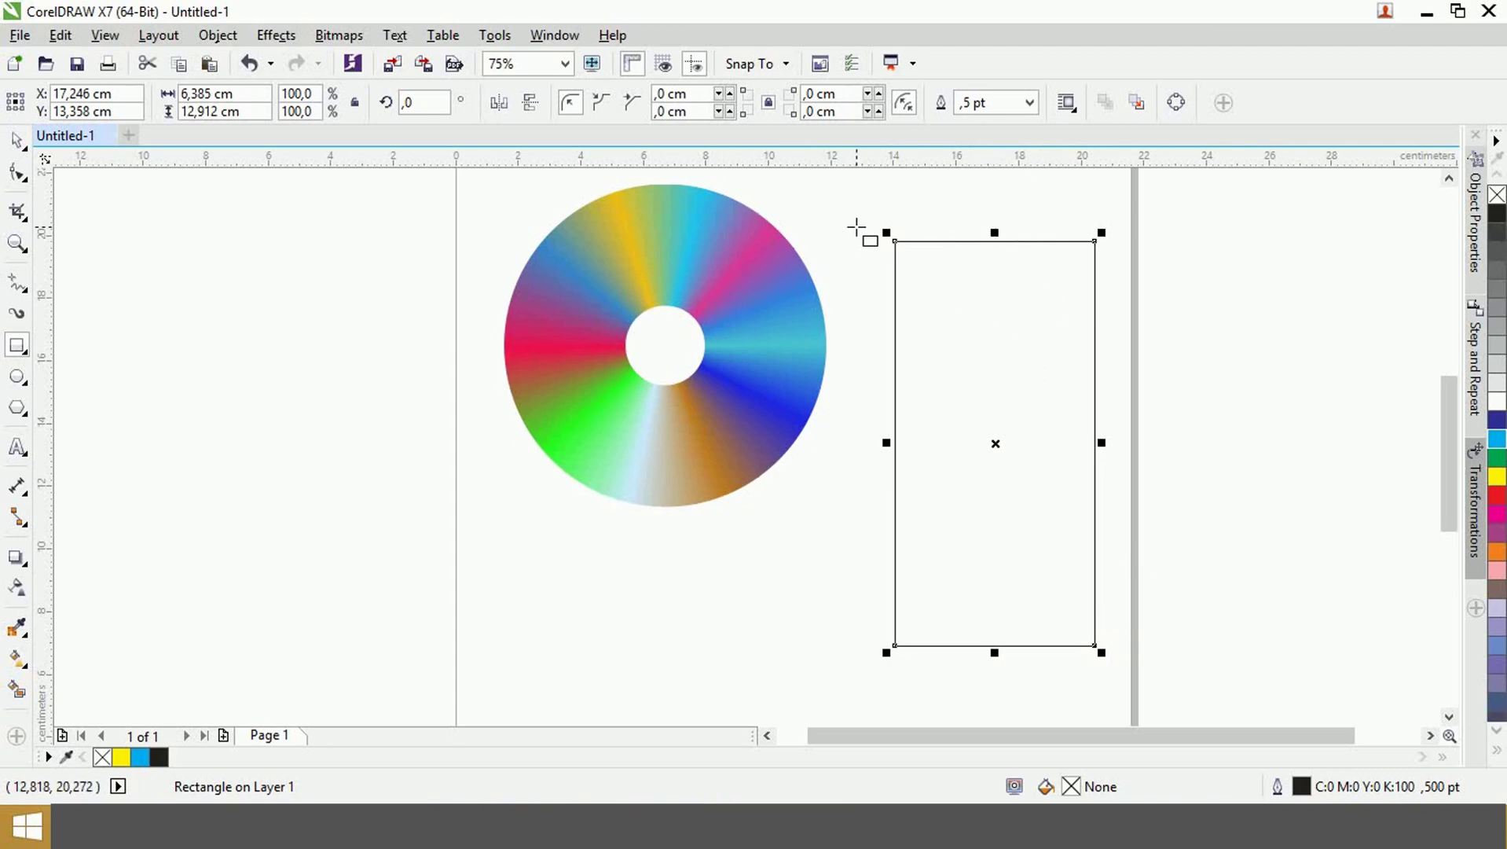
- Apply a linear fountain fill to the rectangle and rotate the fill by 90 degrees
click(17, 658)
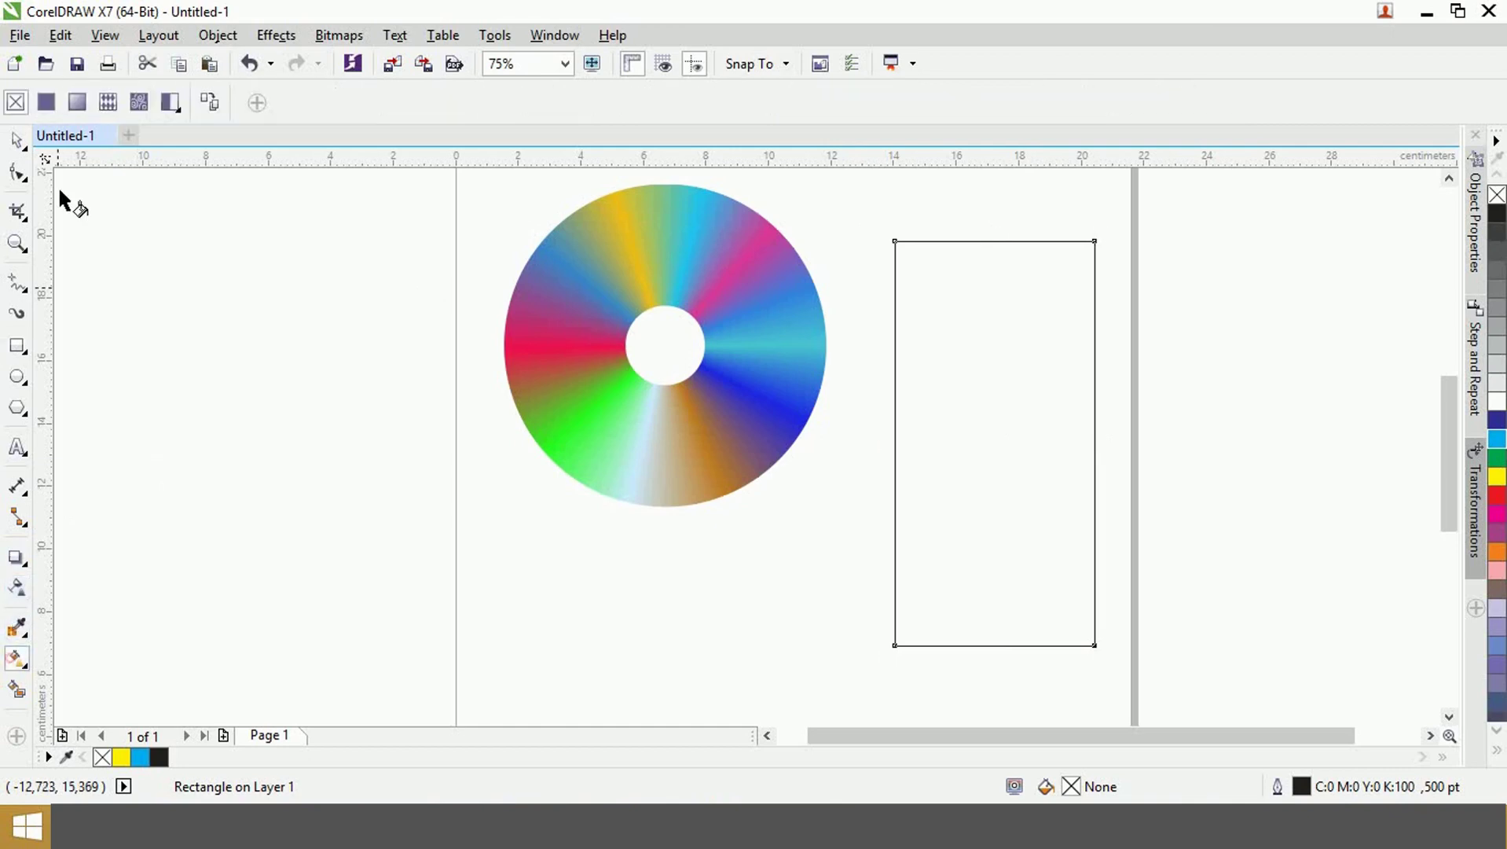
click(77, 102)
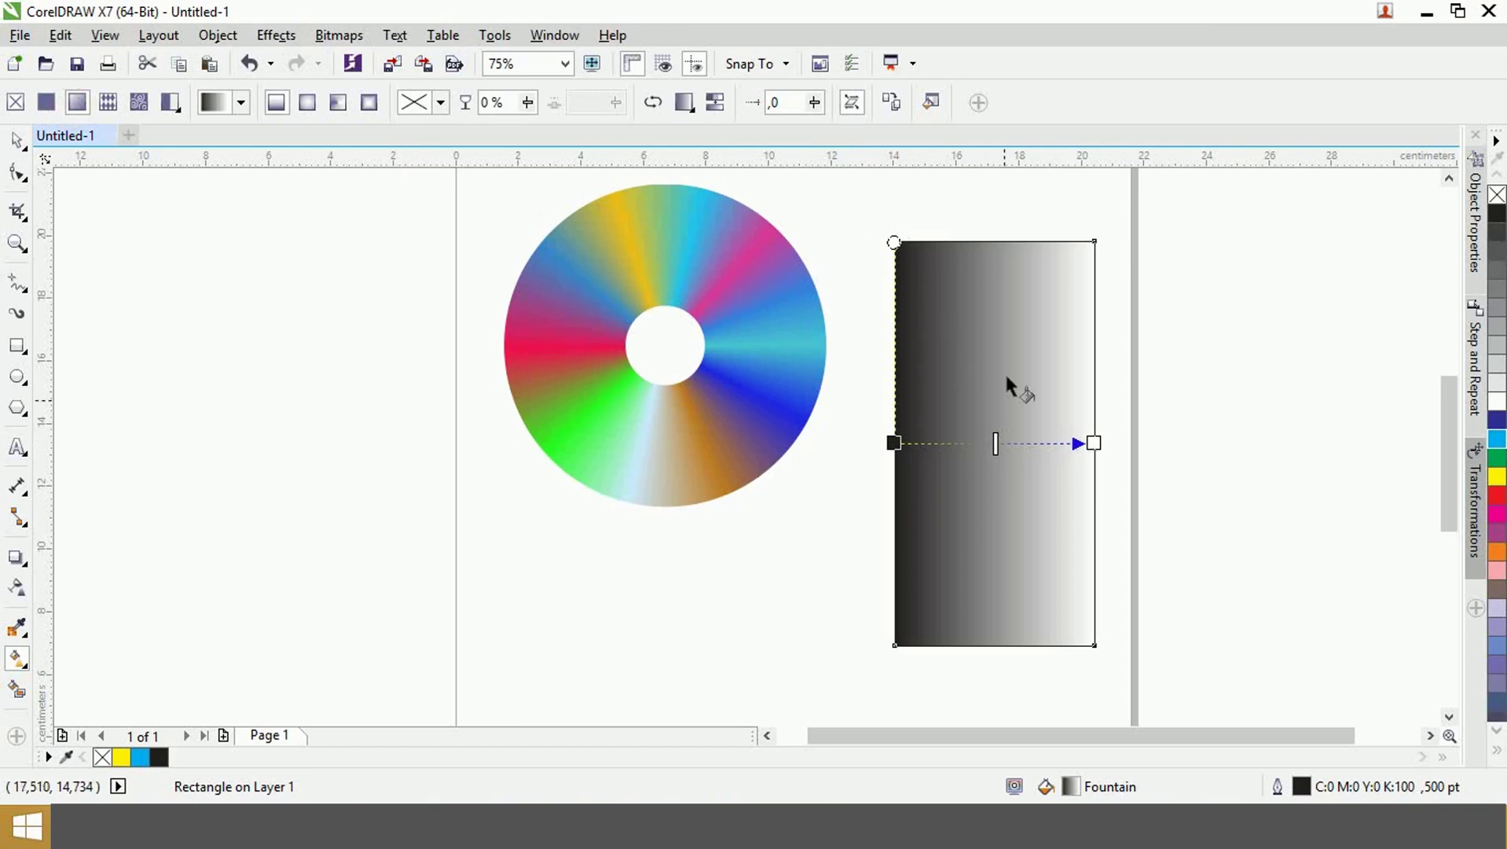
click(931, 102)
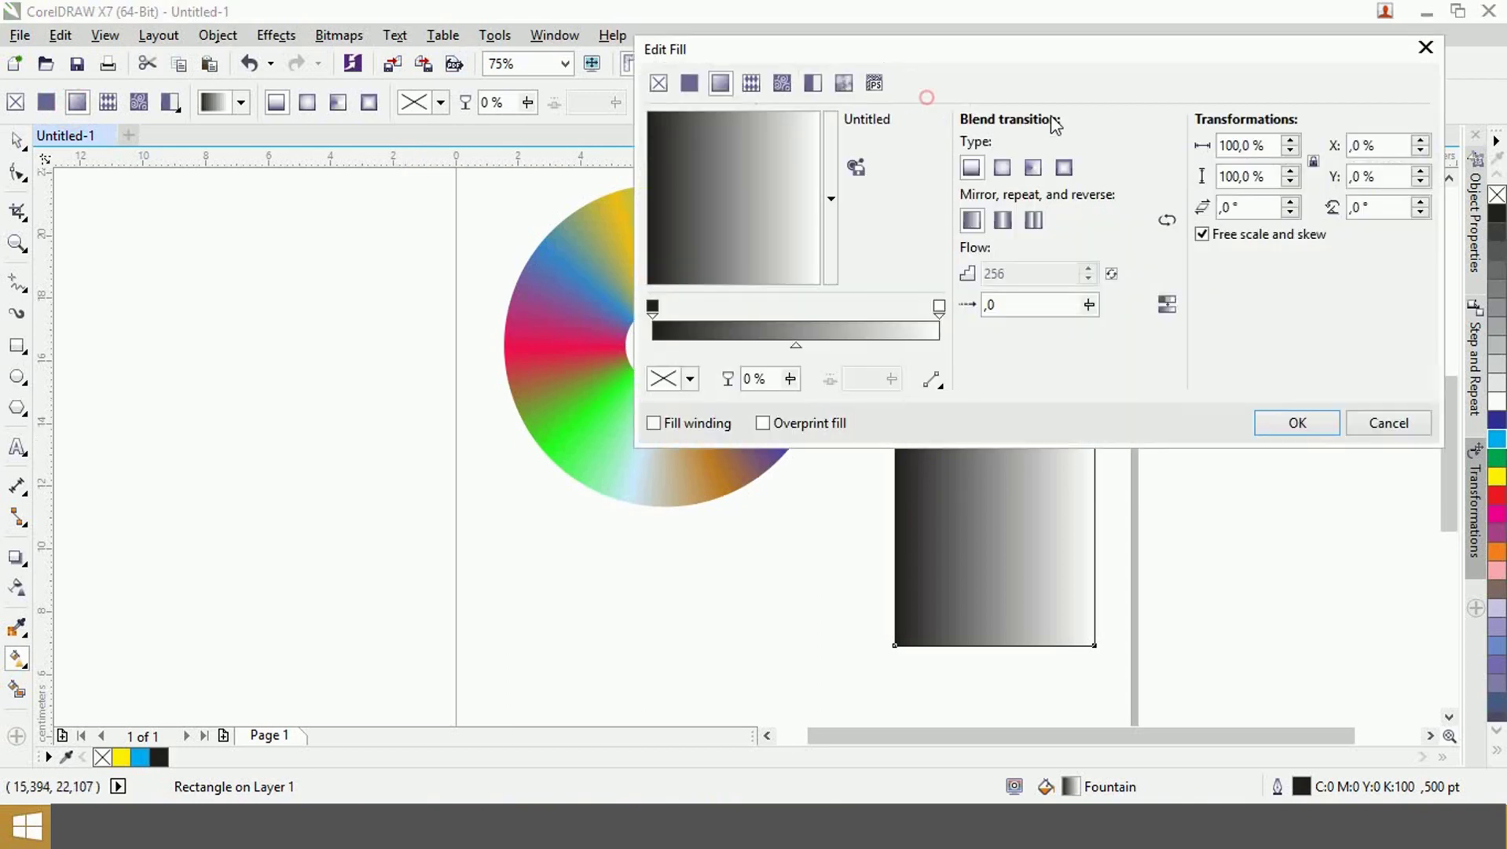
click(1371, 208)
text(90)
key(Return)
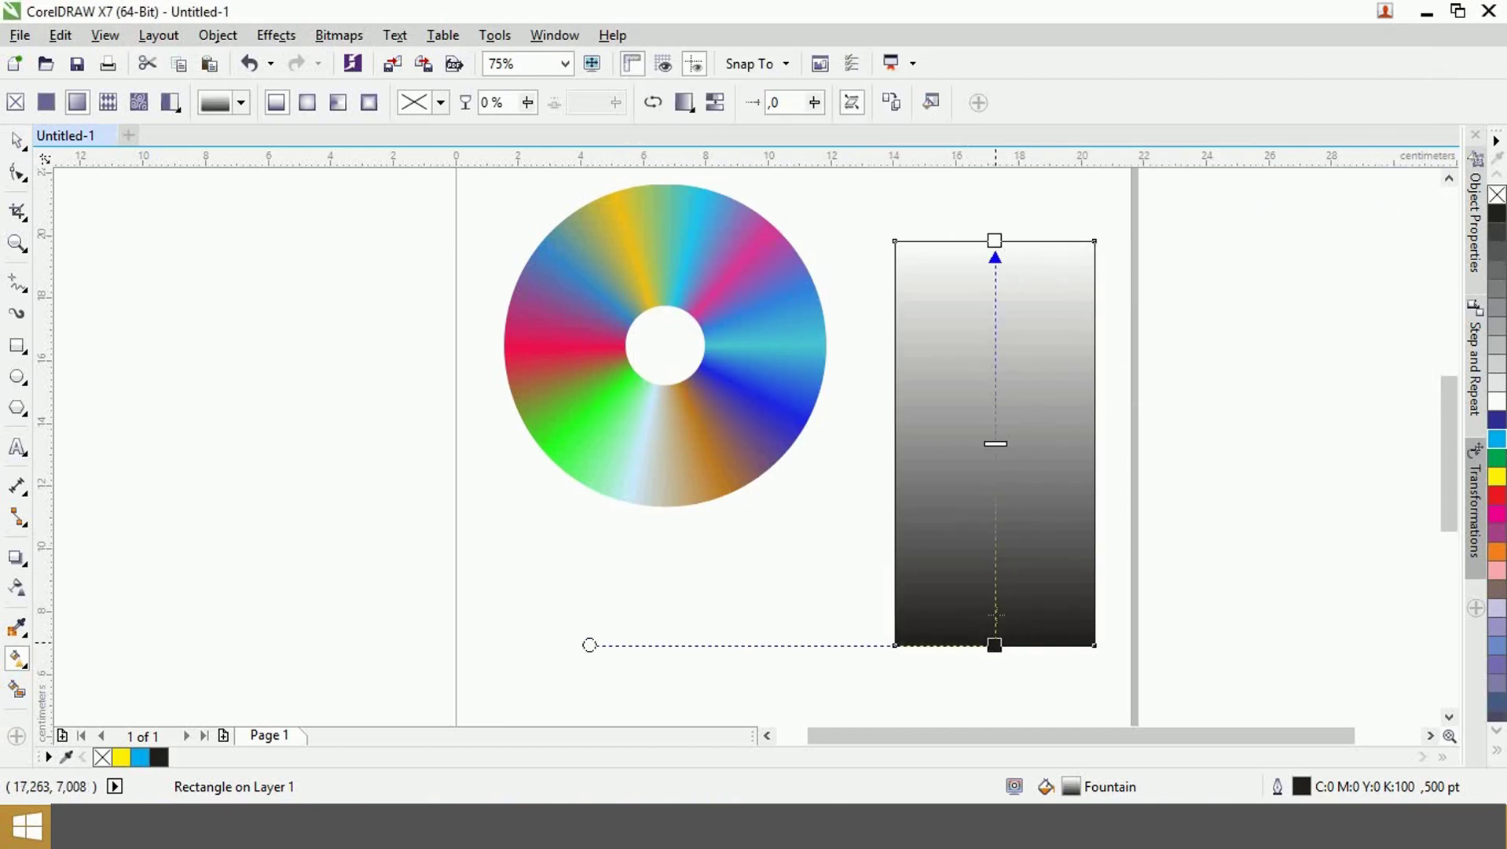
- Reverse the rectangle's fountain fill and color its upper gradient node blue with C84 M62 Y0 K0
click(653, 102)
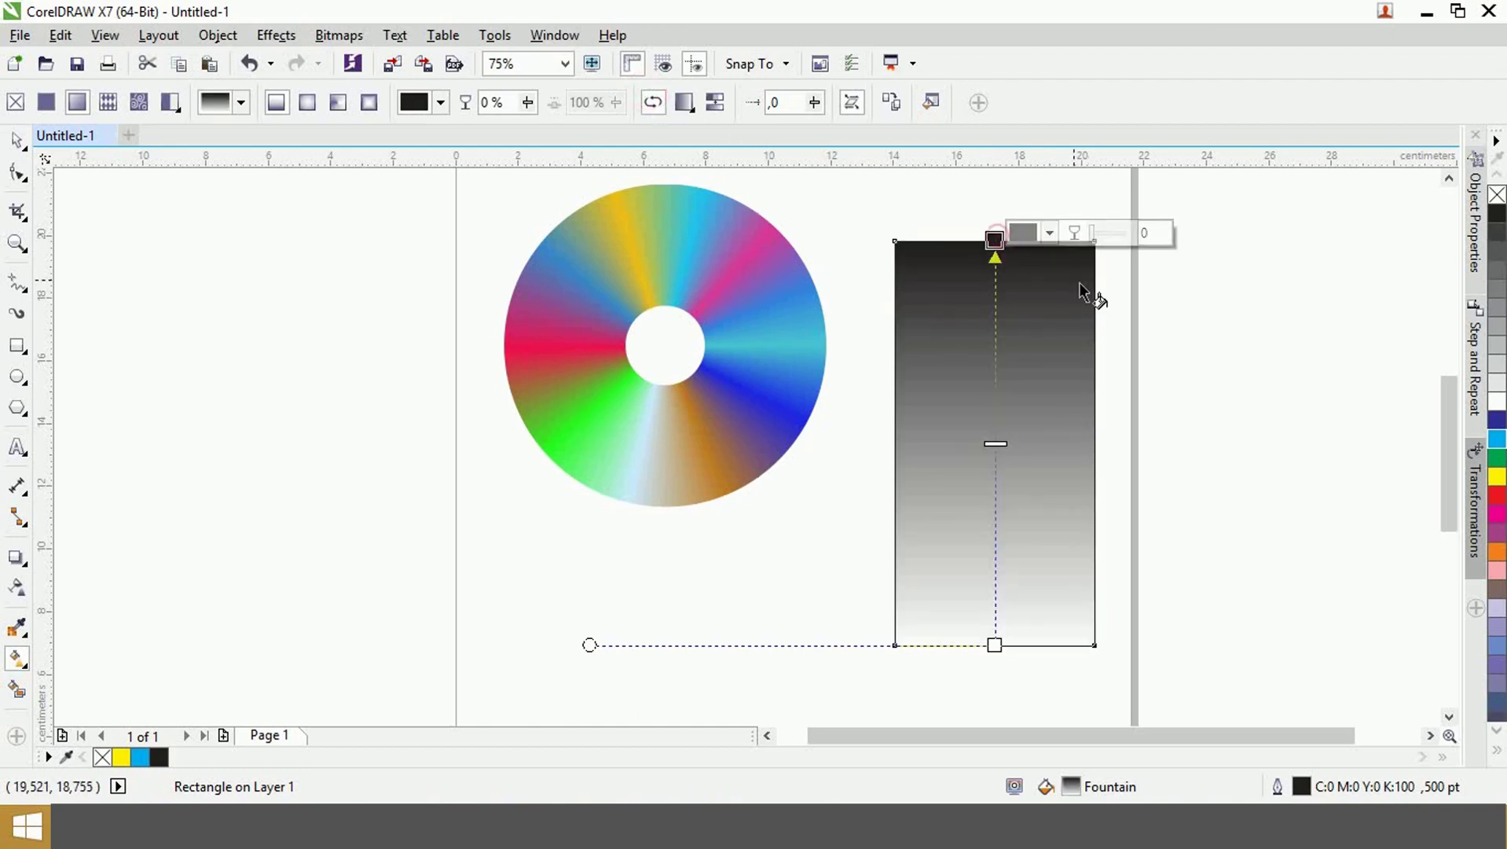
click(1049, 233)
click(1162, 387)
mouse_move(1161, 384)
mouse_down()
mouse_move(1162, 360)
mouse_move(1162, 385)
mouse_up()
click(1145, 336)
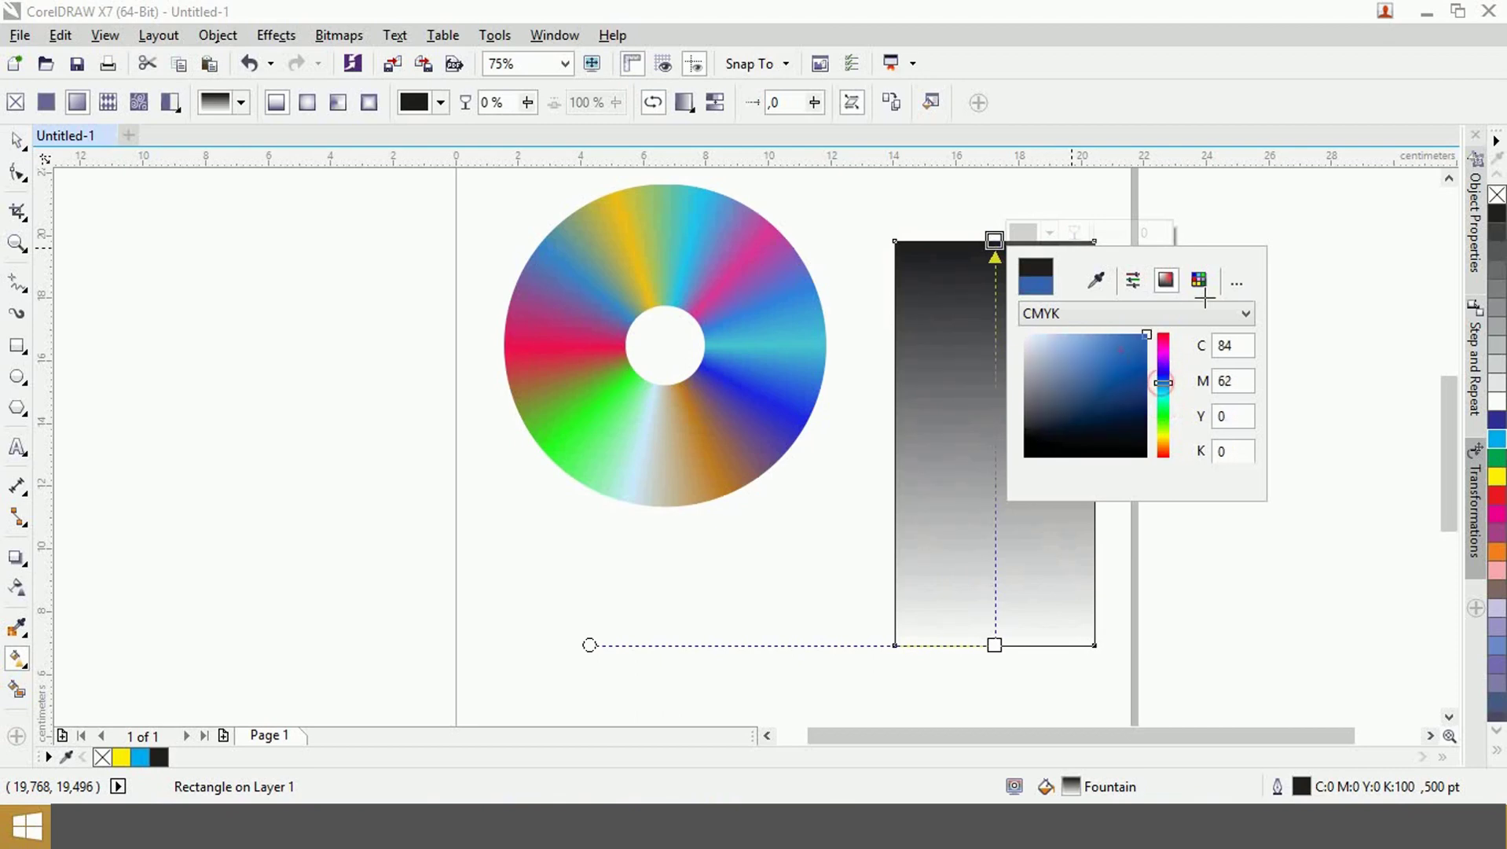
click(1081, 554)
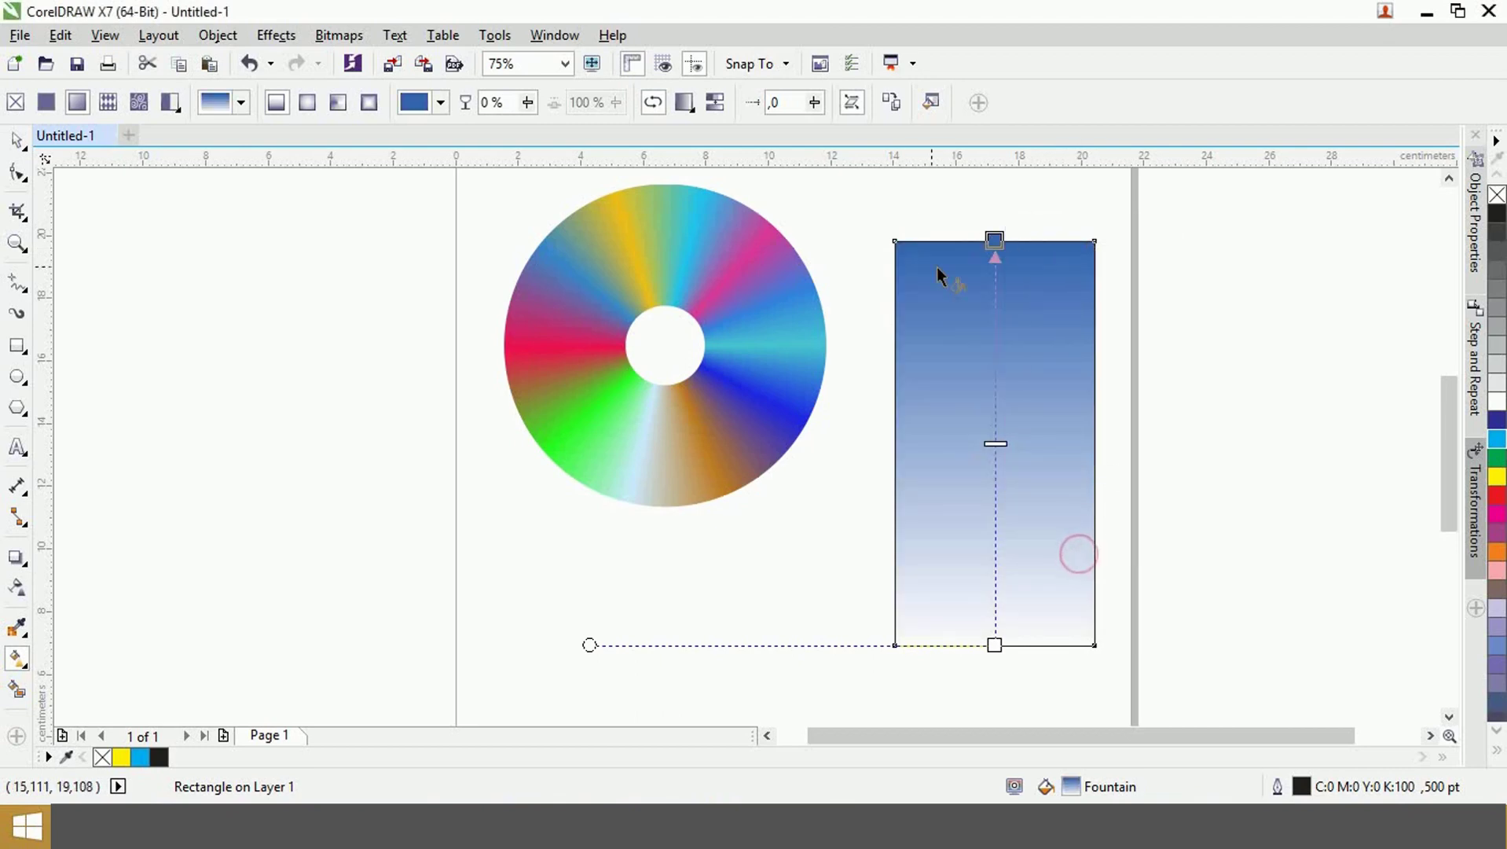
- Reverse the rectangle's gradient again so blue is at the base, remove its outline, and deselect it
click(654, 103)
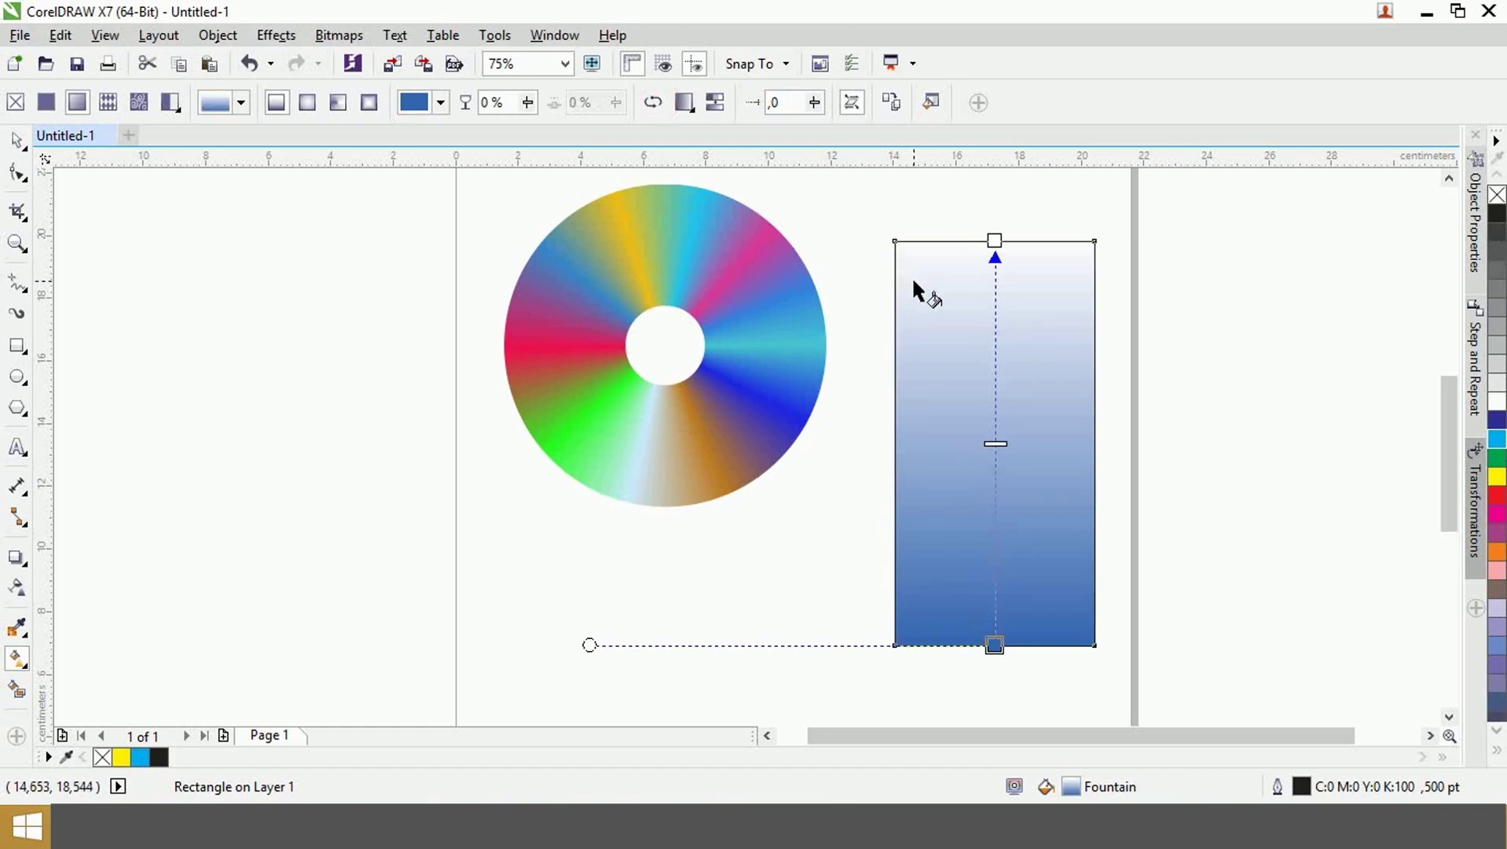
mouse_move(1499, 352)
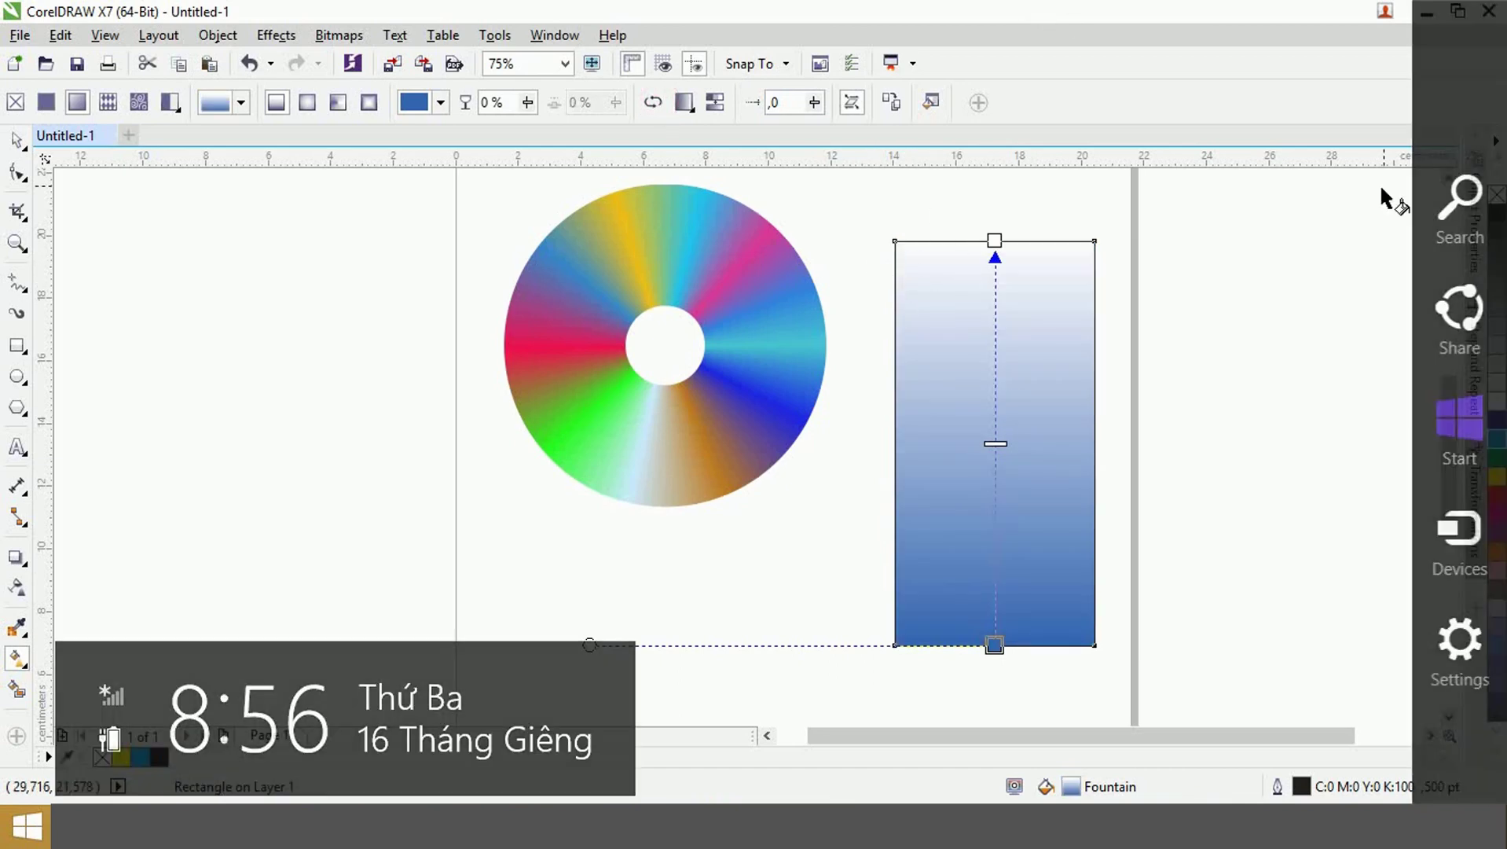
right_click(1497, 194)
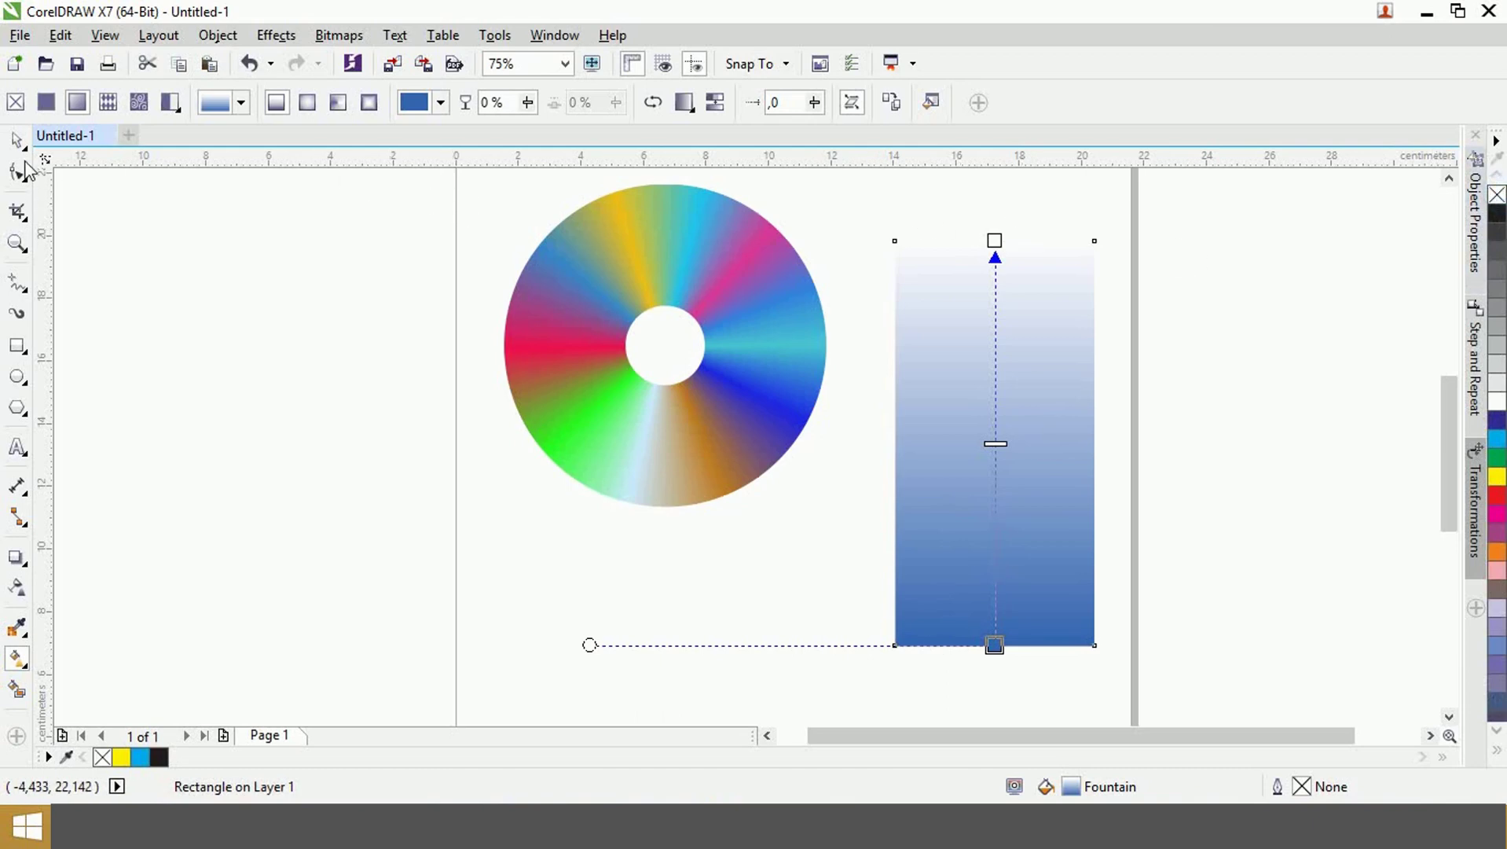
click(116, 253)
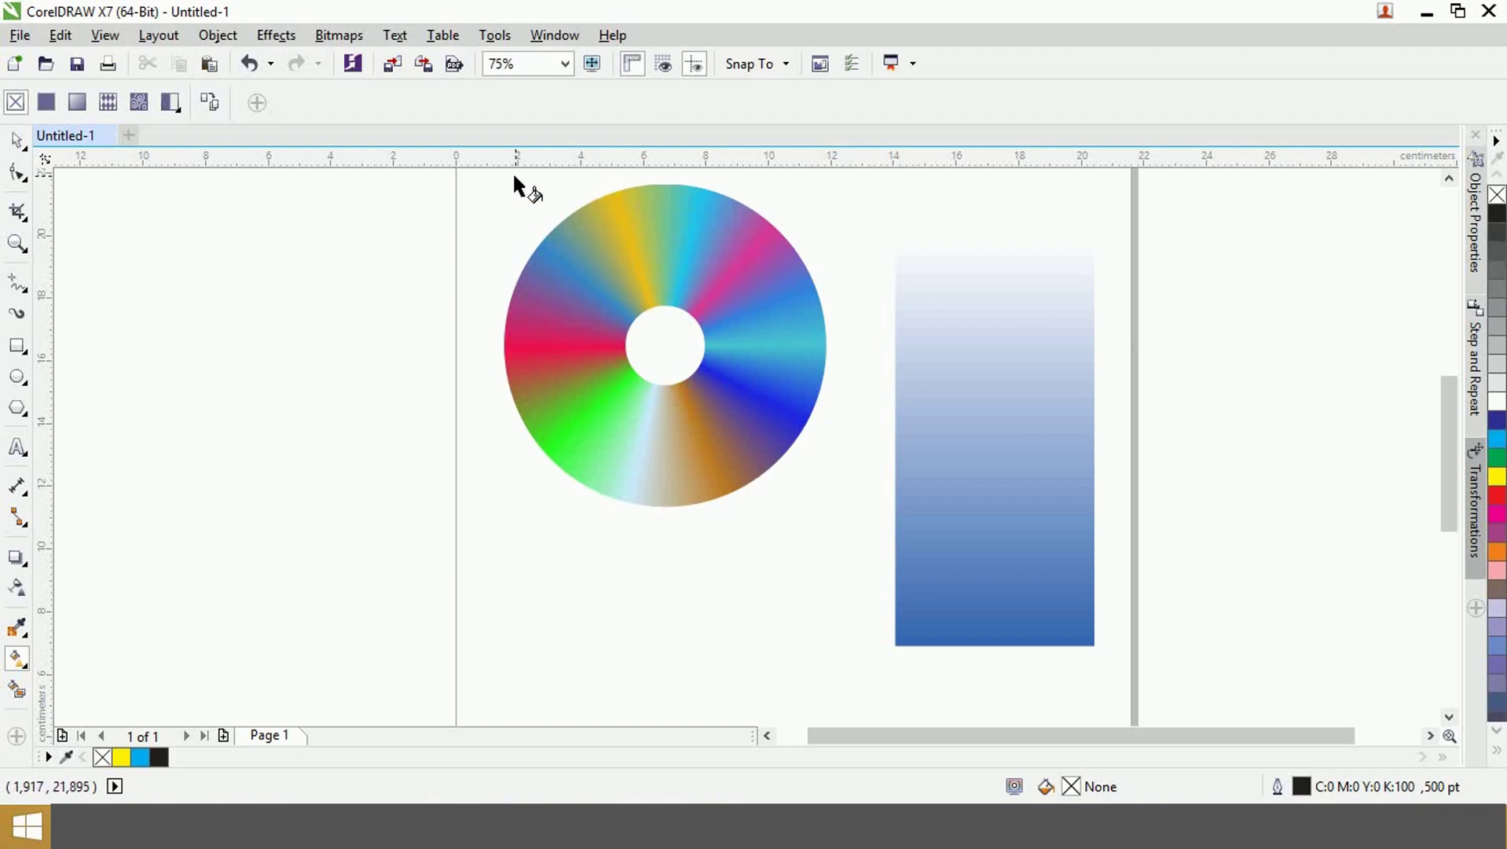
- Delete both the multicolor ring and the blue gradient rectangle from the page
key(space)
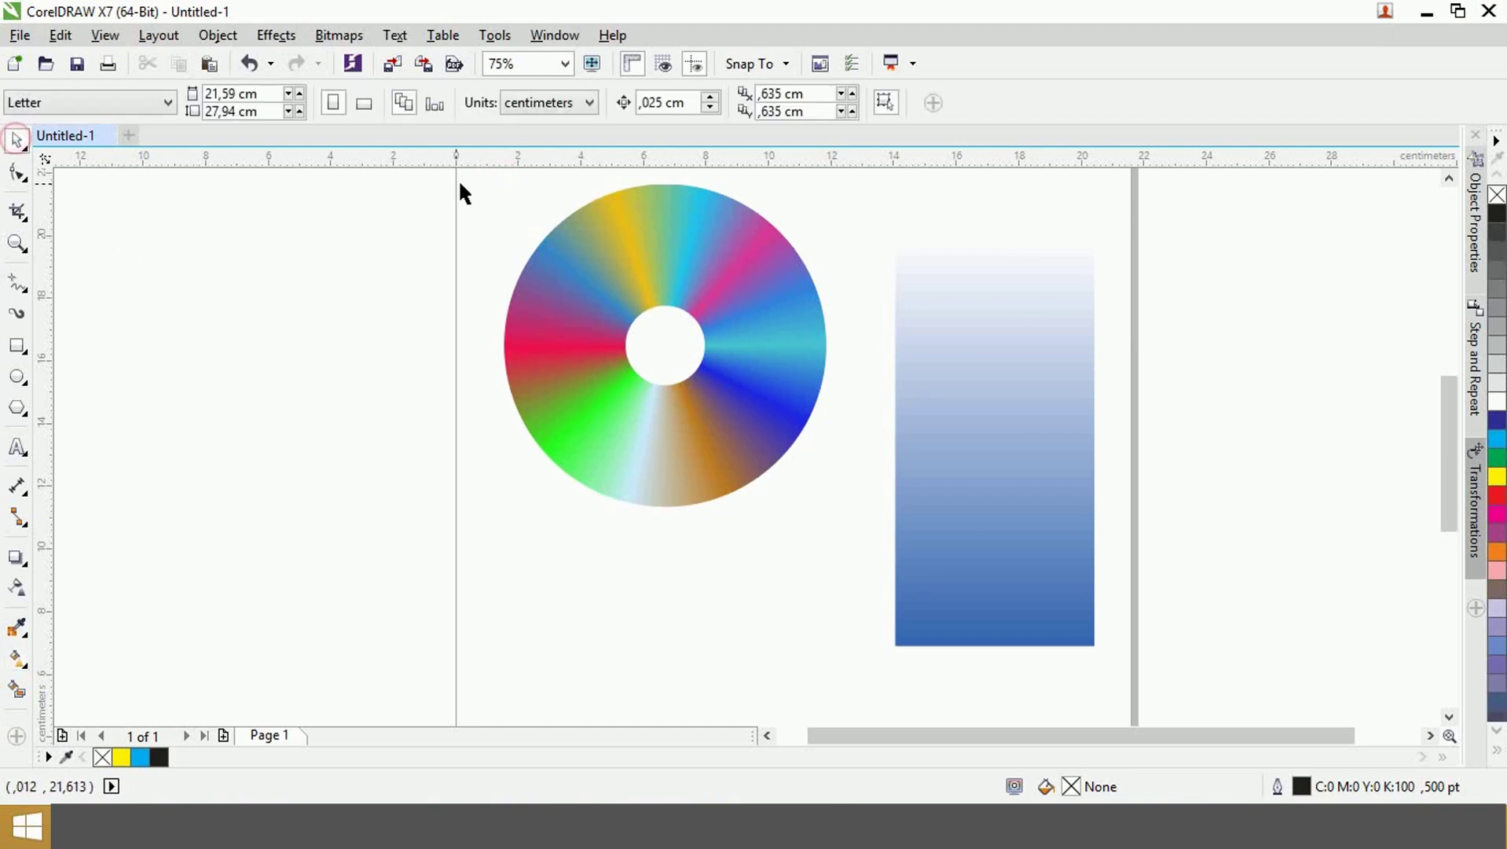
drag(459, 182, 1112, 672)
key(Delete)
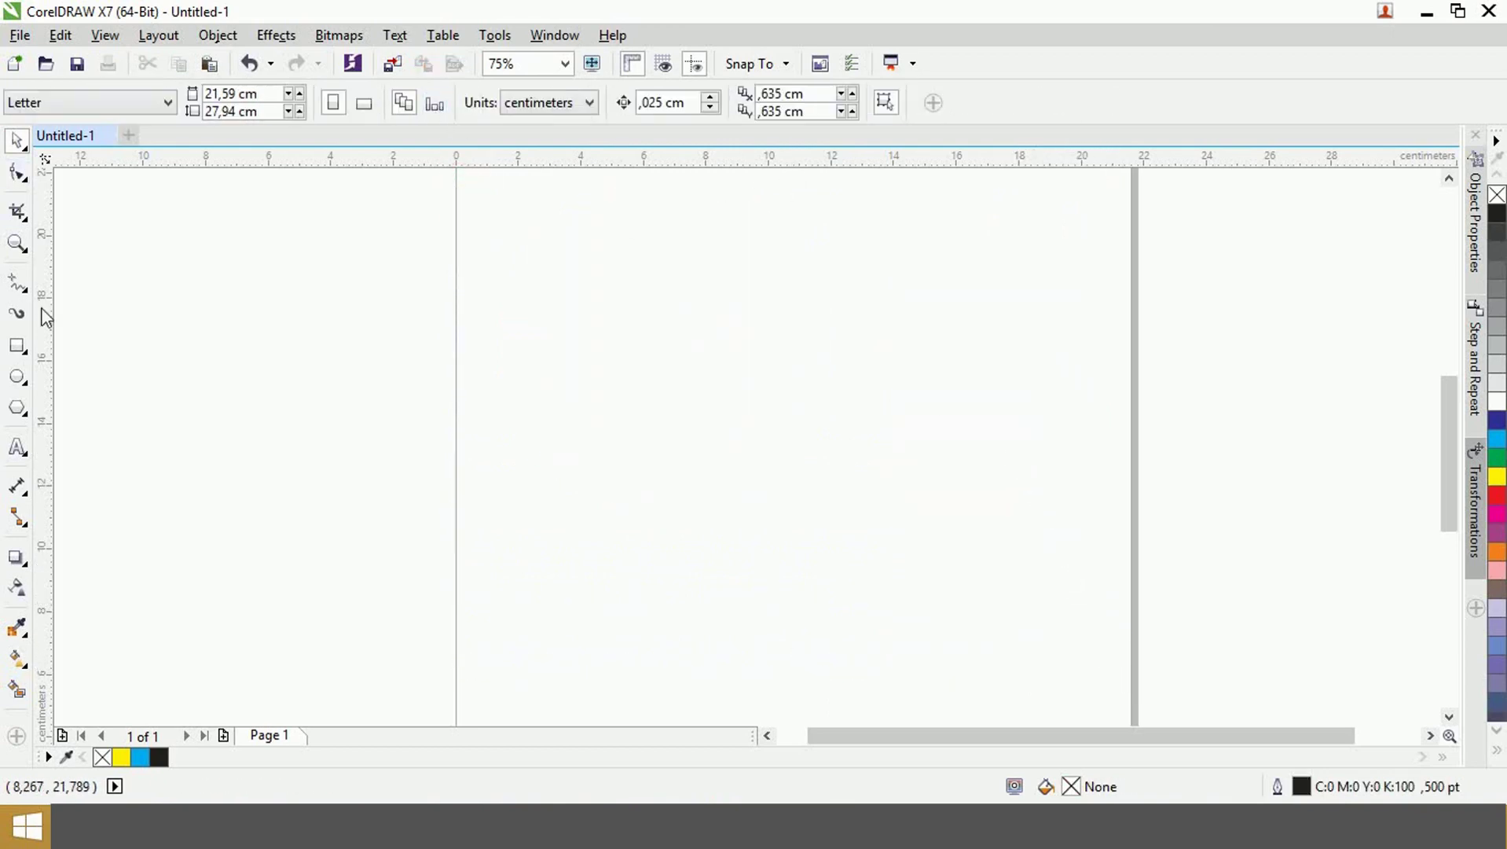
- Draw a circle about 7.5 cm in diameter and add a concentric copy scaled down to about 5.6 cm
click(18, 377)
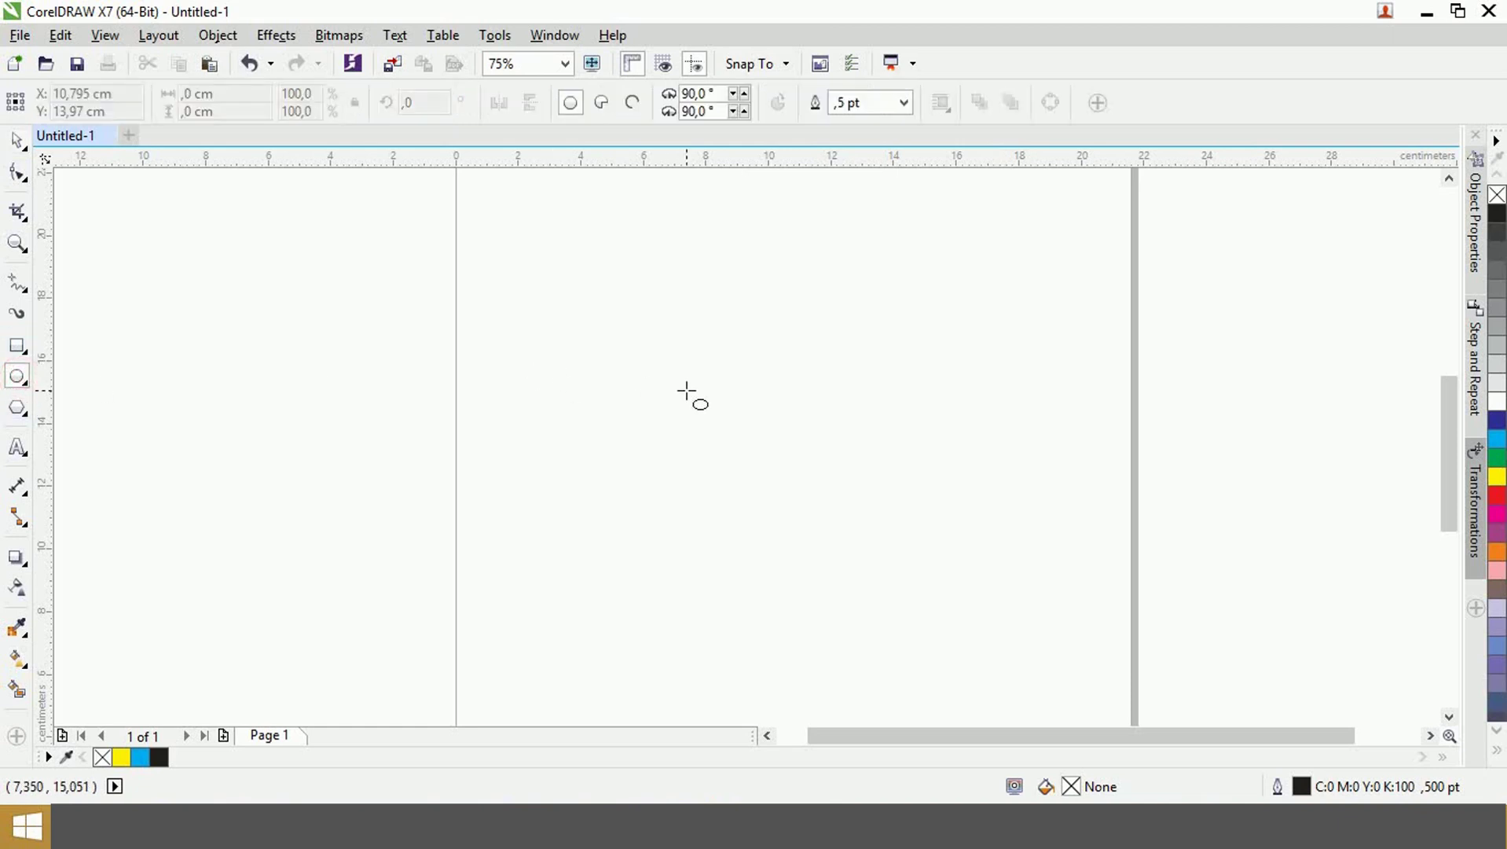
drag(686, 391, 813, 479)
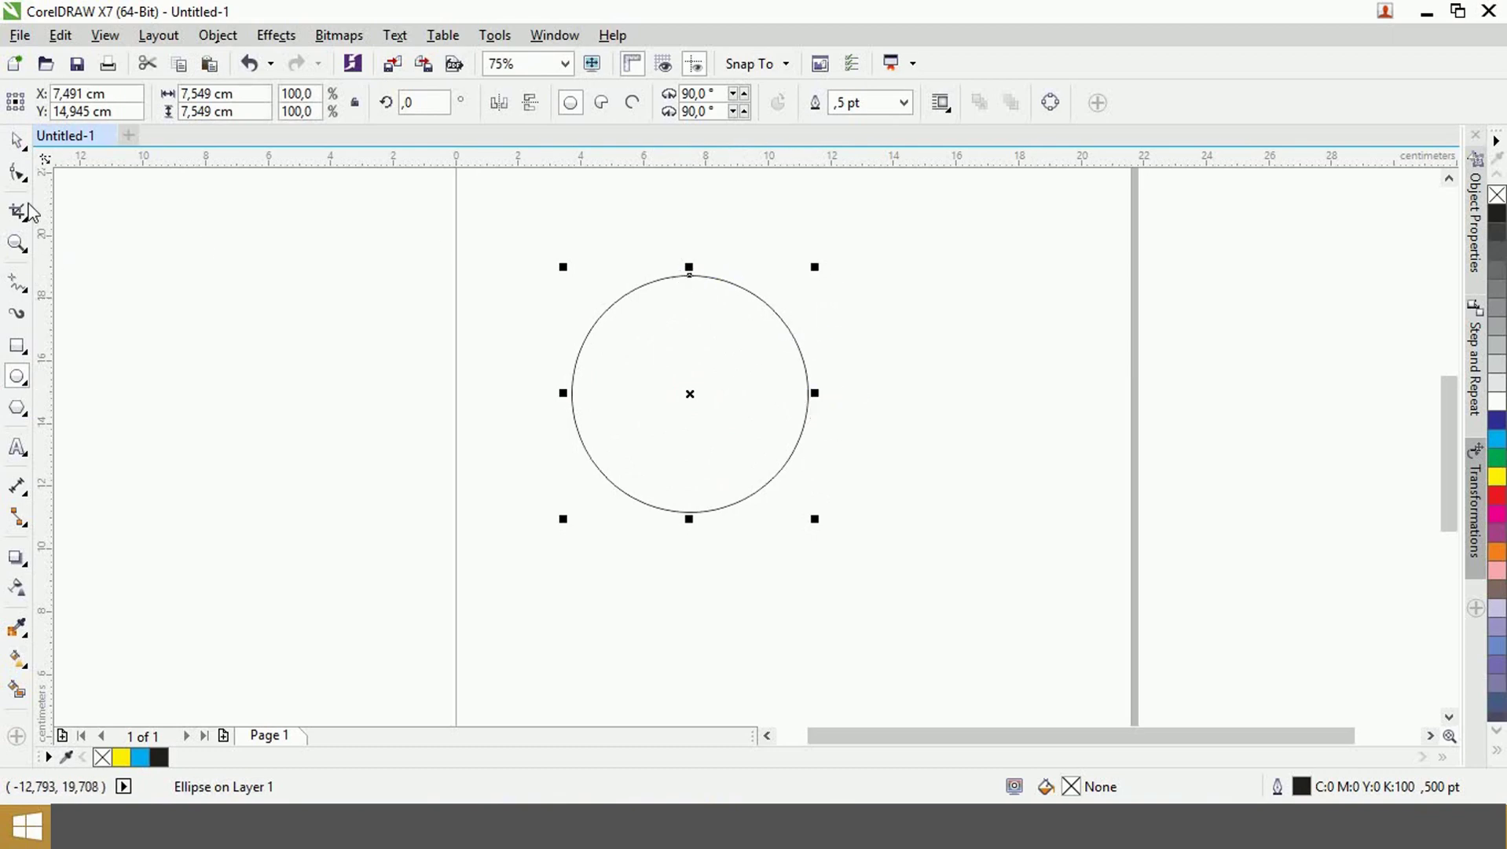
click(15, 140)
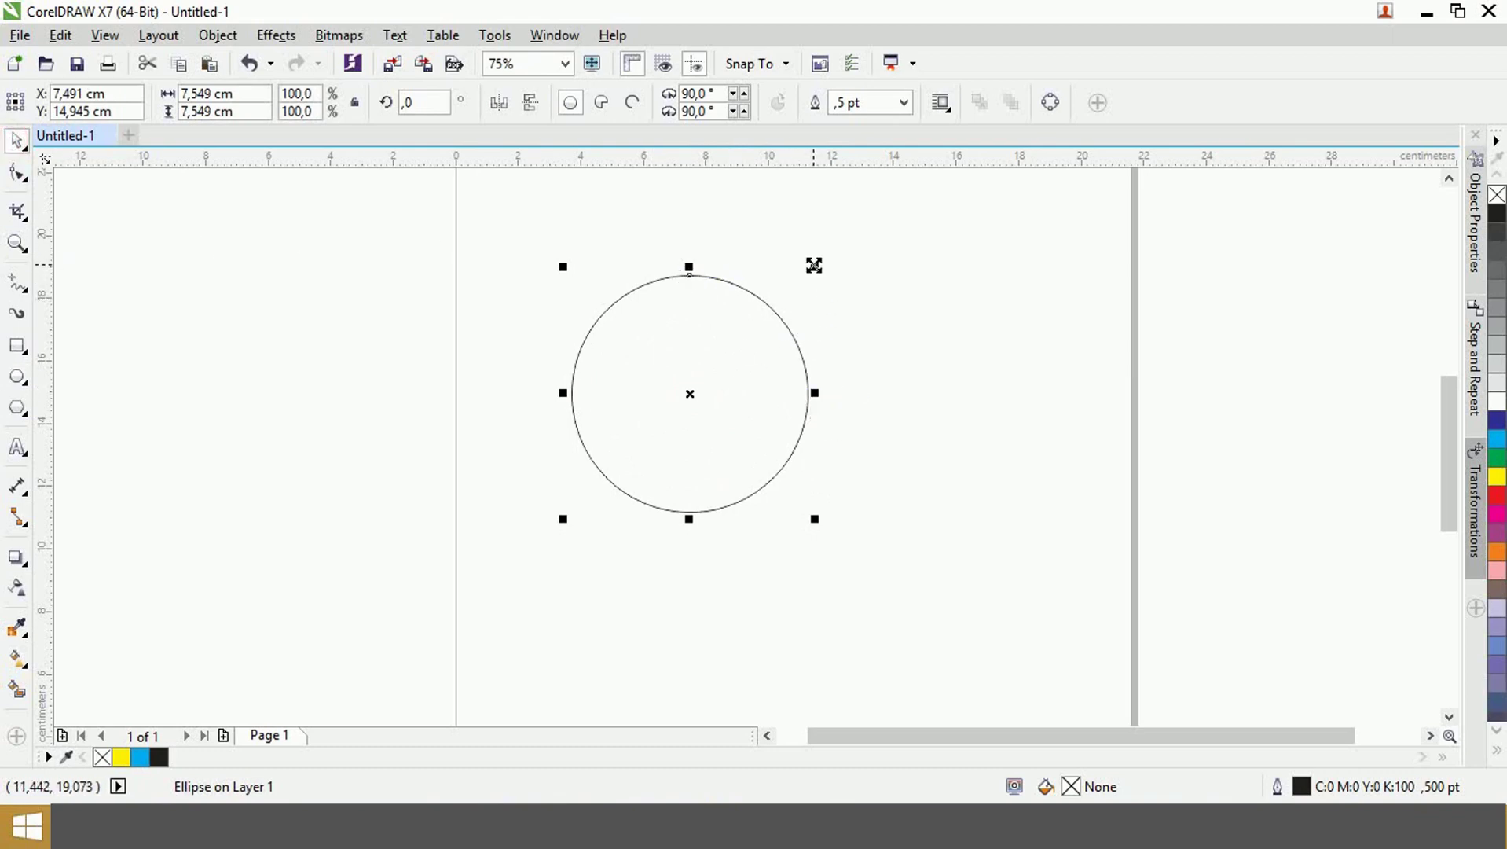
drag(815, 265, 790, 296)
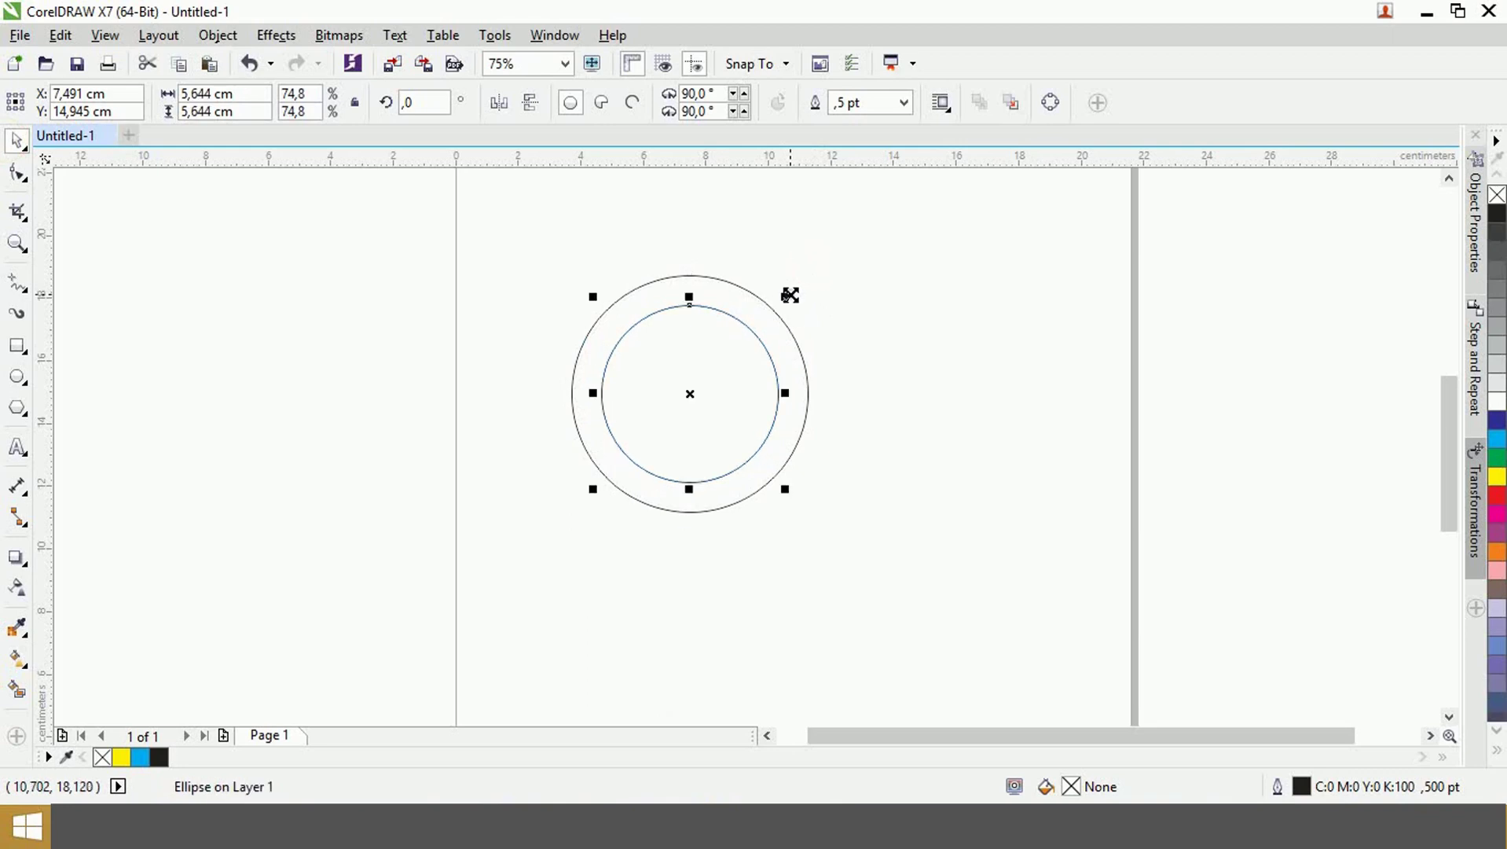
click(860, 320)
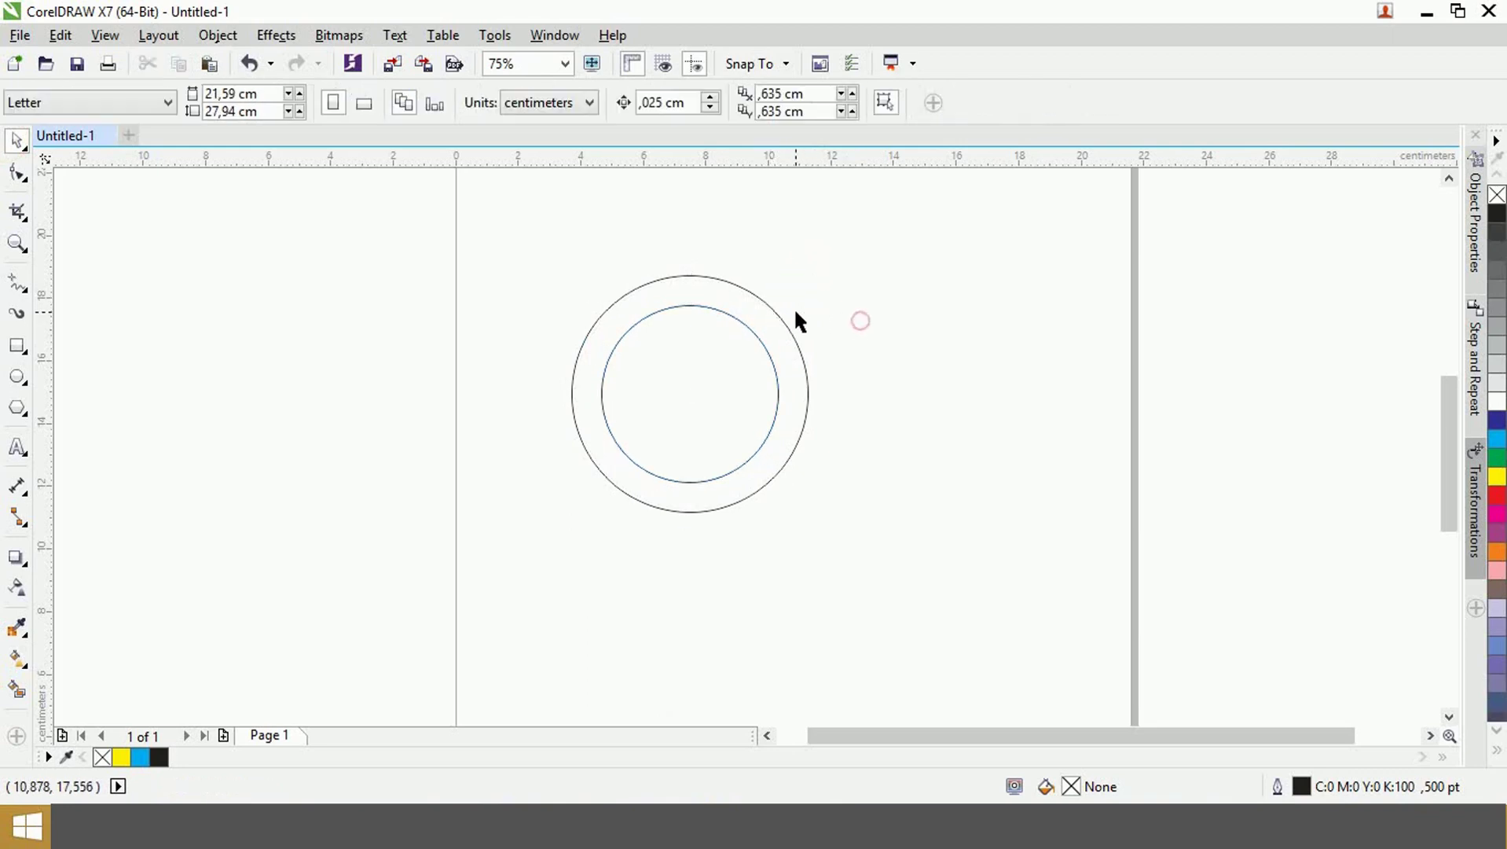
- Apply a black-to-white linear fountain fill to the outer circle
click(770, 306)
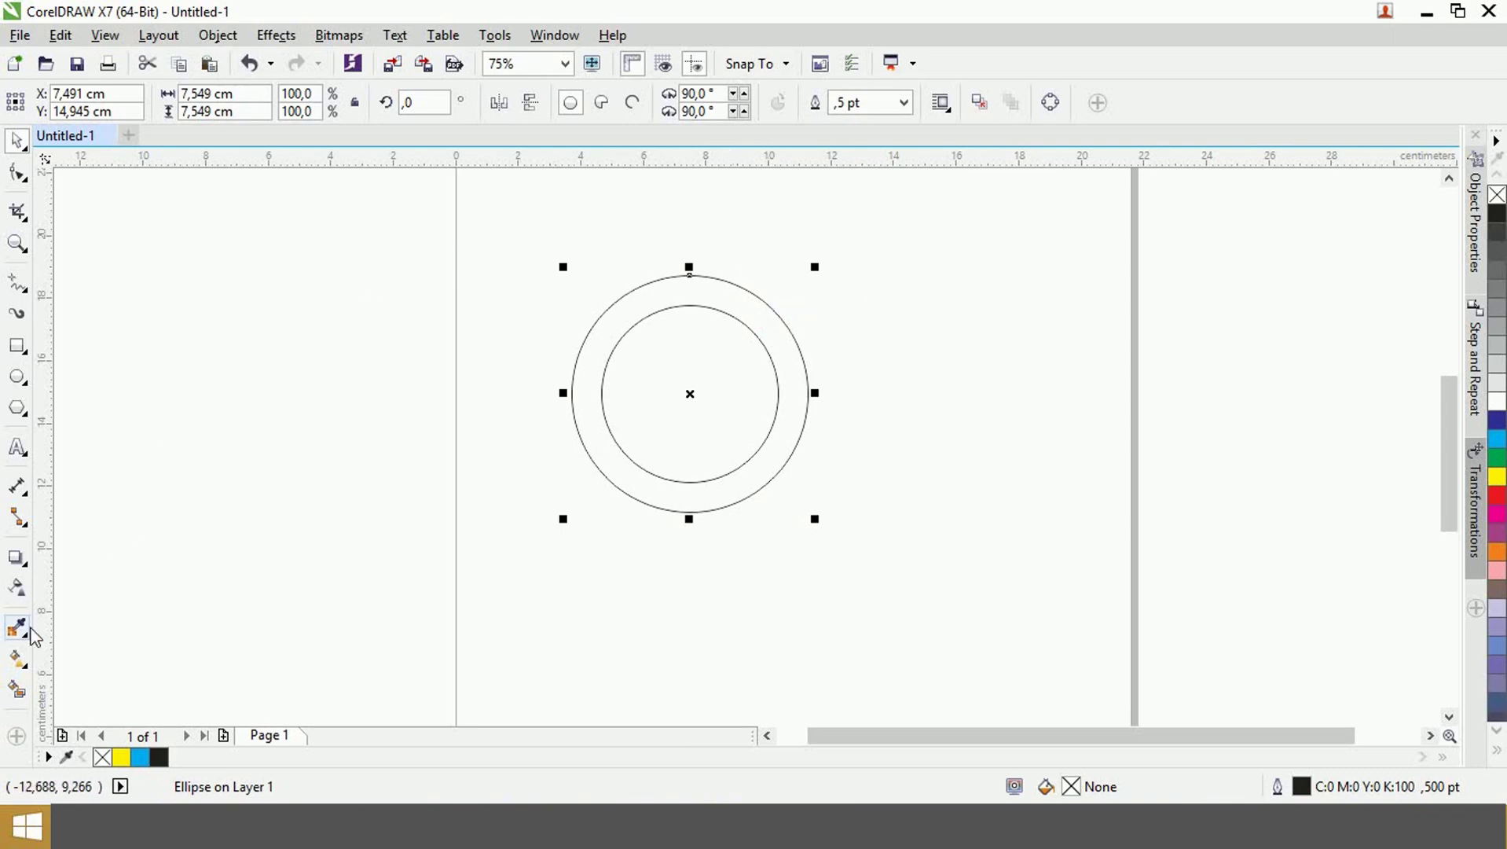
click(16, 658)
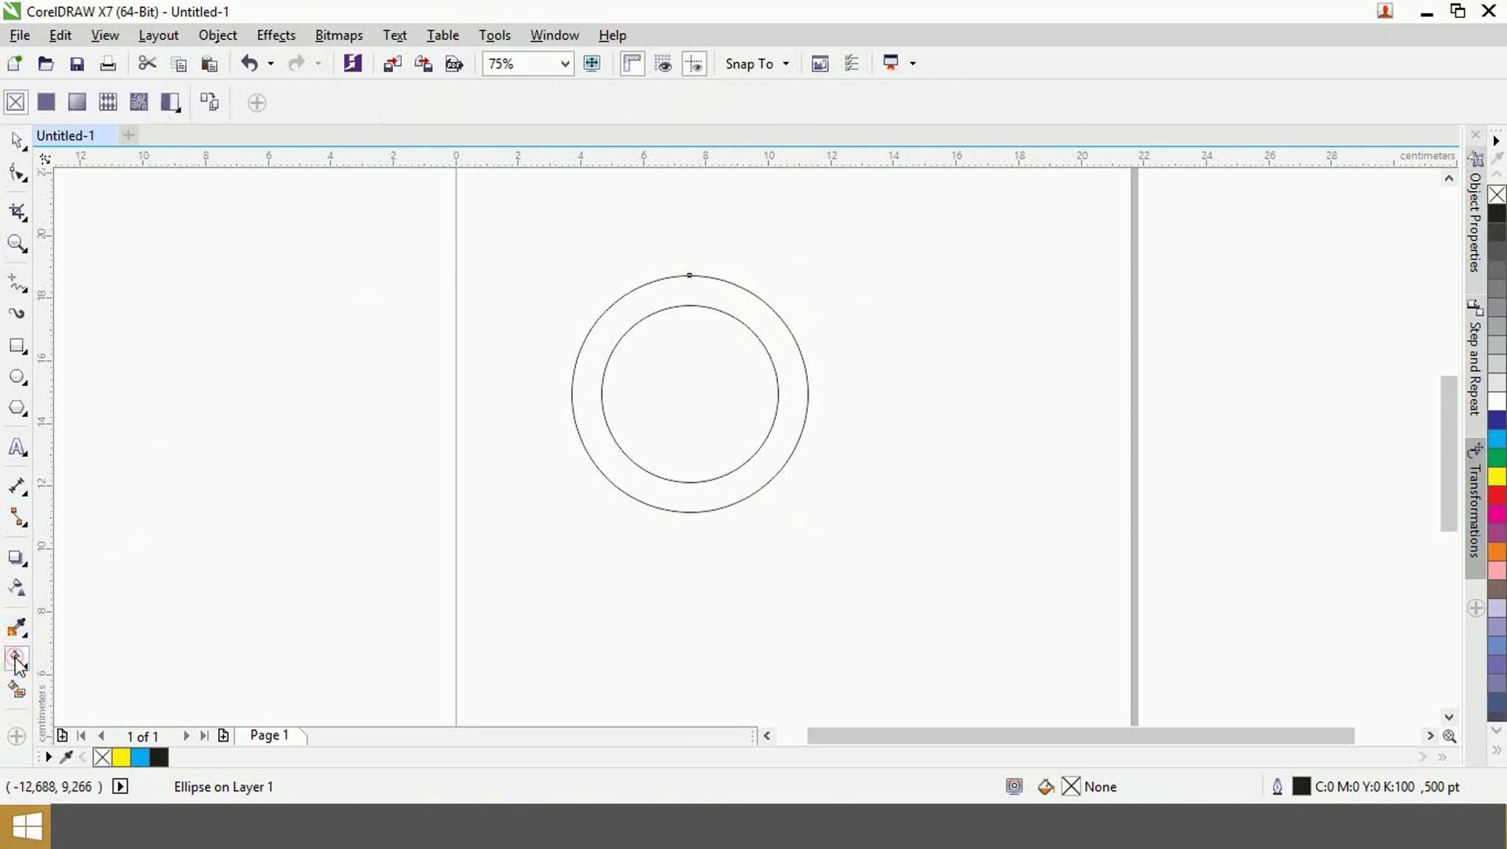
click(76, 102)
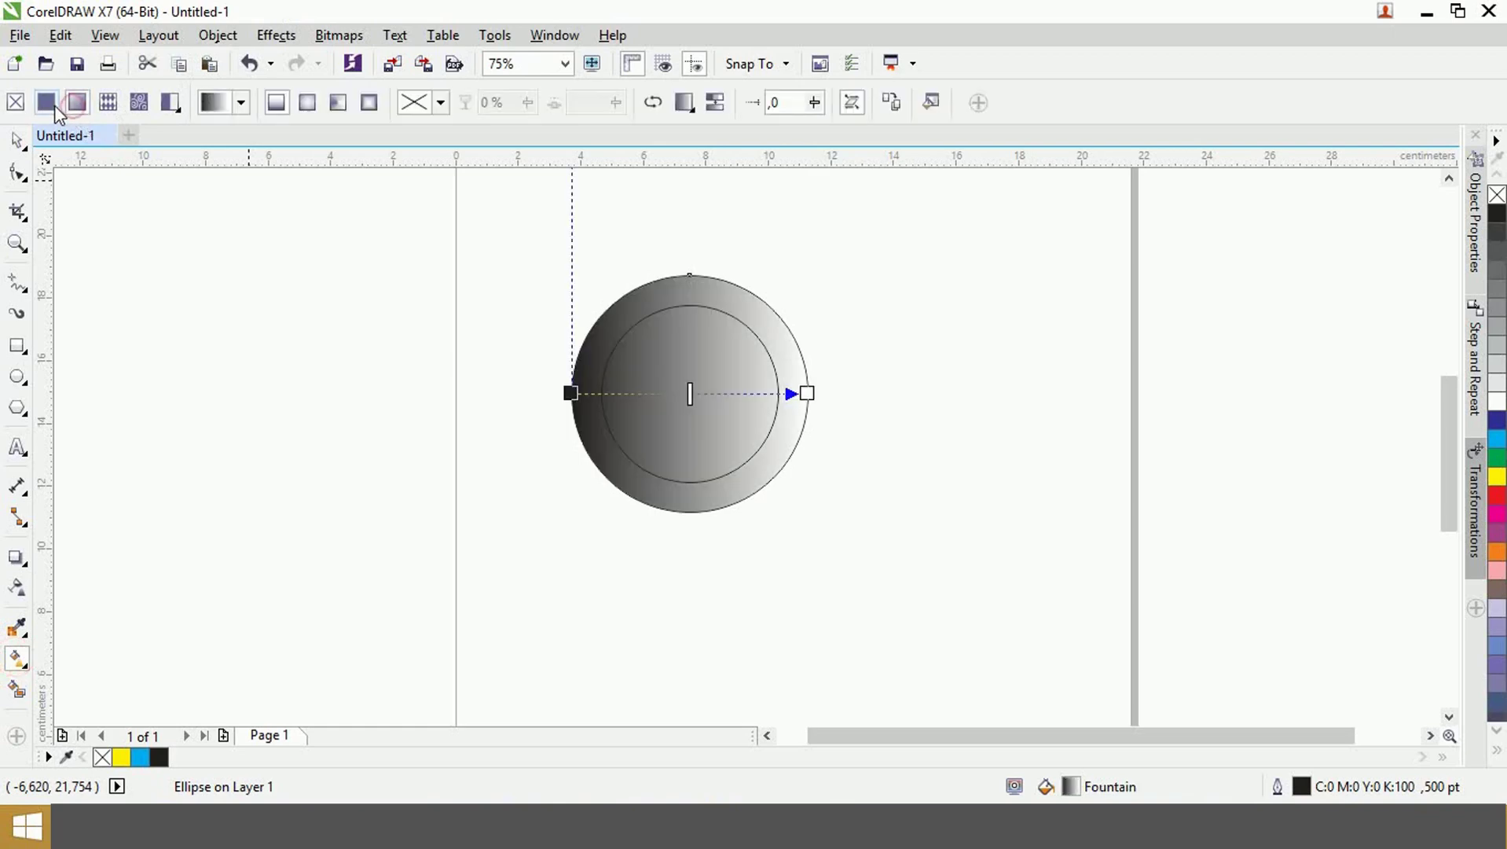
- Recolor the white gradient node of the outer circle to light warm gray and remove the circle's outline
click(808, 393)
click(768, 429)
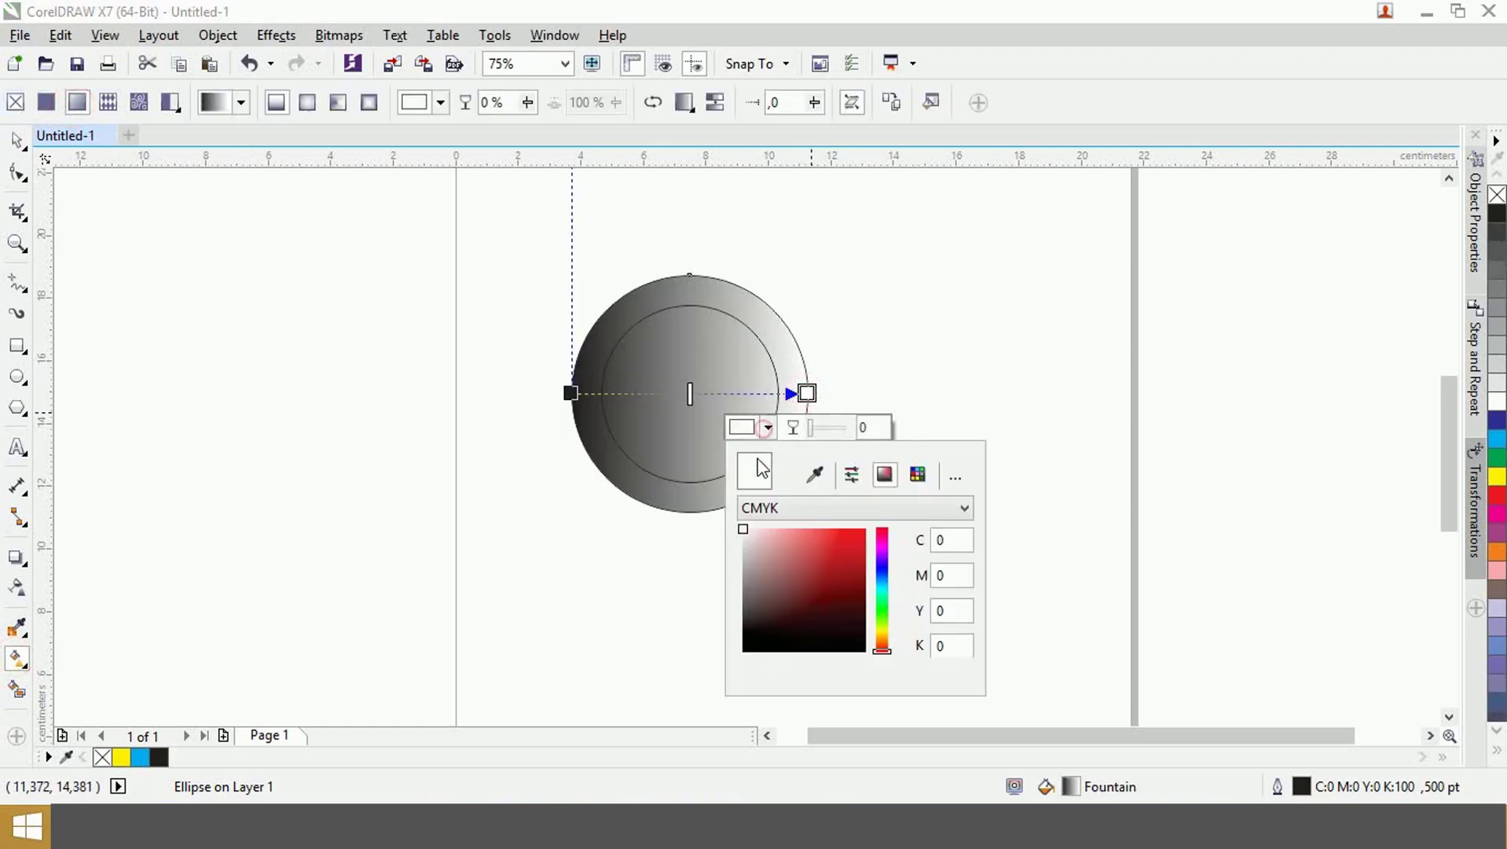
click(744, 585)
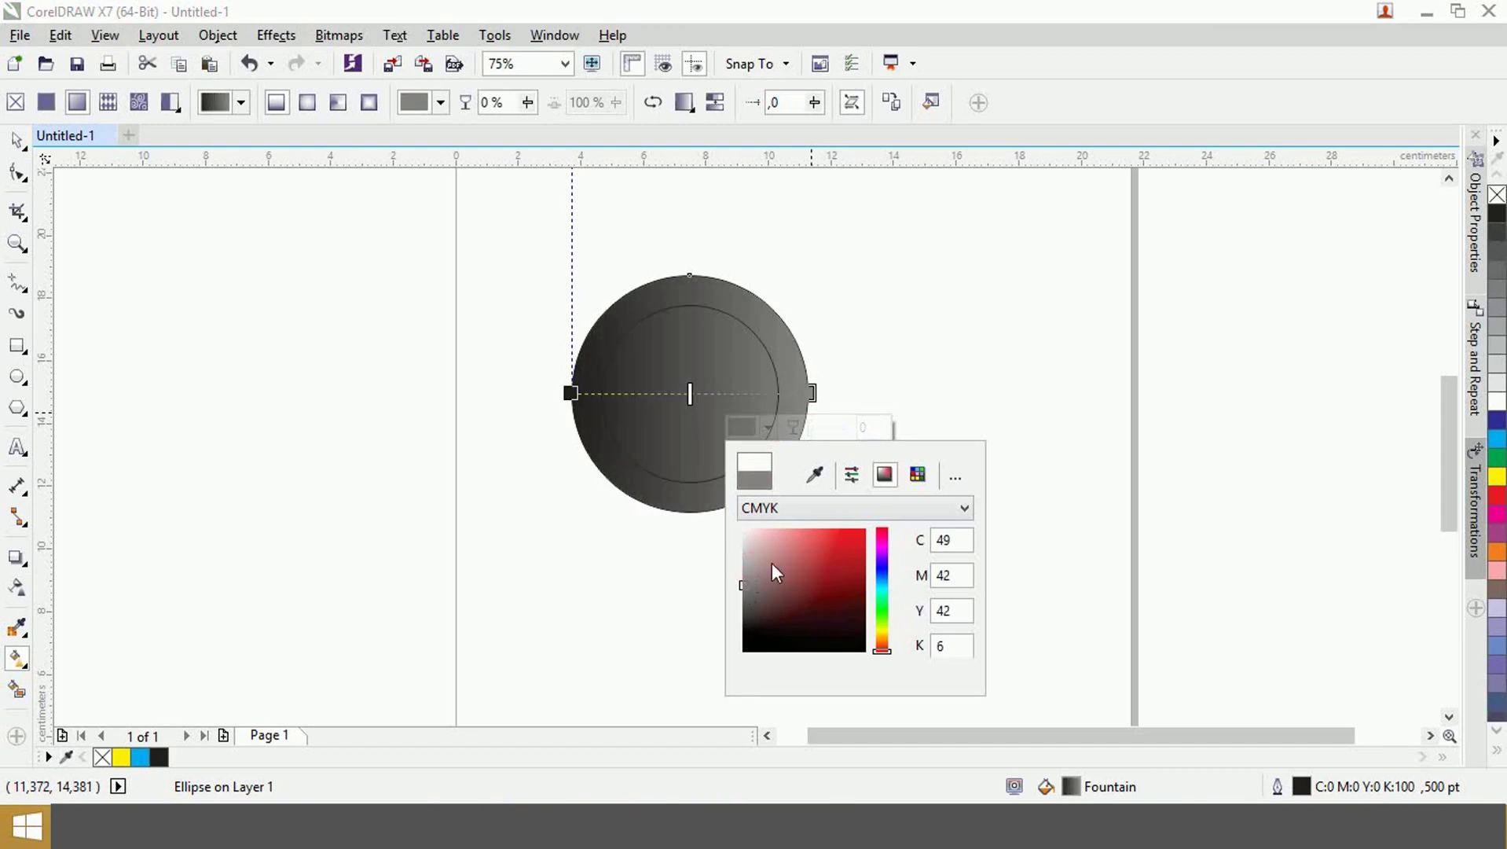
click(750, 567)
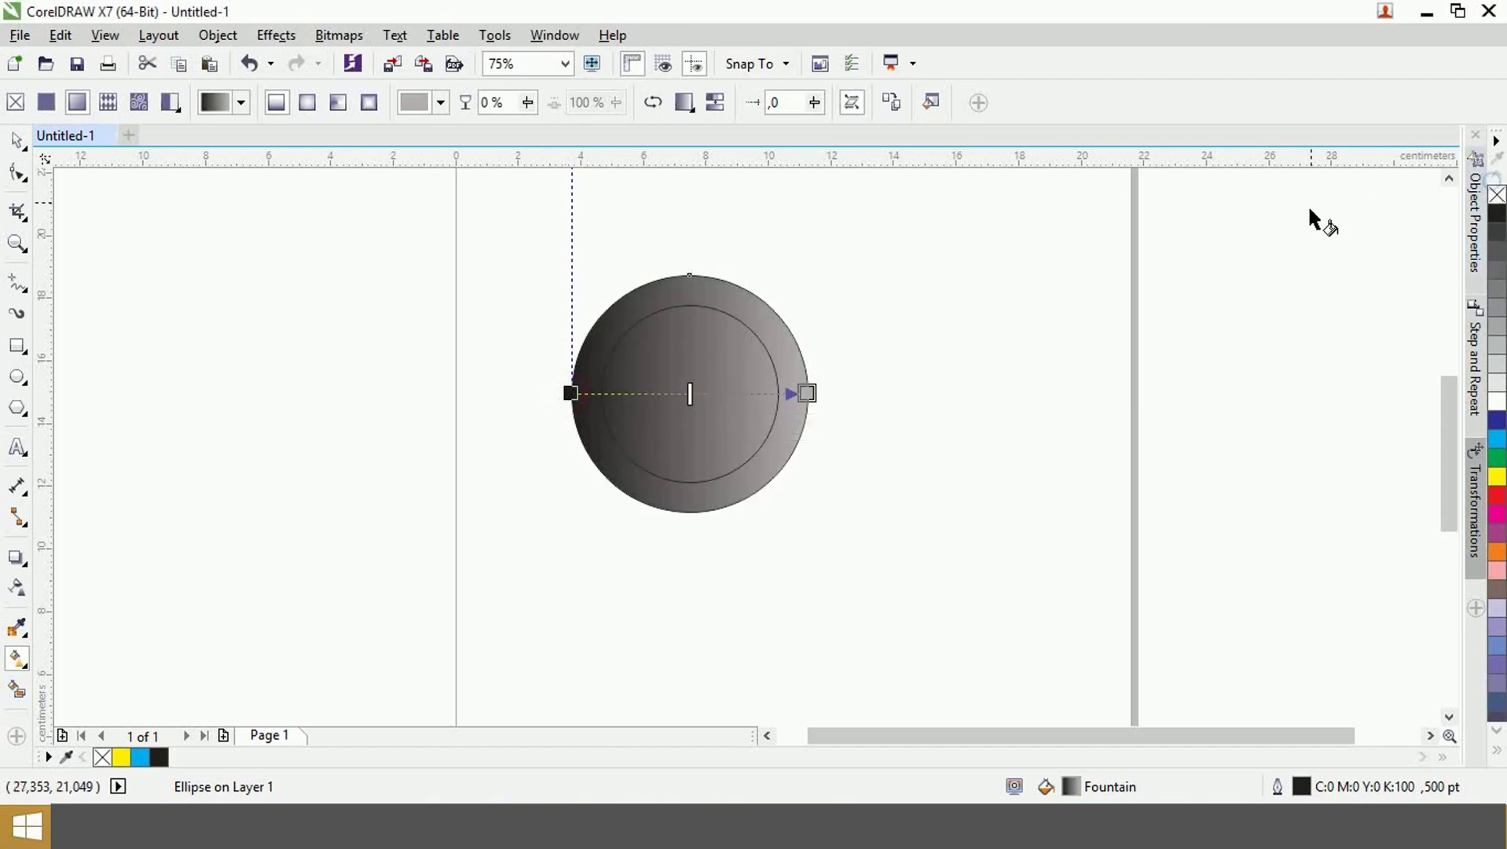
right_click(1497, 195)
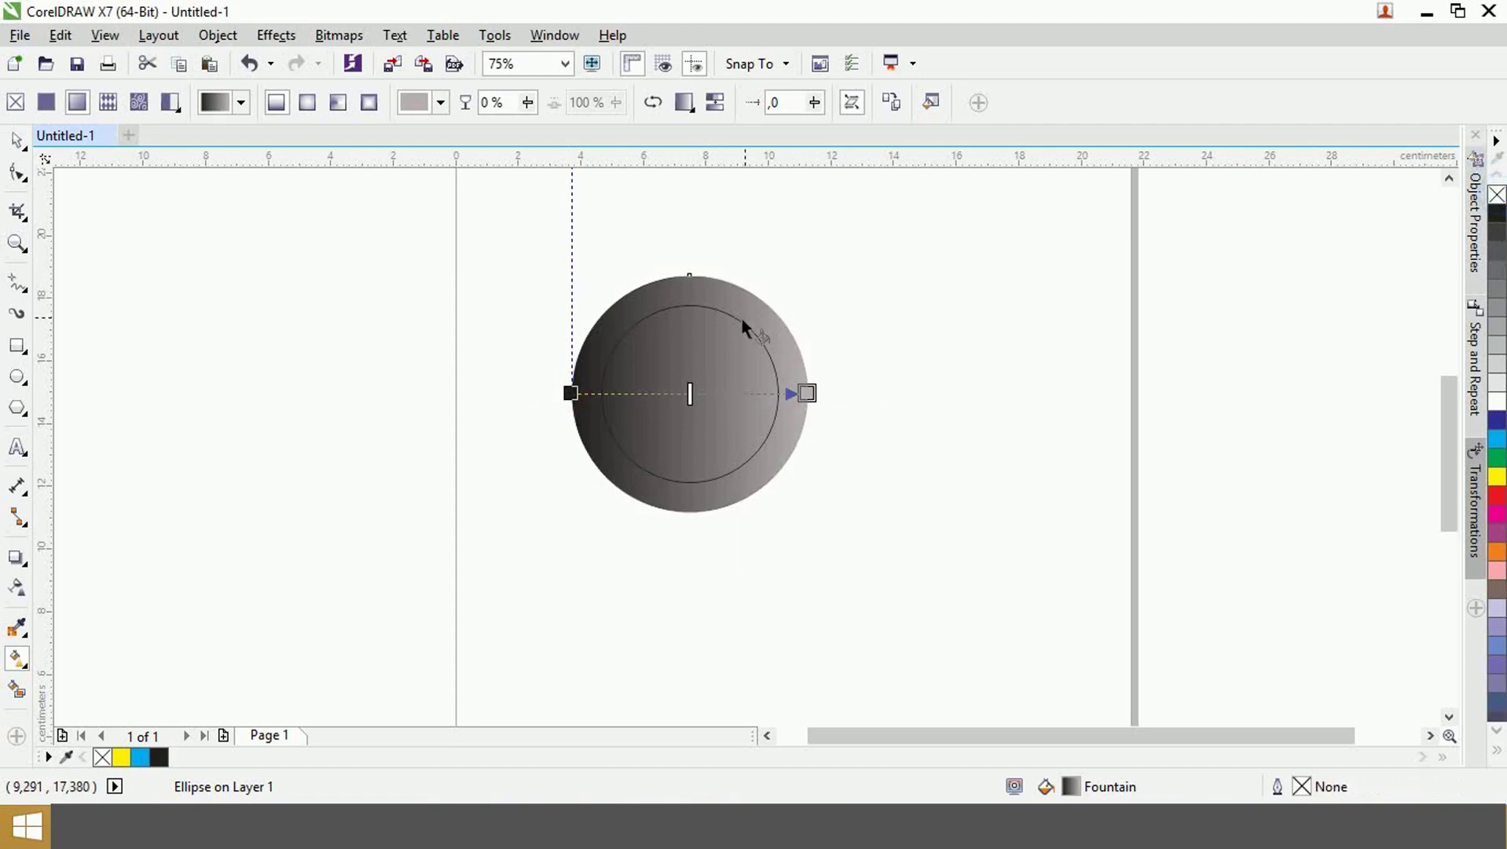
- Give the inner circle a reversed black-to-white linear fountain fill with no outline
click(15, 141)
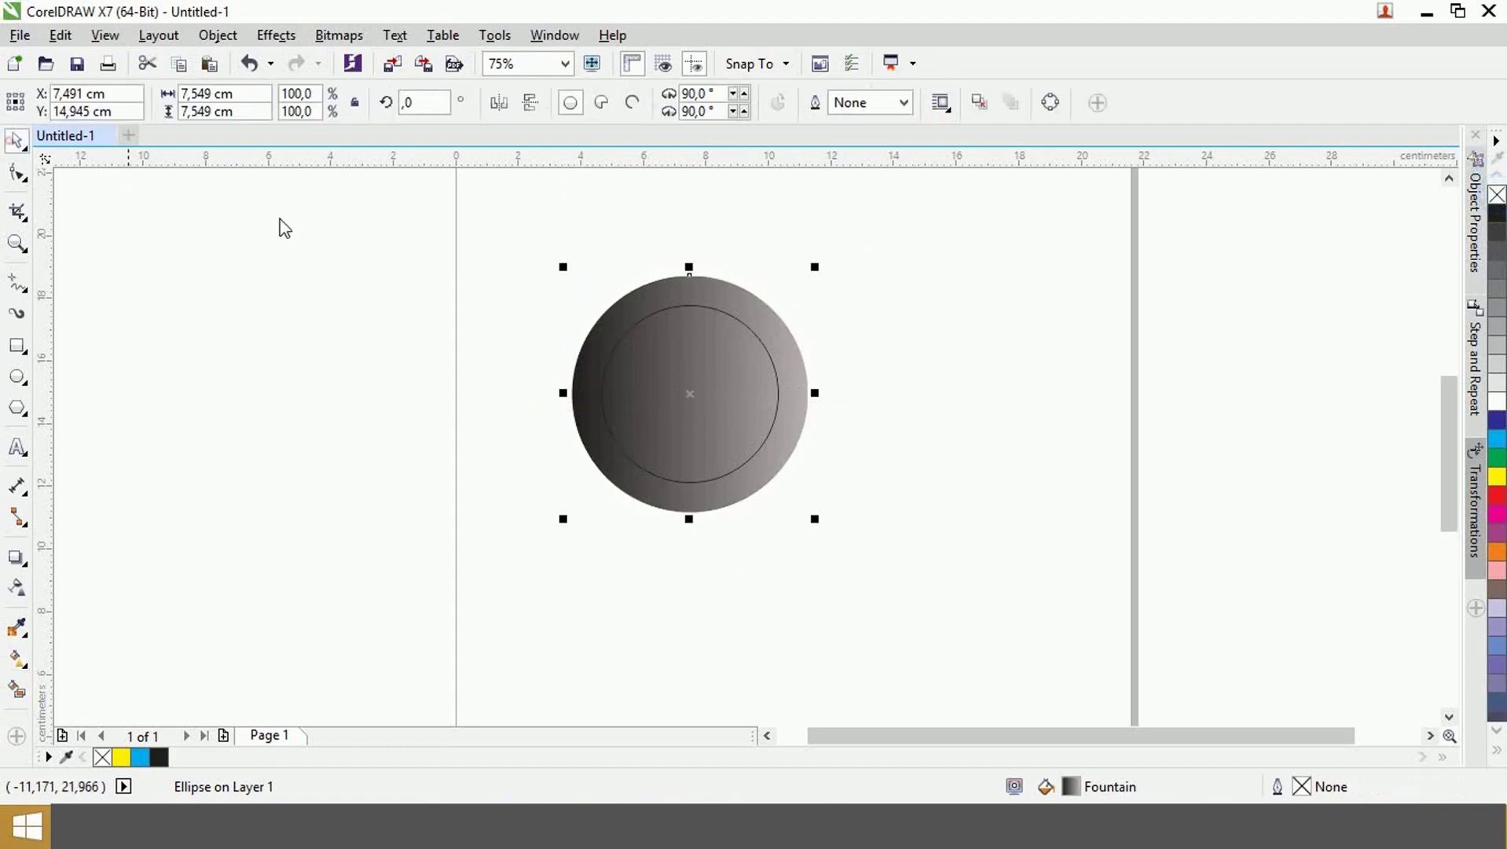
click(704, 311)
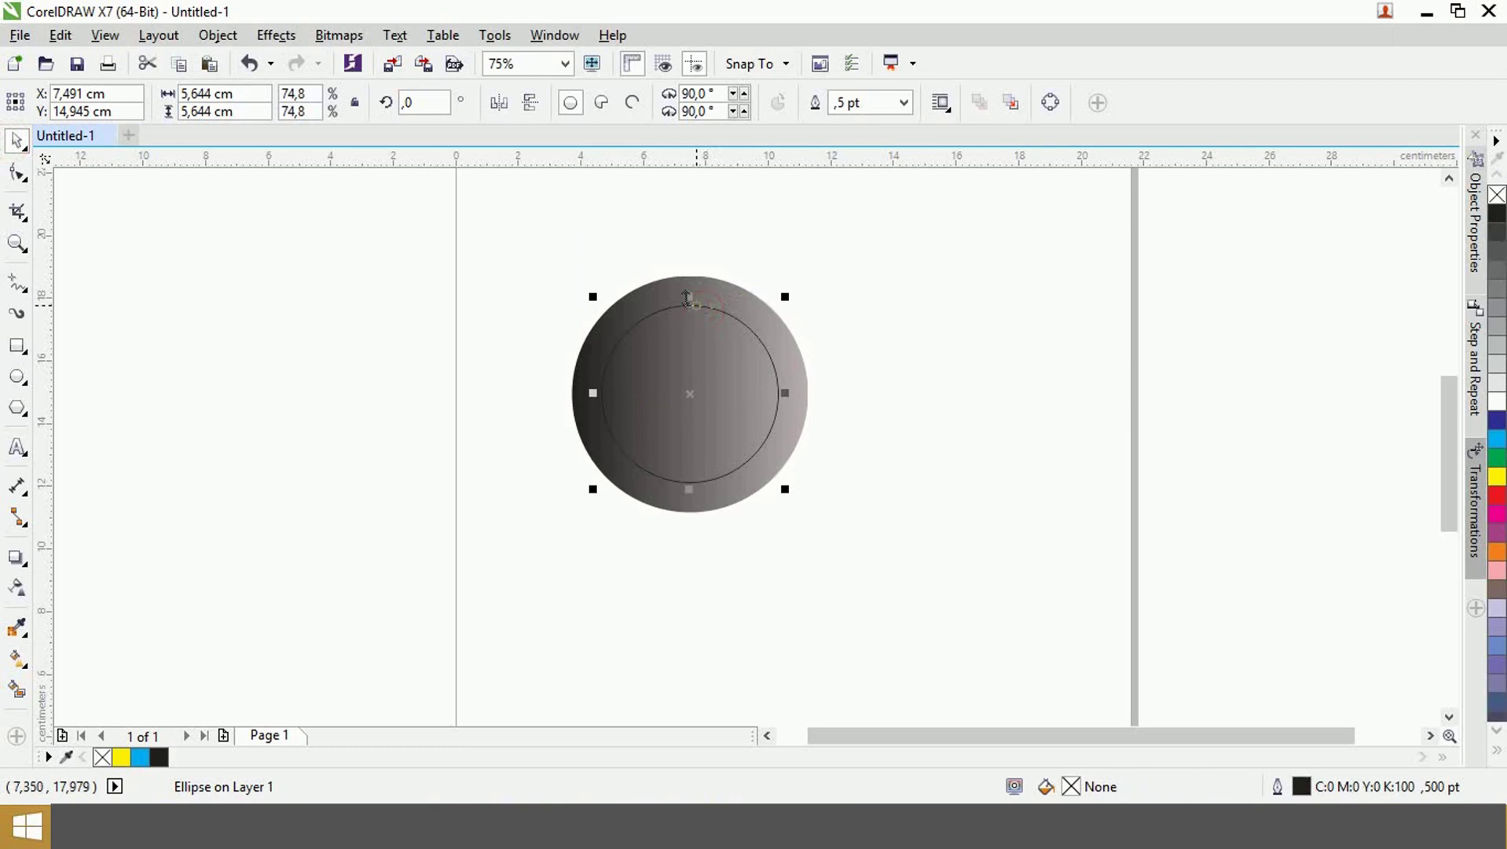
click(17, 658)
click(77, 102)
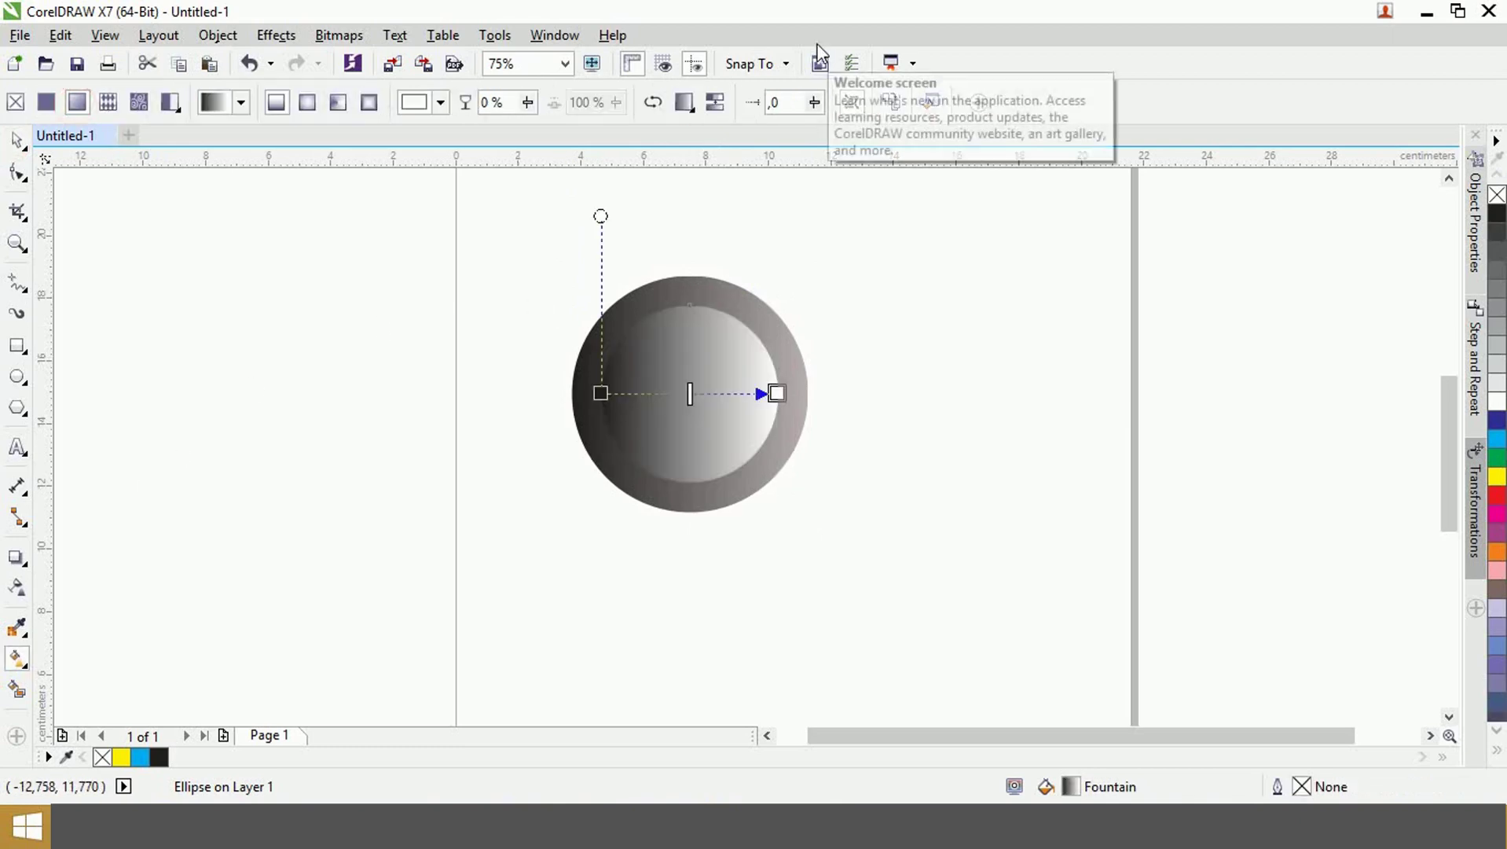
click(659, 103)
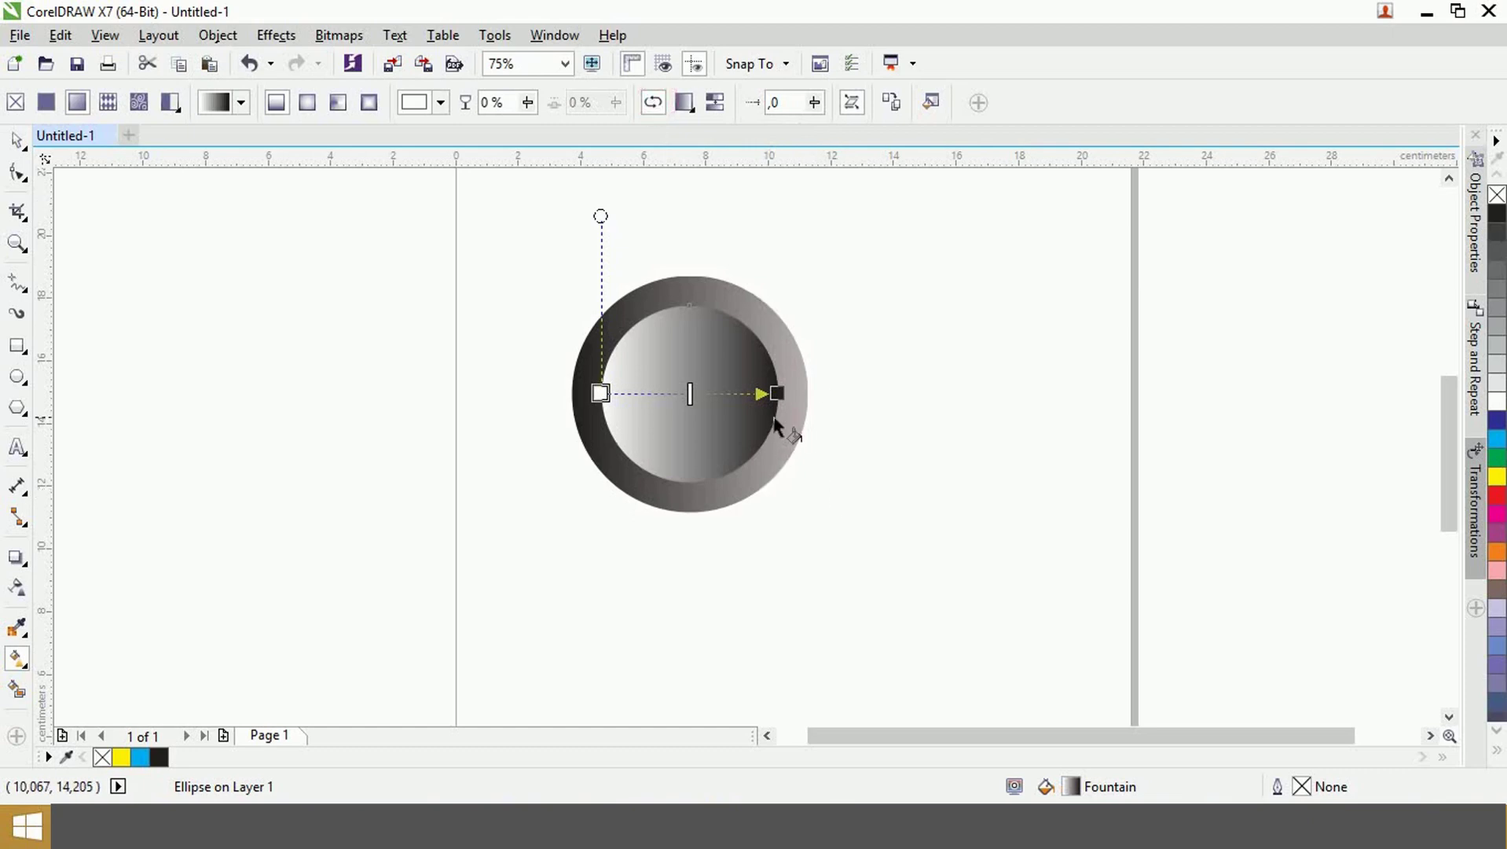
- Recolor the inner circle's white gradient node medium gray and its black node dark gray with C65 M58 Y57 K36, and deselect it
click(601, 394)
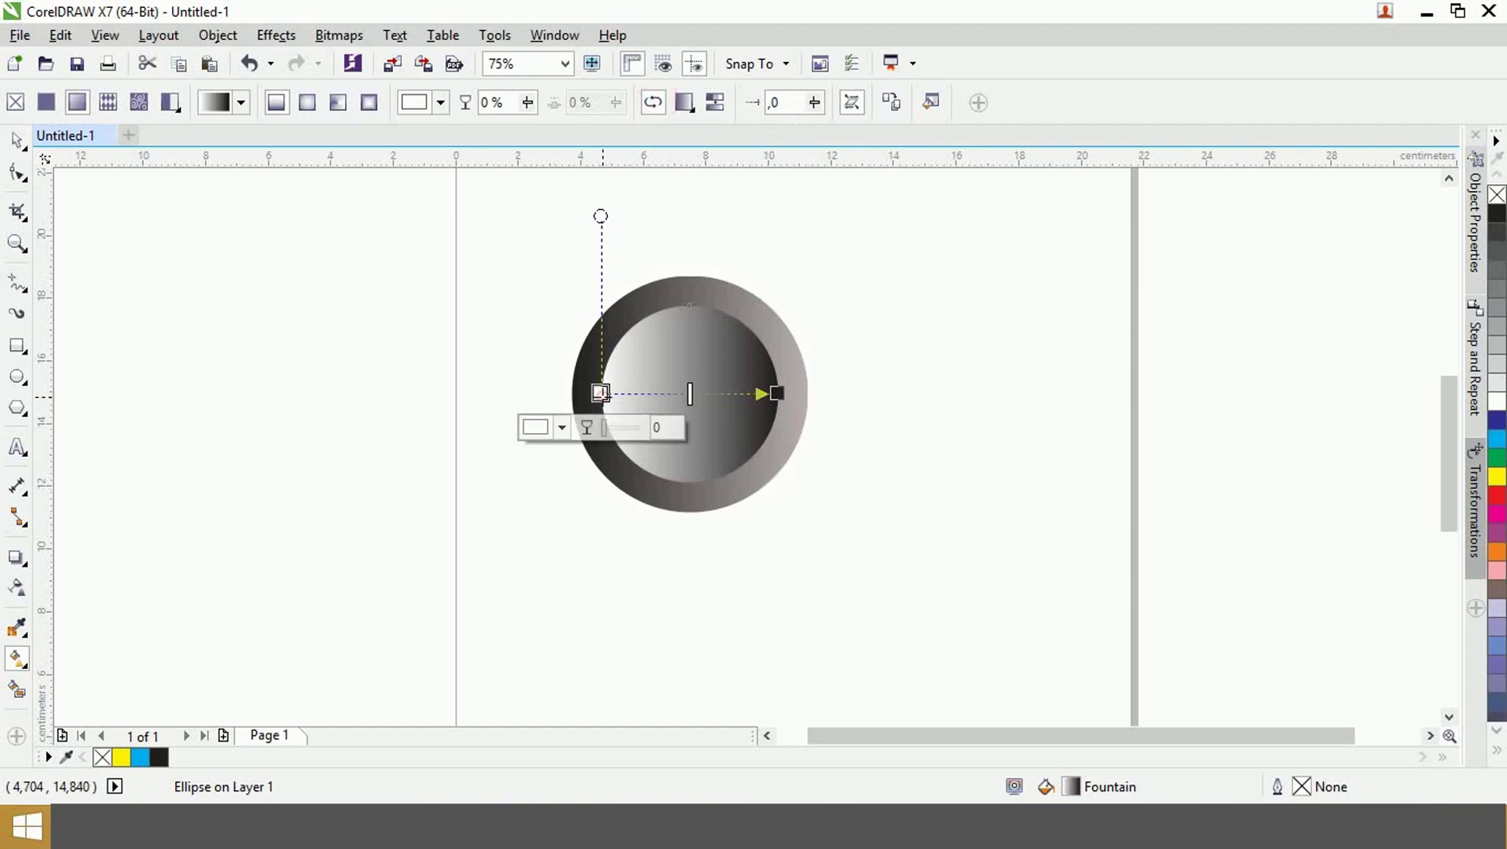
click(560, 429)
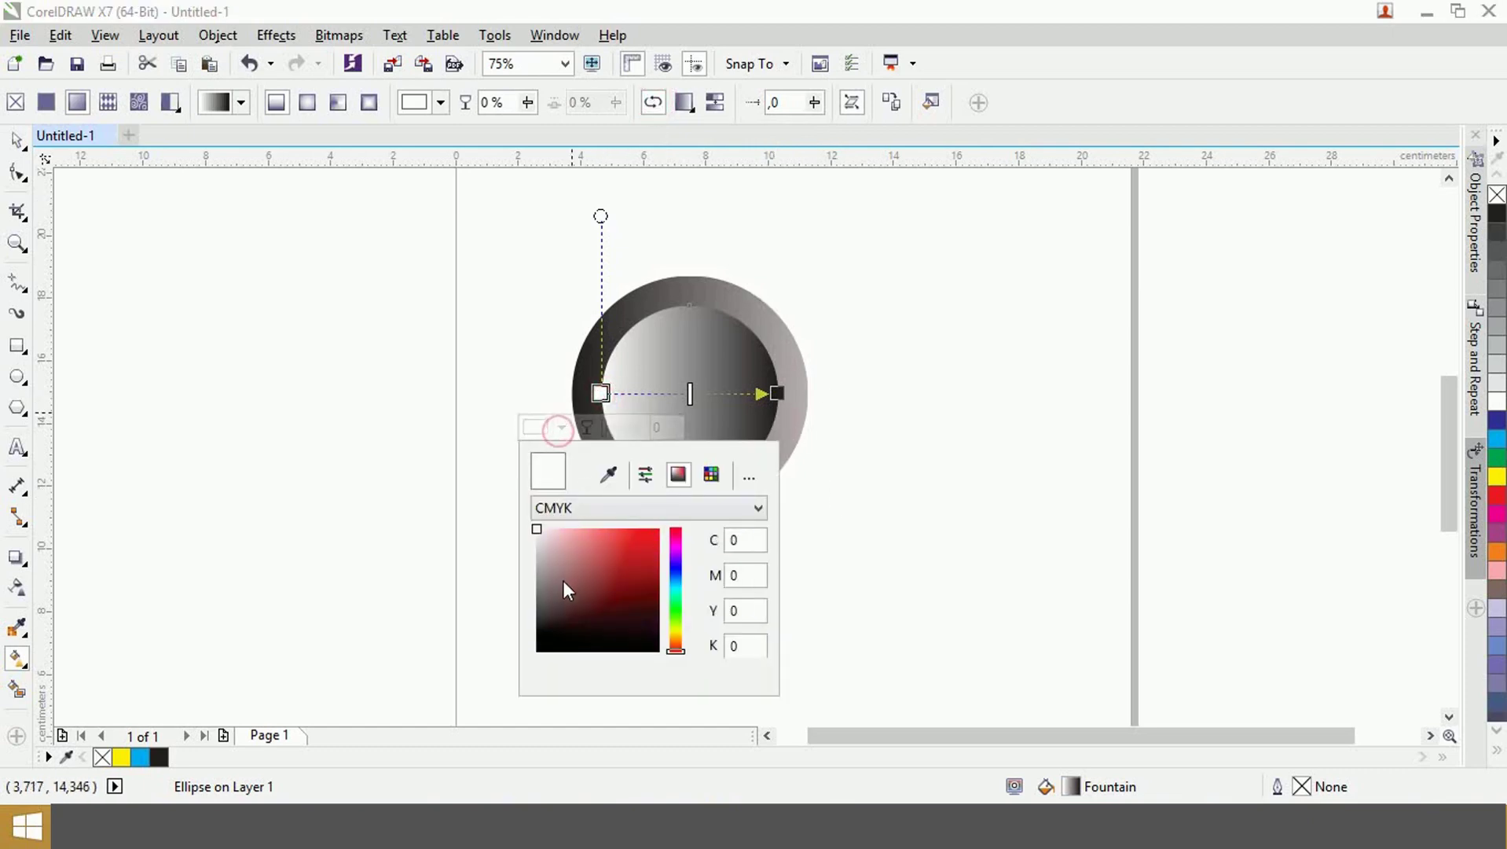
click(535, 578)
click(778, 393)
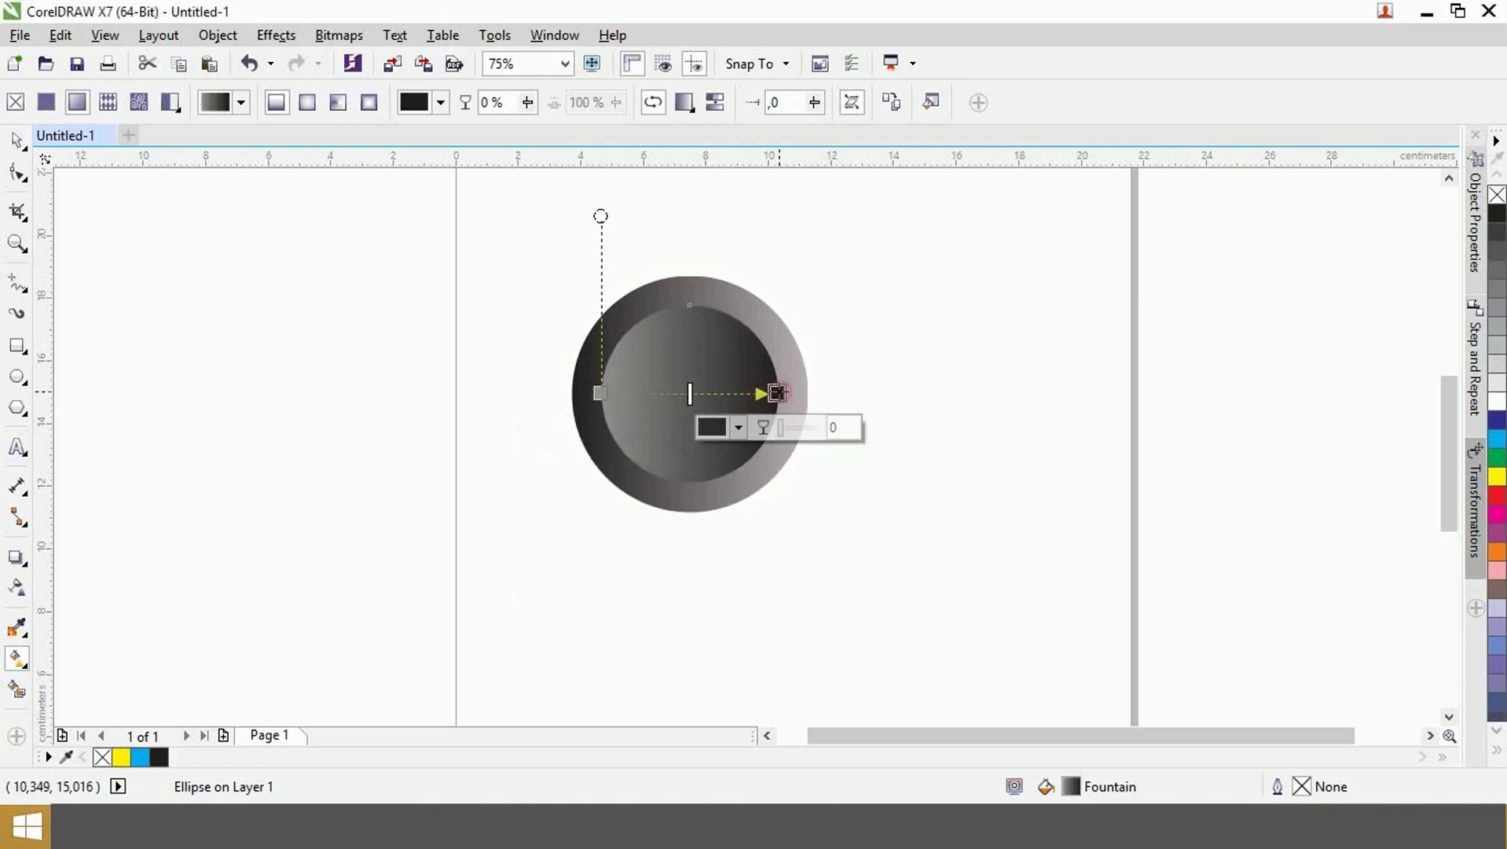
click(739, 427)
mouse_move(746, 575)
mouse_down()
mouse_move(699, 593)
mouse_move(718, 612)
mouse_up()
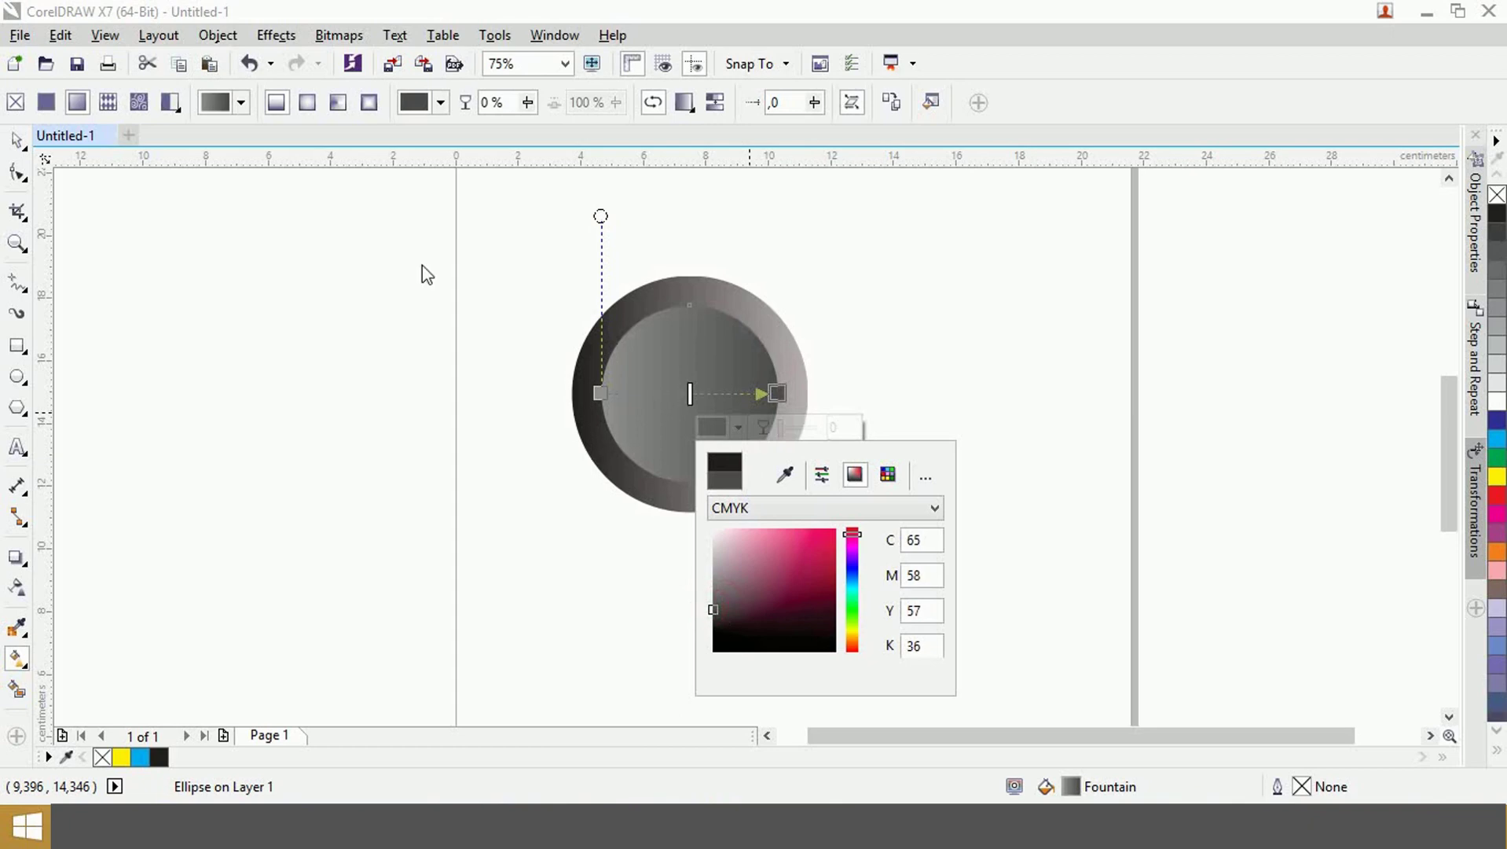
click(512, 291)
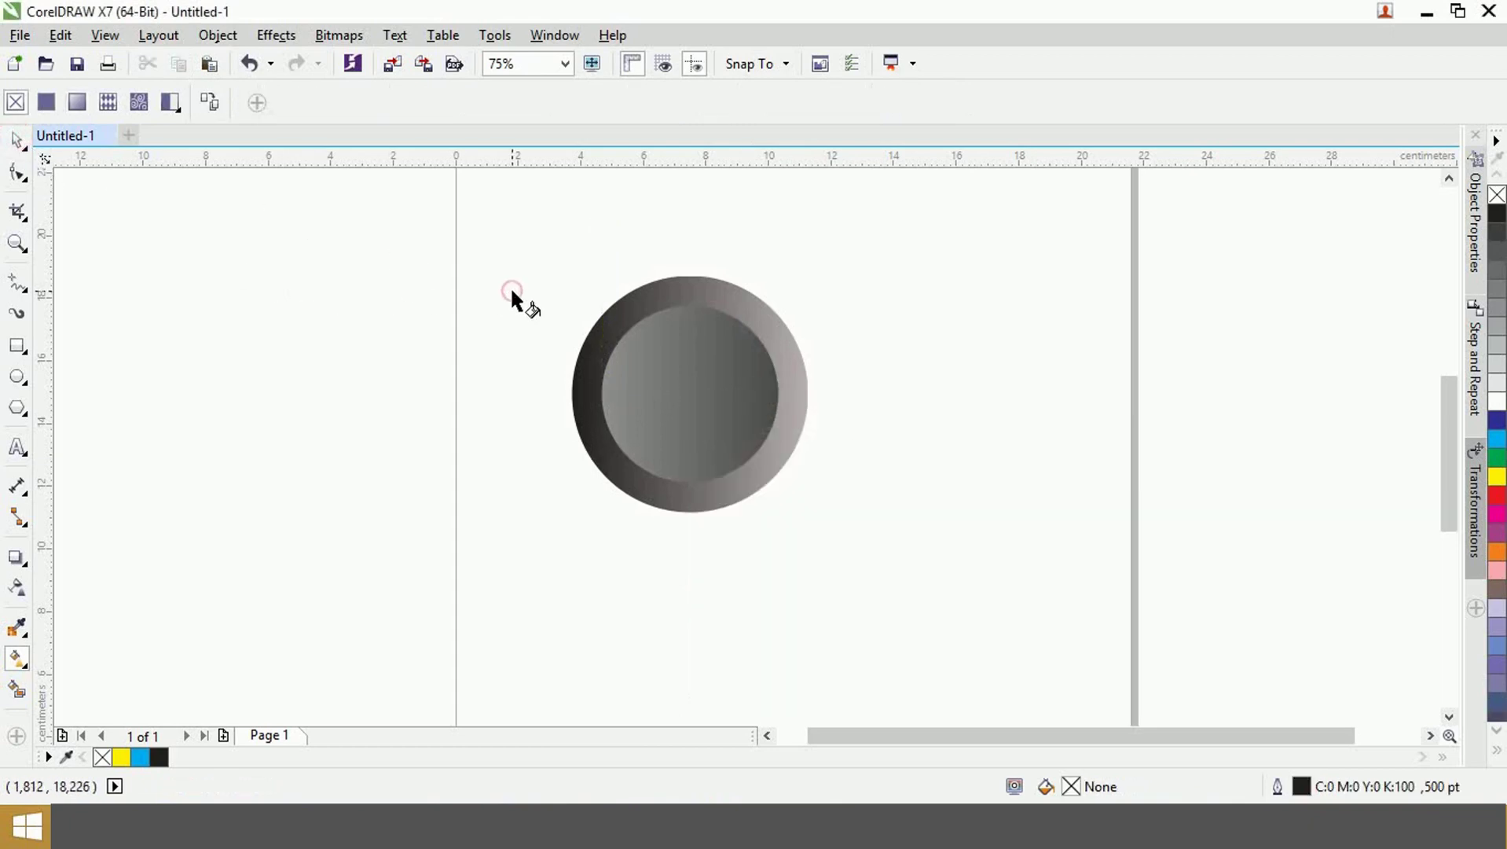